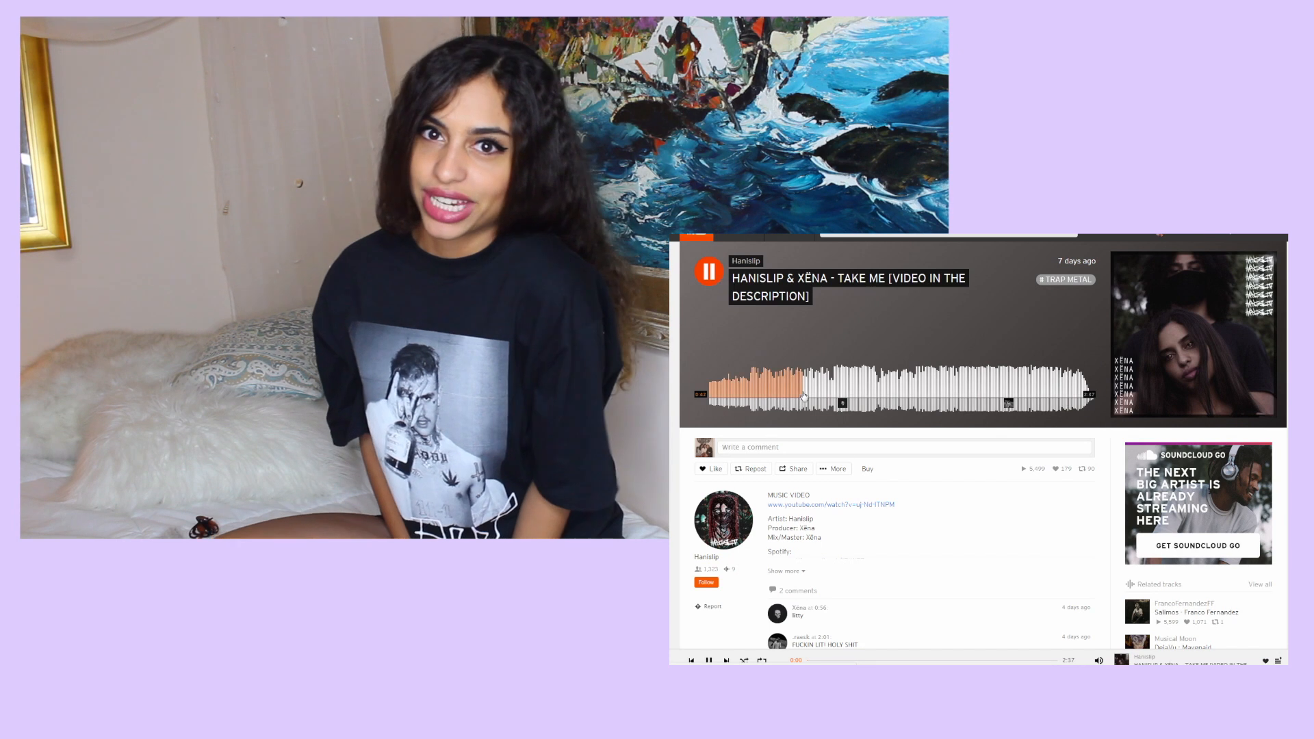
# Play the finished track on SoundCloud and examine its full playlist arrangement in the Take Me project in FL Studio.
pyautogui.click(793, 395)
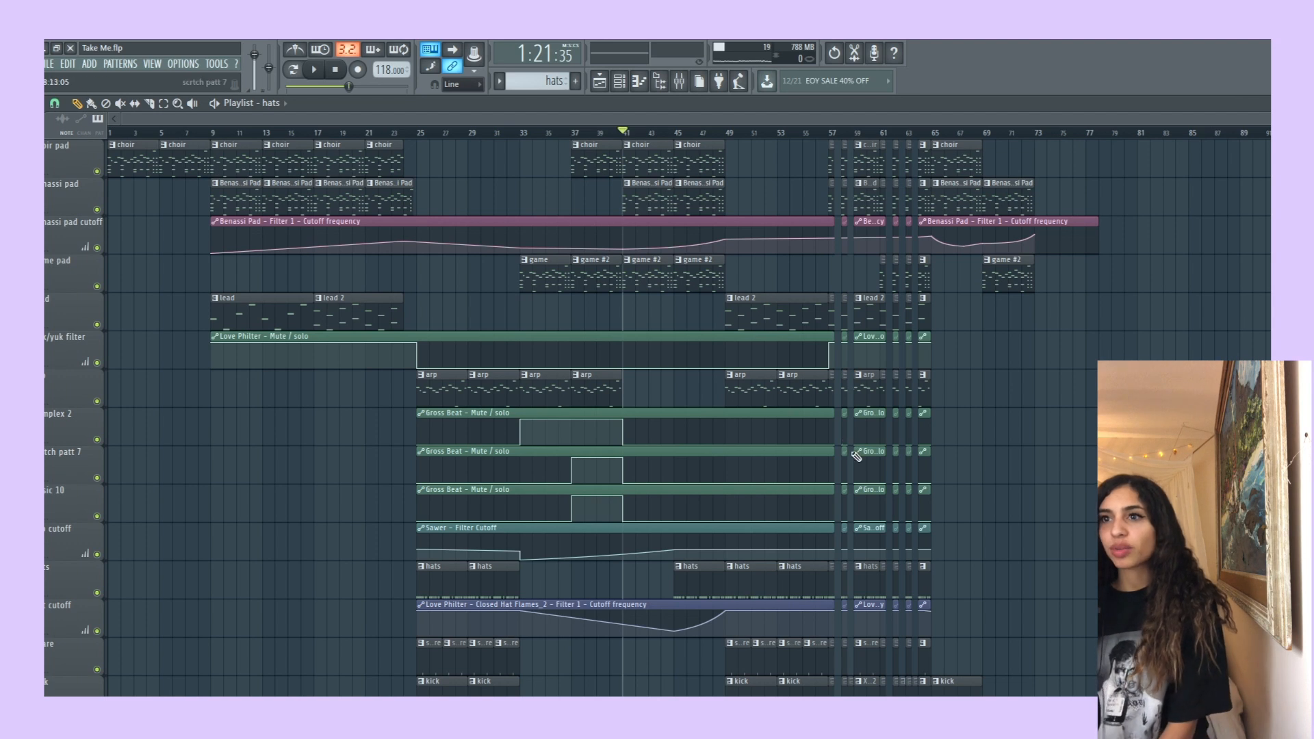
pyautogui.scroll(-3, 856, 455)
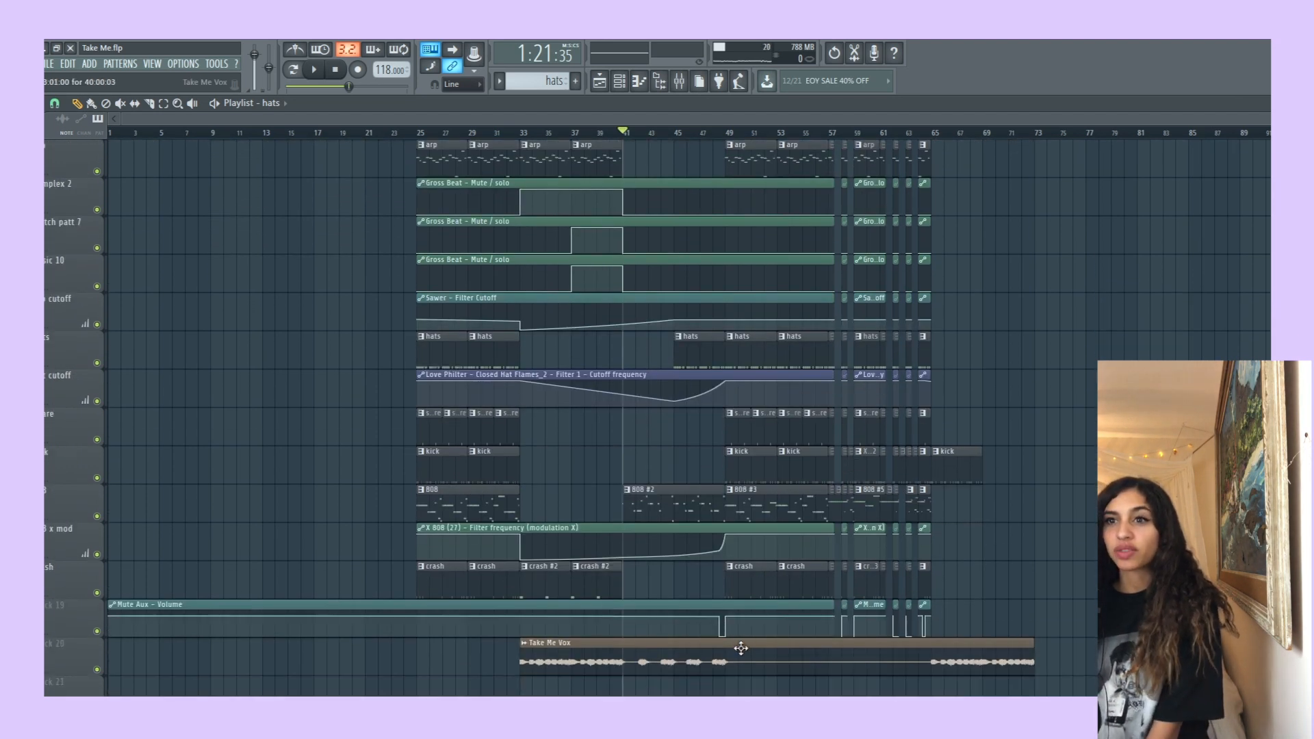
pyautogui.scroll(-3, 741, 648)
pyautogui.scroll(6, 753, 612)
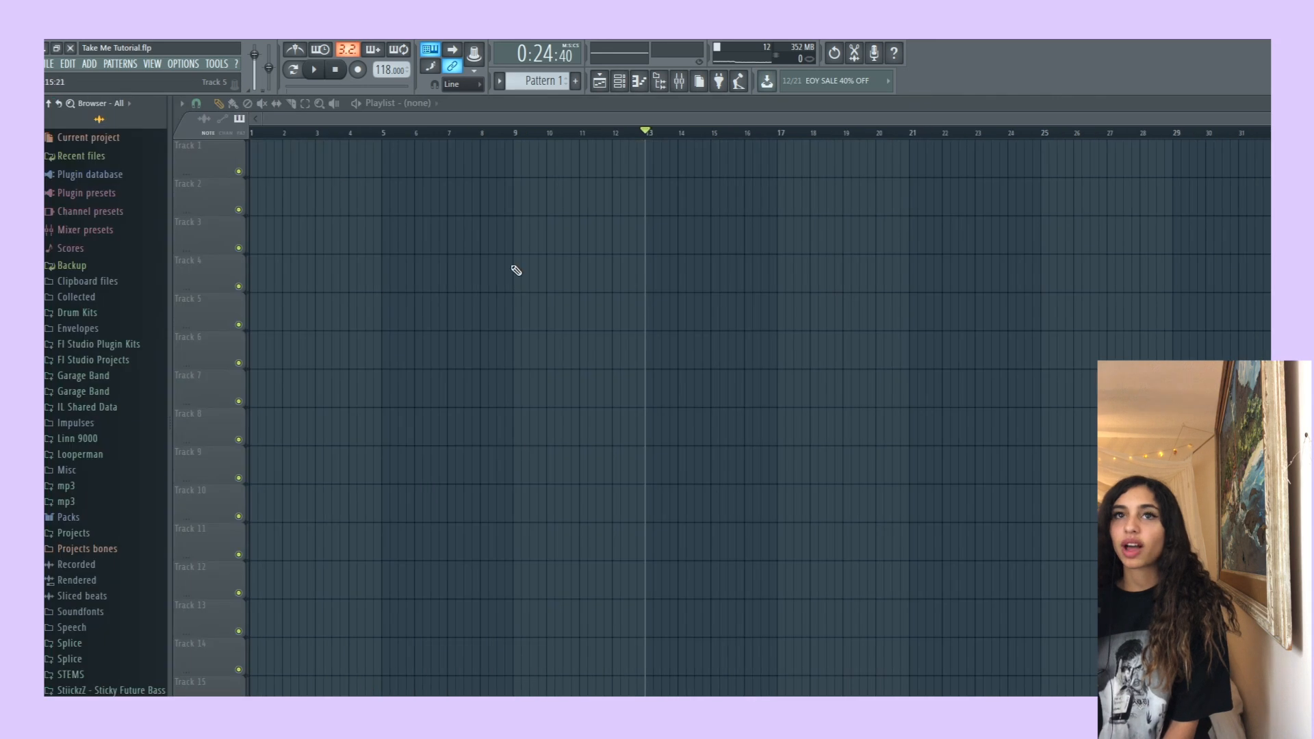
# In the Take Me Tutorial project, hide the browser and show the channel rack.
pyautogui.click(659, 81)
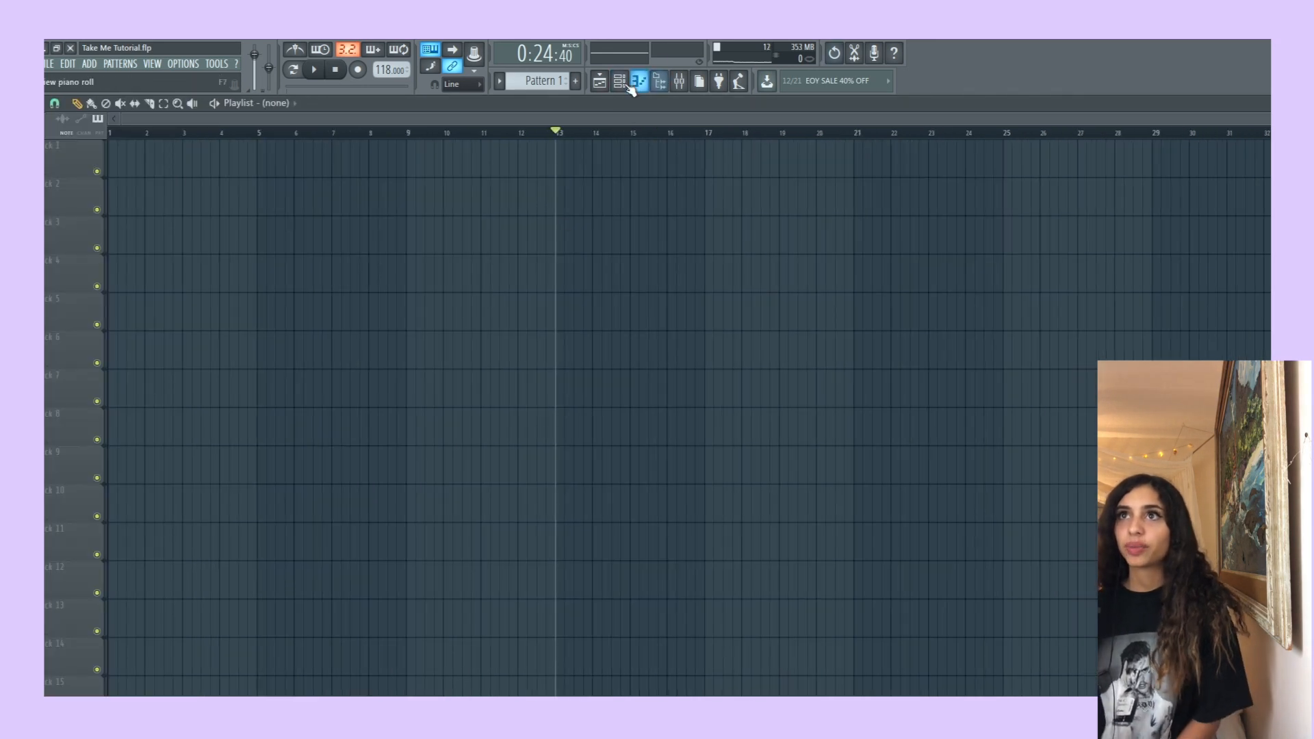
pyautogui.press('F6')
pyautogui.moveTo(504, 250); pyautogui.dragTo(504, 269)
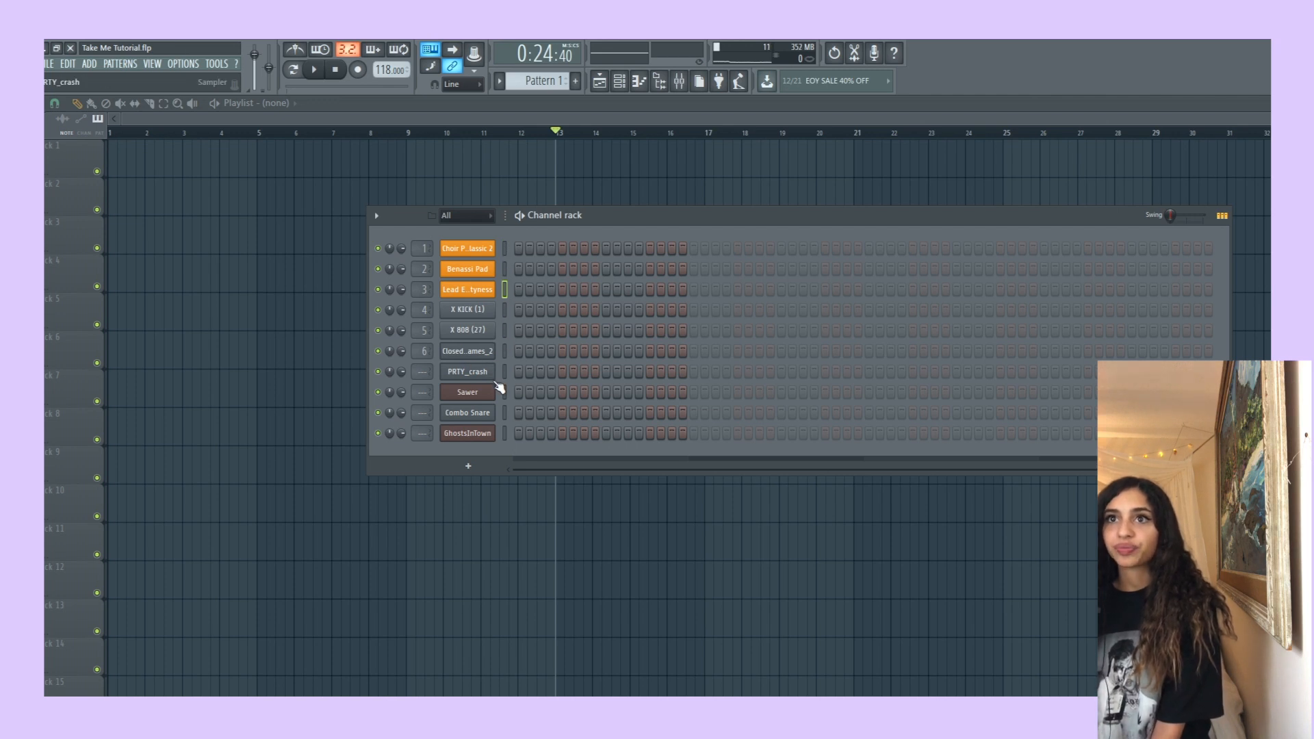
# Clear the mixer track assignments of all channels and move the channel rack window aside.
pyautogui.moveTo(419, 312)
pyautogui.mouseDown()
pyautogui.moveTo(420, 388)
pyautogui.moveTo(426, 292)
pyautogui.mouseUp()
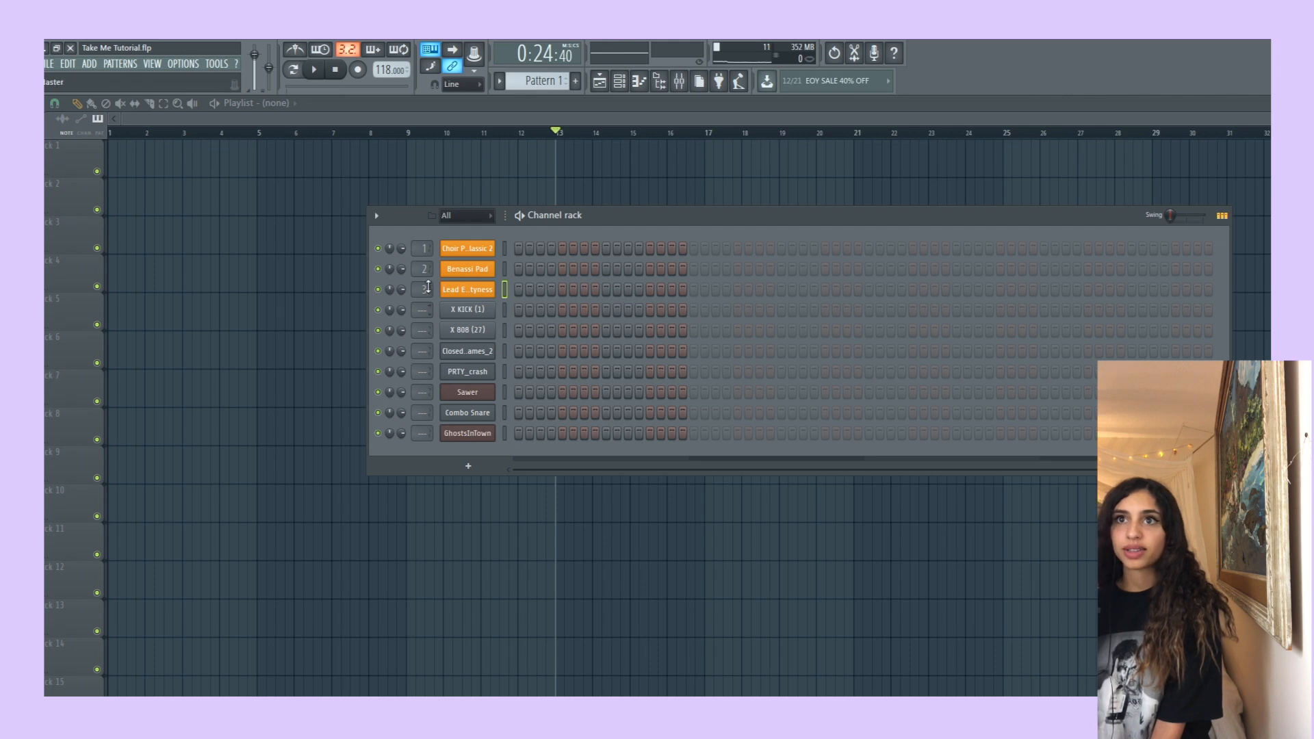
pyautogui.moveTo(422, 248); pyautogui.dragTo(423, 229)
pyautogui.click(505, 434)
pyautogui.moveTo(753, 220); pyautogui.dragTo(598, 250)
pyautogui.moveTo(512, 252); pyautogui.dragTo(640, 186)
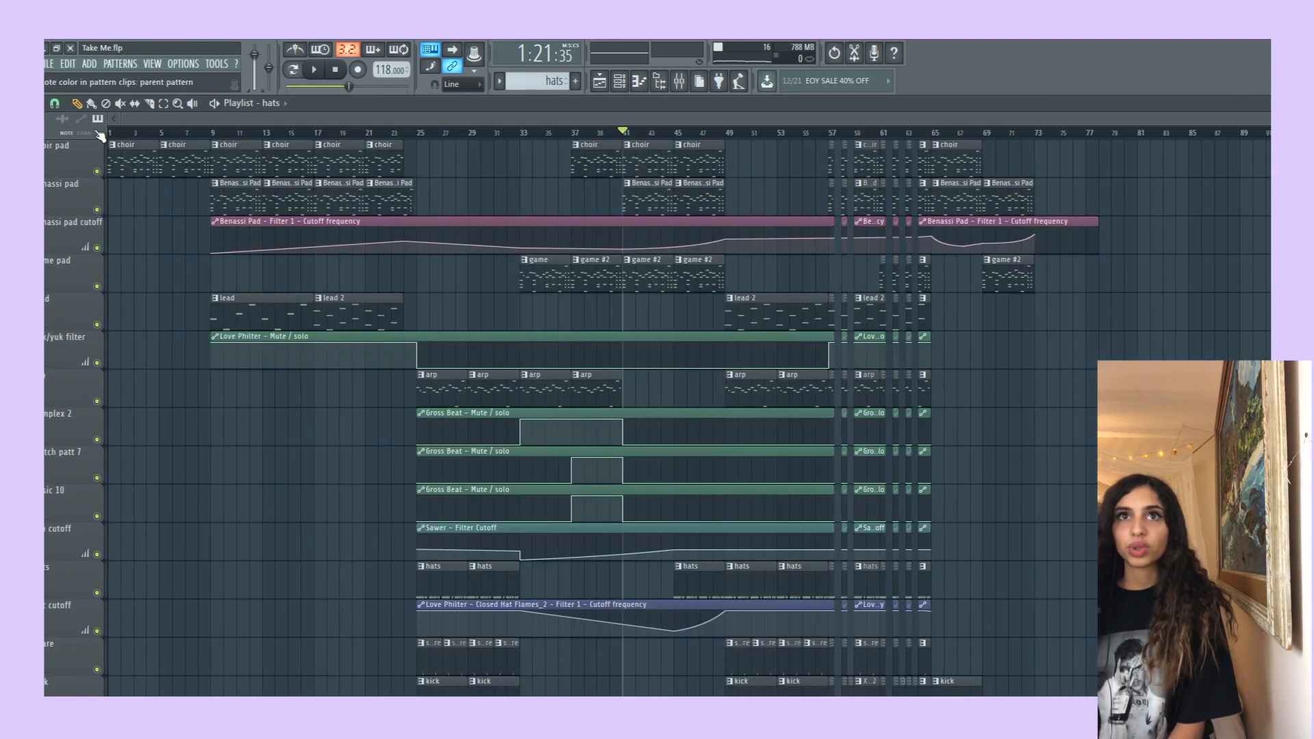
# In the original Take Me project, open the choir pattern's notes in the piano roll and play them back for reference.
pyautogui.press('space')
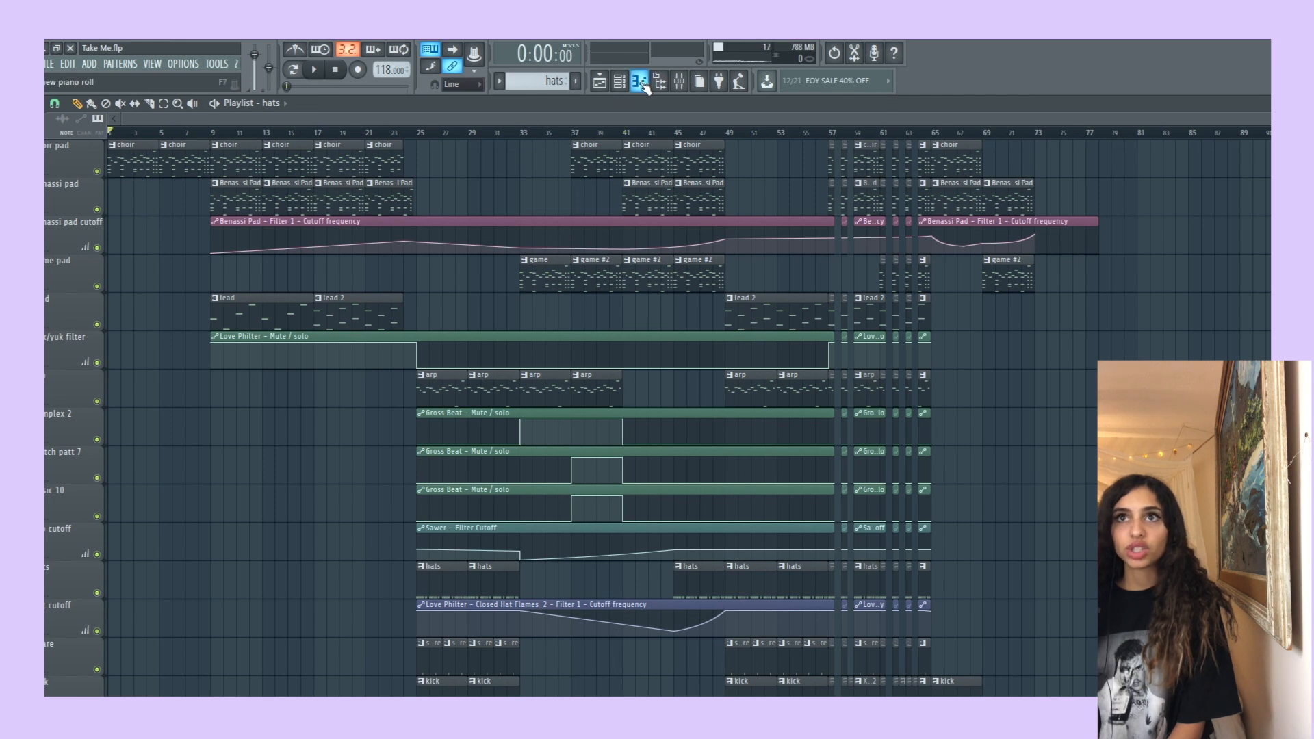
pyautogui.click(639, 80)
pyautogui.click(601, 80)
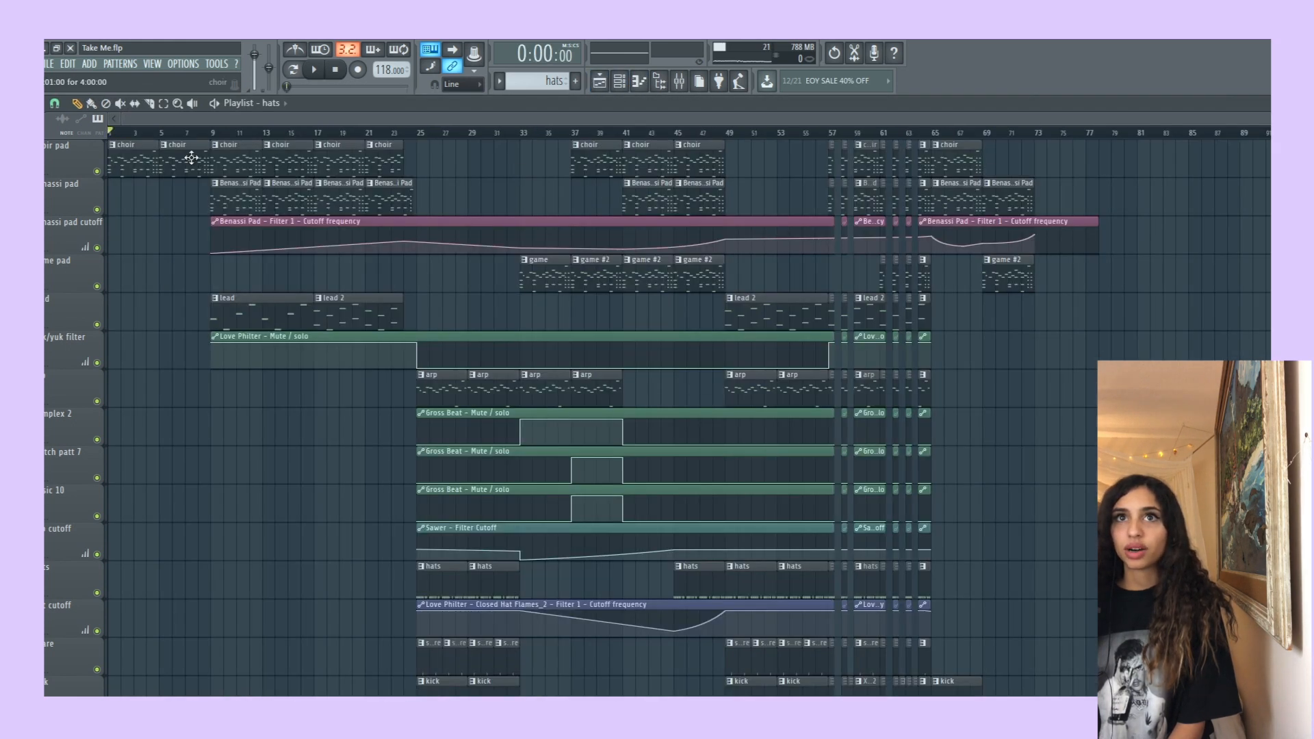
pyautogui.click(621, 85)
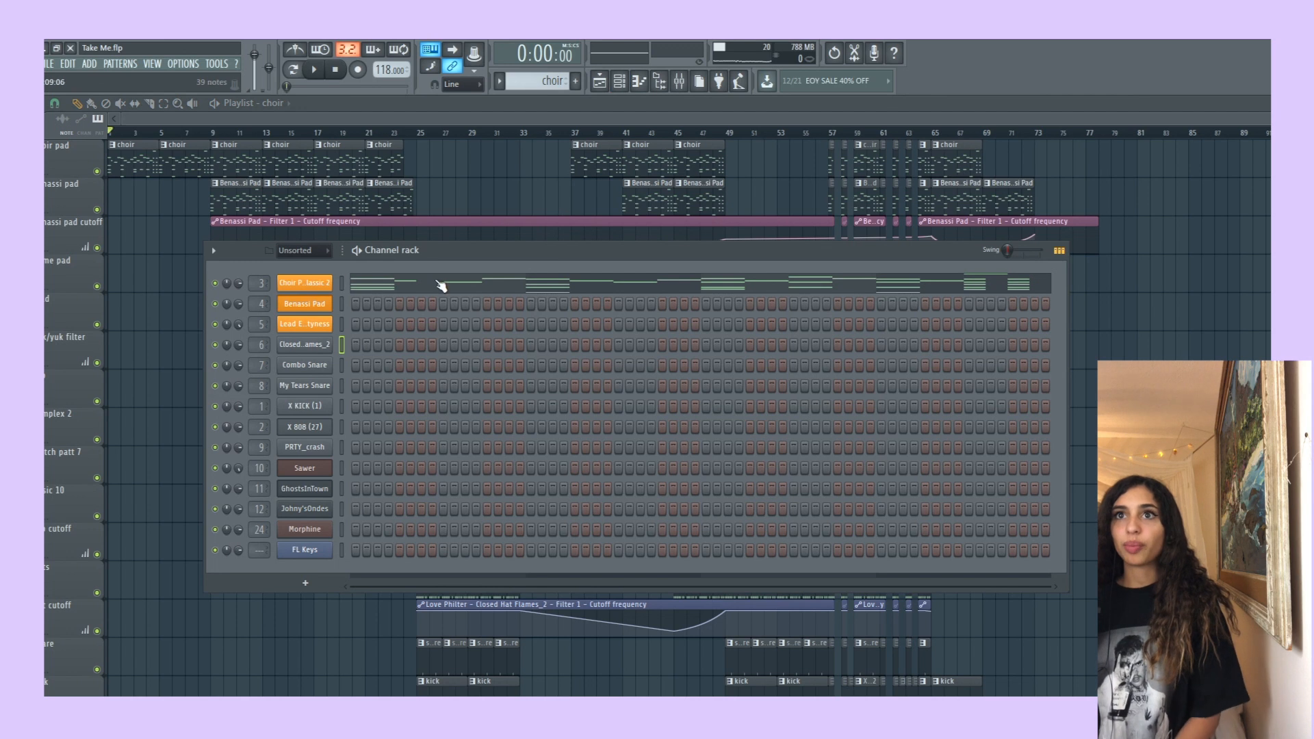
pyautogui.click(438, 284)
pyautogui.press('space')
pyautogui.scroll(-3, 452, 301)
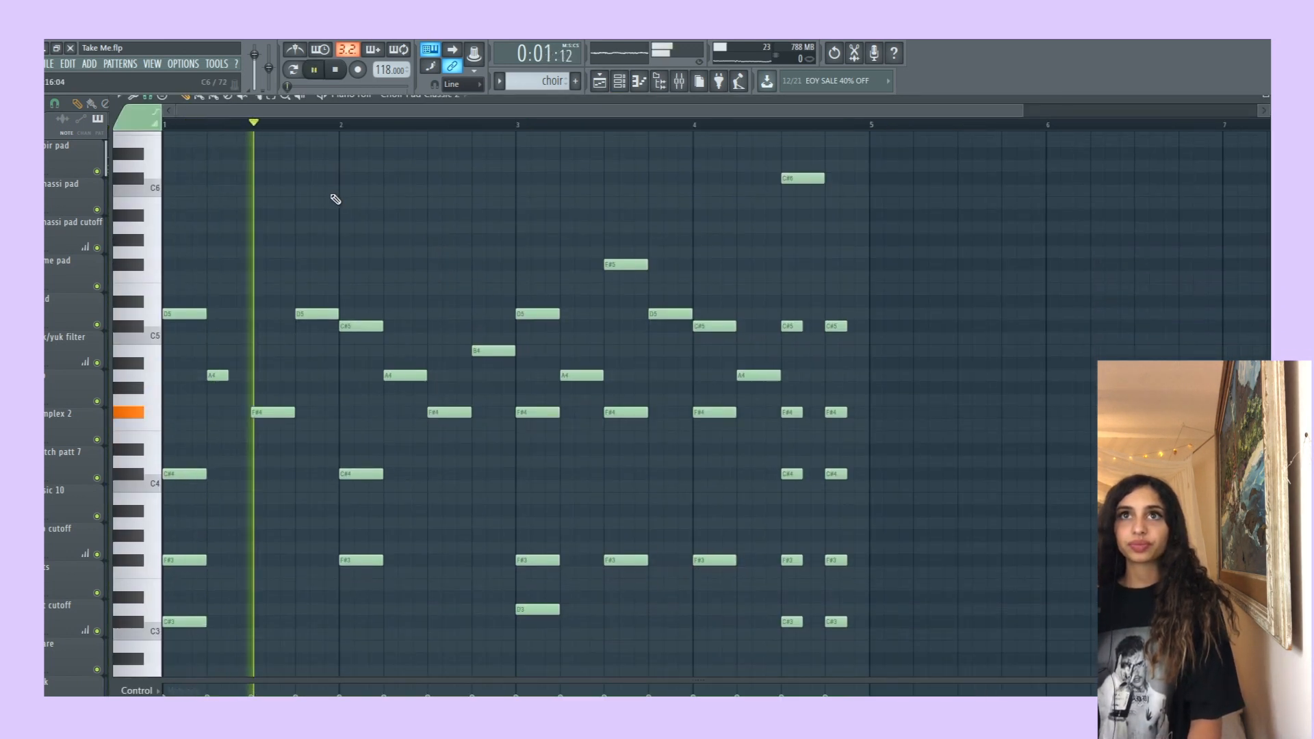
pyautogui.scroll(1, 370, 182)
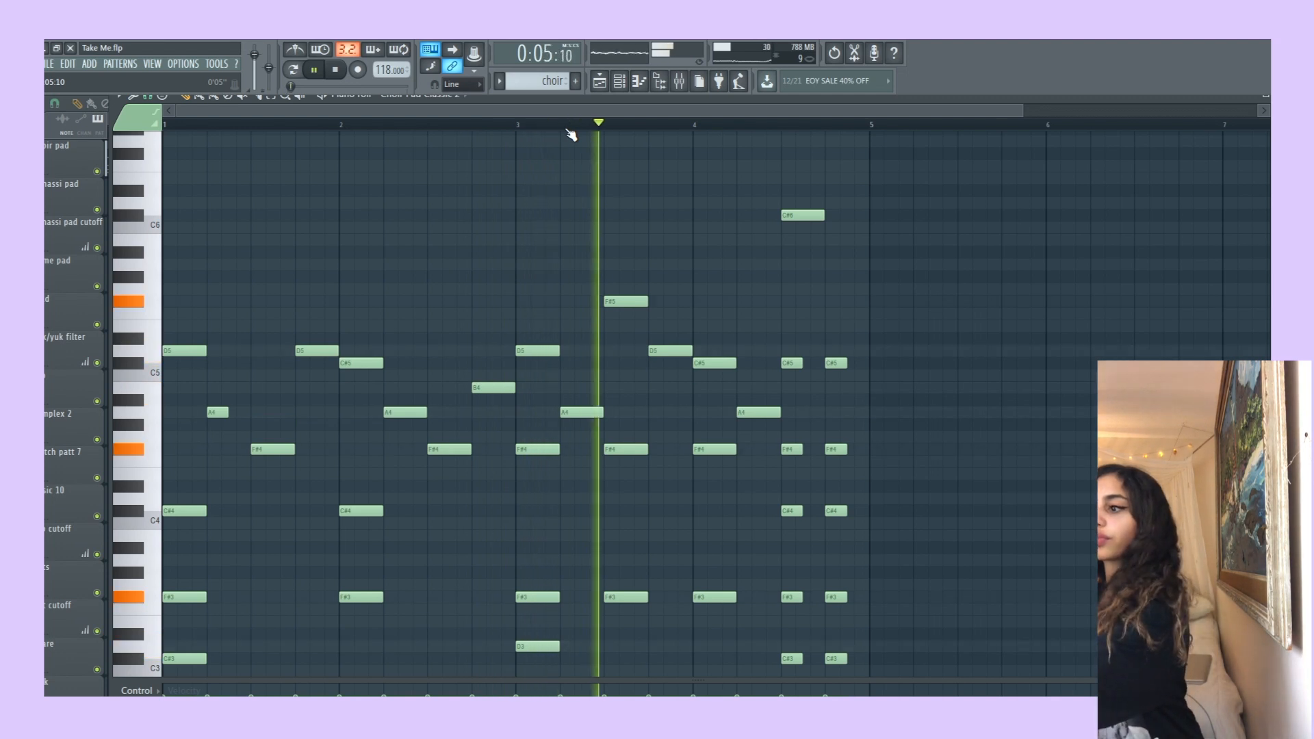
pyautogui.press('space')
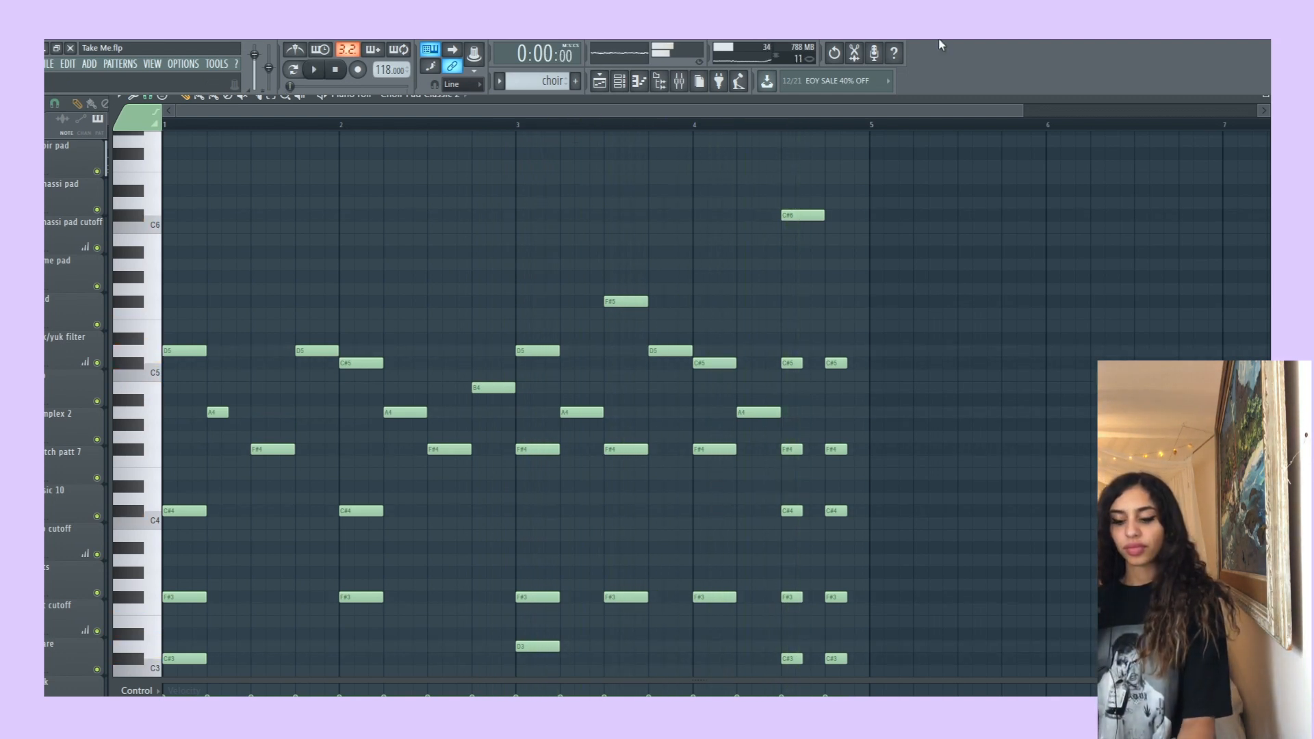
pyautogui.click(597, 81)
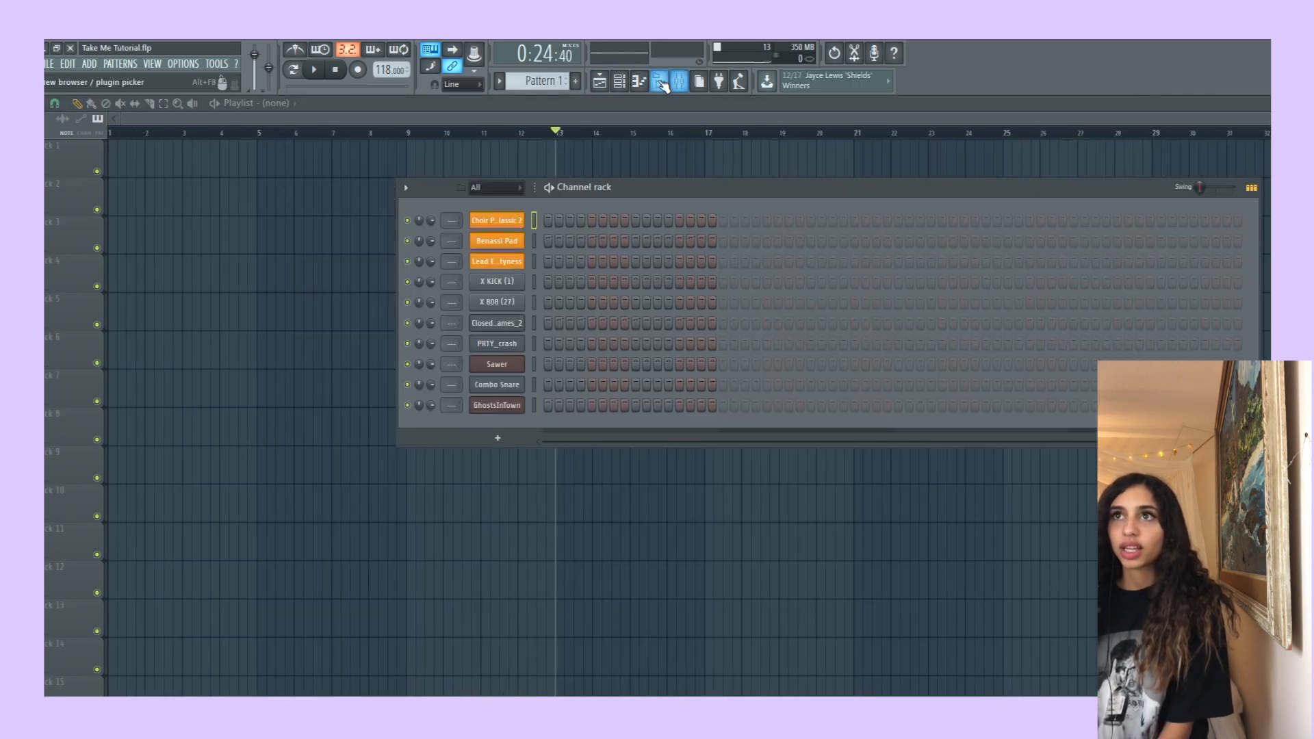
# In the tutorial project's choir pad piano roll, stack scale notes F#4, G#4, A4, B4, C#5, D5, E5 and F#5 at bar 1.
pyautogui.click(658, 81)
pyautogui.scroll(3, 199, 436)
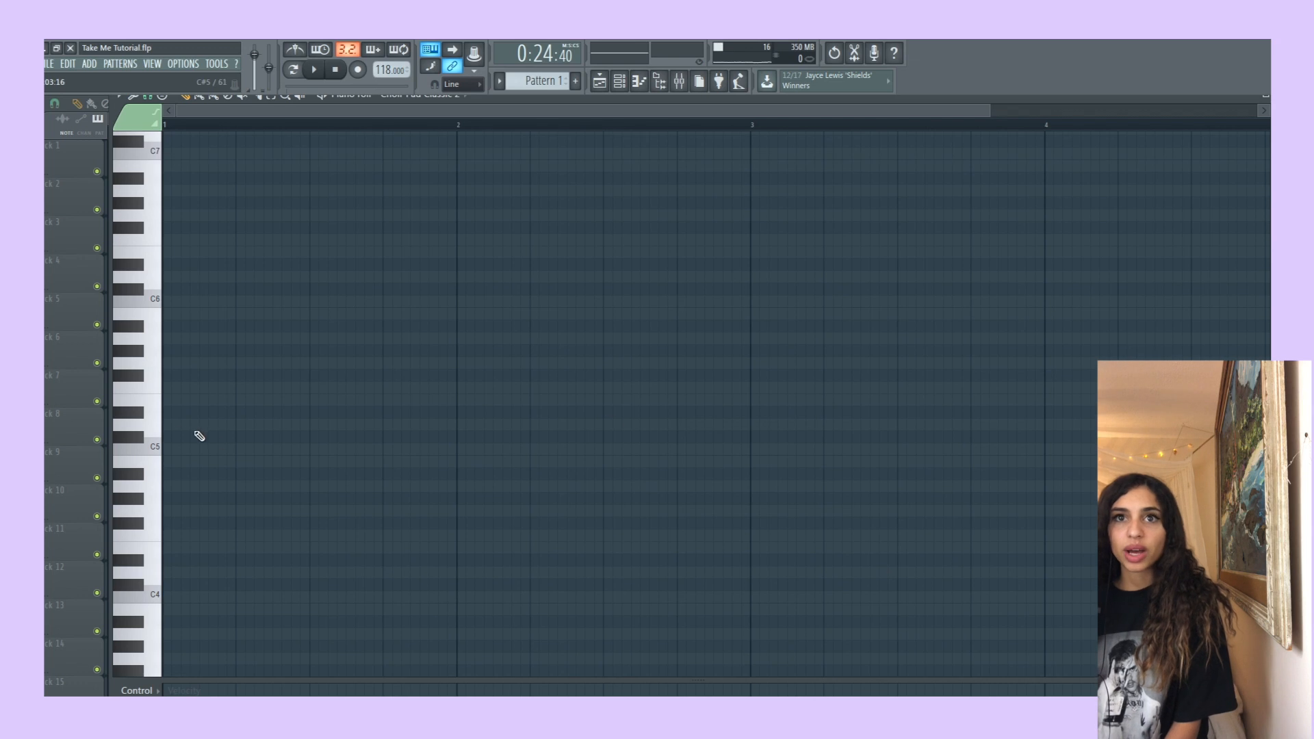
pyautogui.click(171, 523)
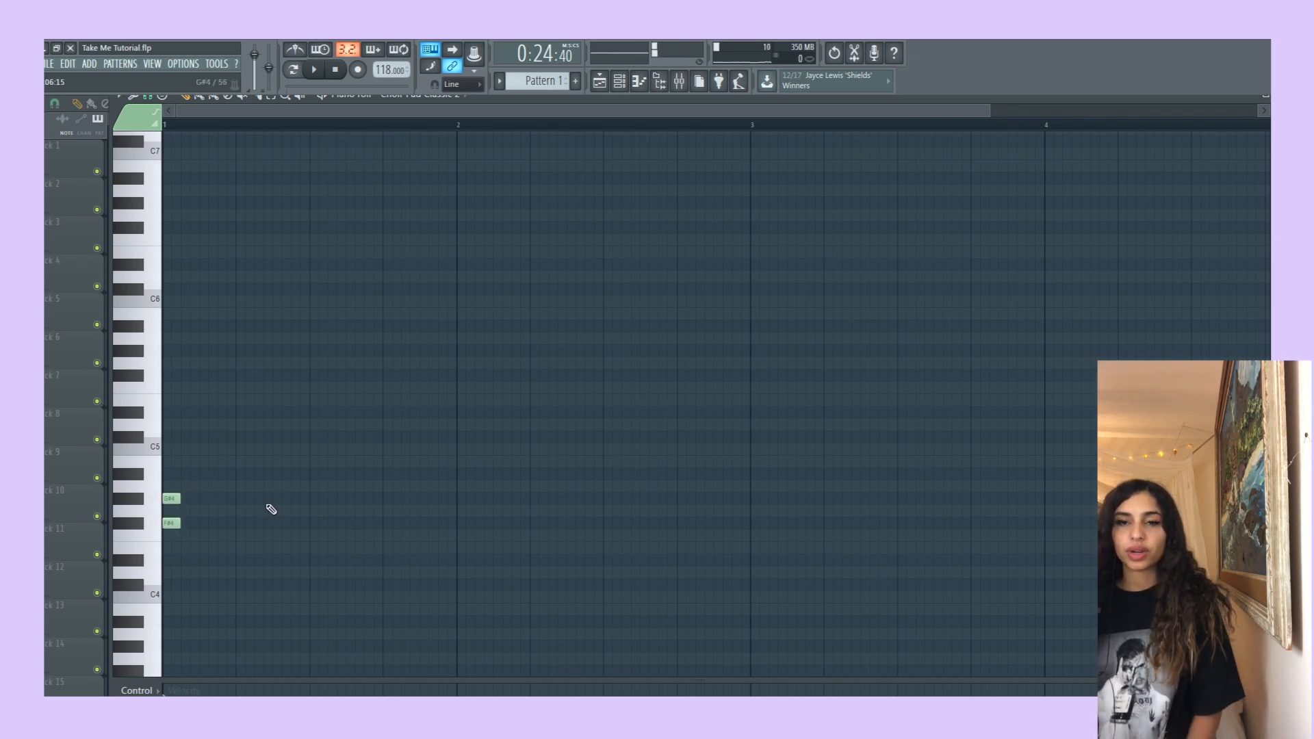
pyautogui.click(176, 487)
pyautogui.click(176, 436)
pyautogui.click(176, 424)
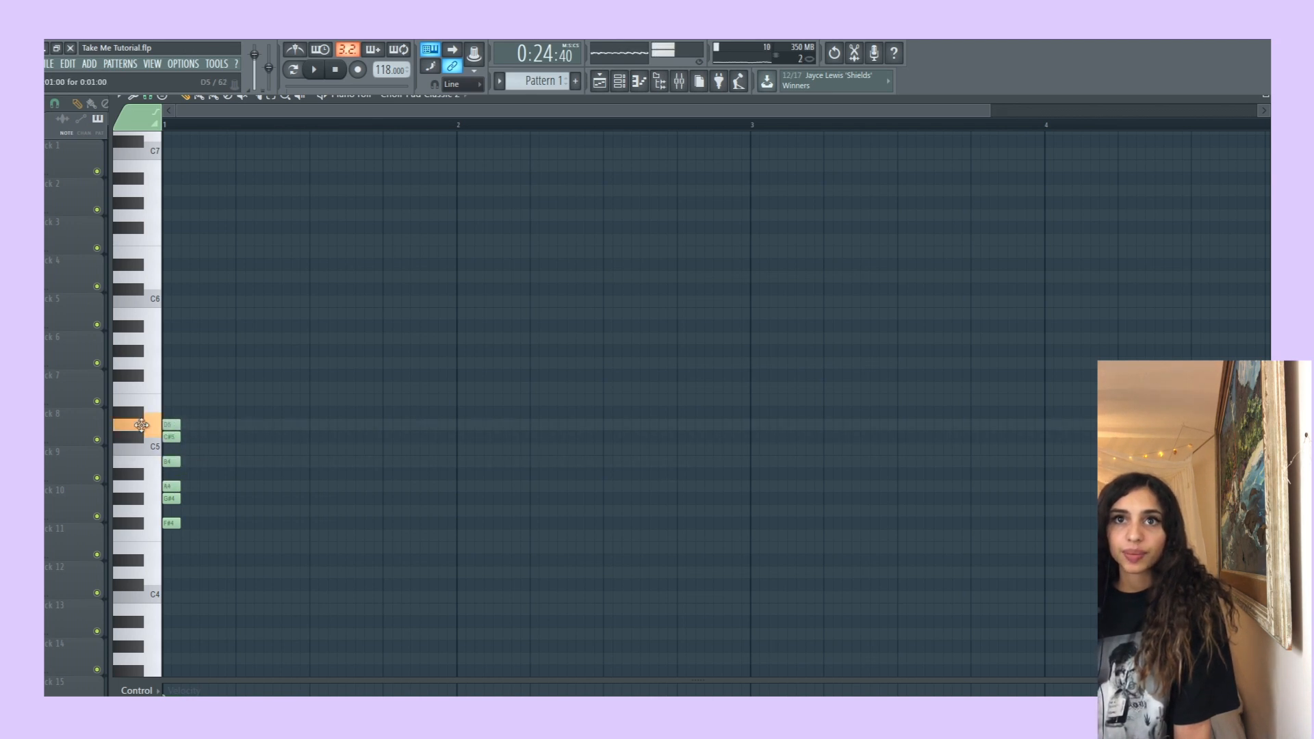
pyautogui.click(182, 388)
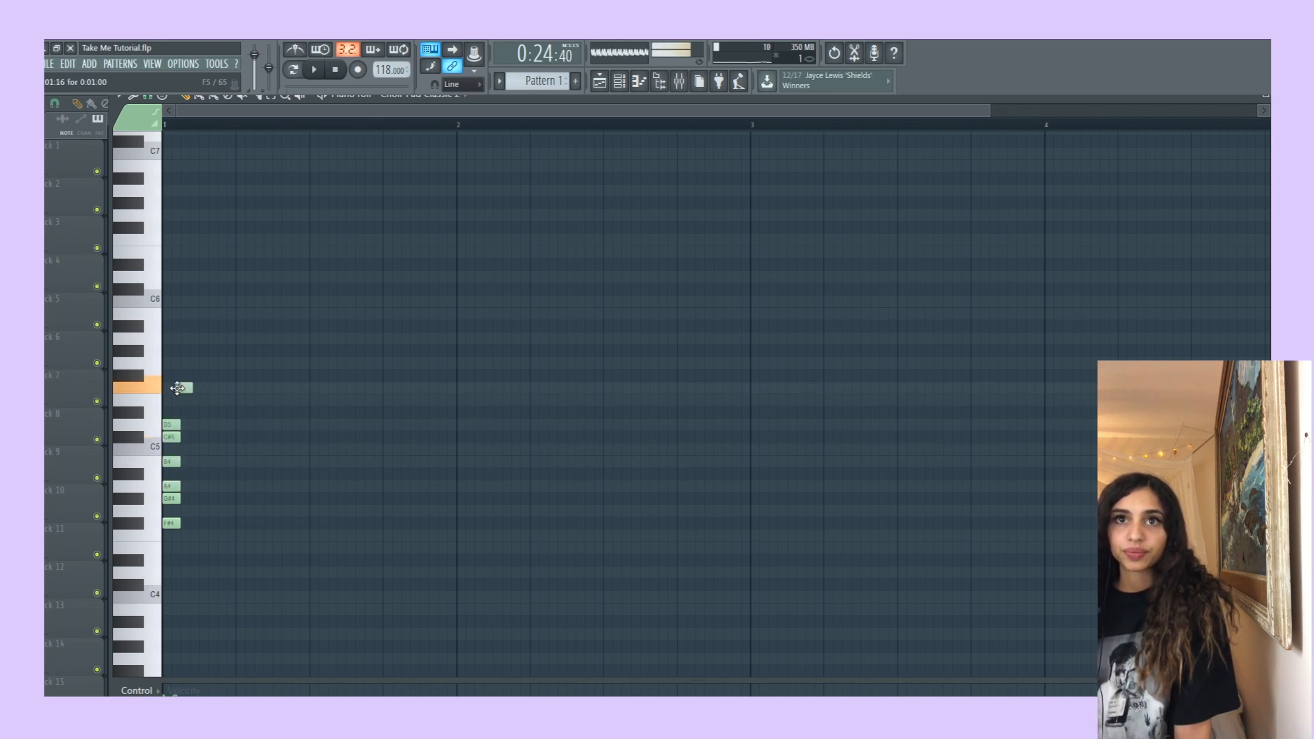
pyautogui.moveTo(177, 388); pyautogui.dragTo(167, 369)
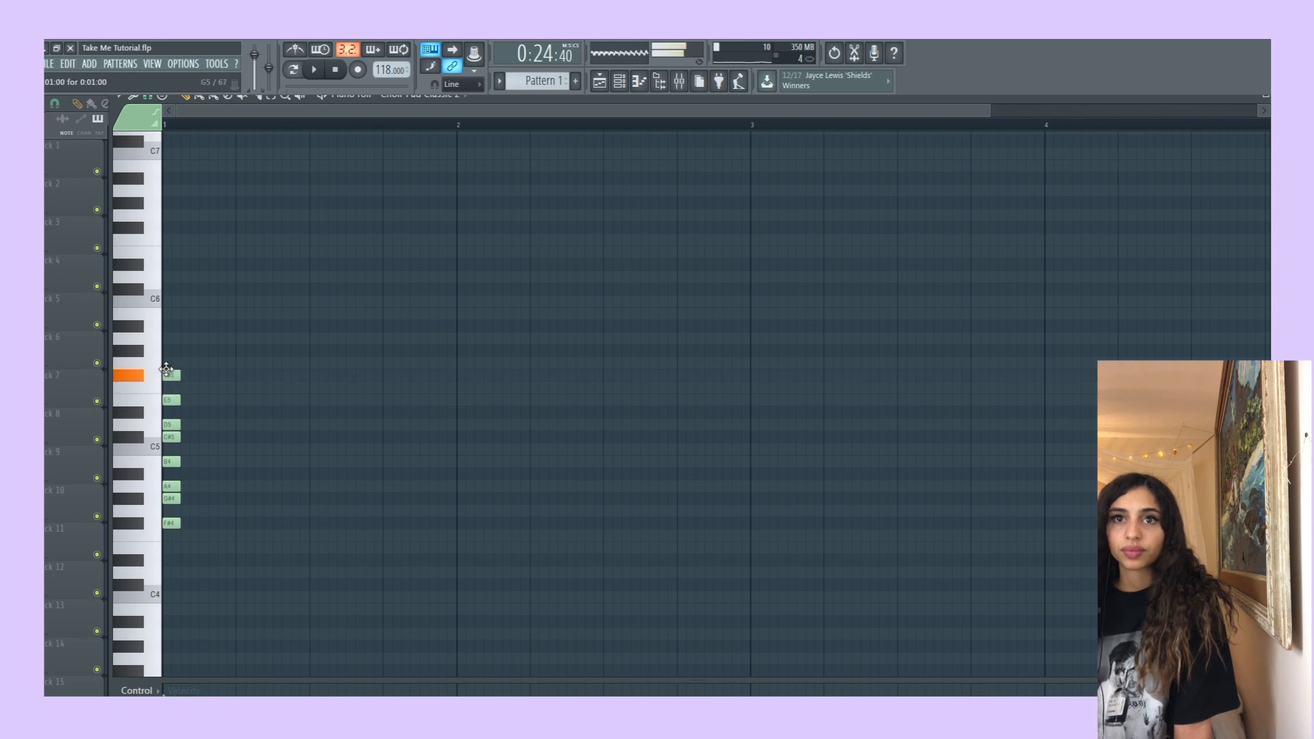
pyautogui.scroll(2, 235, 431)
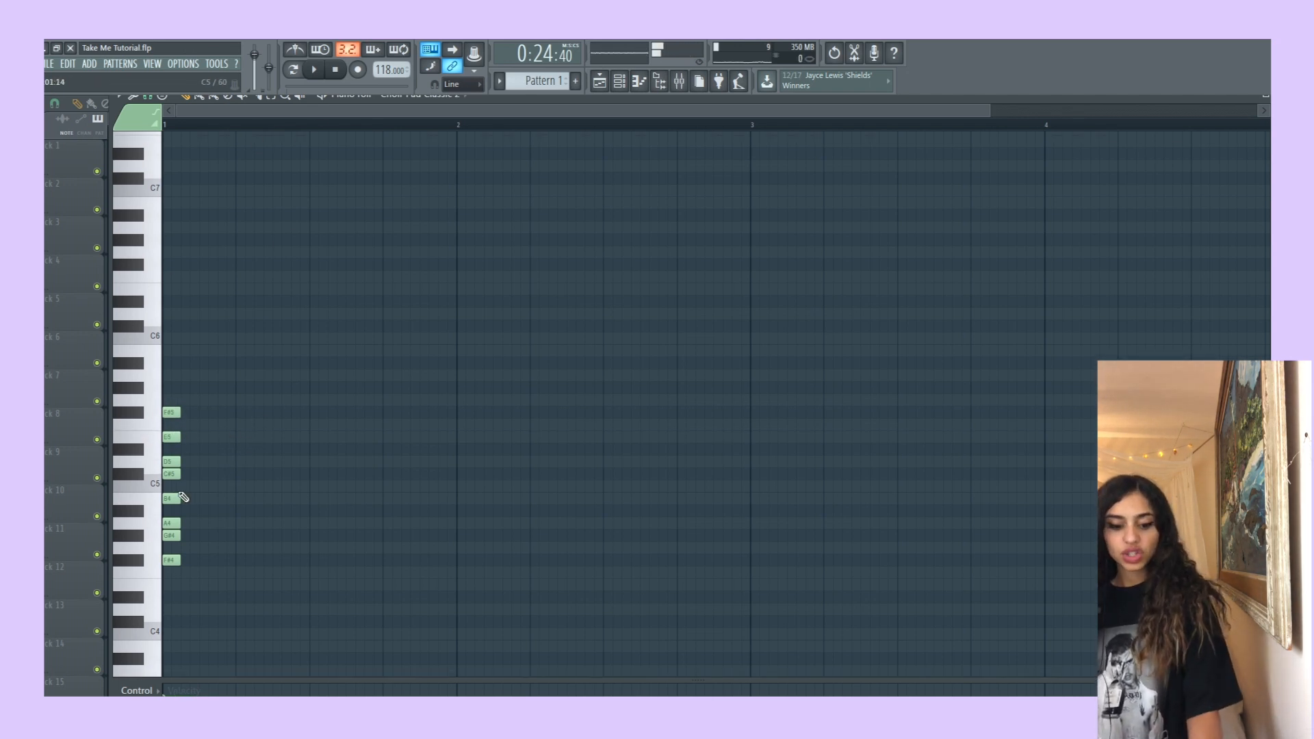
# Lengthen all the scale notes to one beat and move the stack to the start of bar 4.
pyautogui.hotkey('ctrl', 'a')
pyautogui.moveTo(177, 502); pyautogui.dragTo(227, 514)
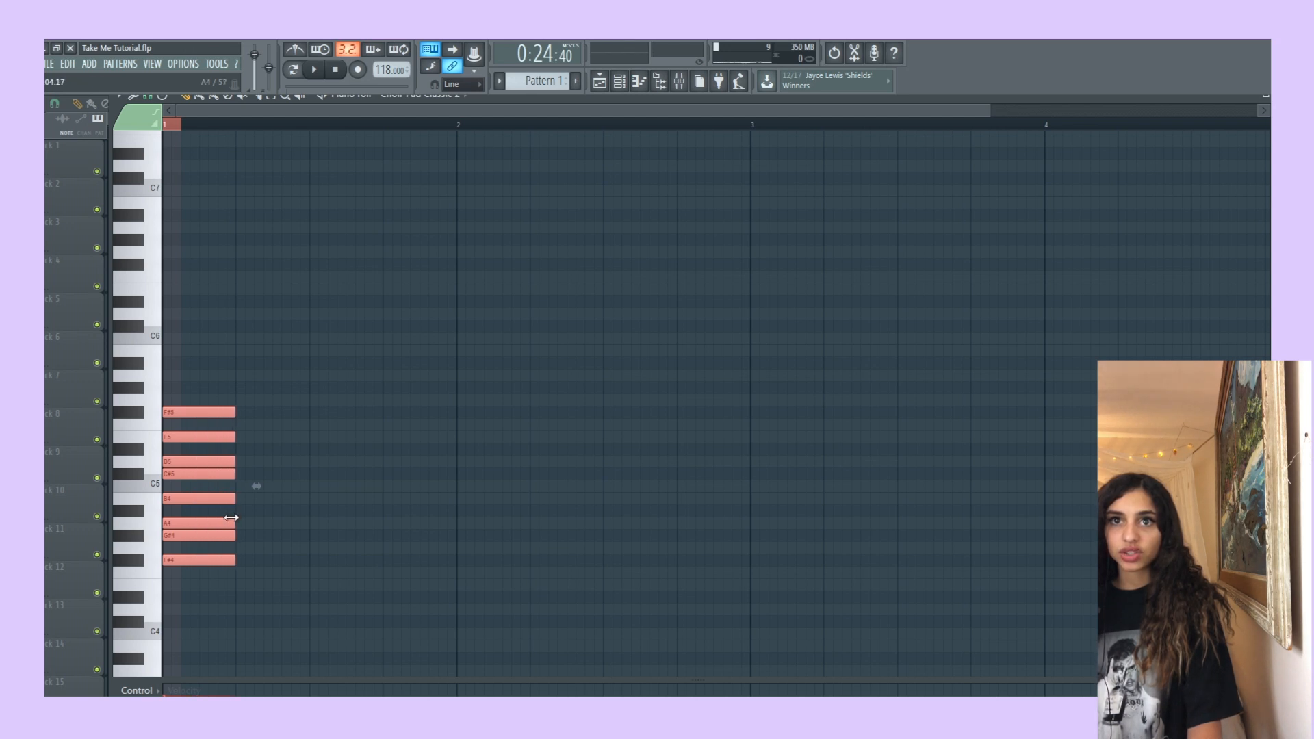
pyautogui.moveTo(198, 497); pyautogui.dragTo(1090, 497)
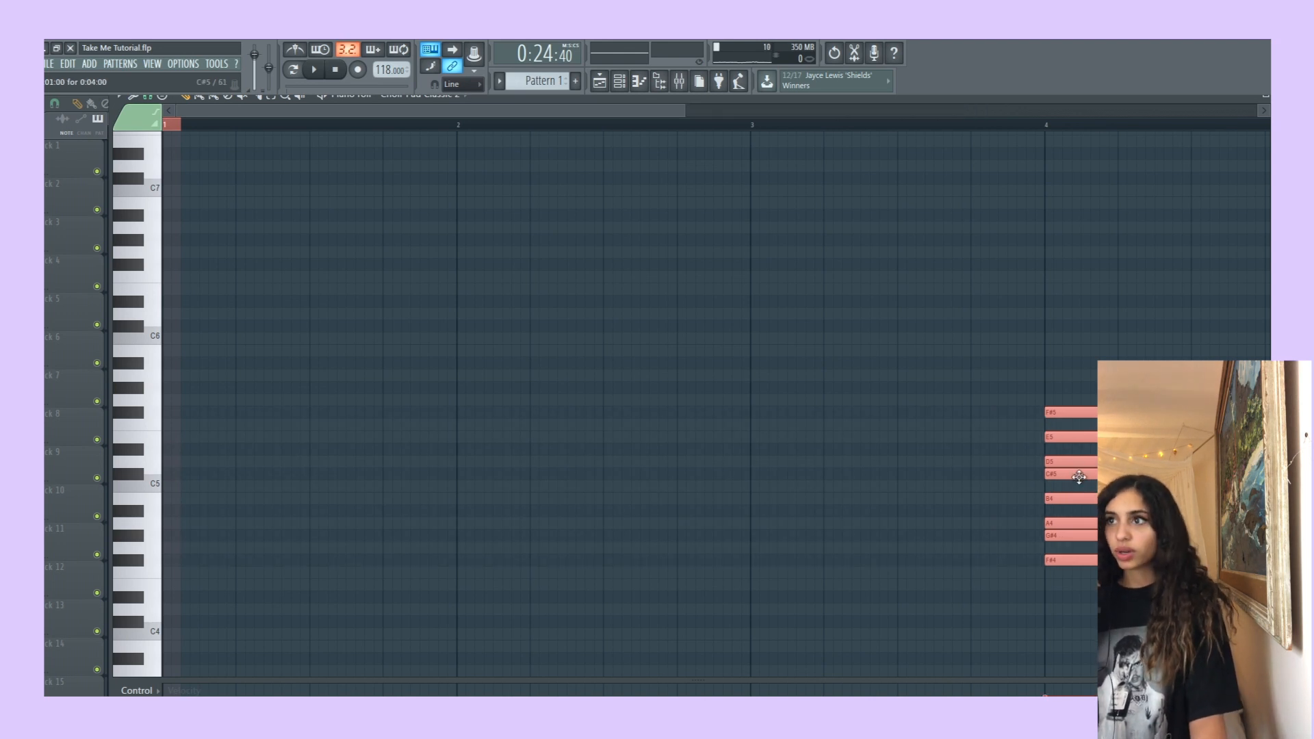
# Copy the scale stack one octave down so the guide notes reach F#3.
pyautogui.moveTo(1079, 477); pyautogui.dragTo(1122, 649)
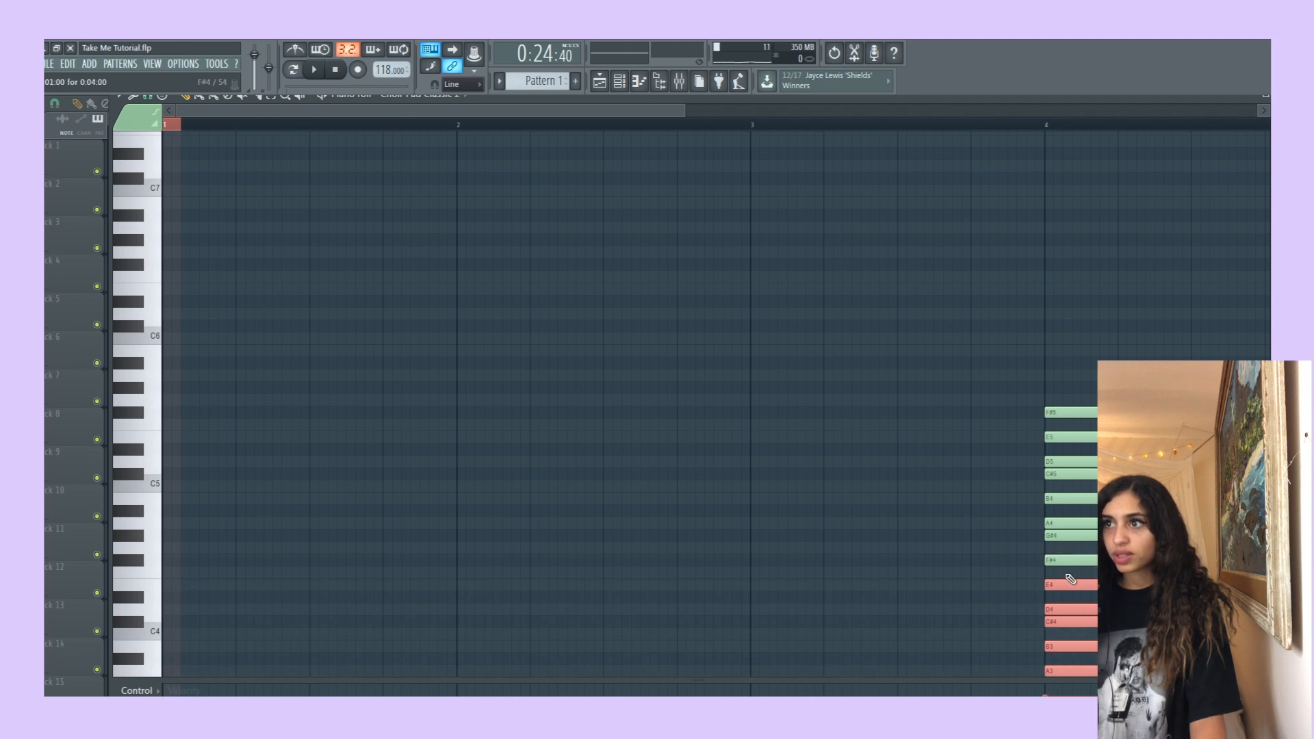
pyautogui.scroll(-3, 1078, 534)
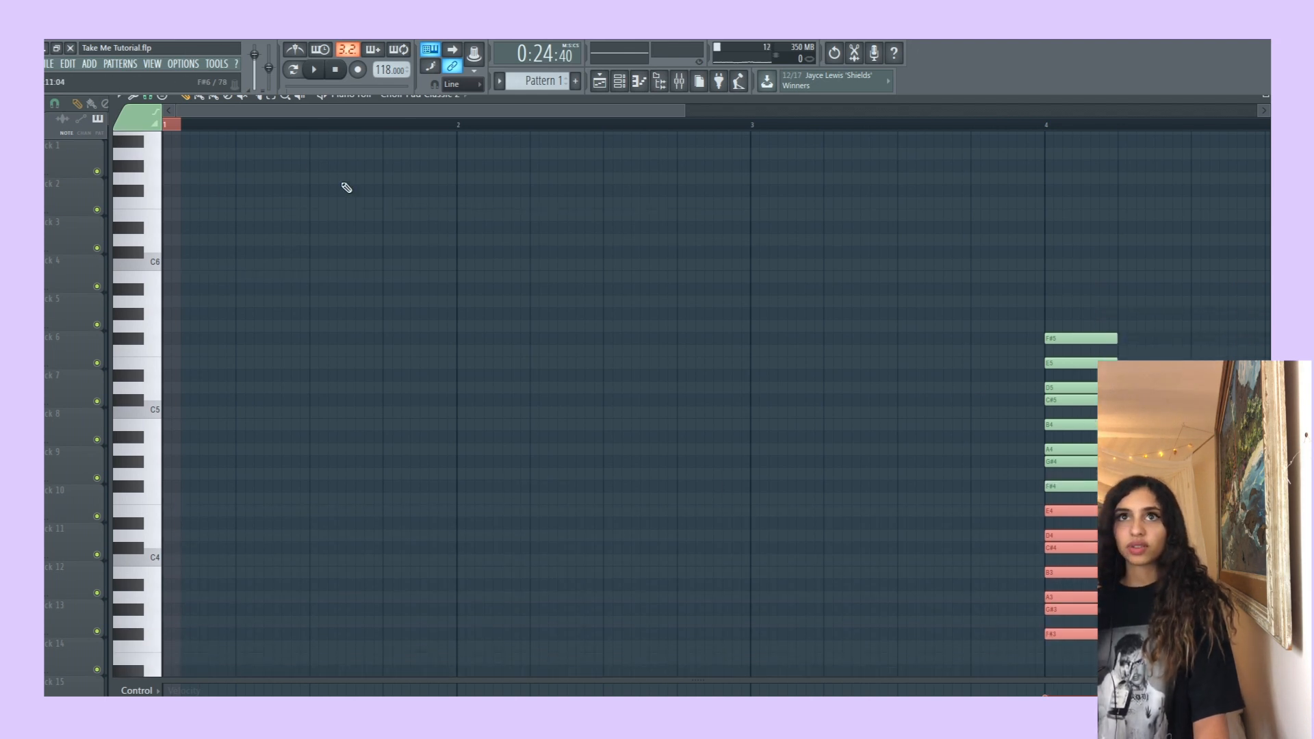
pyautogui.moveTo(1065, 299); pyautogui.dragTo(1099, 684)
pyautogui.scroll(-15, 1138, 314)
pyautogui.press('space')
pyautogui.scroll(20, 685, 404)
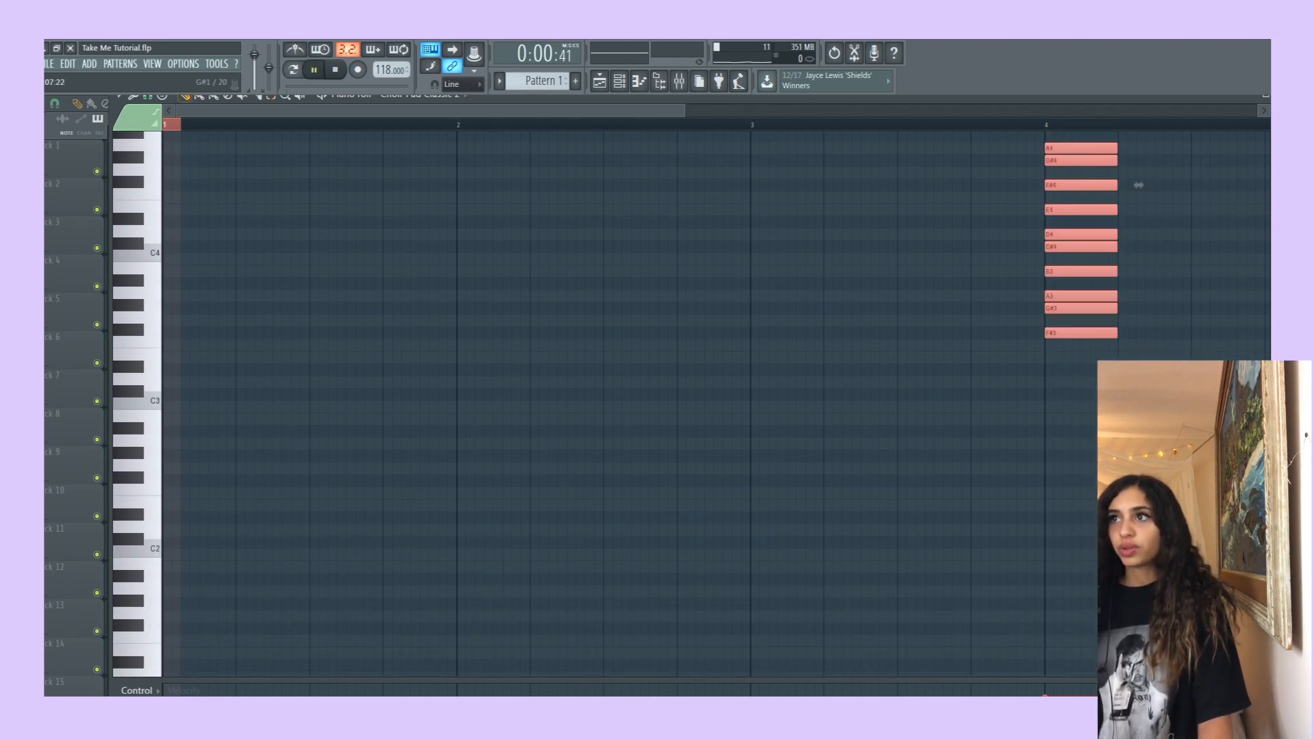
# Copy the scale stack two octaves up so the guide notes reach F#7, and clear the selection.
pyautogui.moveTo(1089, 370); pyautogui.dragTo(1090, 312)
pyautogui.moveTo(1138, 448); pyautogui.dragTo(1139, 226)
pyautogui.scroll(3, 1138, 209)
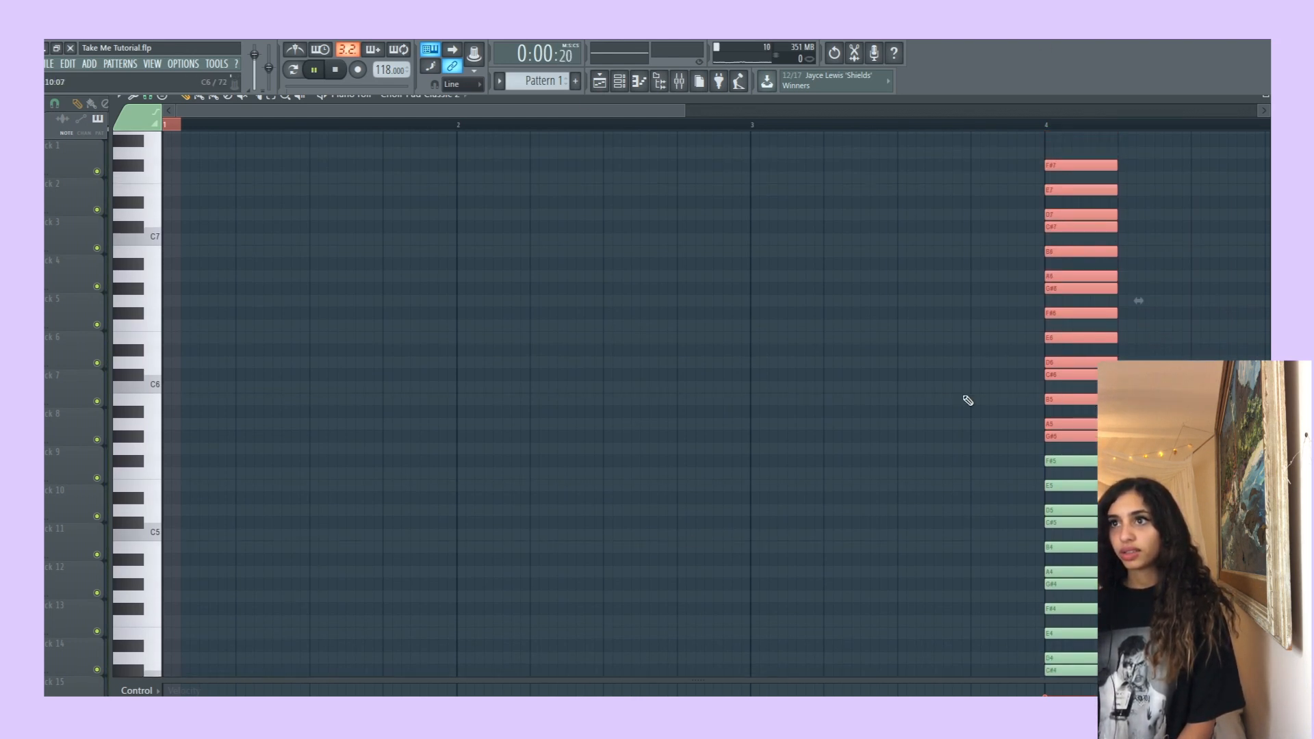
pyautogui.scroll(2, 202, 155)
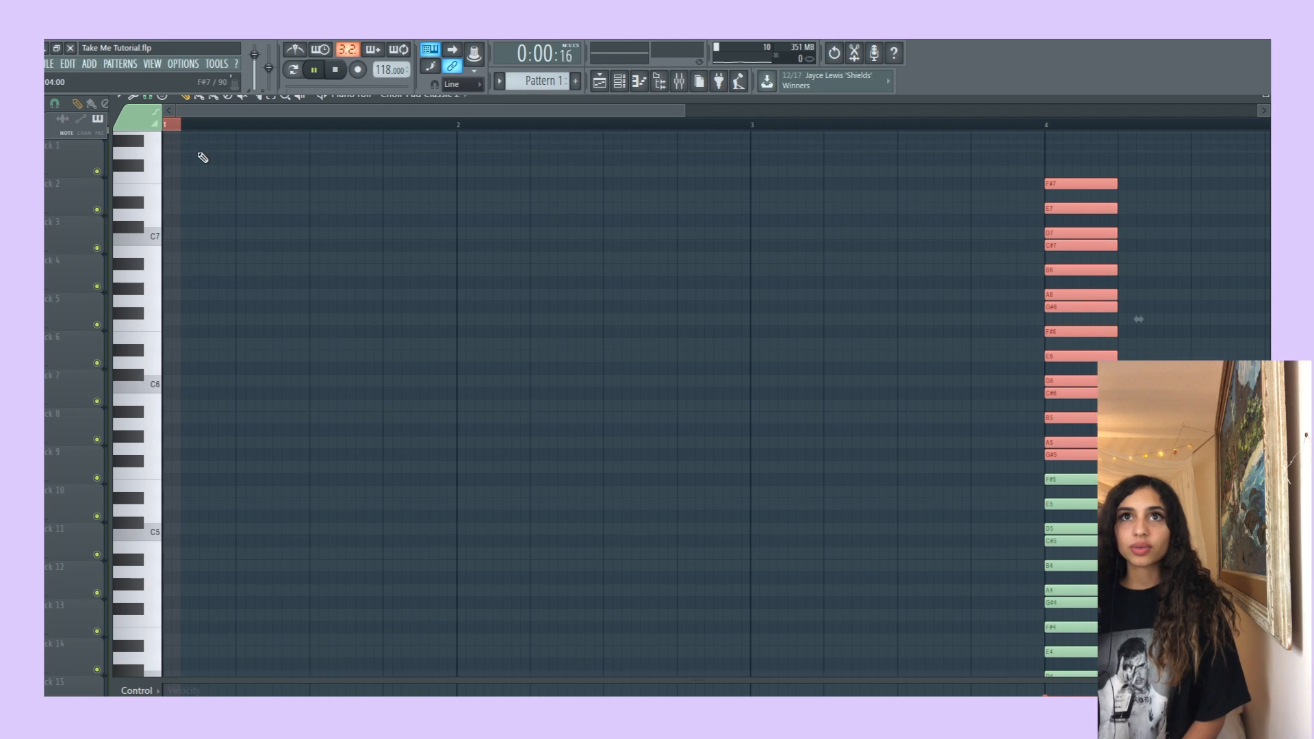
pyautogui.click(176, 130)
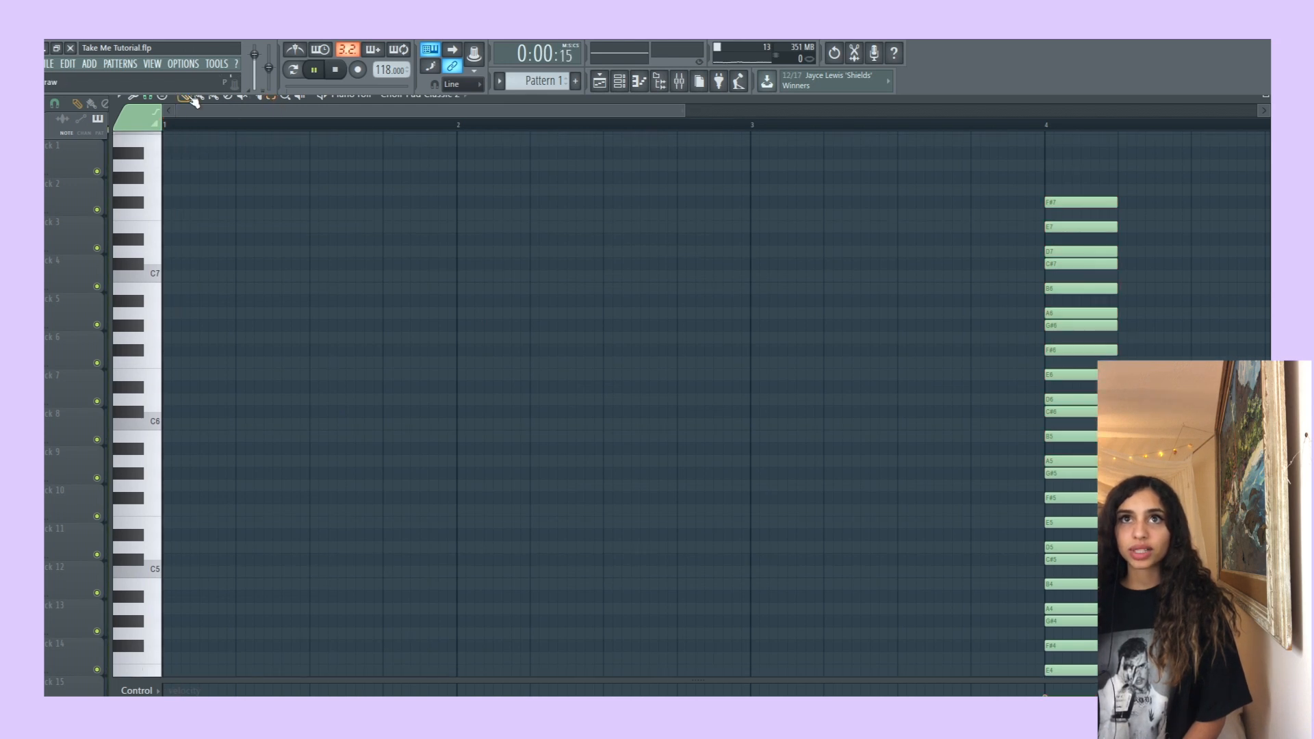
pyautogui.scroll(2, 176, 226)
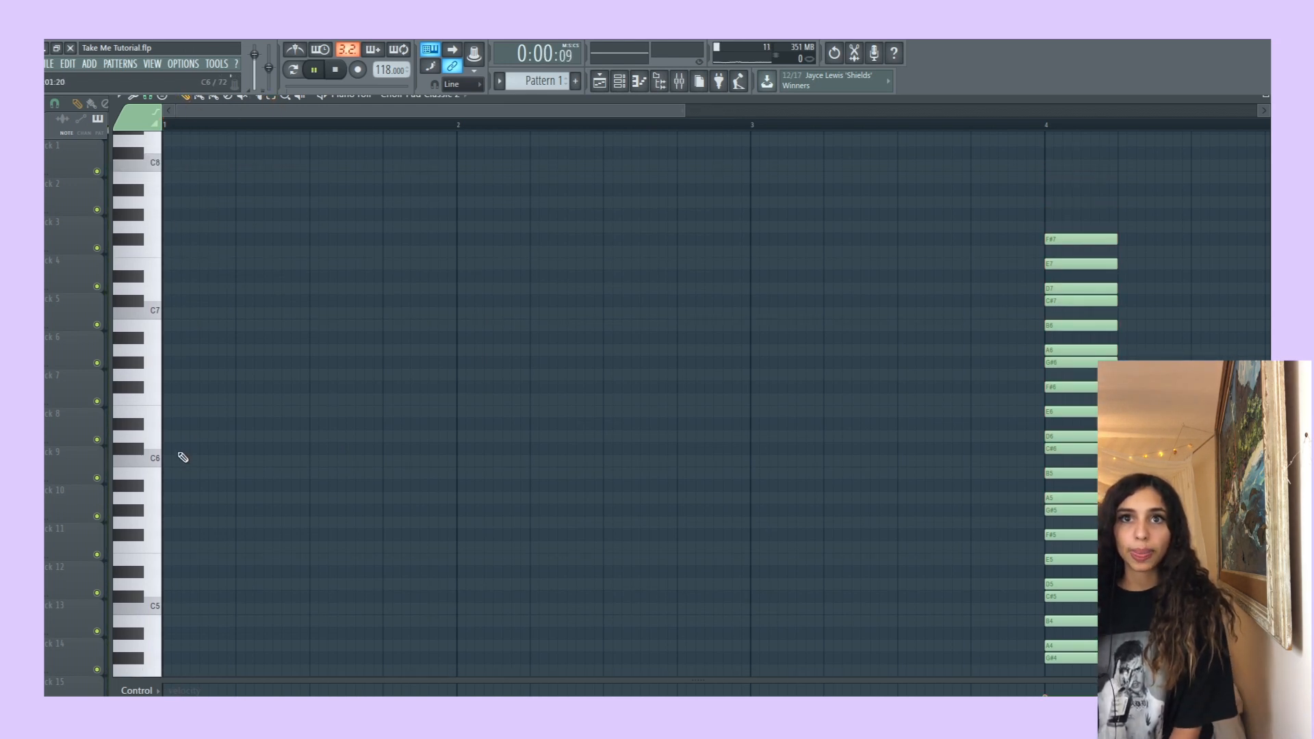
# Audition pitches on the piano keys, place D5, F#4 and C#4 at the start of bar 1, and play the pattern.
pyautogui.click(175, 389)
pyautogui.rightClick(183, 383)
pyautogui.click(146, 293)
pyautogui.scroll(-3, 274, 473)
pyautogui.click(156, 476)
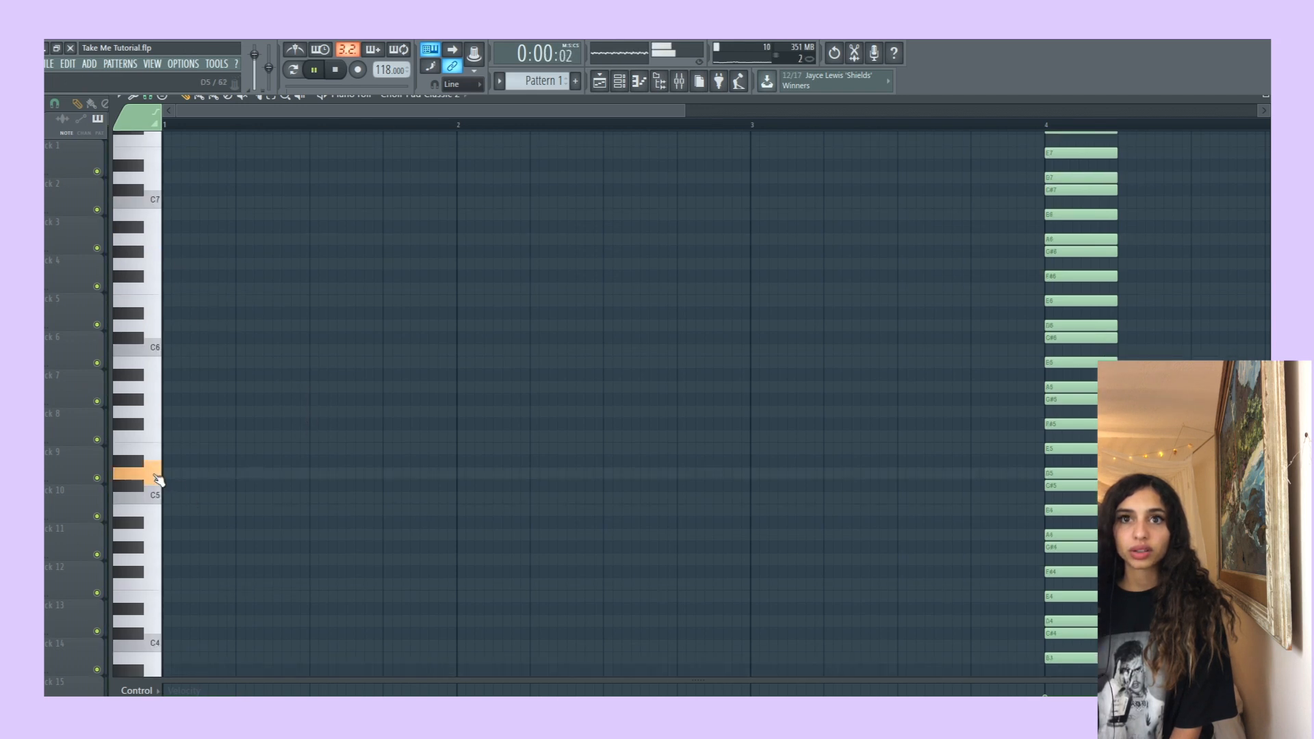
pyautogui.click(171, 473)
pyautogui.scroll(-2, 223, 472)
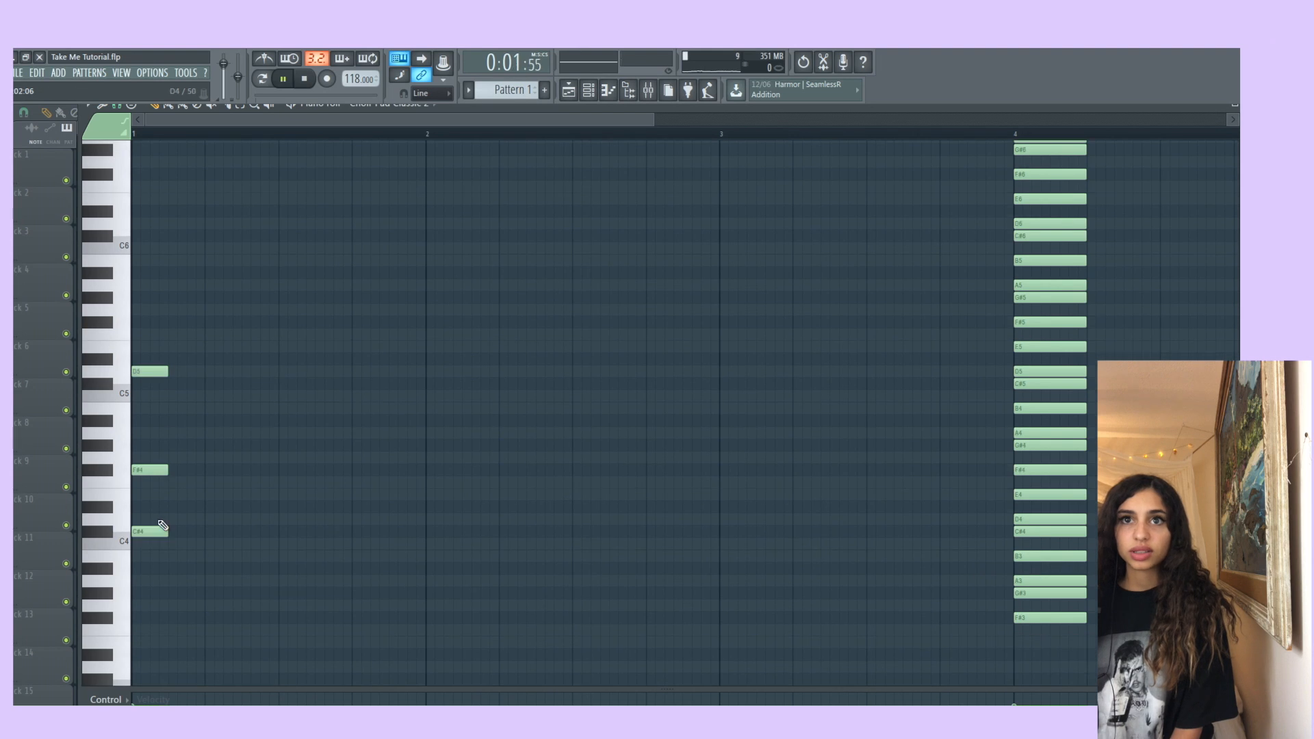
pyautogui.press('space')
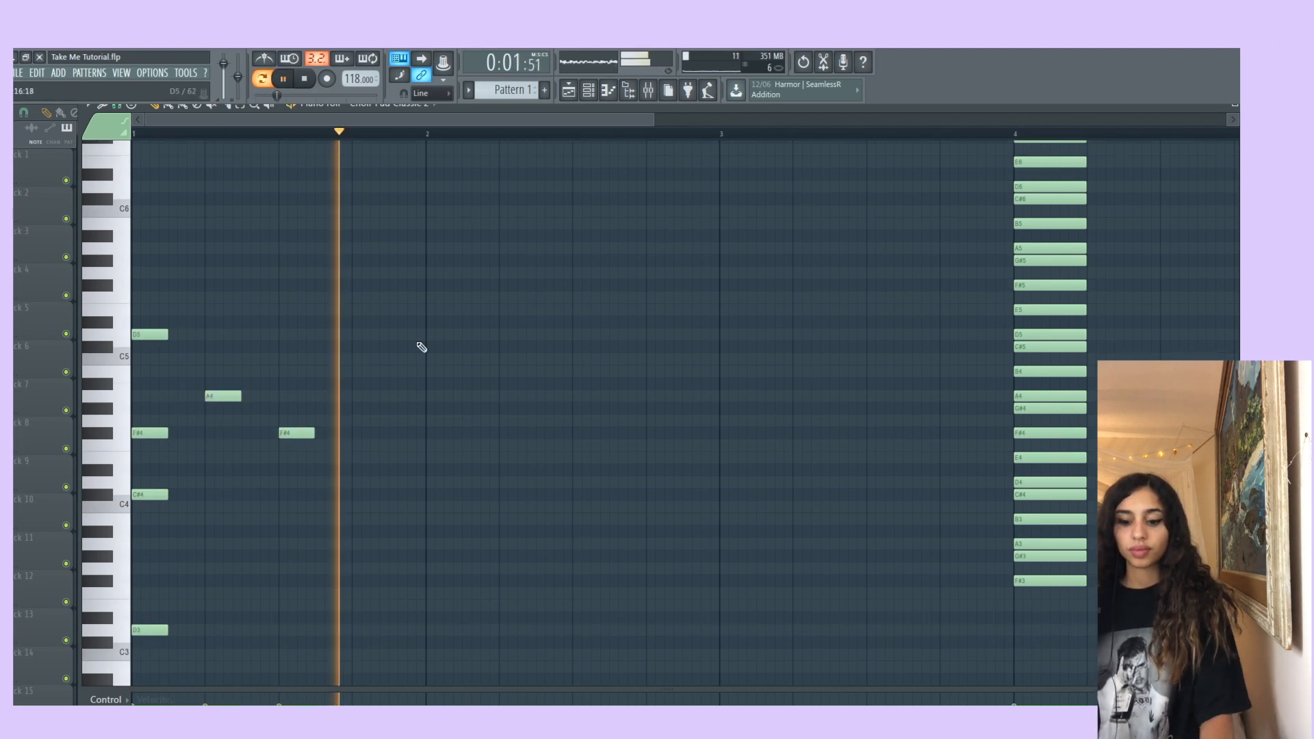
# Add a C#5, C#4 and F#3 chord at the start of bar 2, followed by single notes A4, F#4 and B4.
pyautogui.click(431, 347)
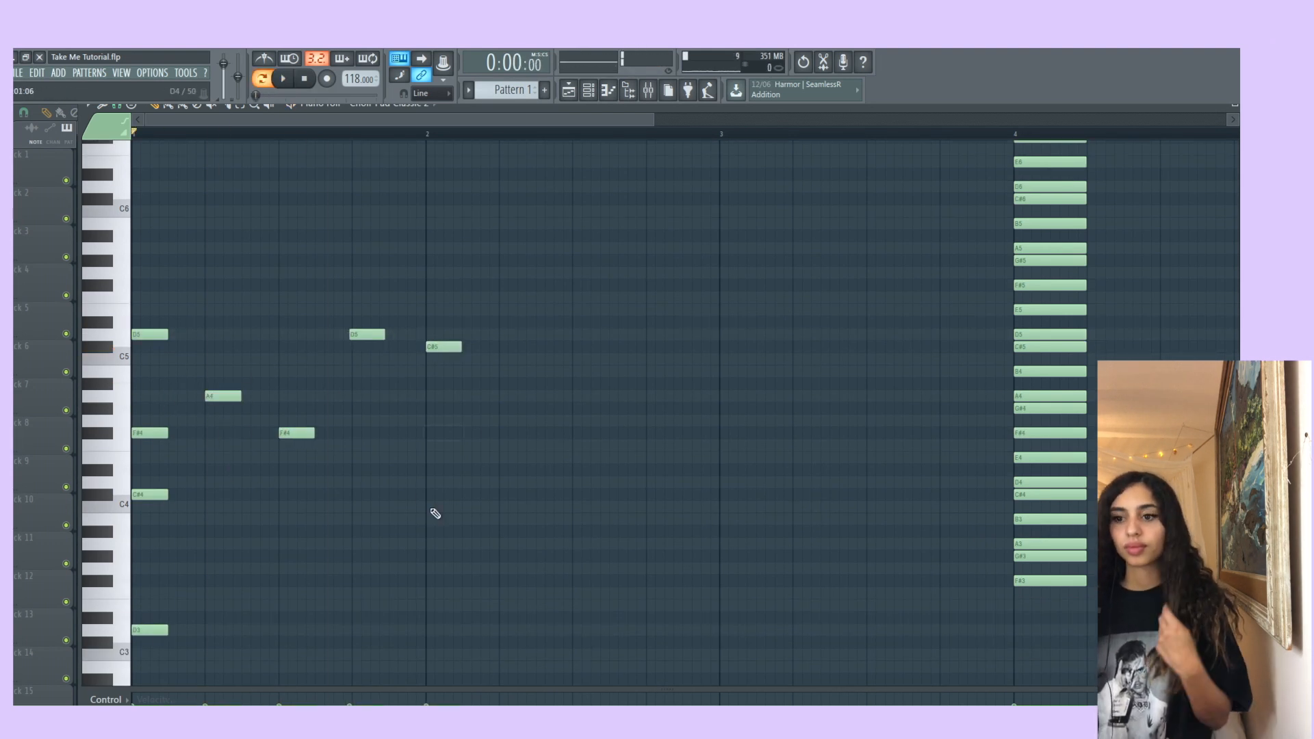
pyautogui.click(431, 494)
pyautogui.click(431, 581)
pyautogui.click(502, 397)
pyautogui.click(577, 433)
pyautogui.click(653, 372)
# Continue the melody through bar 3 and add a C#5, F#4 and F#3 chord at the start of bar 4.
pyautogui.hscroll(3, 501, 317)
pyautogui.click(491, 335)
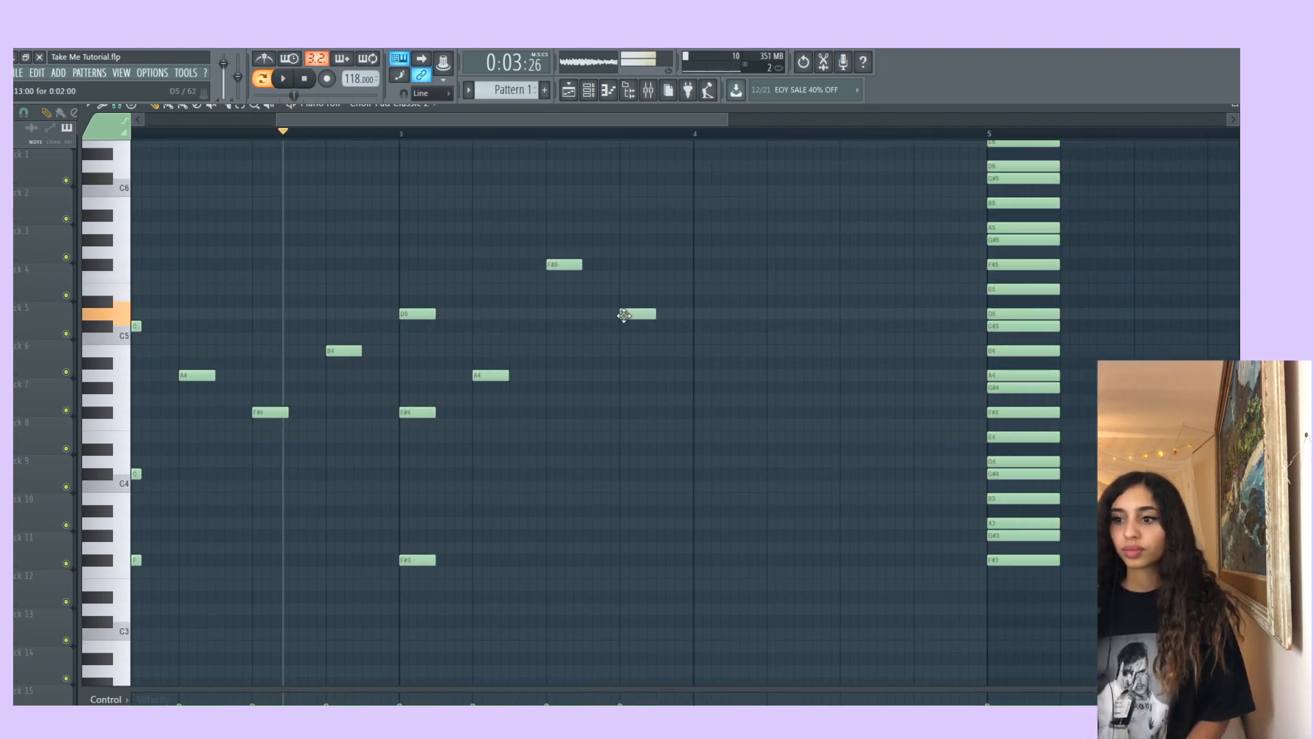
pyautogui.click(711, 326)
pyautogui.click(711, 423)
pyautogui.moveTo(711, 425); pyautogui.dragTo(711, 412)
pyautogui.click(711, 559)
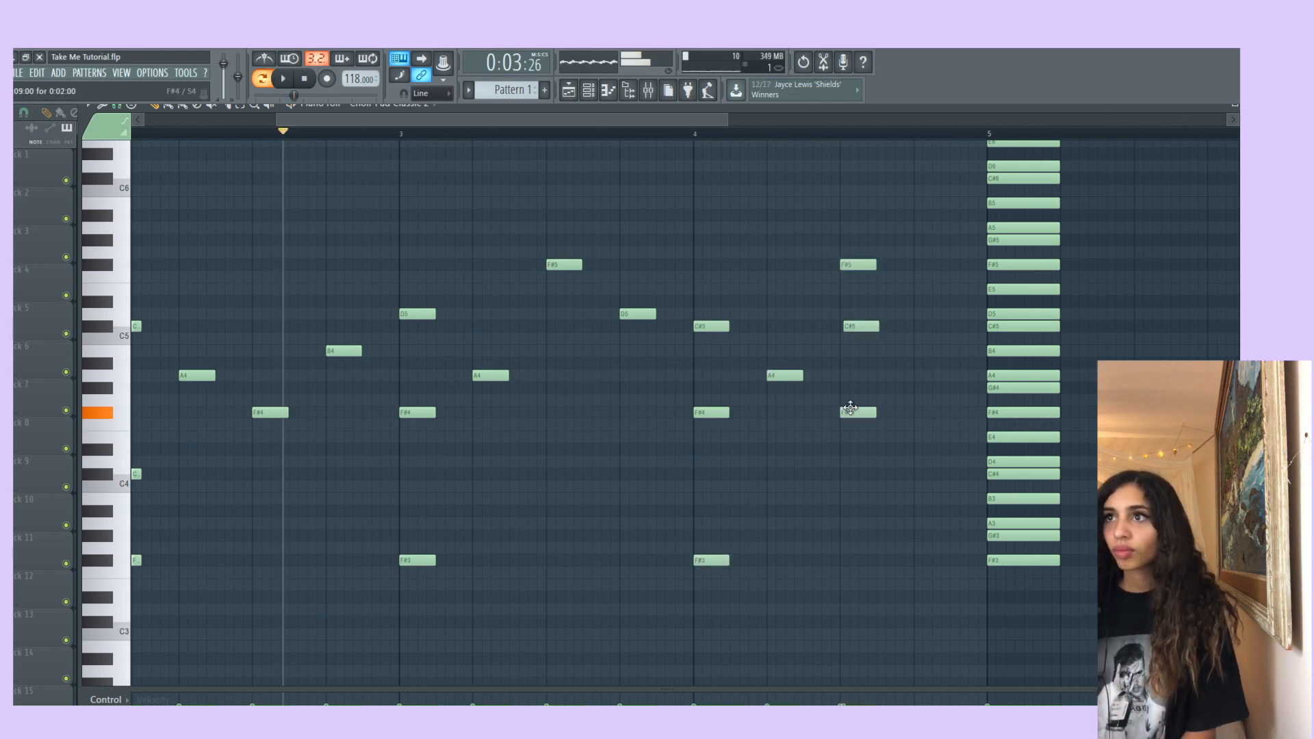
# Complete the chord on beat 3 of bar 4 with F#3 and C#4, then repeat it as a short chord one beat later.
pyautogui.click(857, 560)
pyautogui.click(857, 474)
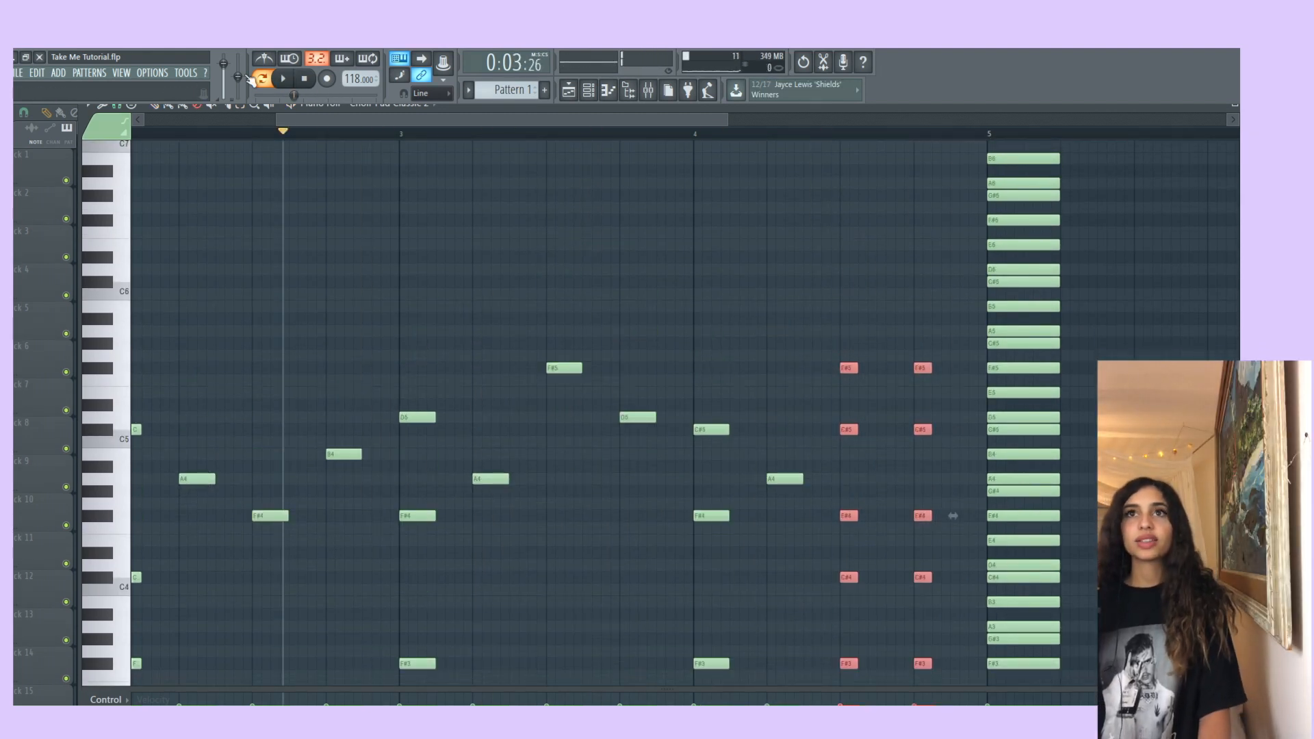
# Delete the whole stack of scale guide notes at bar 5, keeping the melody and chords in bars 1 to 4.
pyautogui.moveTo(313, 129); pyautogui.dragTo(538, 138)
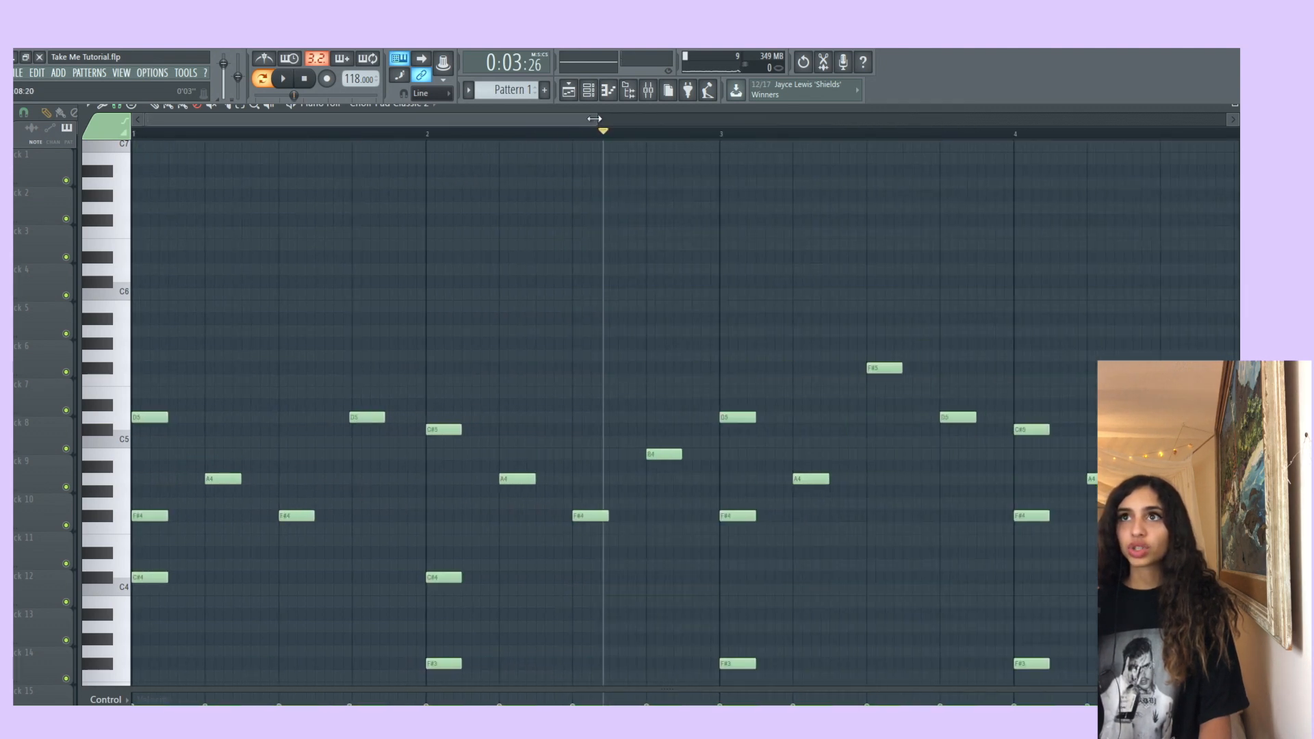
pyautogui.moveTo(595, 119); pyautogui.dragTo(965, 231)
pyautogui.scroll(1, 799, 308)
pyautogui.moveTo(811, 174); pyautogui.dragTo(801, 657)
pyautogui.scroll(-1, 842, 537)
pyautogui.scroll(-7, 842, 537)
pyautogui.moveTo(794, 526); pyautogui.dragTo(798, 607)
pyautogui.scroll(6, 797, 607)
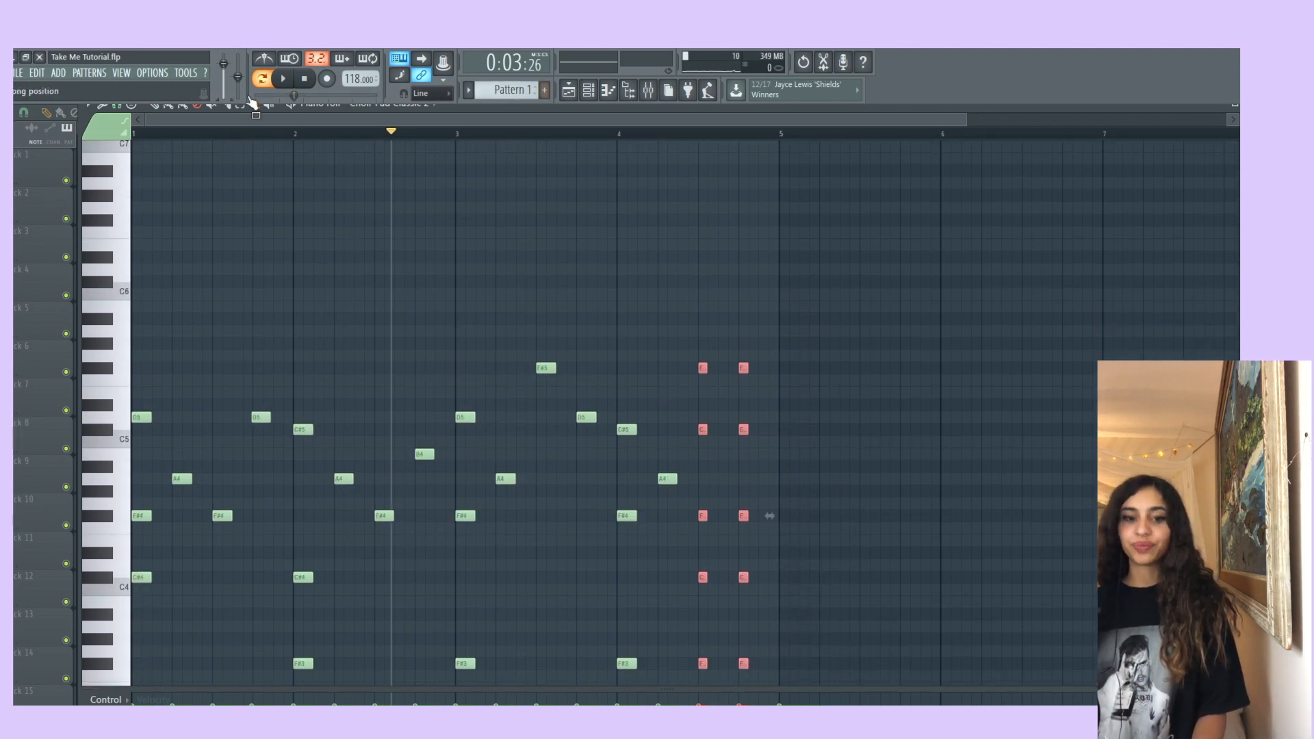
# Place two Pattern 1 clips on track 1 of the playlist, at bars 1 and 5.
pyautogui.click(575, 100)
pyautogui.click(102, 168)
pyautogui.moveTo(261, 161); pyautogui.dragTo(227, 151)
pyautogui.click(248, 167)
# Rename Pattern 1 as "choir".
pyautogui.click(234, 156)
pyautogui.click(266, 215)
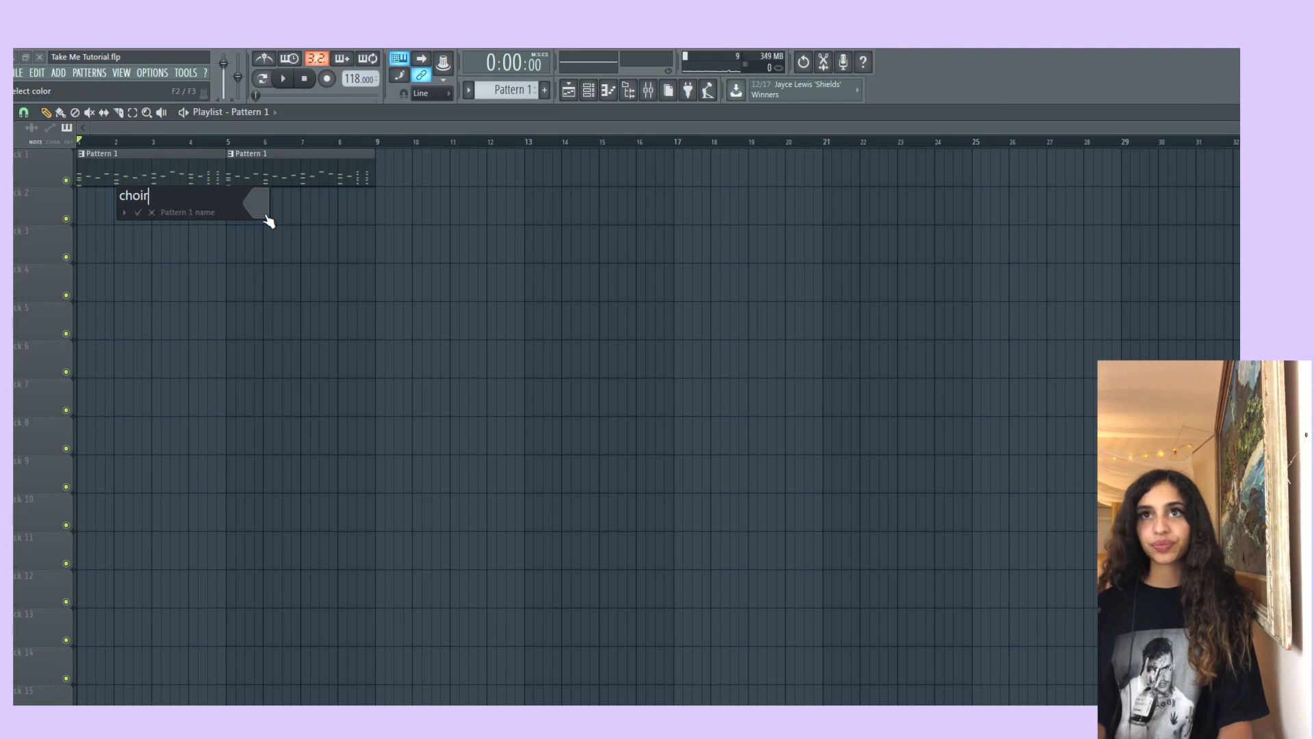
pyautogui.press('Return')
# Place a choir clip on track 2 at bar 5 and make it a unique pattern.
pyautogui.moveTo(351, 169); pyautogui.dragTo(336, 170)
pyautogui.click(232, 200)
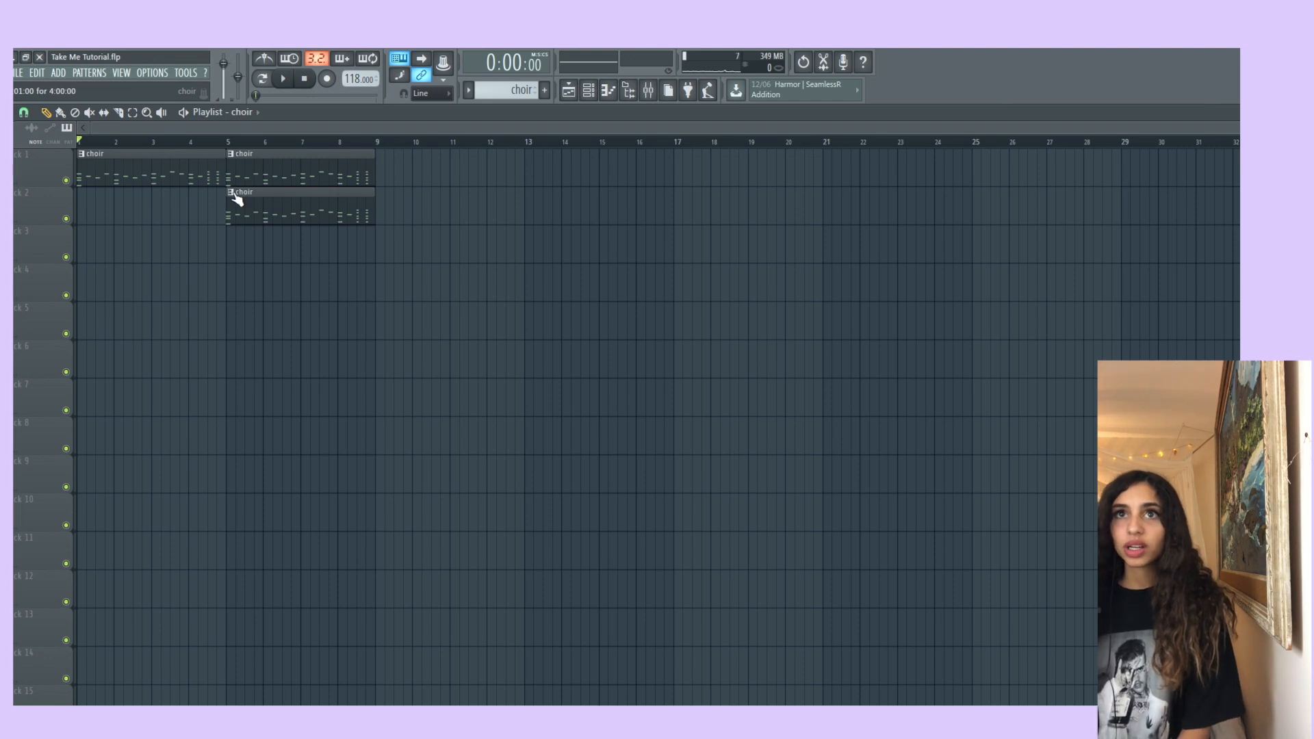
pyautogui.click(231, 193)
pyautogui.click(268, 282)
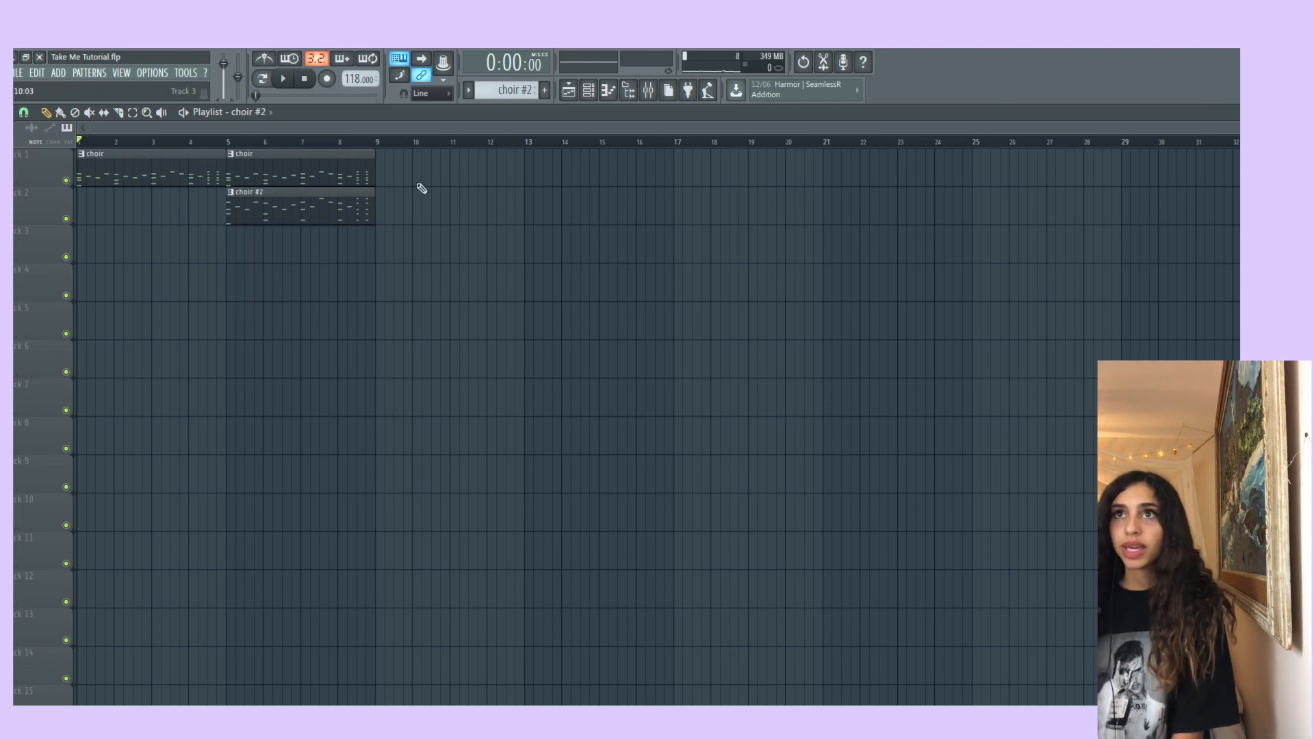
# In the unique pattern, paste the choir notes into the Benassi Pad channel and cut them from the Choir Pad channel.
pyautogui.click(588, 91)
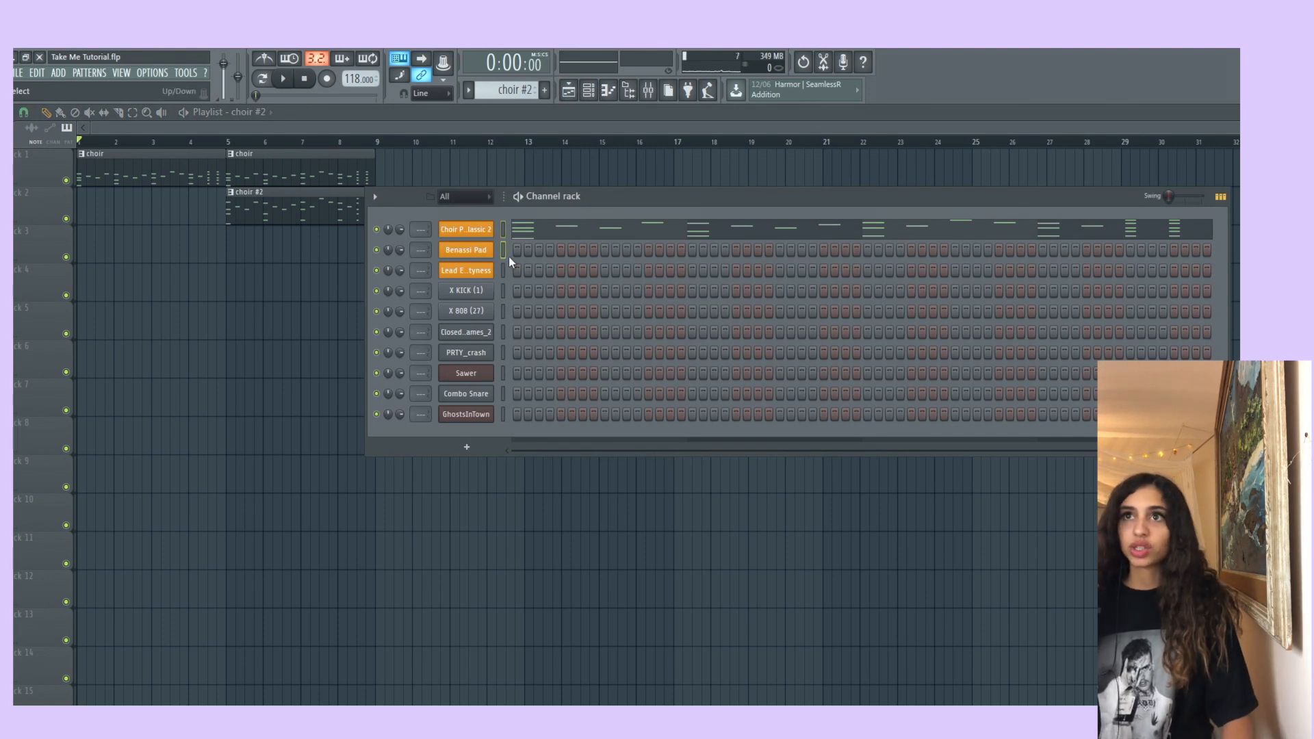
pyautogui.hotkey('ctrl', 'v')
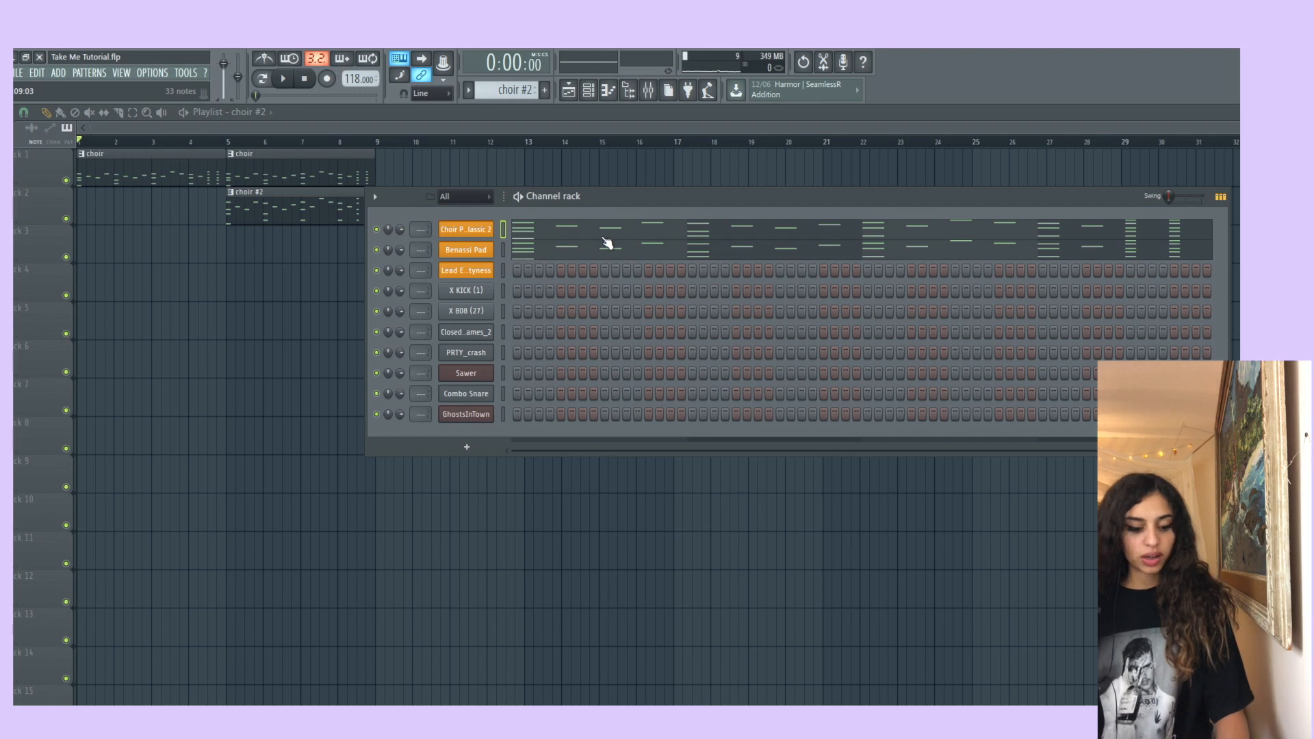
pyautogui.hotkey('ctrl', 'x')
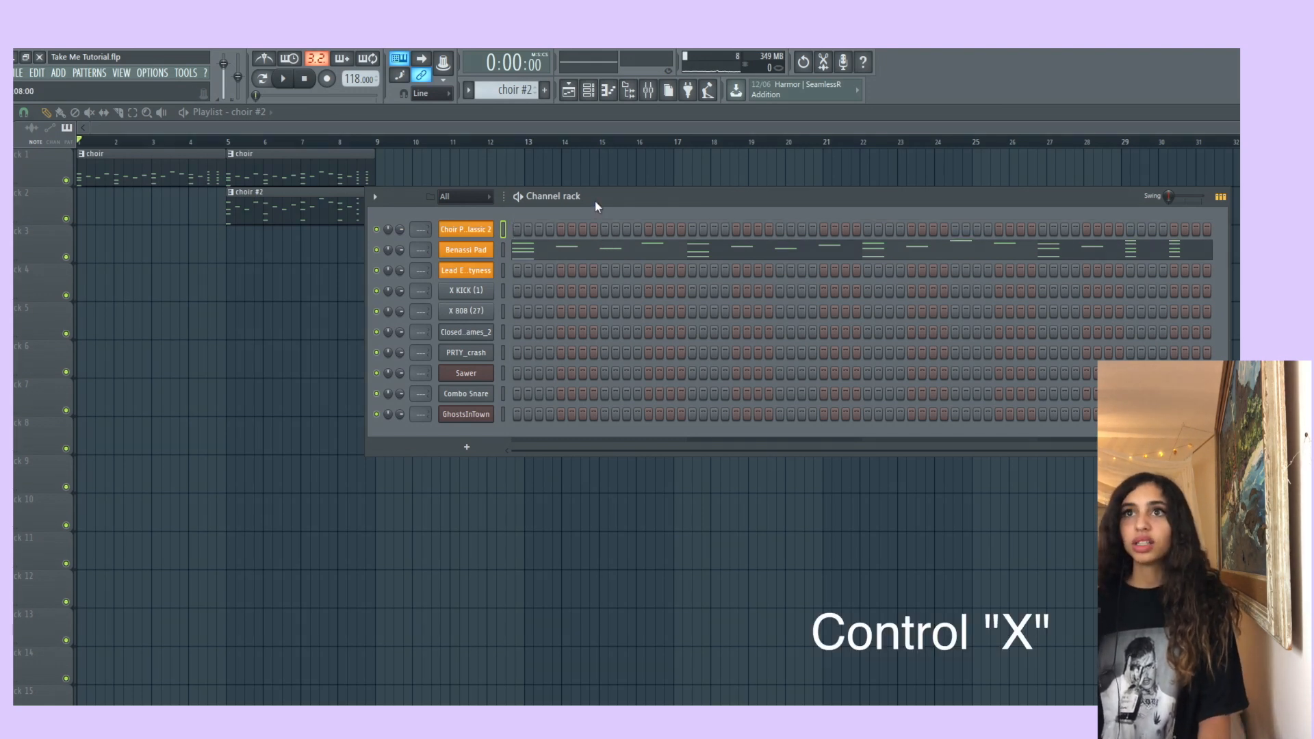
pyautogui.moveTo(594, 202); pyautogui.dragTo(592, 218)
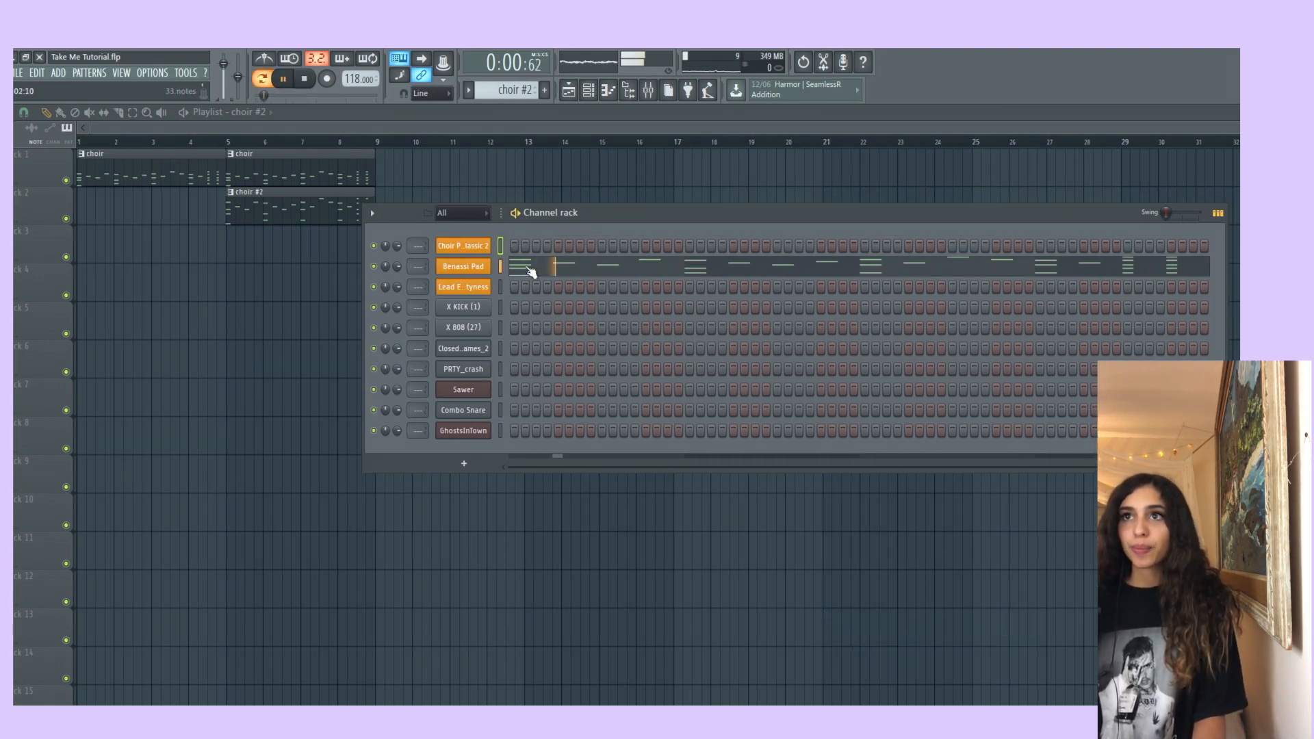
# Open the Benassi Pad notes in the piano roll, transpose all of them up one octave and play them.
pyautogui.click(581, 275)
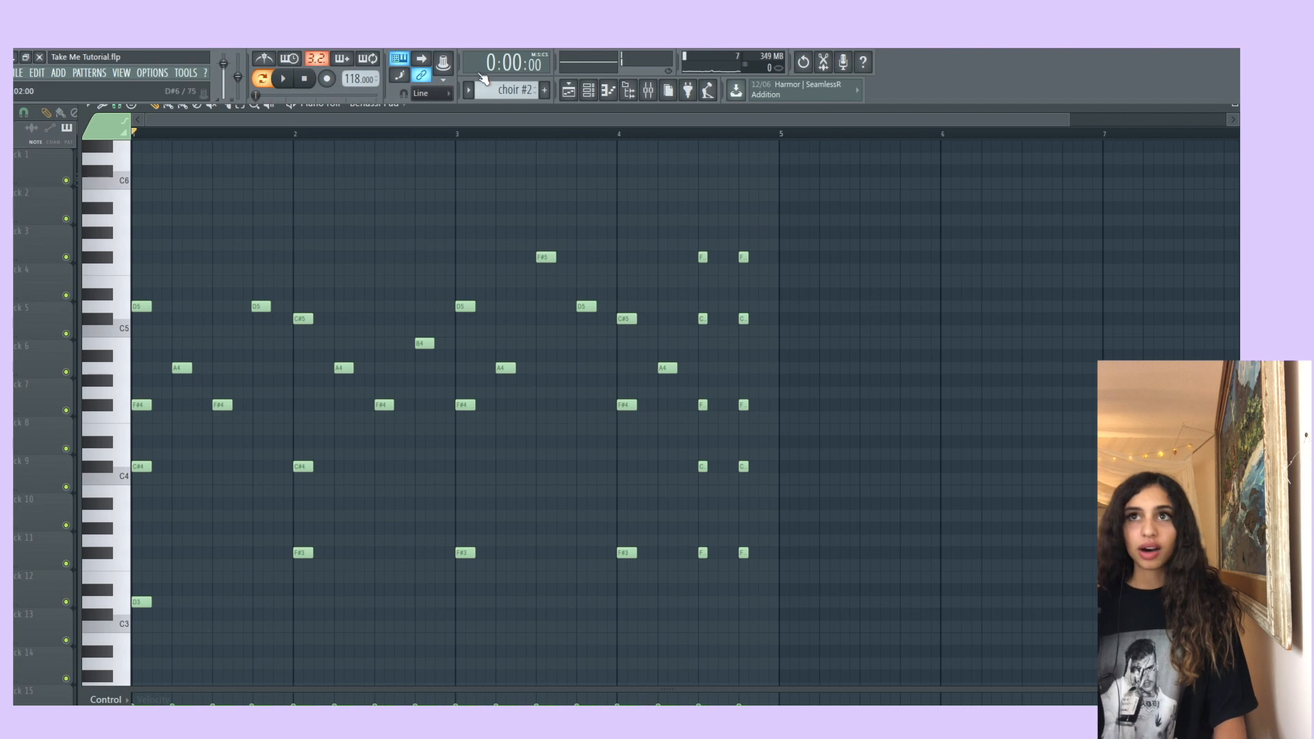
pyautogui.hotkey('ctrl', 'a')
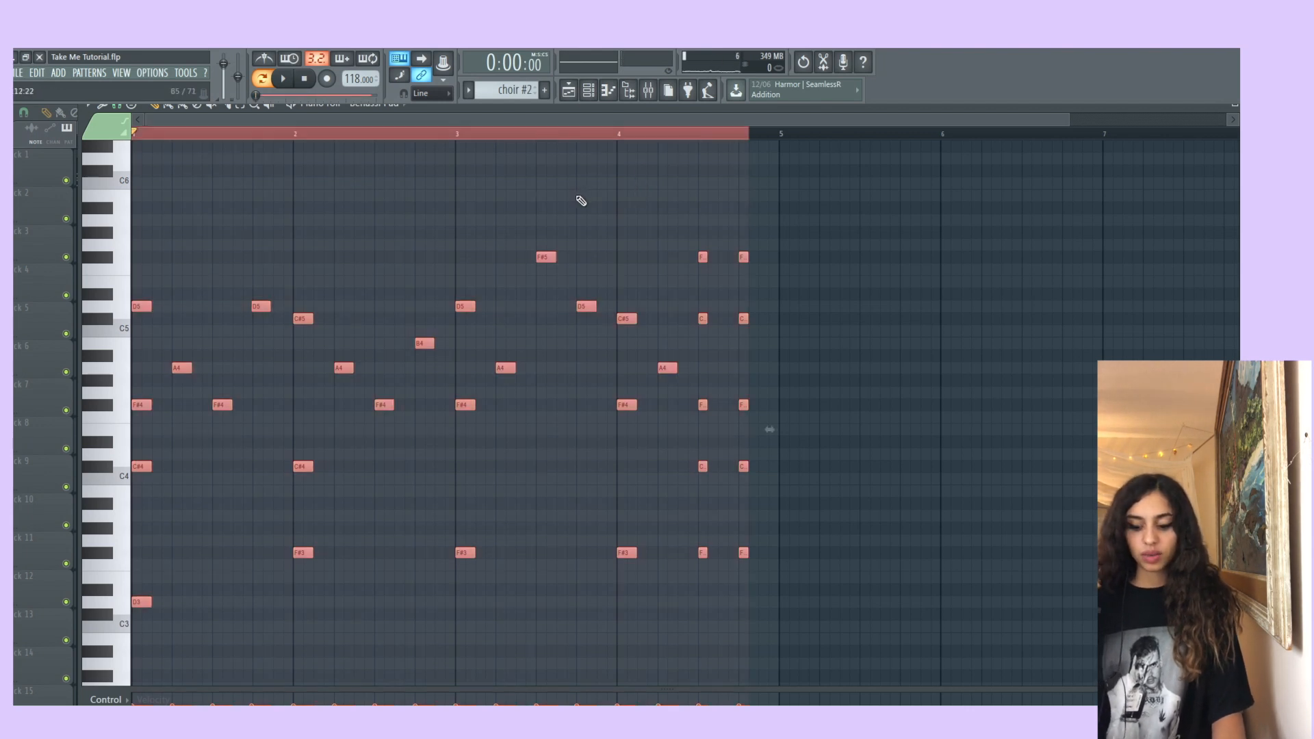
pyautogui.hotkey('ctrl', 'Up')
pyautogui.press('space')
pyautogui.scroll(3, 646, 305)
pyautogui.press('space')
pyautogui.press('space')
pyautogui.press('space')
# Lengthen all the Benassi Pad notes together so the melody notes last one beat, and play the pattern.
pyautogui.moveTo(151, 368); pyautogui.dragTo(170, 373)
pyautogui.press('space')
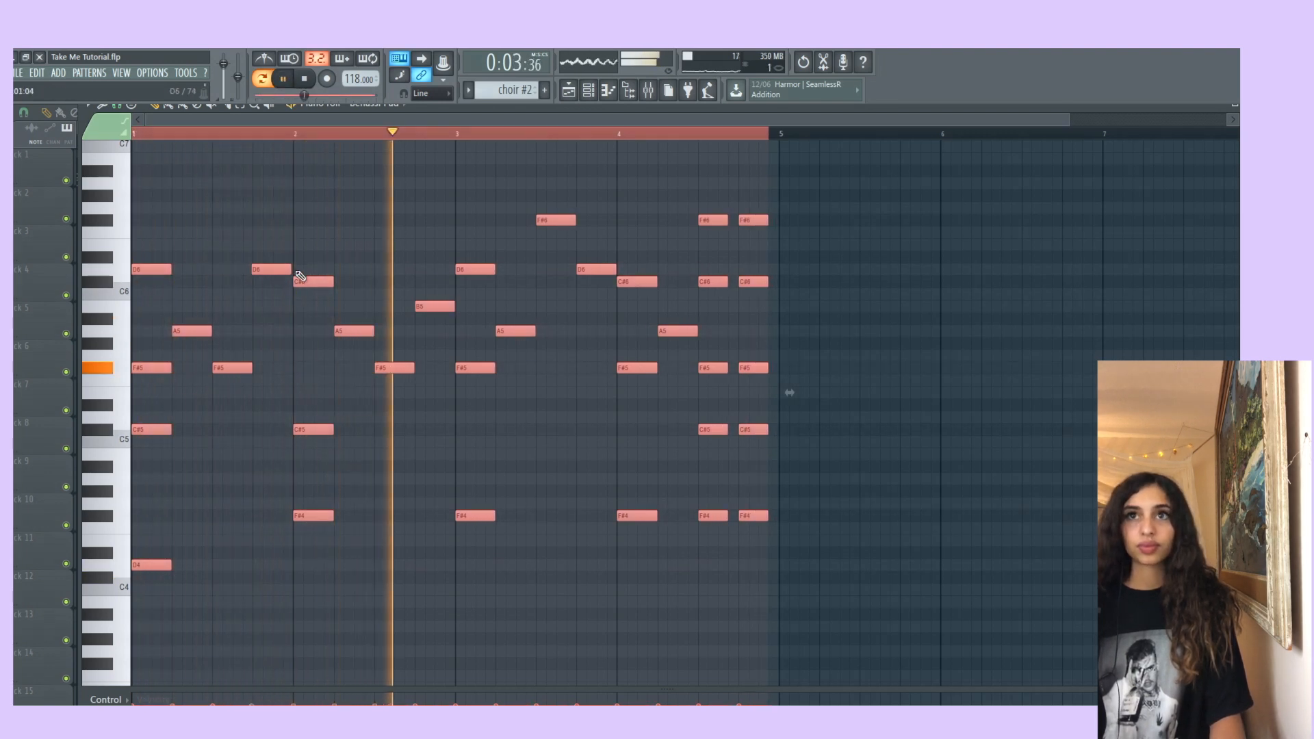
pyautogui.click(315, 364)
pyautogui.press('space')
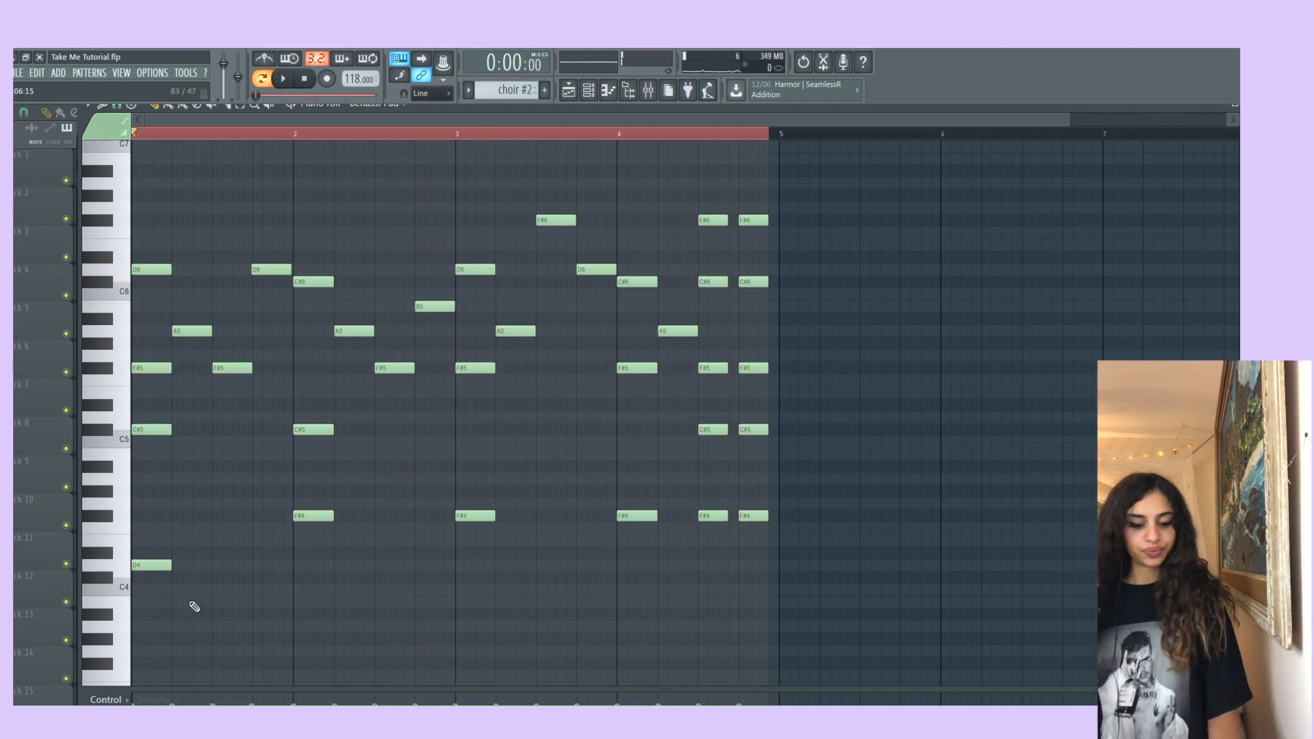
pyautogui.hotkey('ctrl', 'a')
pyautogui.press('space')
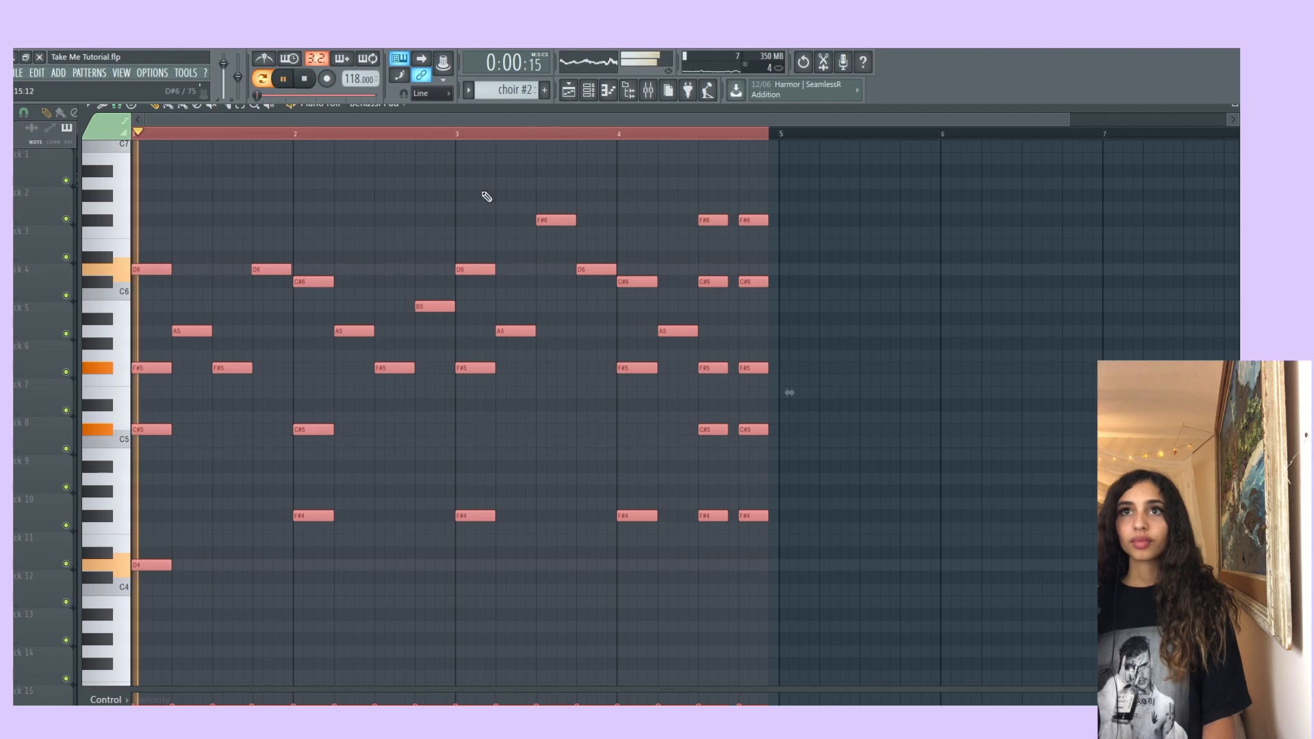
# Rename the unique pattern on track 2 of the playlist as "bennassi" and stop playback.
pyautogui.click(569, 91)
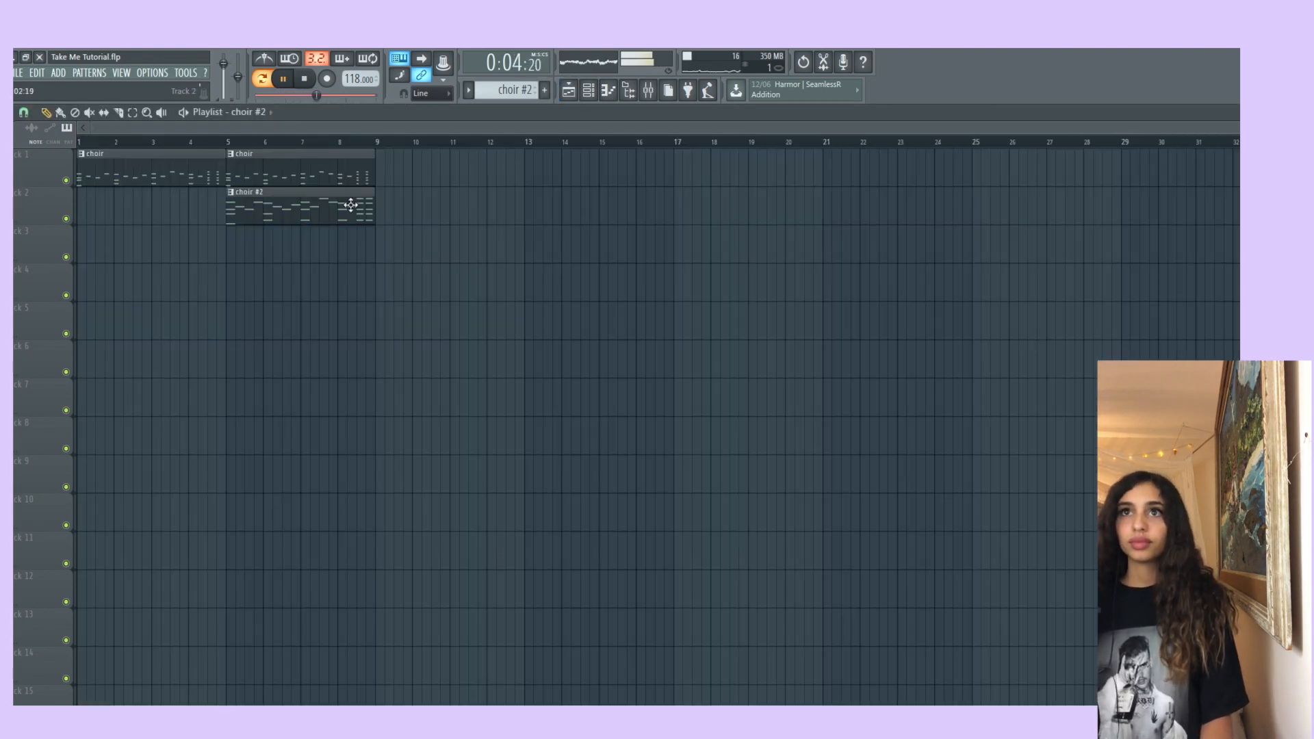
pyautogui.click(230, 192)
pyautogui.click(270, 257)
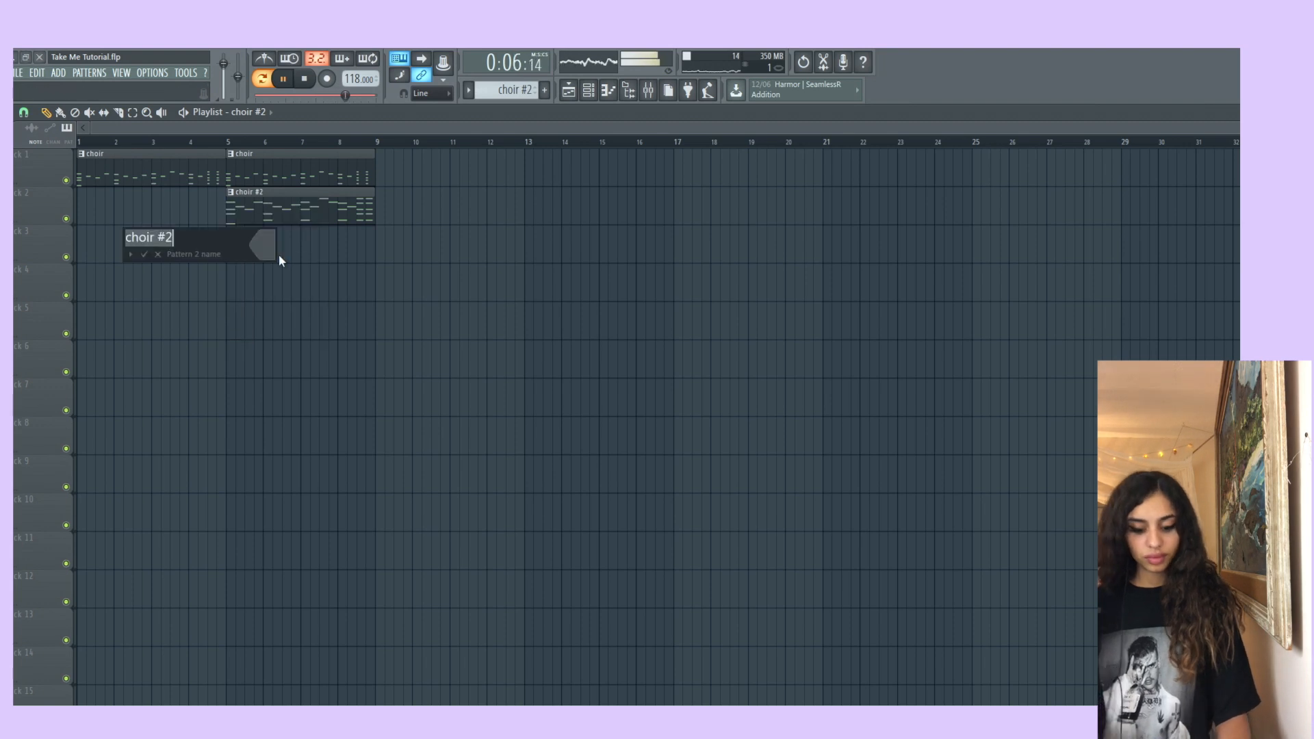
pyautogui.write('bennassi')
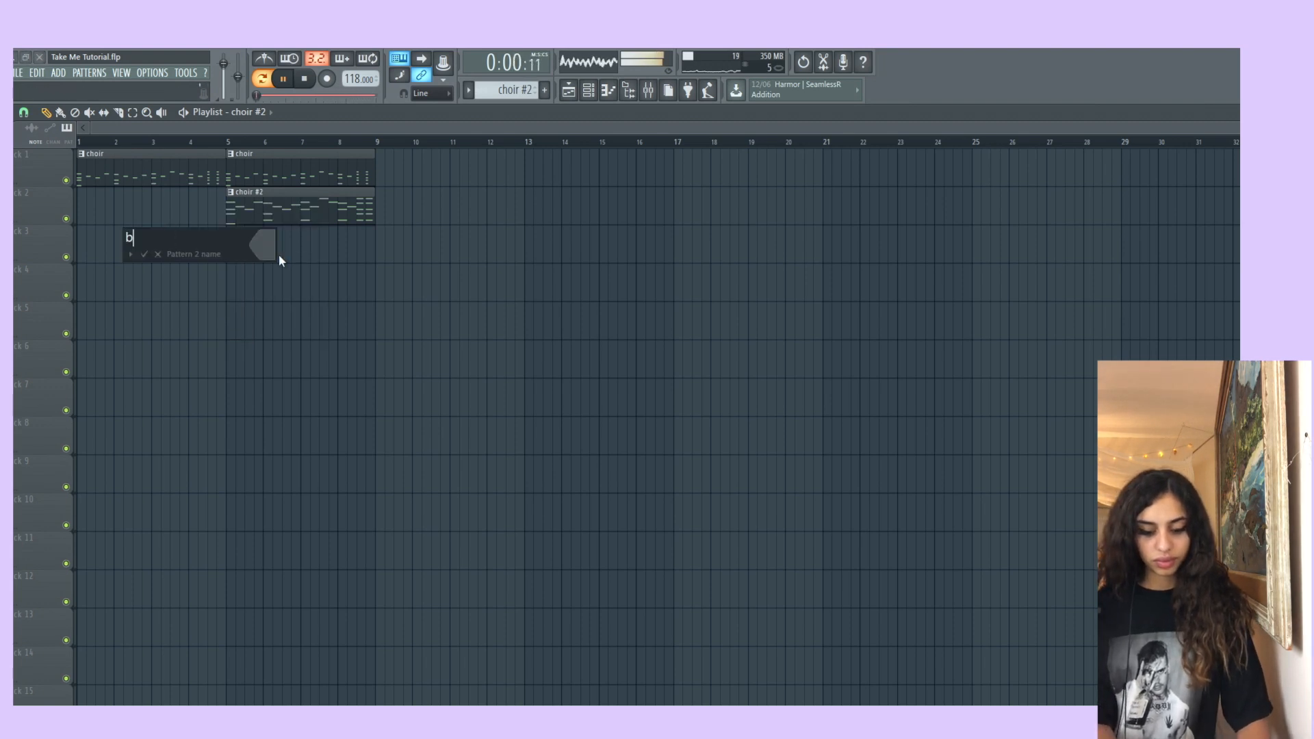
pyautogui.press('Return')
pyautogui.press('space')
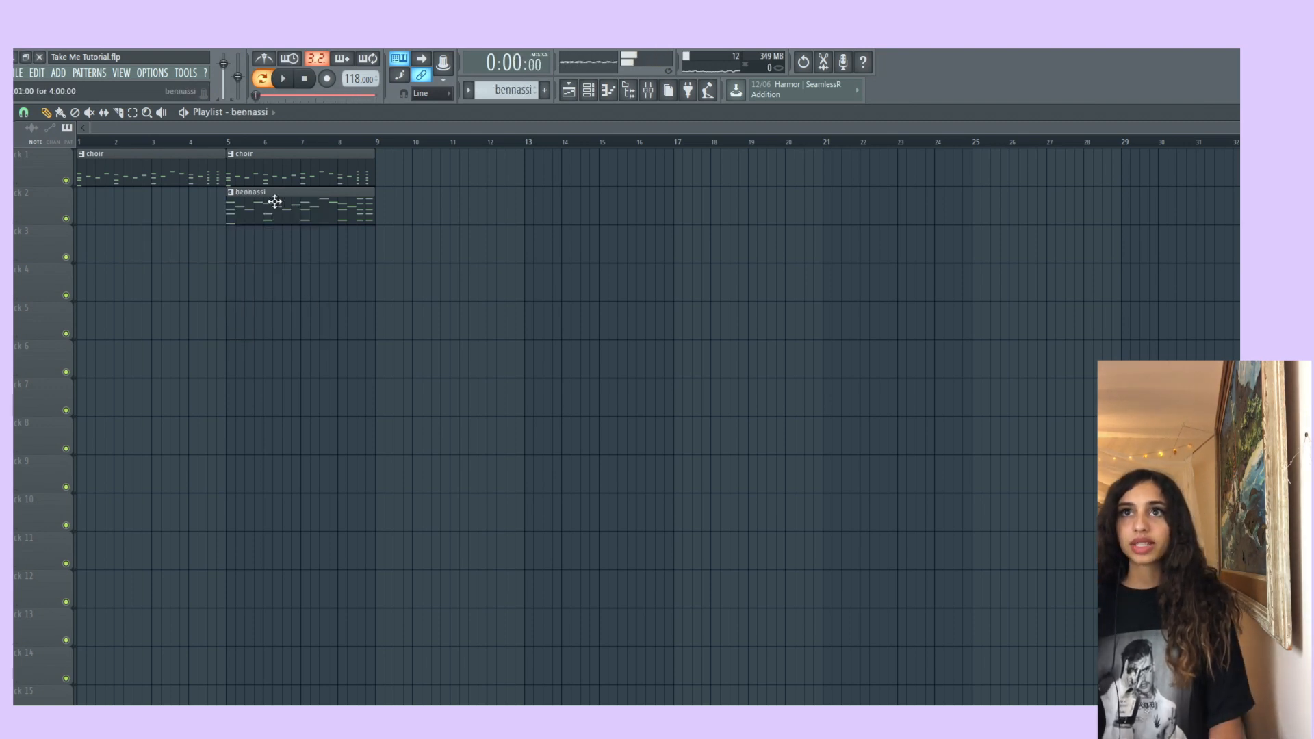
# Add a bennassi clip on track 2 and a choir clip on track 1, both at bar 9.
pyautogui.click(391, 214)
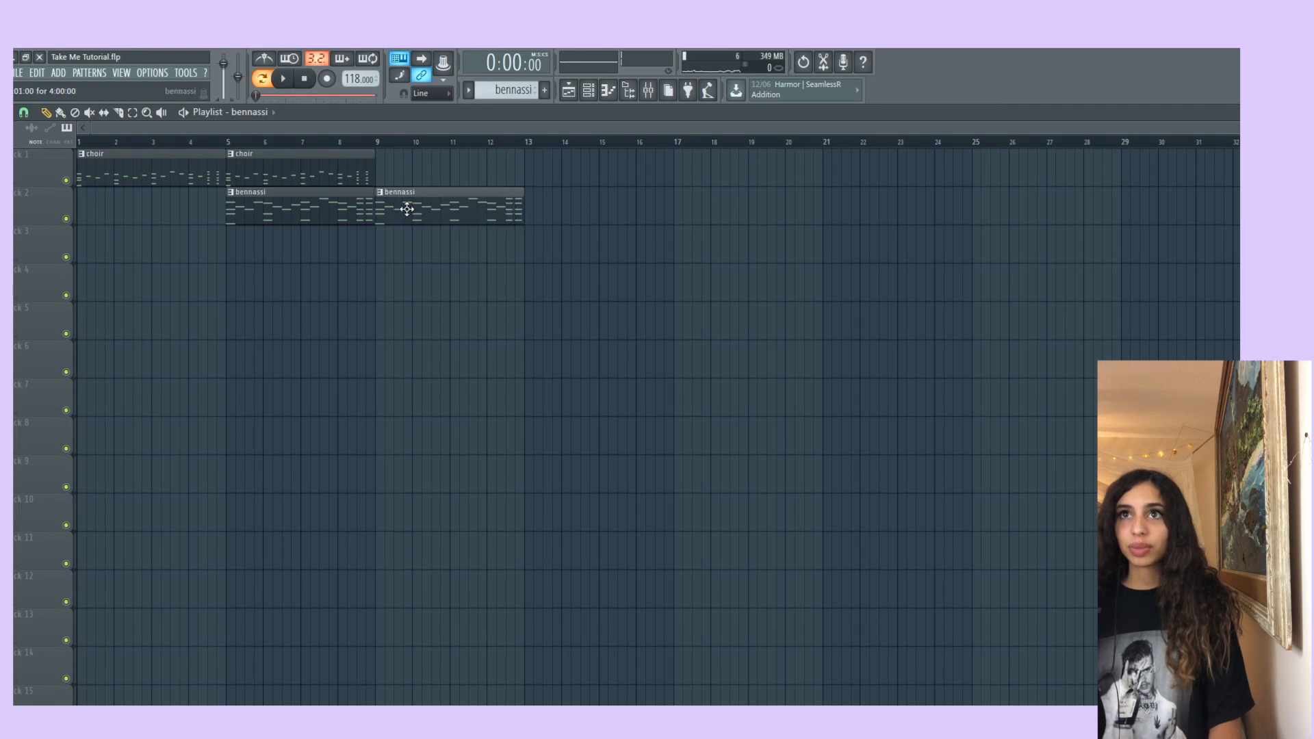
pyautogui.click(352, 167)
pyautogui.click(381, 179)
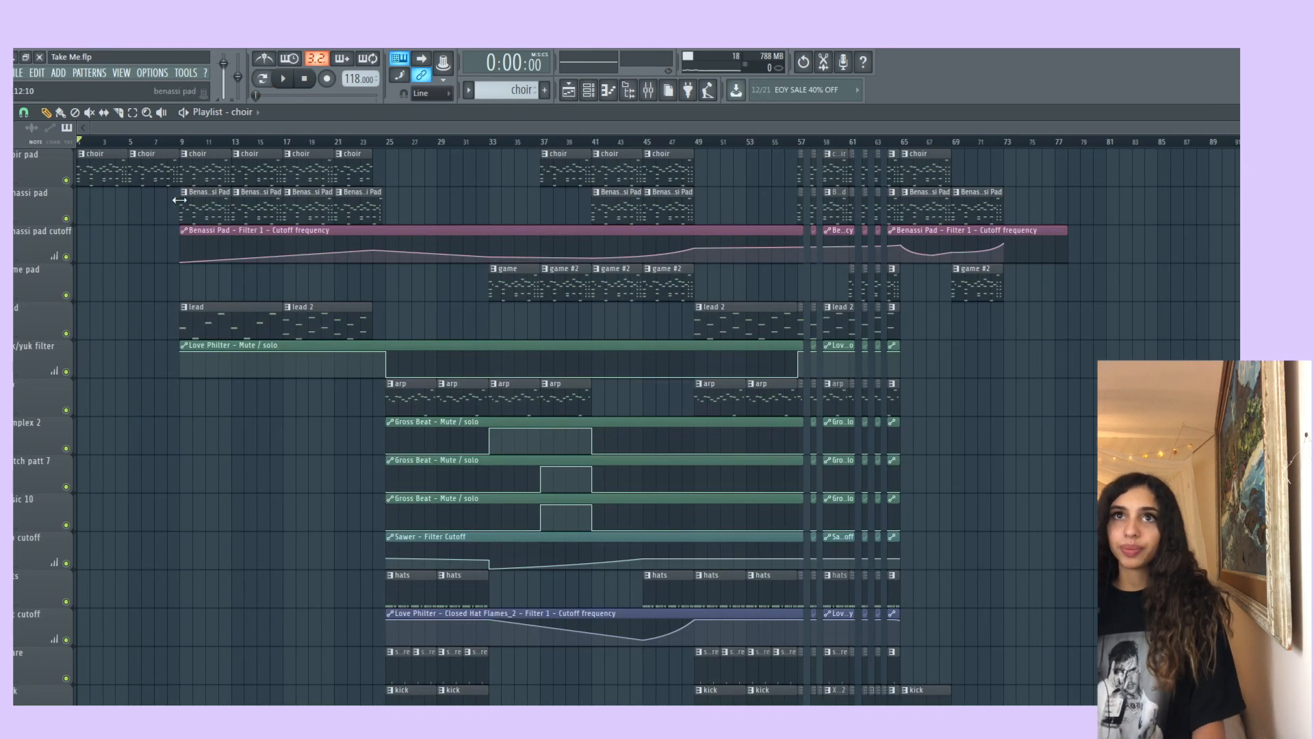
# Play the finished Take Me project from bar 9 to examine its Benassi Pad filter cutoff automation.
pyautogui.click(183, 143)
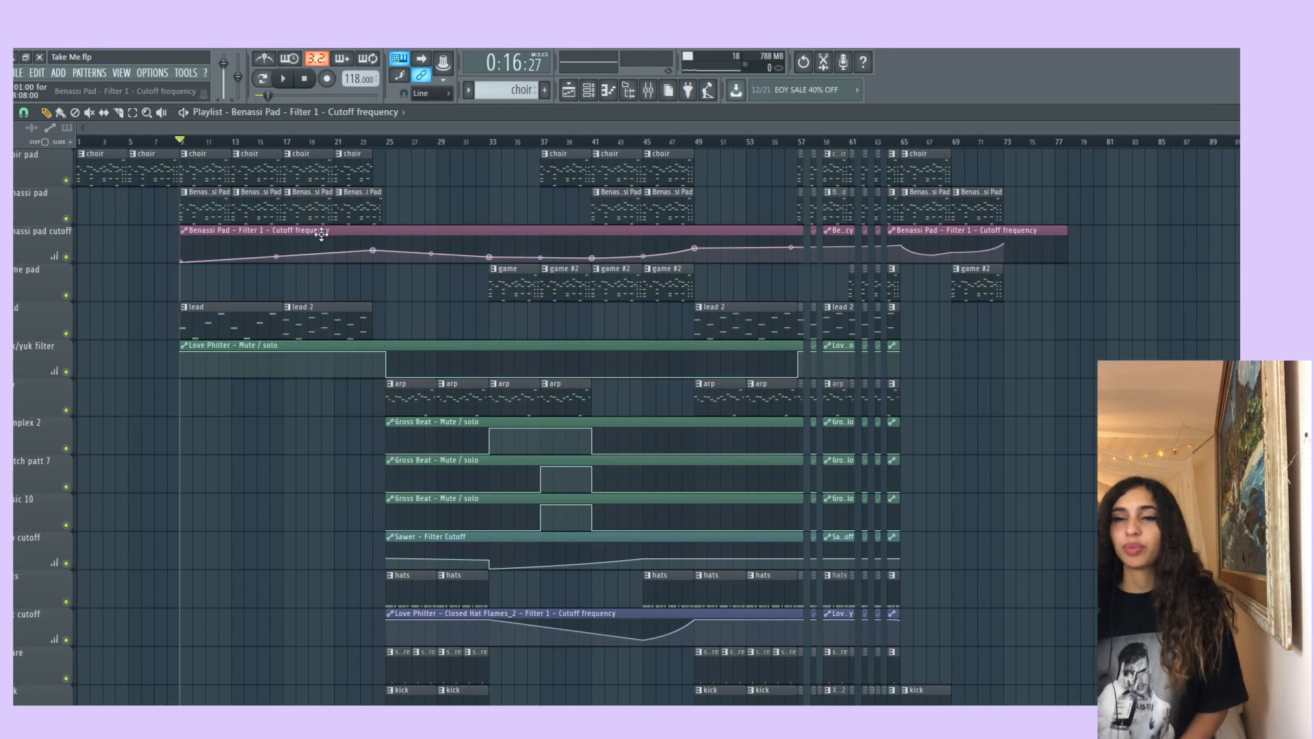
pyautogui.click(629, 89)
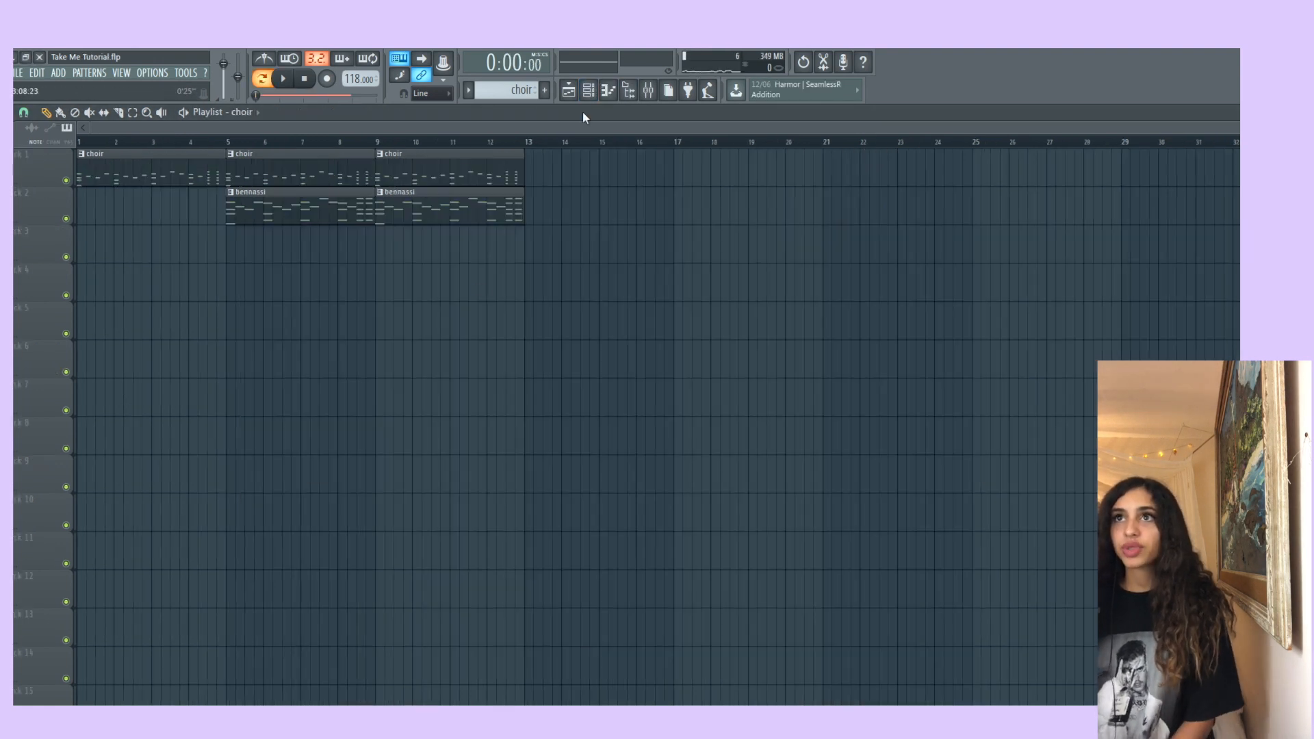
# Open the Benassi Pad synth in the tutorial project and browse its presets in the Sytrus Presets Gold Pack.
pyautogui.click(588, 89)
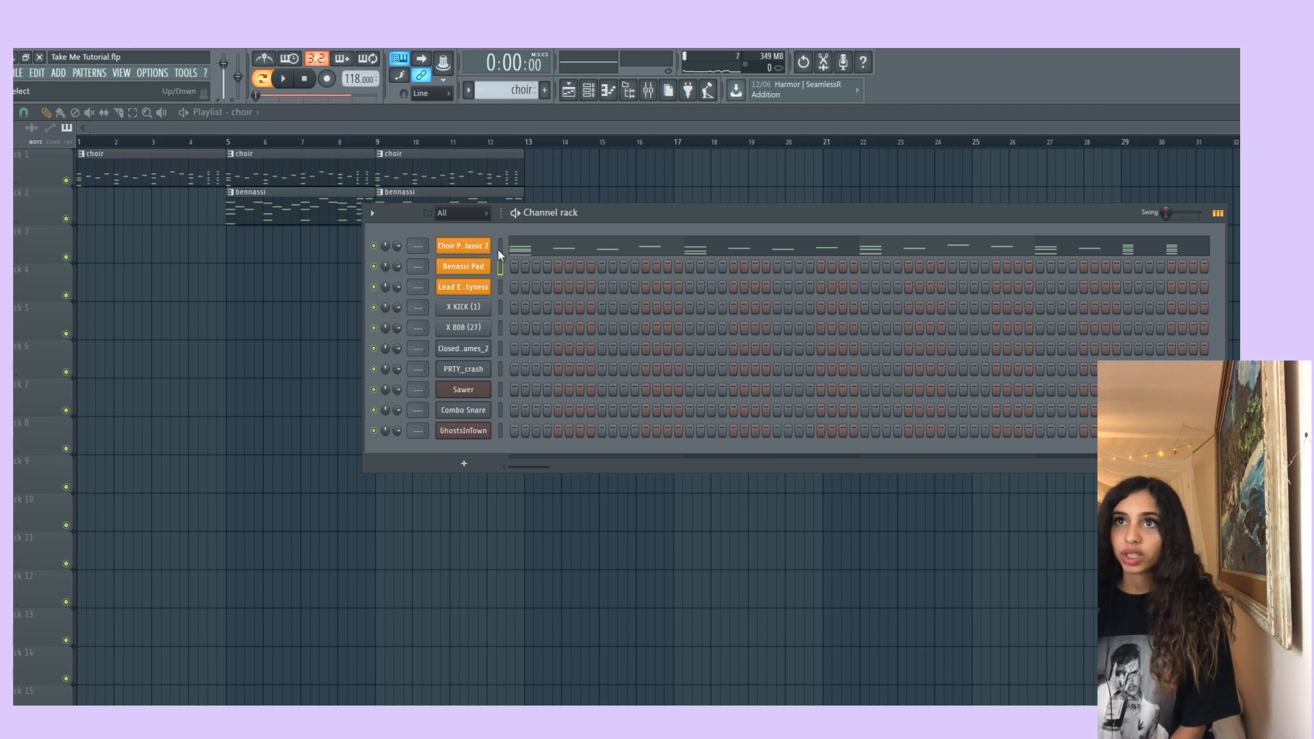
pyautogui.click(487, 275)
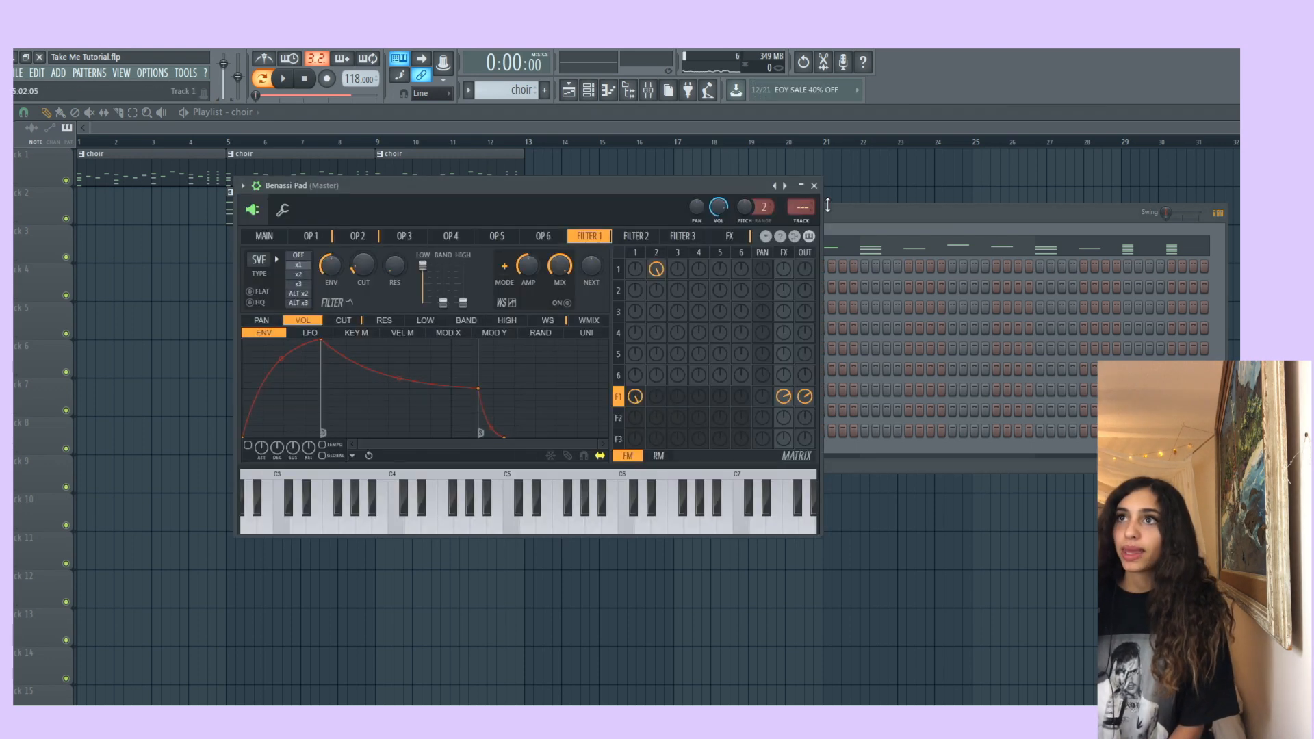
pyautogui.click(782, 190)
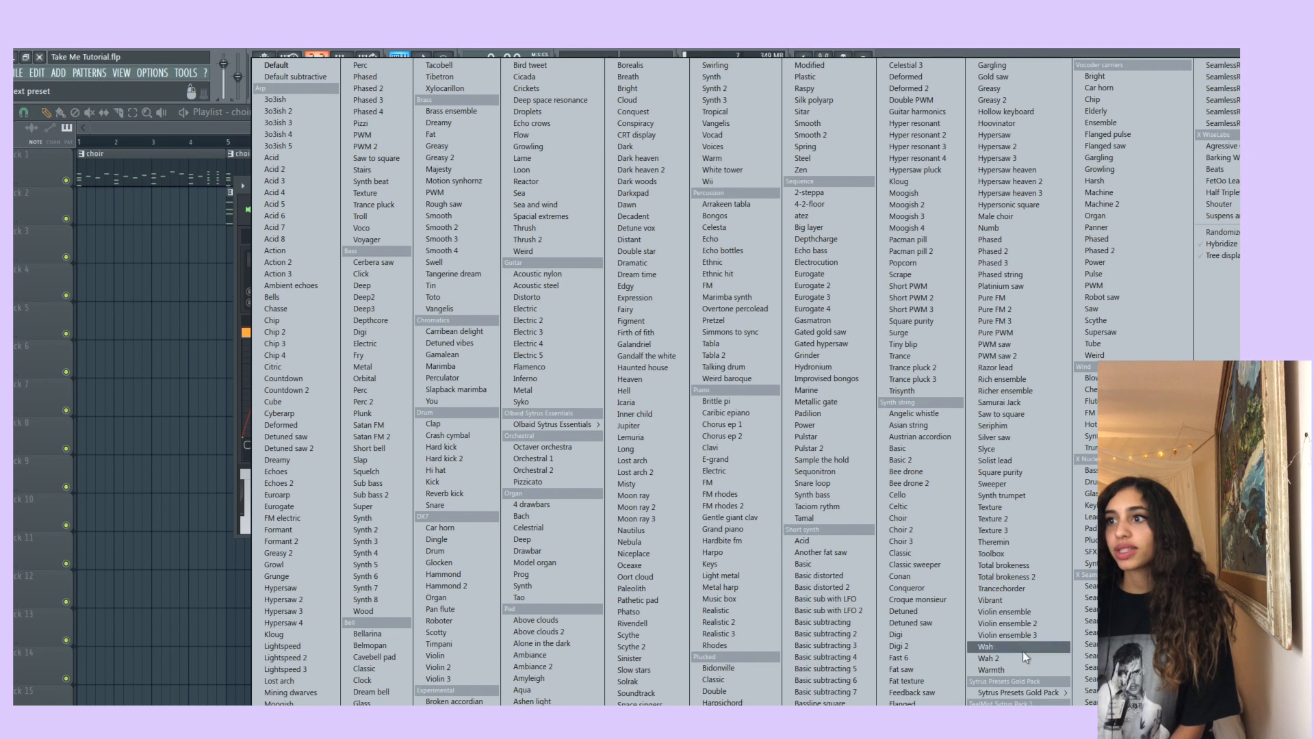
pyautogui.moveTo(1039, 698)
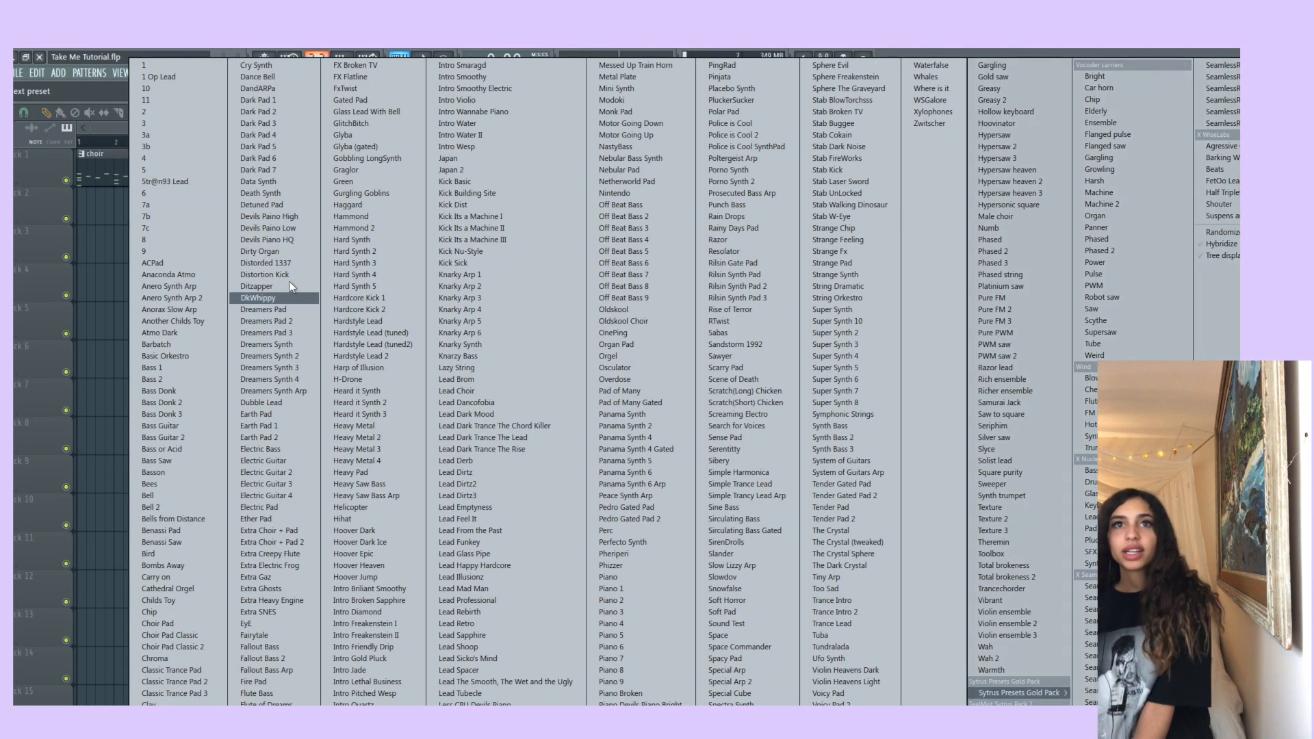
pyautogui.click(20, 238)
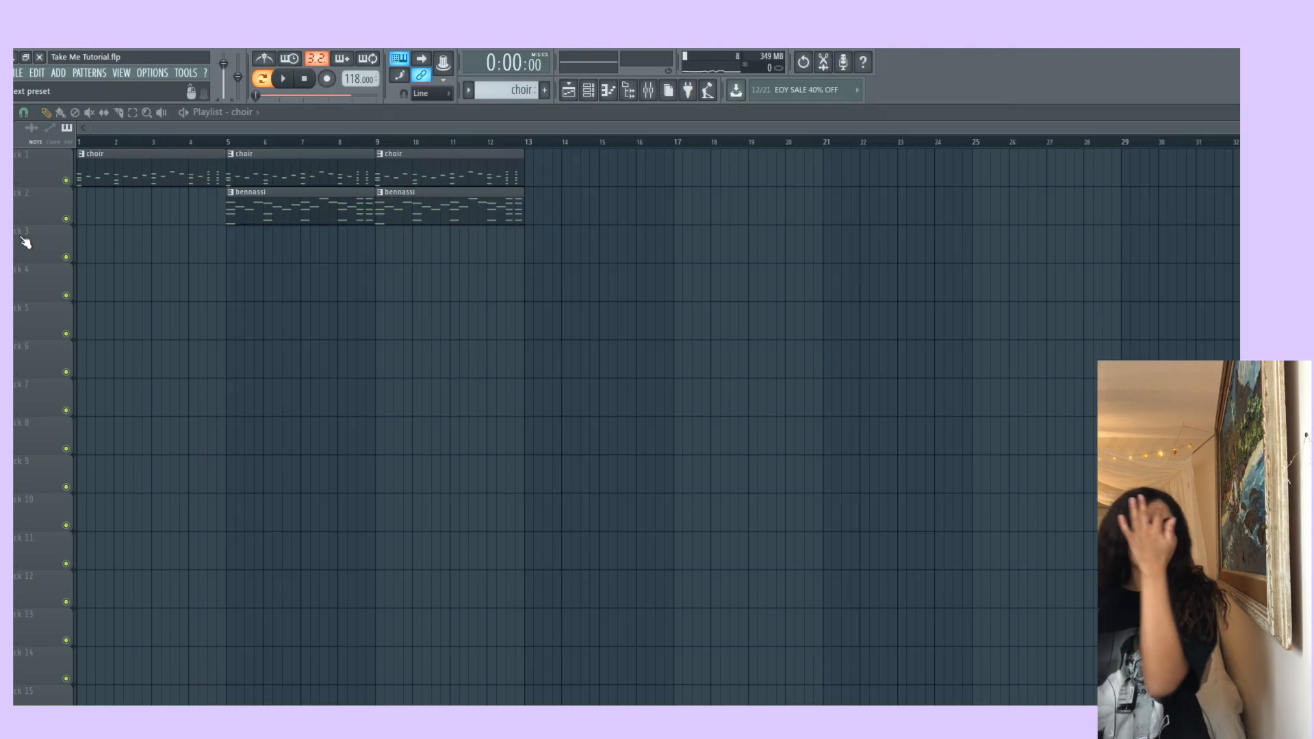
# Create an automation clip for the Filter 1 cutoff of the Benassi Pad.
pyautogui.click(588, 90)
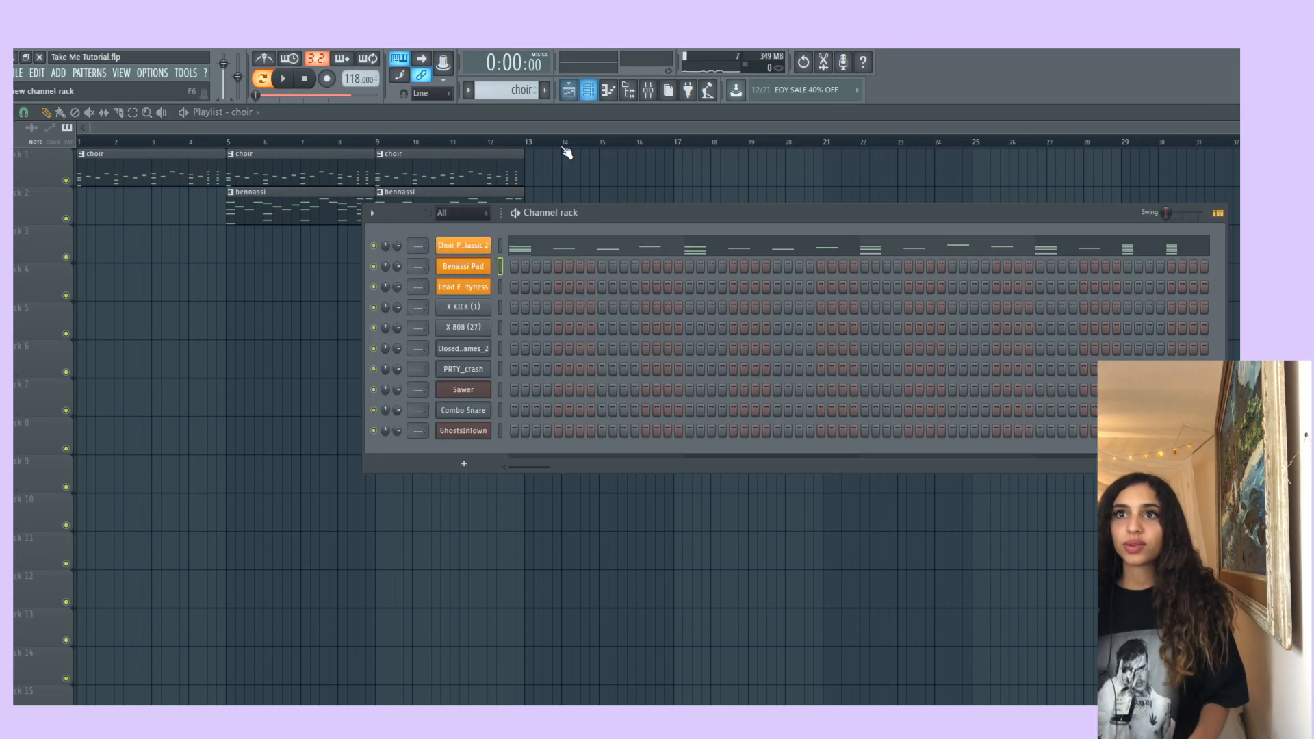
pyautogui.click(463, 266)
pyautogui.click(636, 235)
pyautogui.click(587, 236)
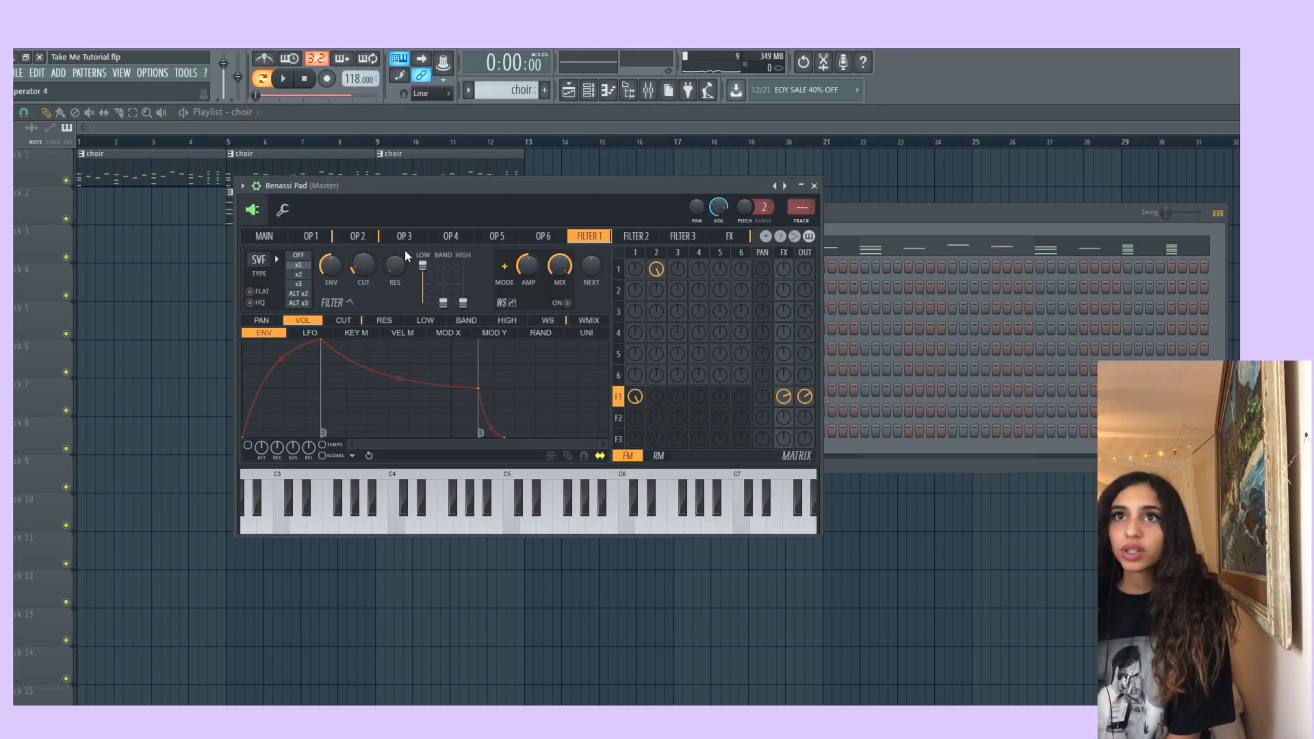
pyautogui.rightClick(367, 267)
pyautogui.click(401, 355)
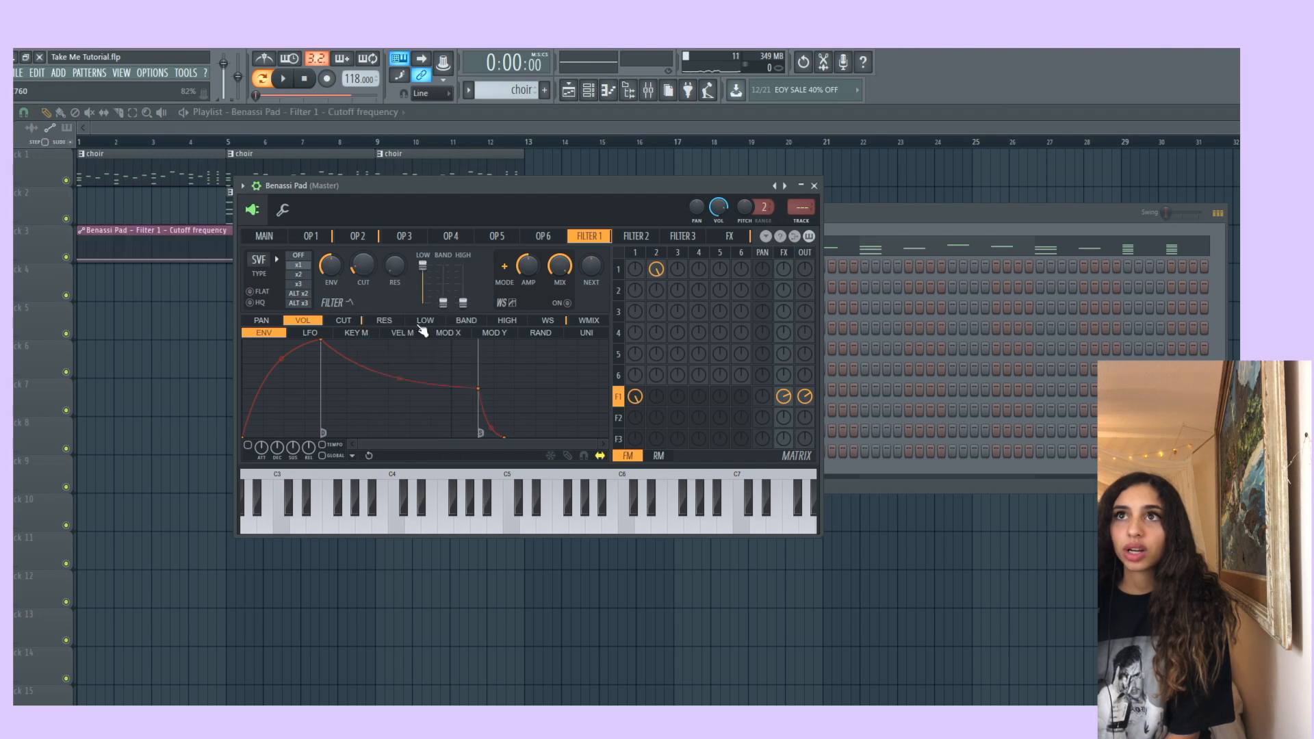
# Move the cutoff automation clip to start at bar 5 and shape a curve rising to a raised point at bar 13.
pyautogui.click(569, 90)
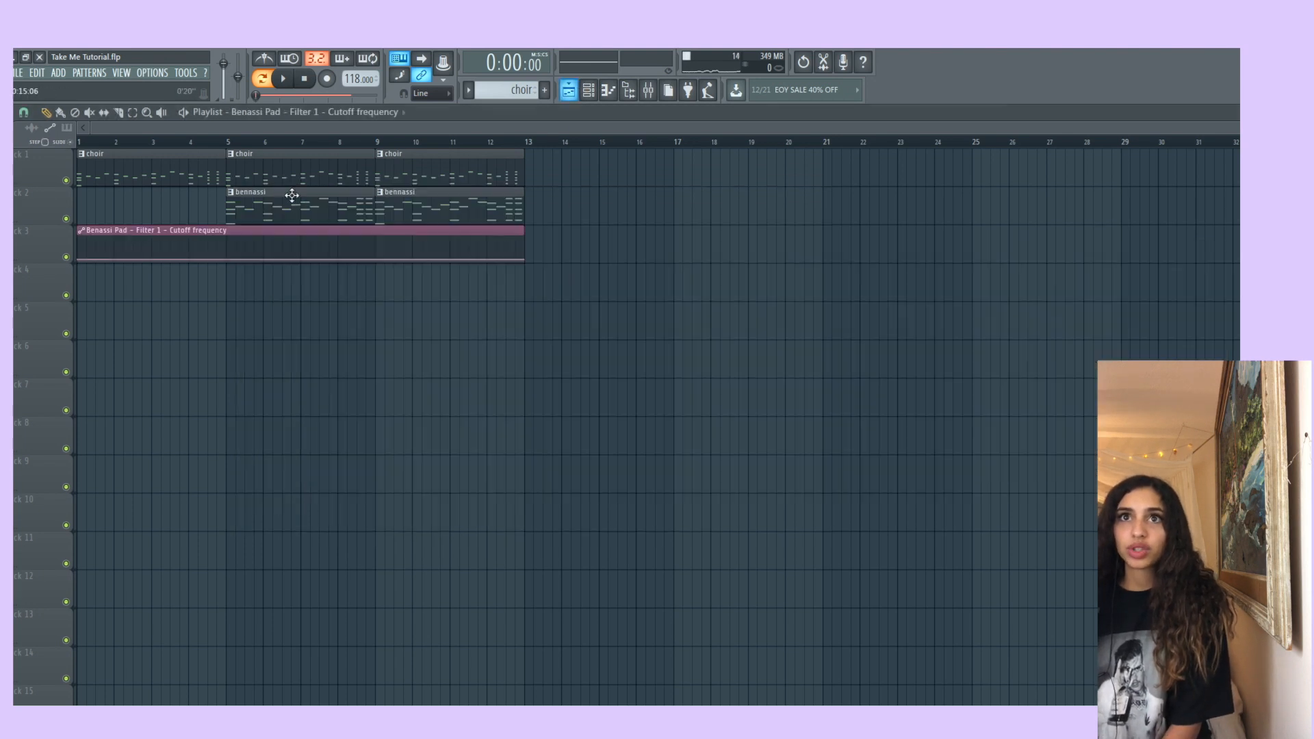
pyautogui.moveTo(255, 228); pyautogui.dragTo(408, 228)
pyautogui.moveTo(497, 260); pyautogui.dragTo(524, 241)
# Lower the cutoff automation's start point to the minimum and play the arrangement from bar 5.
pyautogui.click(231, 141)
pyautogui.press('space')
pyautogui.moveTo(228, 260); pyautogui.dragTo(224, 273)
pyautogui.press('space')
pyautogui.press('space')
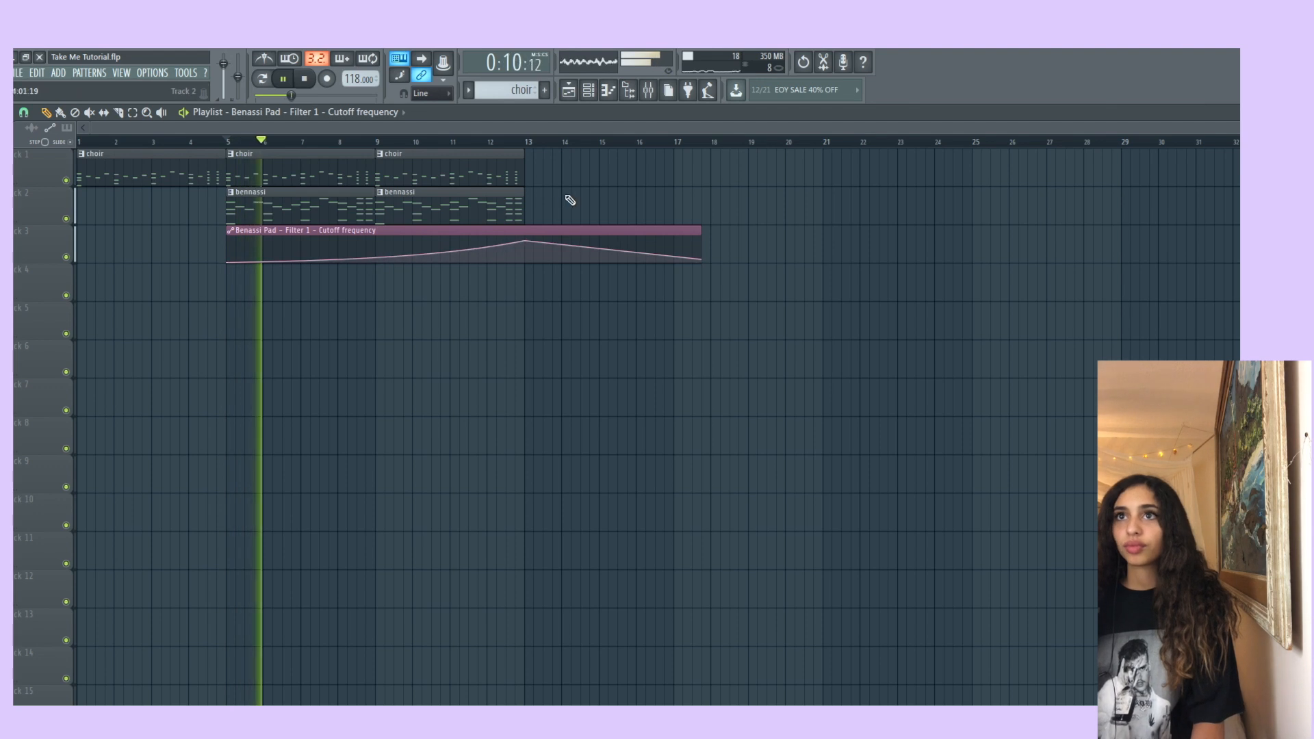
pyautogui.press('space')
# Show the channel rack and switch to the empty Pattern 4.
pyautogui.click(588, 89)
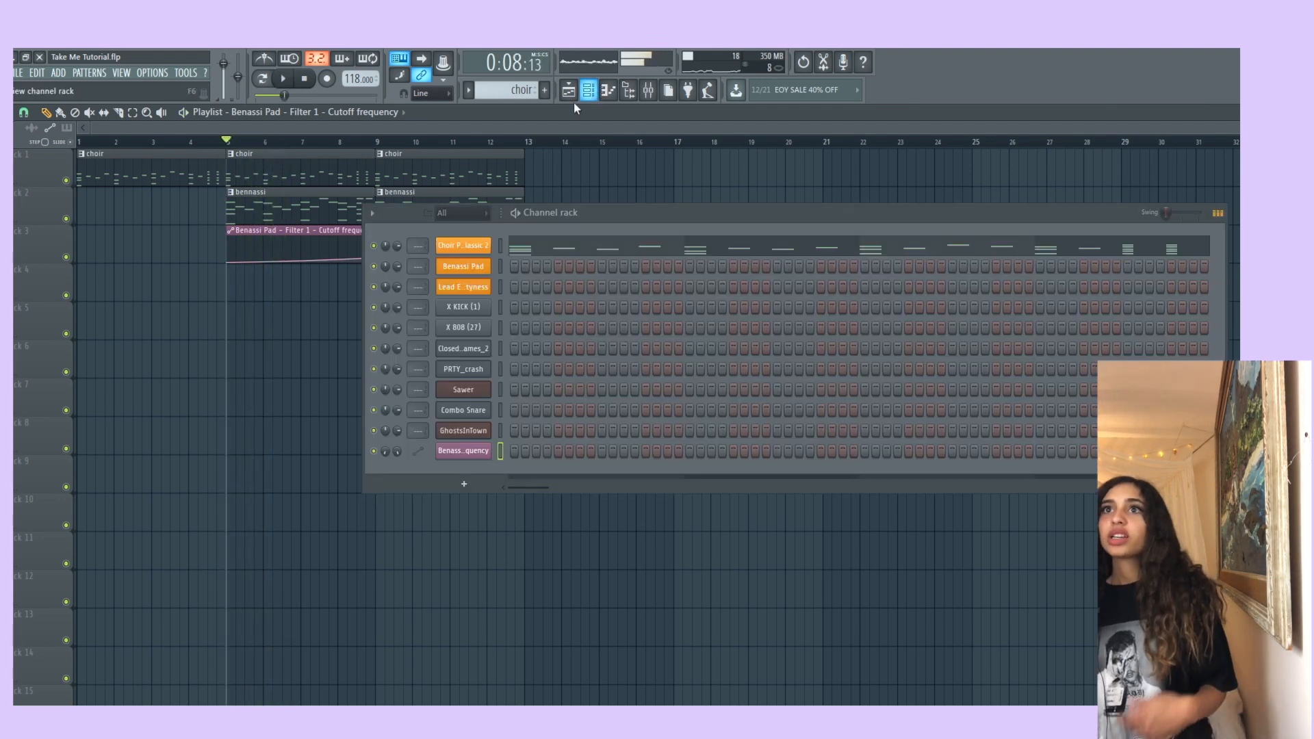
pyautogui.scroll(3, 510, 90)
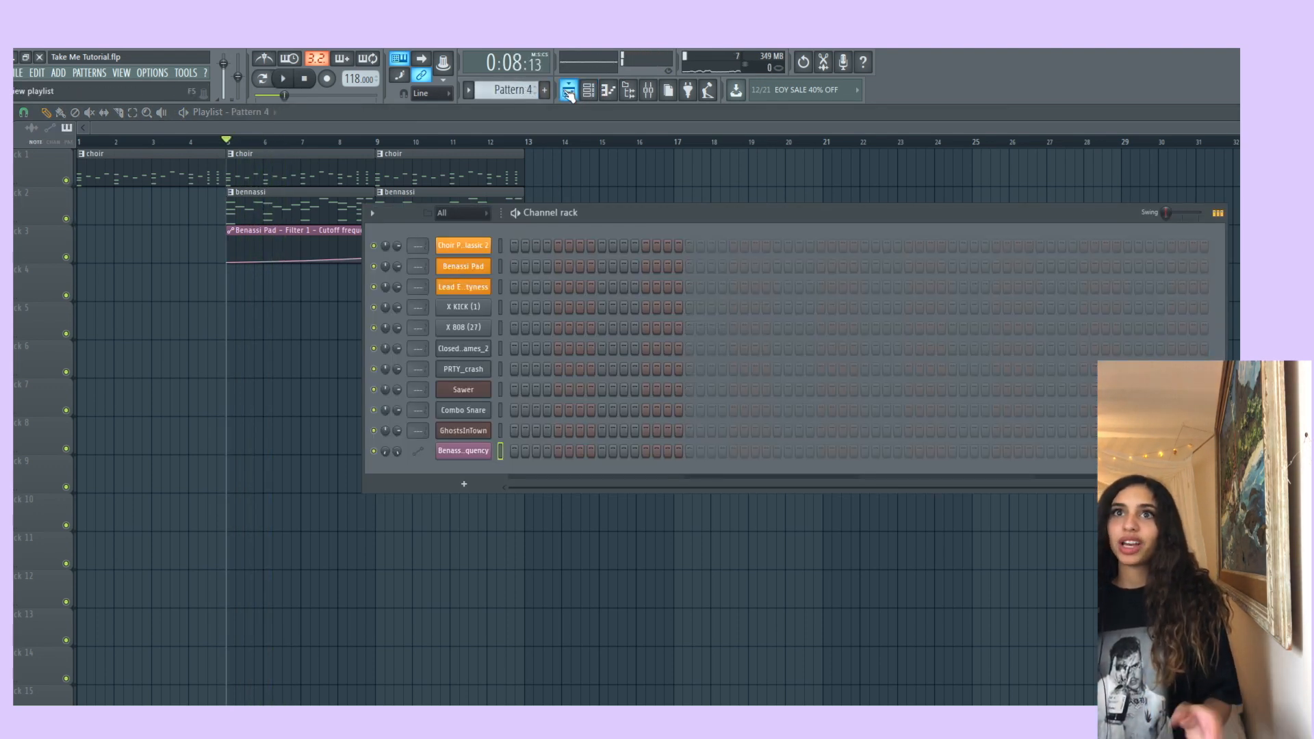
# Place two consecutive four-bar Pattern 4 clips on track 4, starting at bars 5 and 9.
pyautogui.click(568, 90)
pyautogui.click(243, 287)
pyautogui.moveTo(259, 300); pyautogui.dragTo(390, 351)
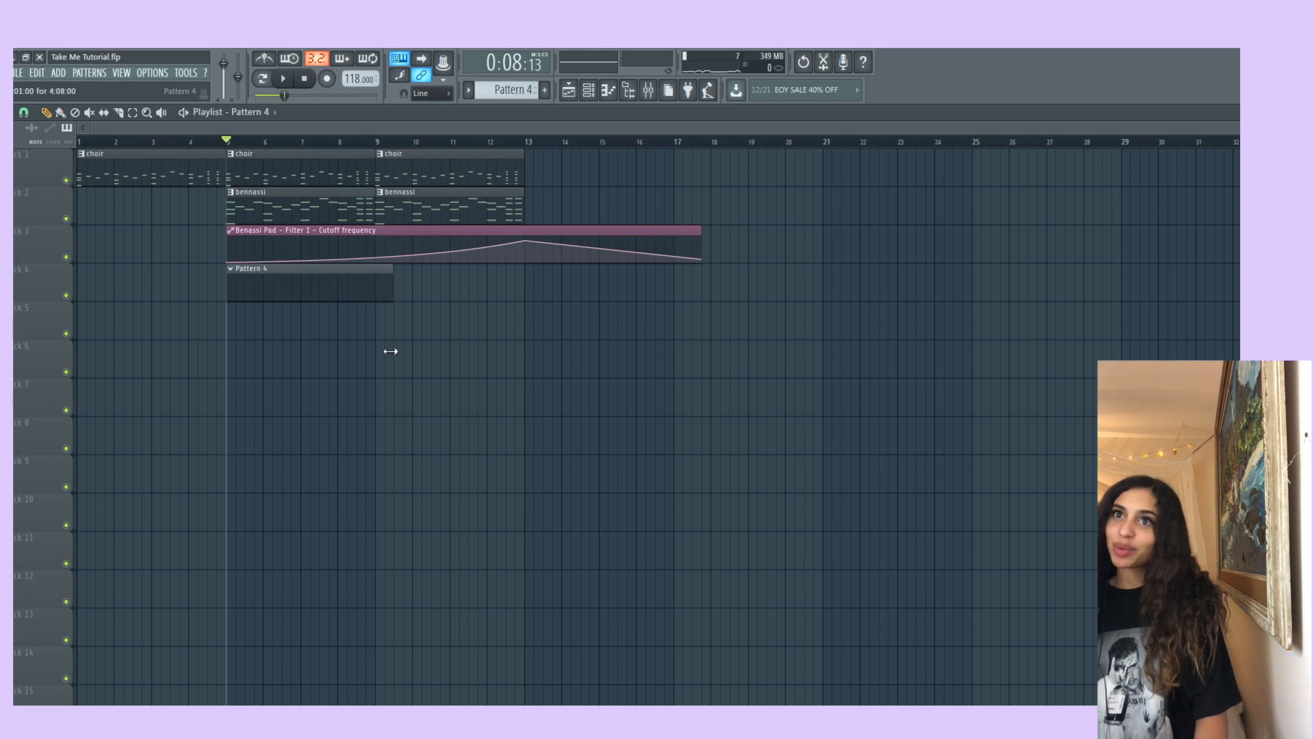
pyautogui.click(396, 288)
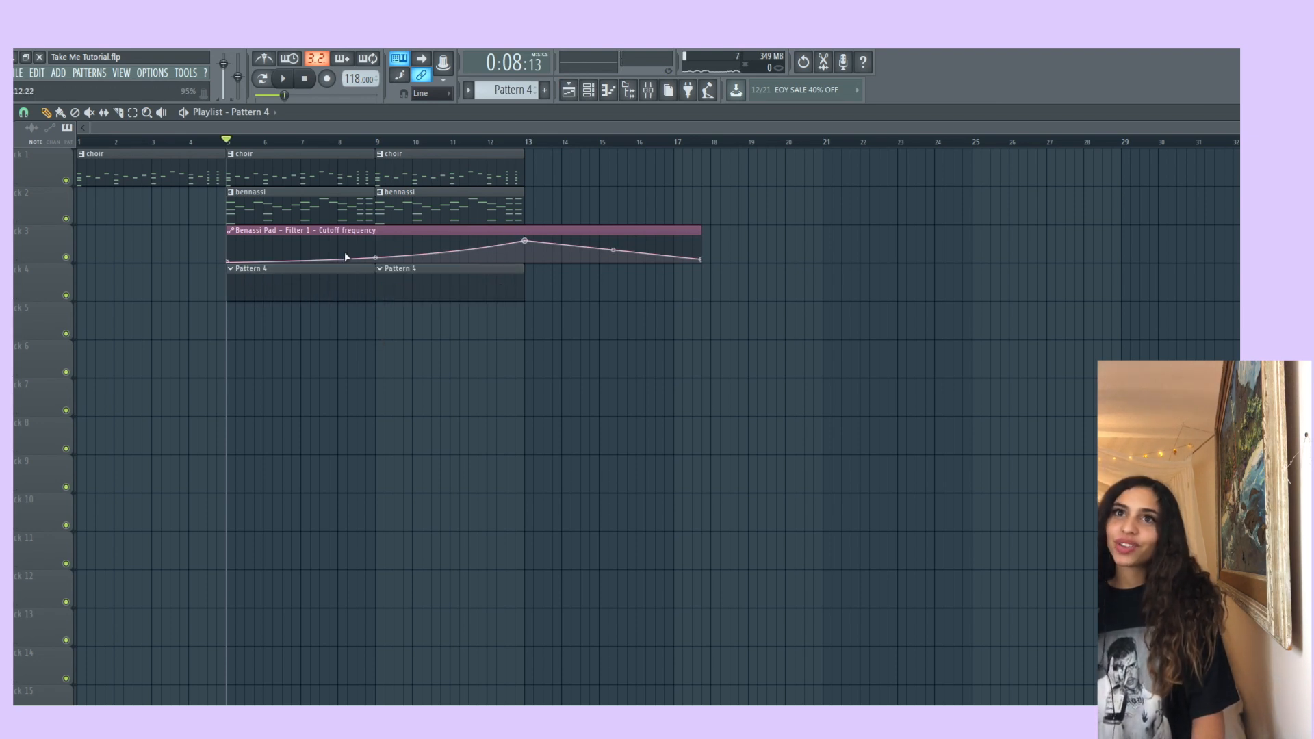
# Rename Pattern 4 as "lead".
pyautogui.click(231, 269)
pyautogui.click(265, 325)
pyautogui.write('lead')
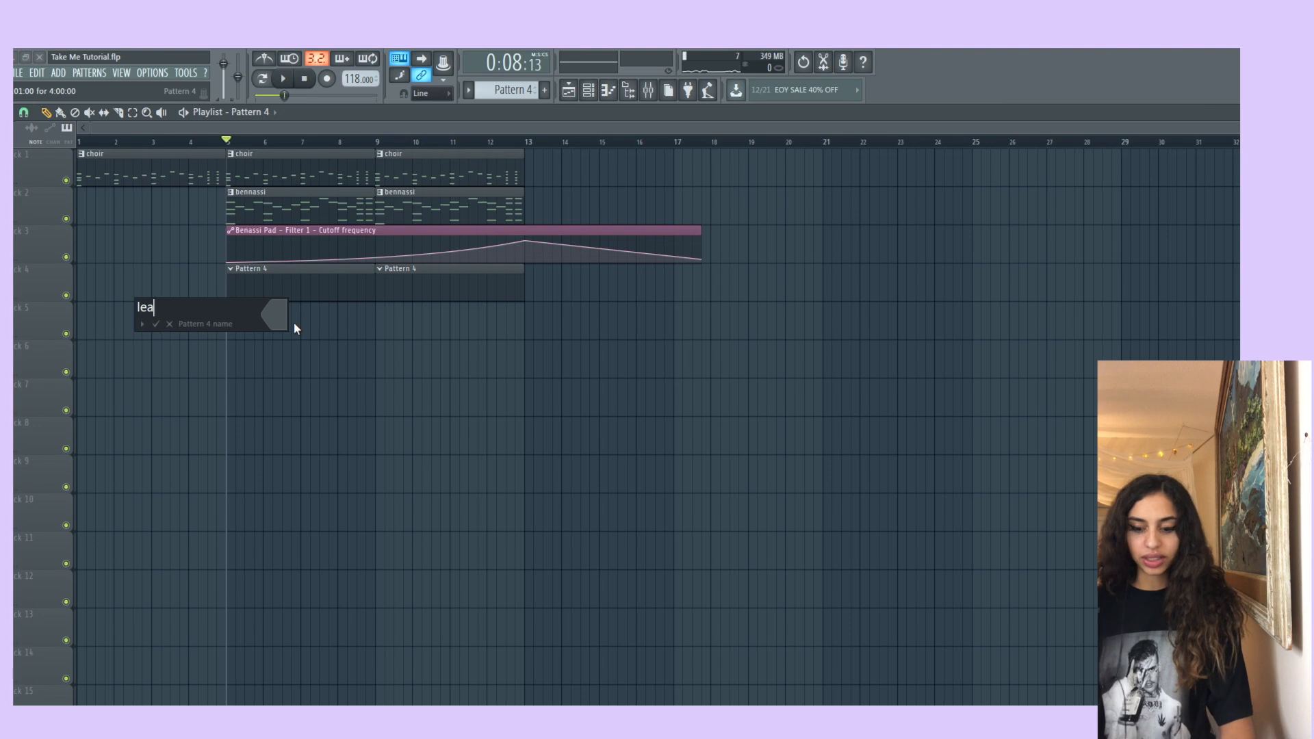
pyautogui.press('Return')
# Add Lead Emptyness notes to the lead pattern: D5 at bar 1 and F#4 at bar 2, each about one beat long.
pyautogui.click(590, 90)
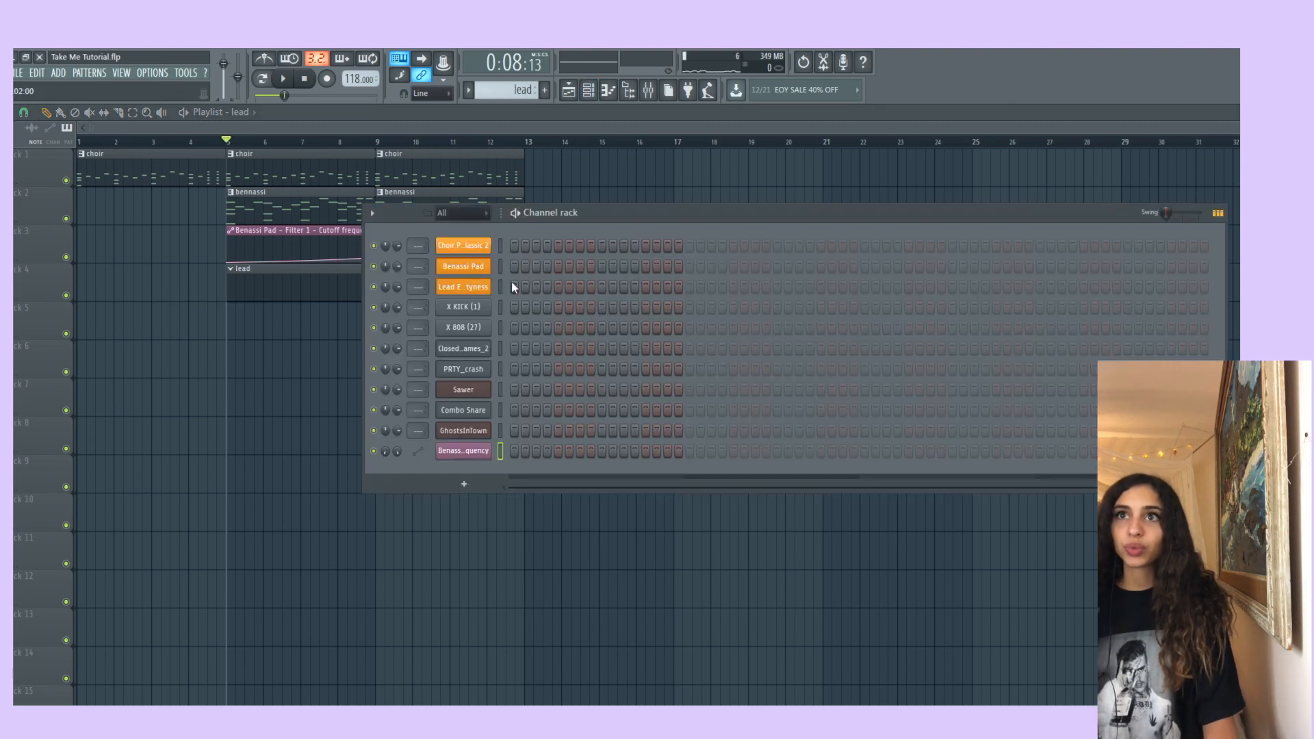
pyautogui.click(607, 91)
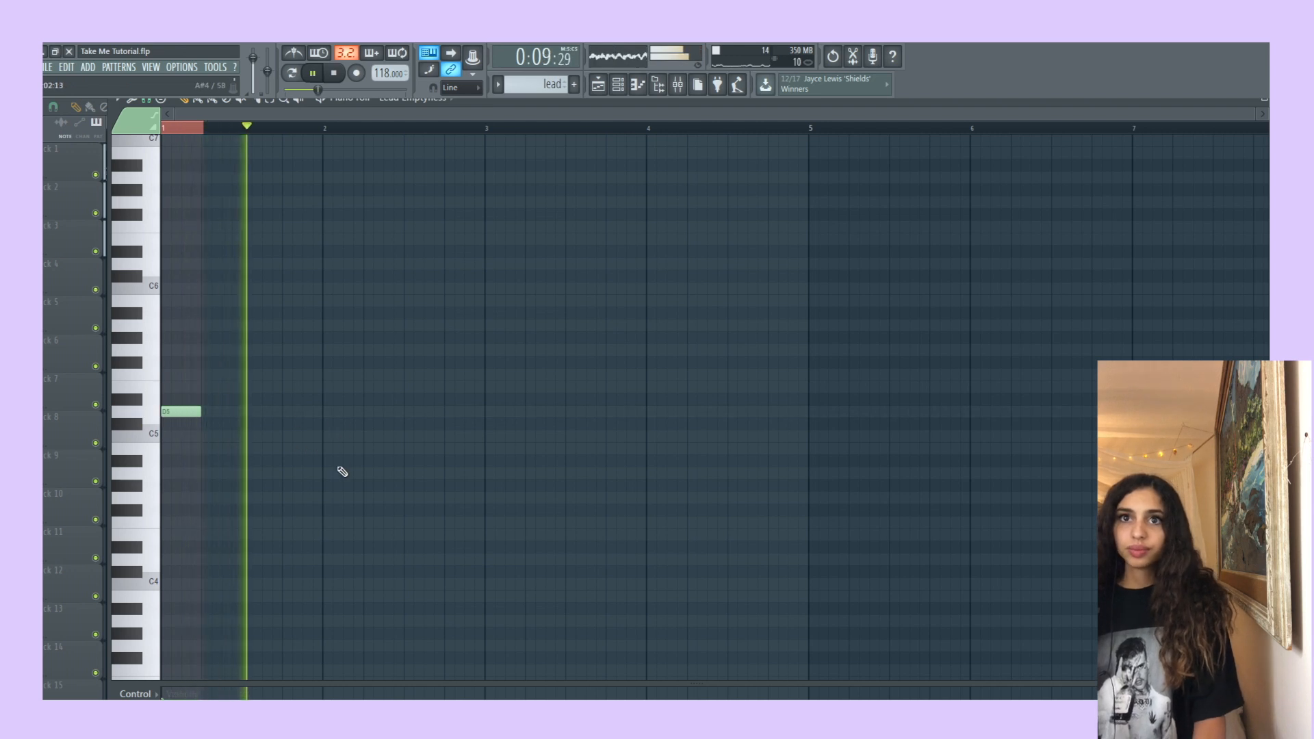
pyautogui.press('space')
pyautogui.click(328, 509)
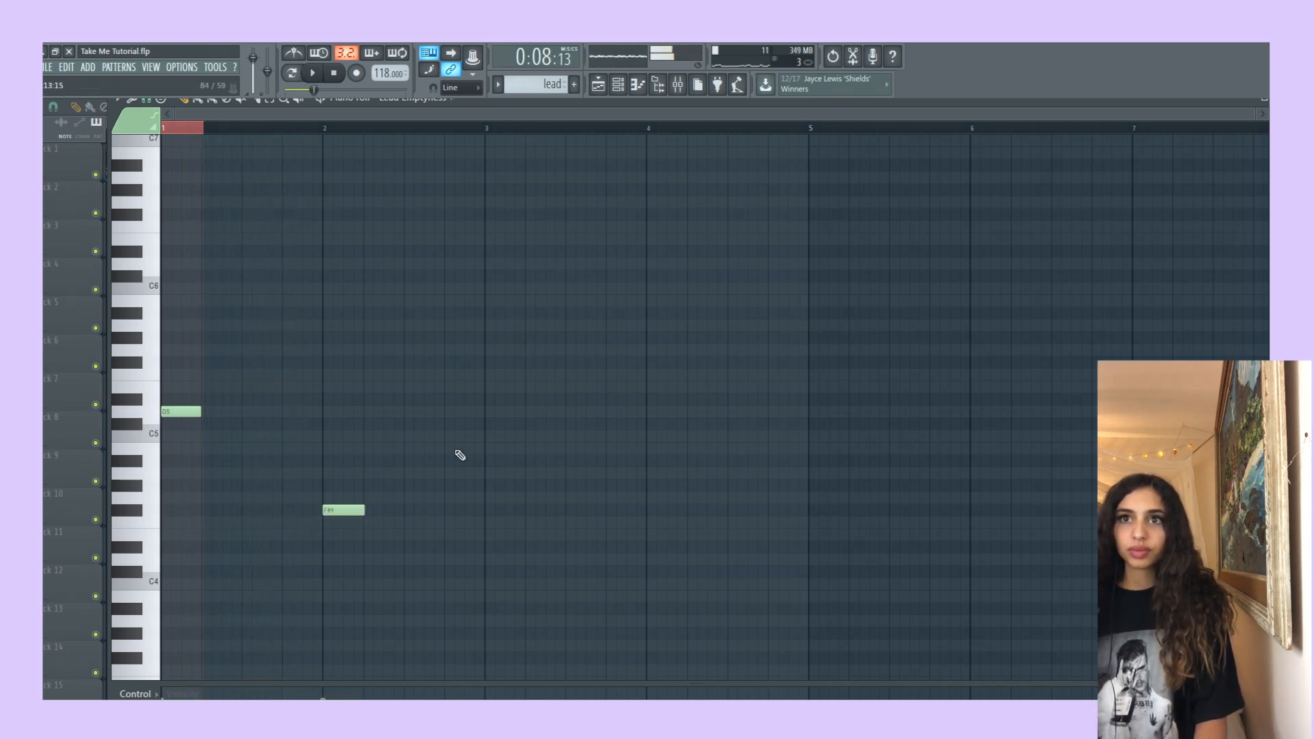
pyautogui.moveTo(485, 433); pyautogui.dragTo(500, 407)
pyautogui.press('space')
pyautogui.rightClick(503, 409)
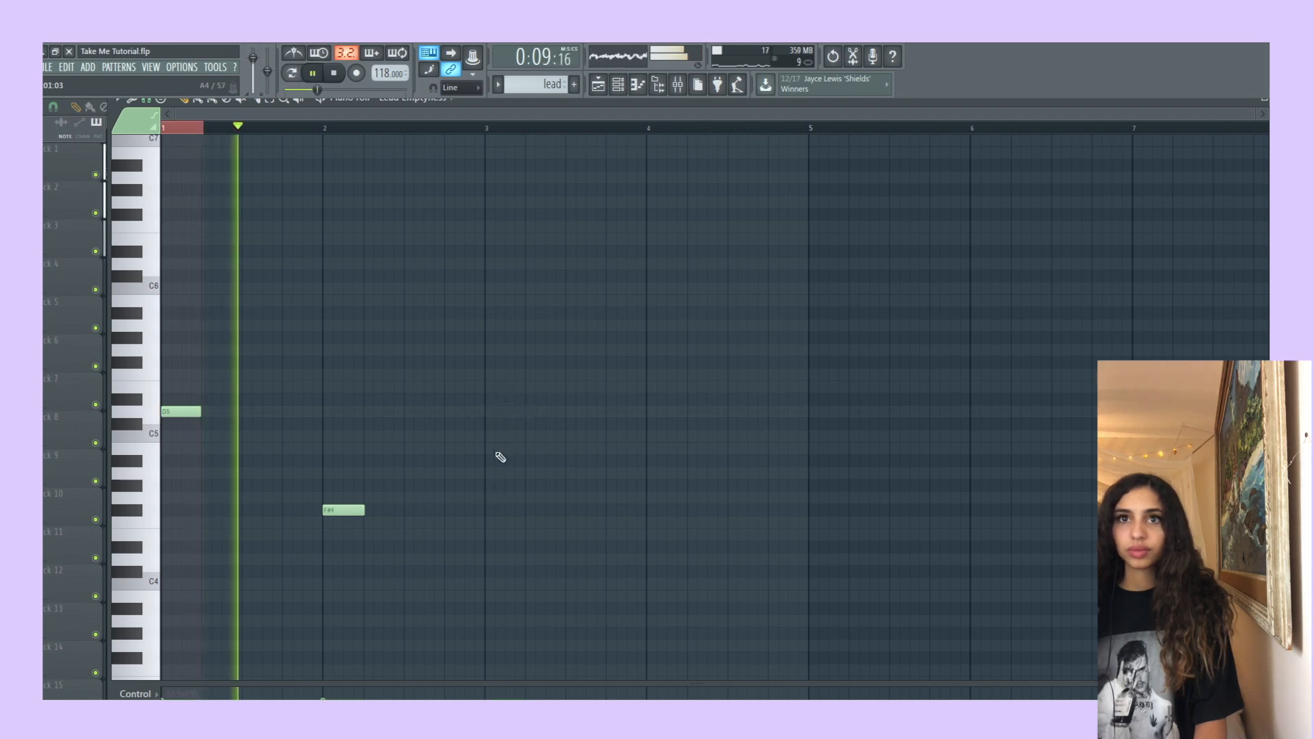
# Add F#5 at bar 3 and C#6 at bar 4 of the lead melody, and return to the playlist.
pyautogui.click(490, 362)
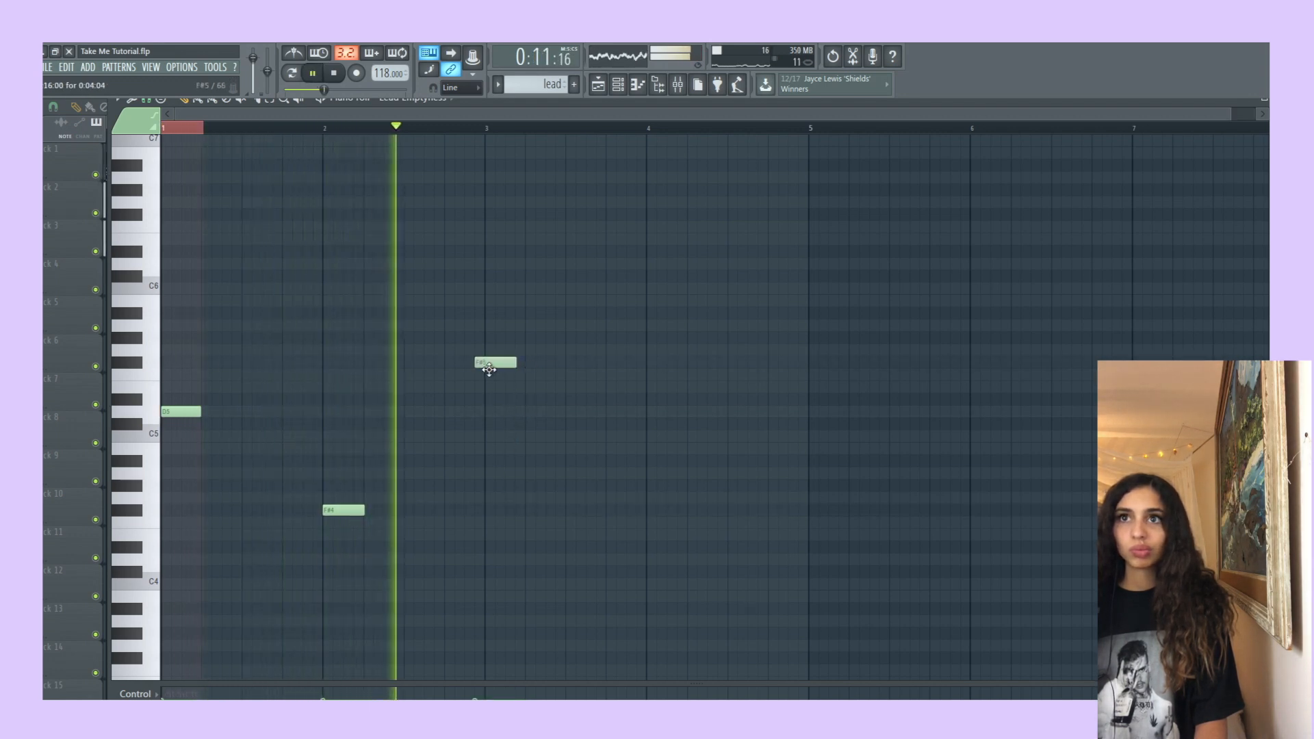
pyautogui.click(560, 325)
pyautogui.moveTo(581, 331); pyautogui.dragTo(673, 280)
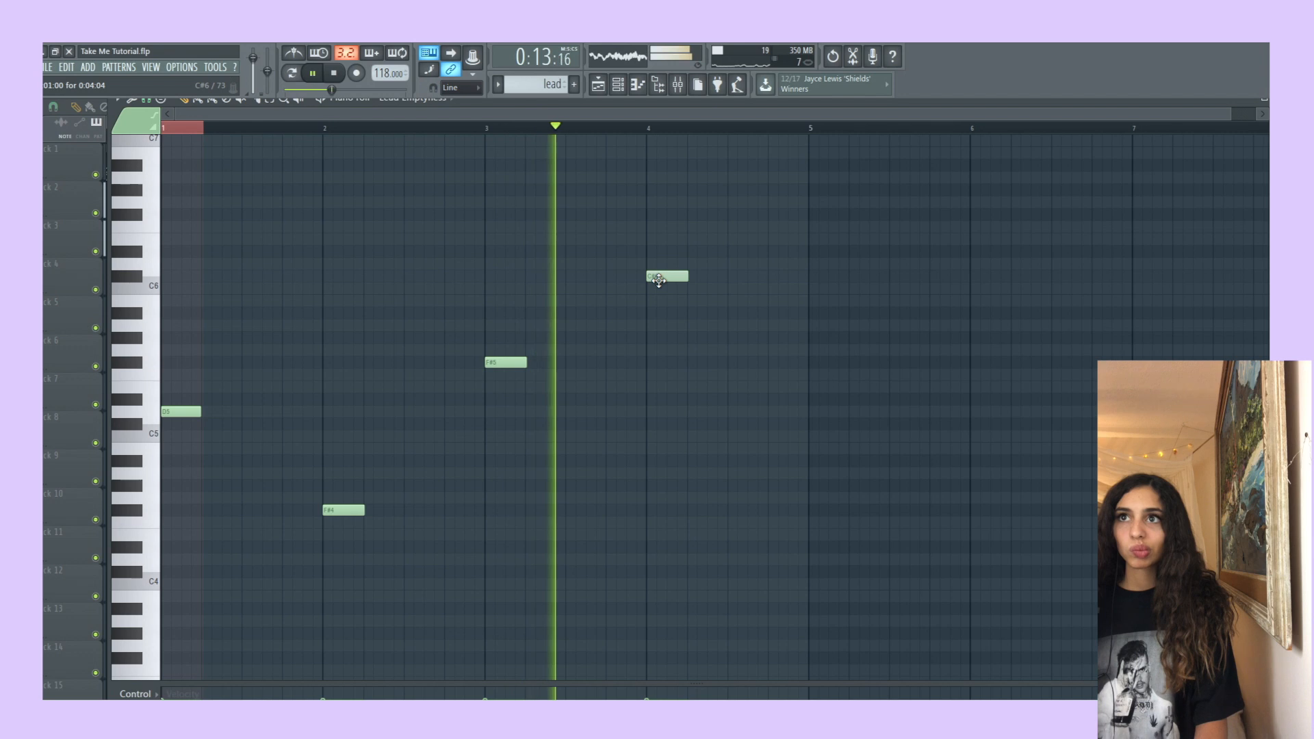
pyautogui.click(595, 91)
pyautogui.press('space')
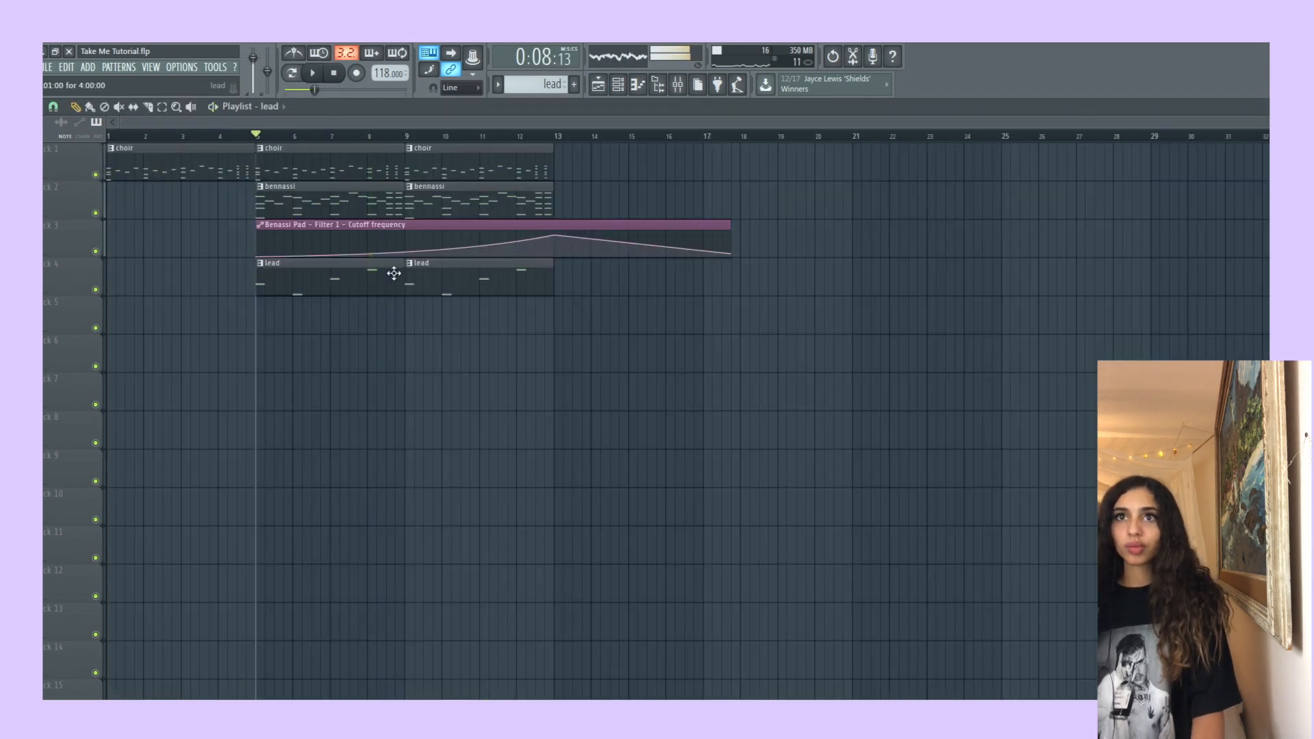
# Select the Choir Pad Classic 2, Benassi Pad and Lead Emptyness channels and route them to consecutive mixer tracks starting from Insert 1.
pyautogui.click(684, 91)
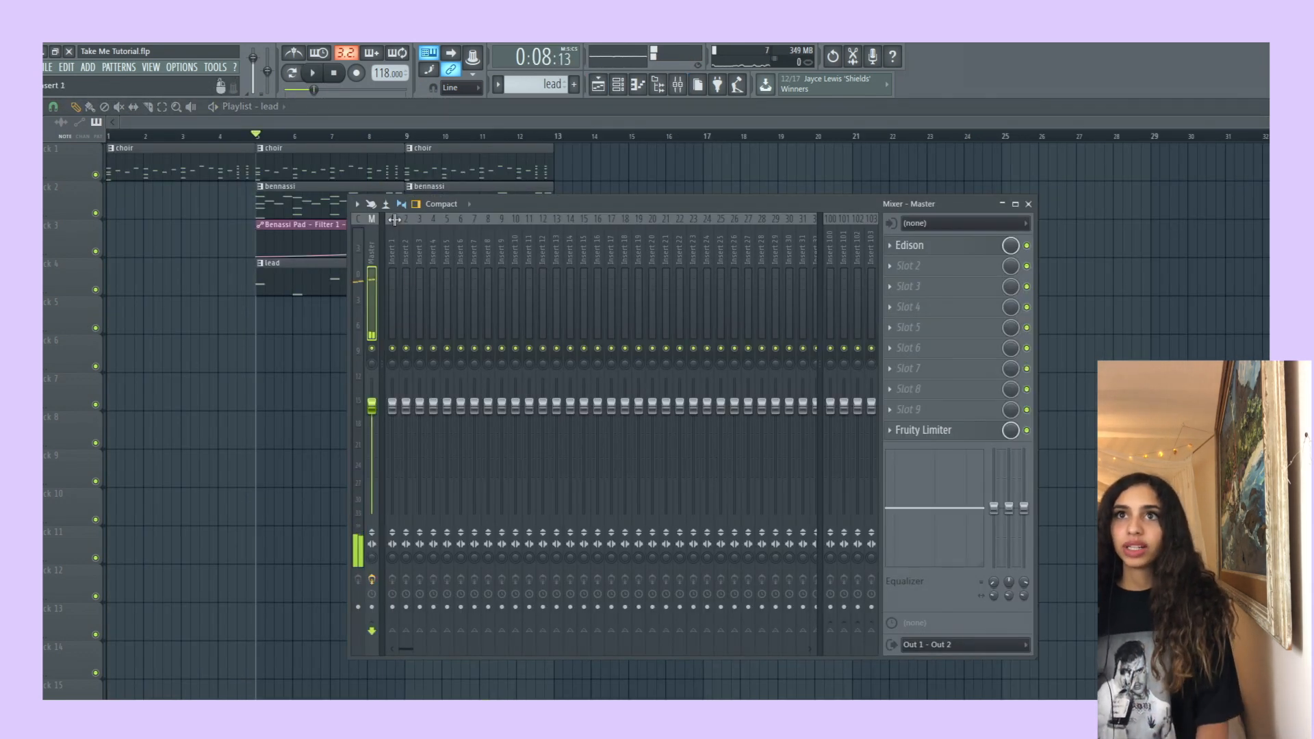
pyautogui.moveTo(480, 208); pyautogui.dragTo(605, 217)
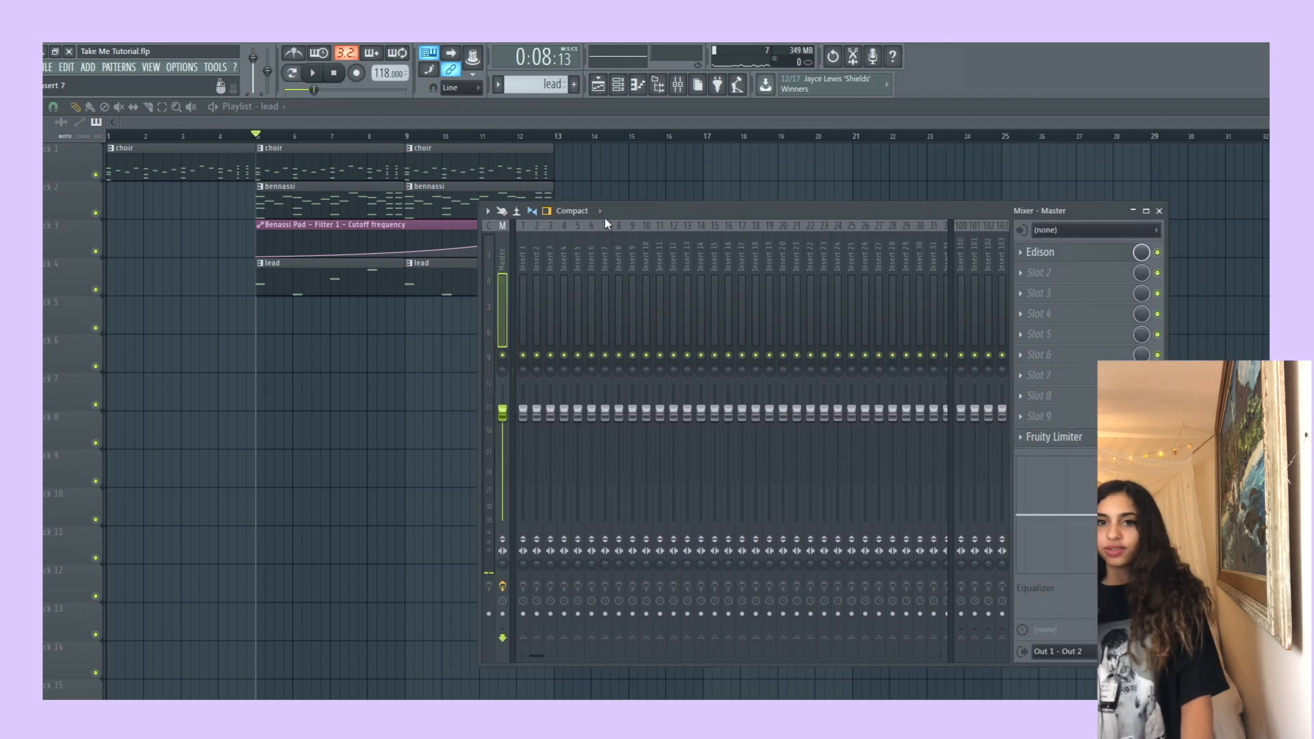
pyautogui.click(618, 84)
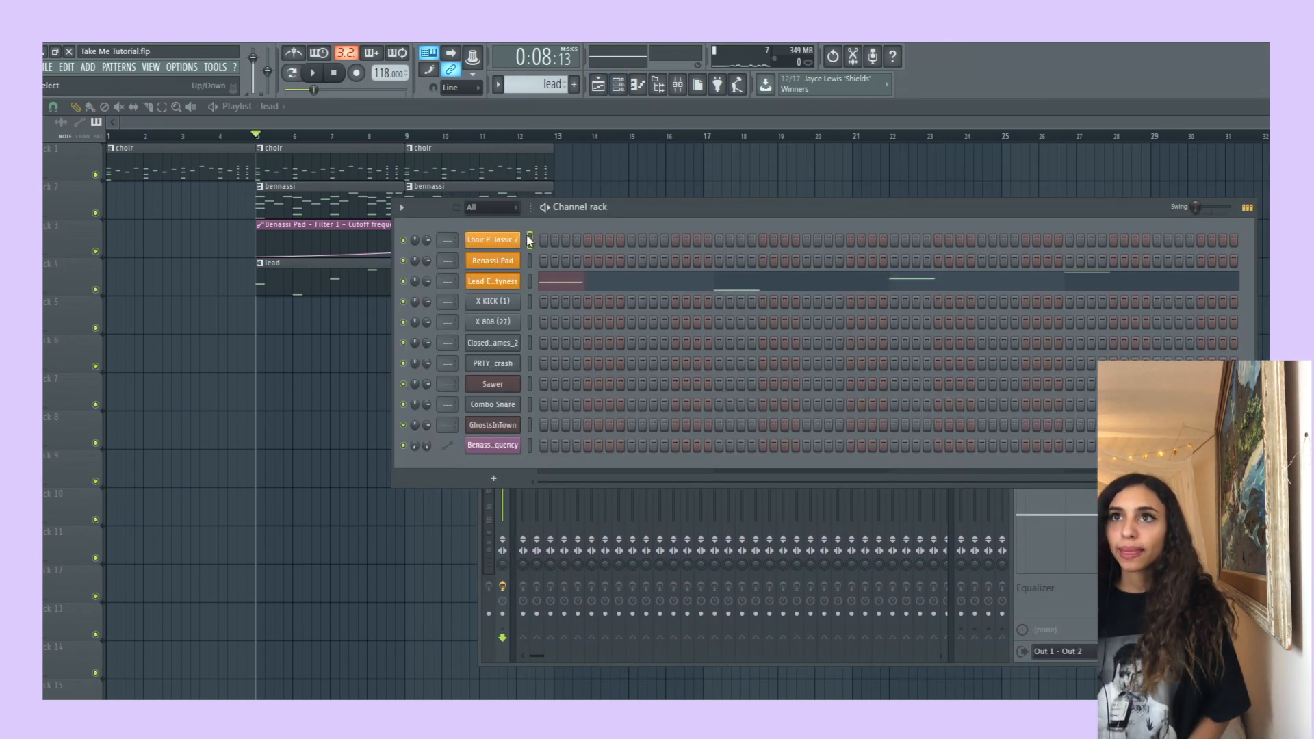
pyautogui.moveTo(607, 218); pyautogui.dragTo(560, 224)
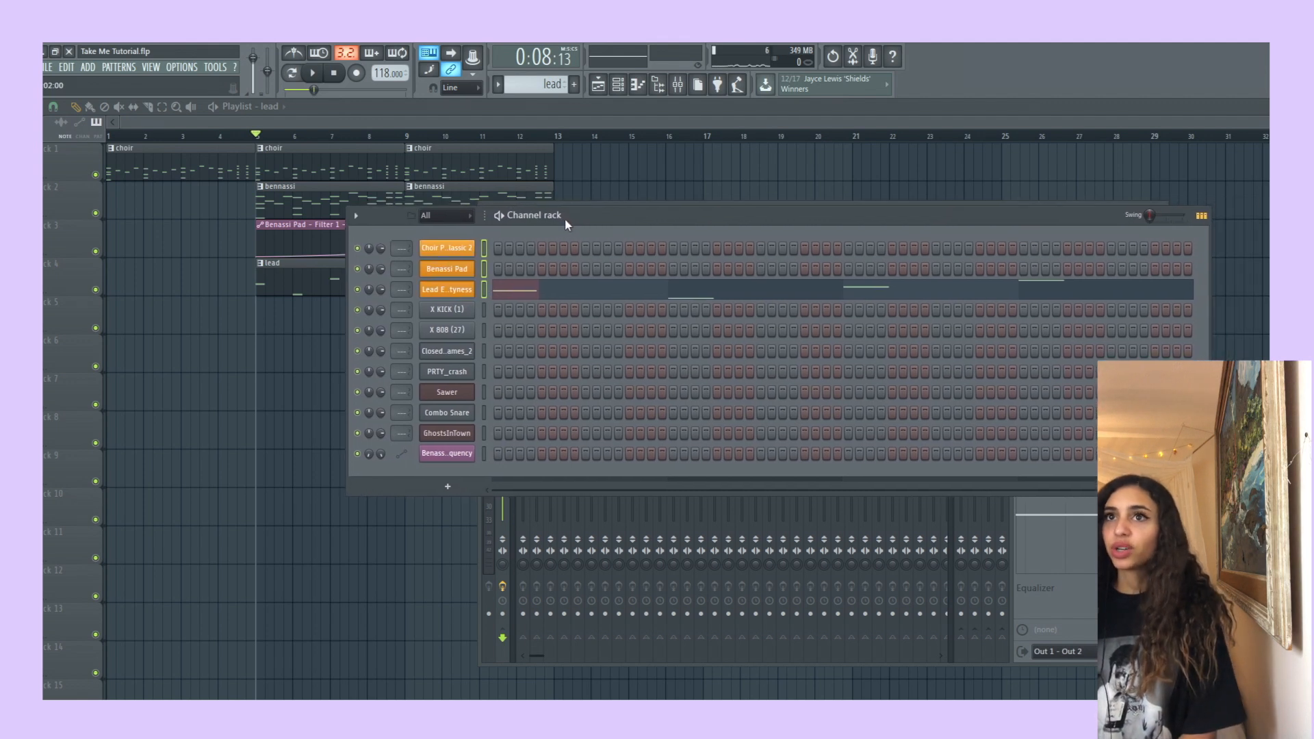
pyautogui.click(678, 85)
pyautogui.moveTo(636, 213); pyautogui.dragTo(464, 202)
pyautogui.click(349, 241)
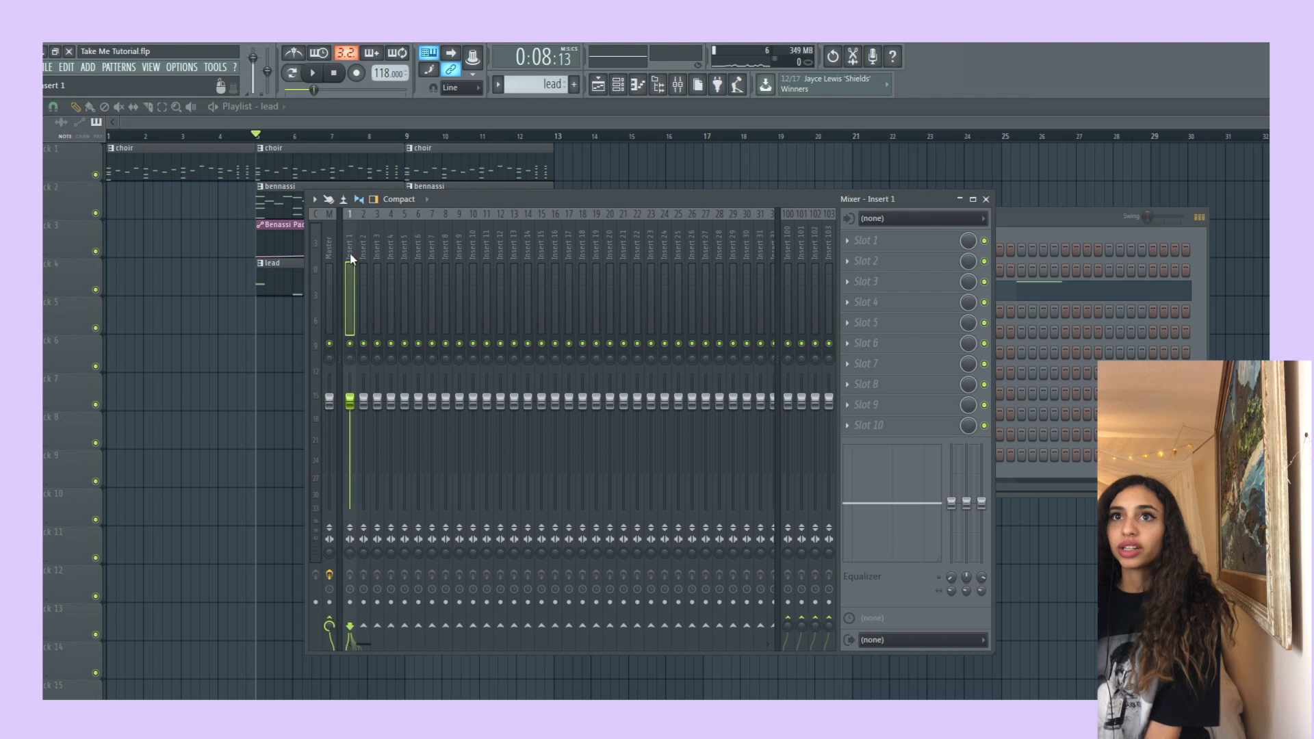
pyautogui.rightClick(353, 214)
pyautogui.moveTo(400, 322)
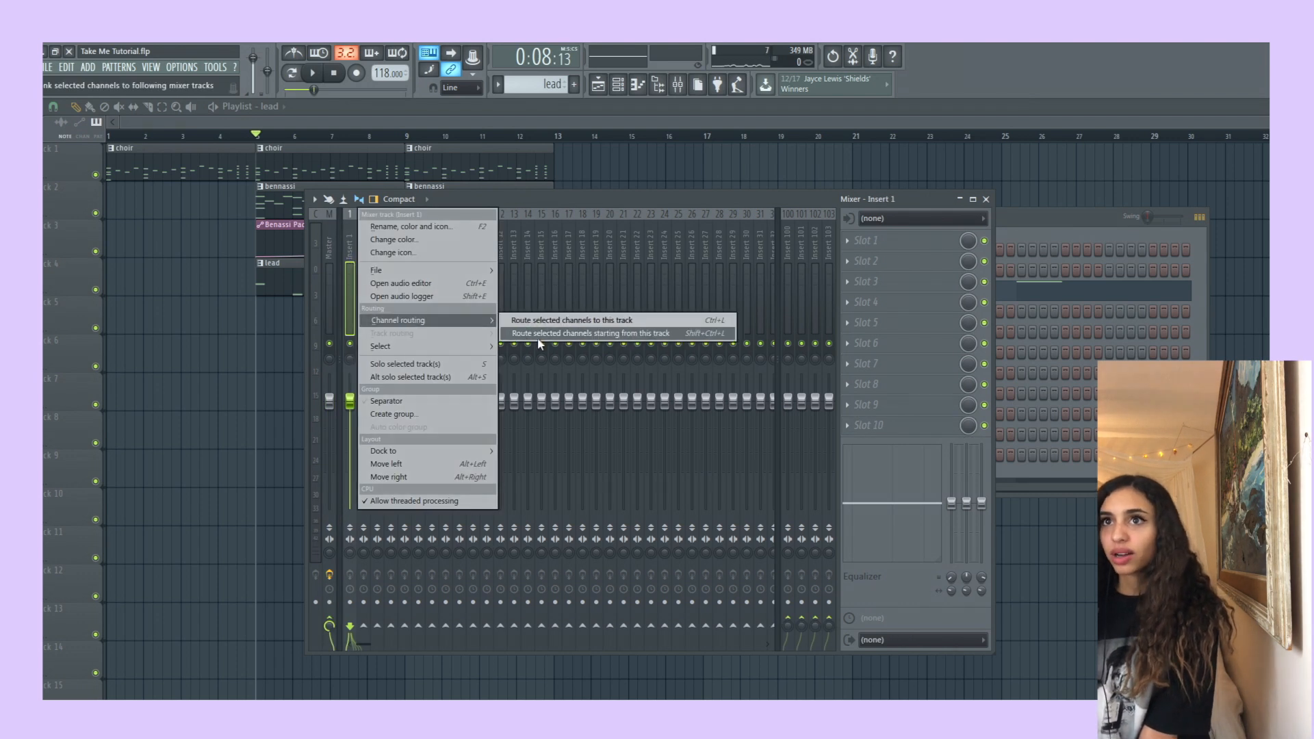
pyautogui.click(539, 333)
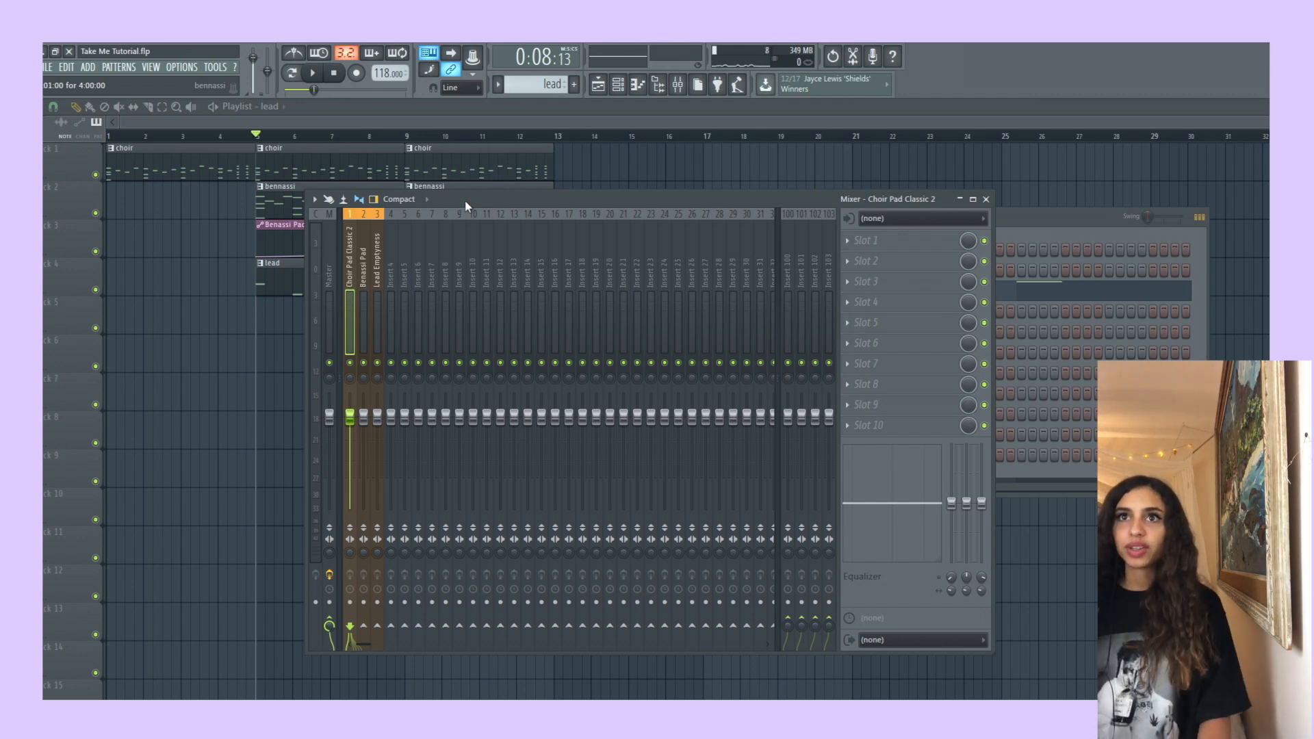
# Balance the pads during playback by lowering Choir Pad Classic 2 to about -3.3 dB and Benassi Pad further down.
pyautogui.moveTo(466, 204); pyautogui.dragTo(462, 199)
pyautogui.press('space')
pyautogui.moveTo(360, 412)
pyautogui.mouseDown()
pyautogui.moveTo(360, 443)
pyautogui.moveTo(373, 433)
pyautogui.moveTo(359, 457)
pyautogui.moveTo(374, 441)
pyautogui.moveTo(361, 434)
pyautogui.mouseUp()
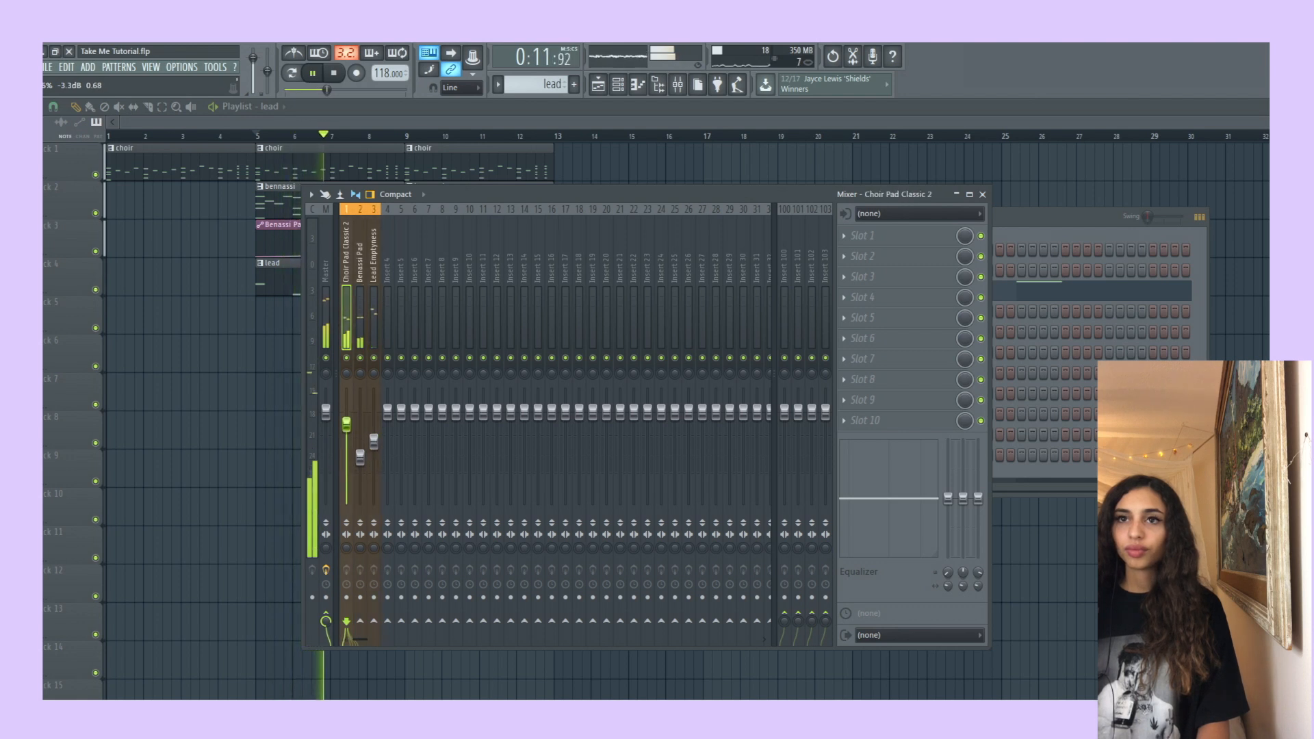
pyautogui.press('space')
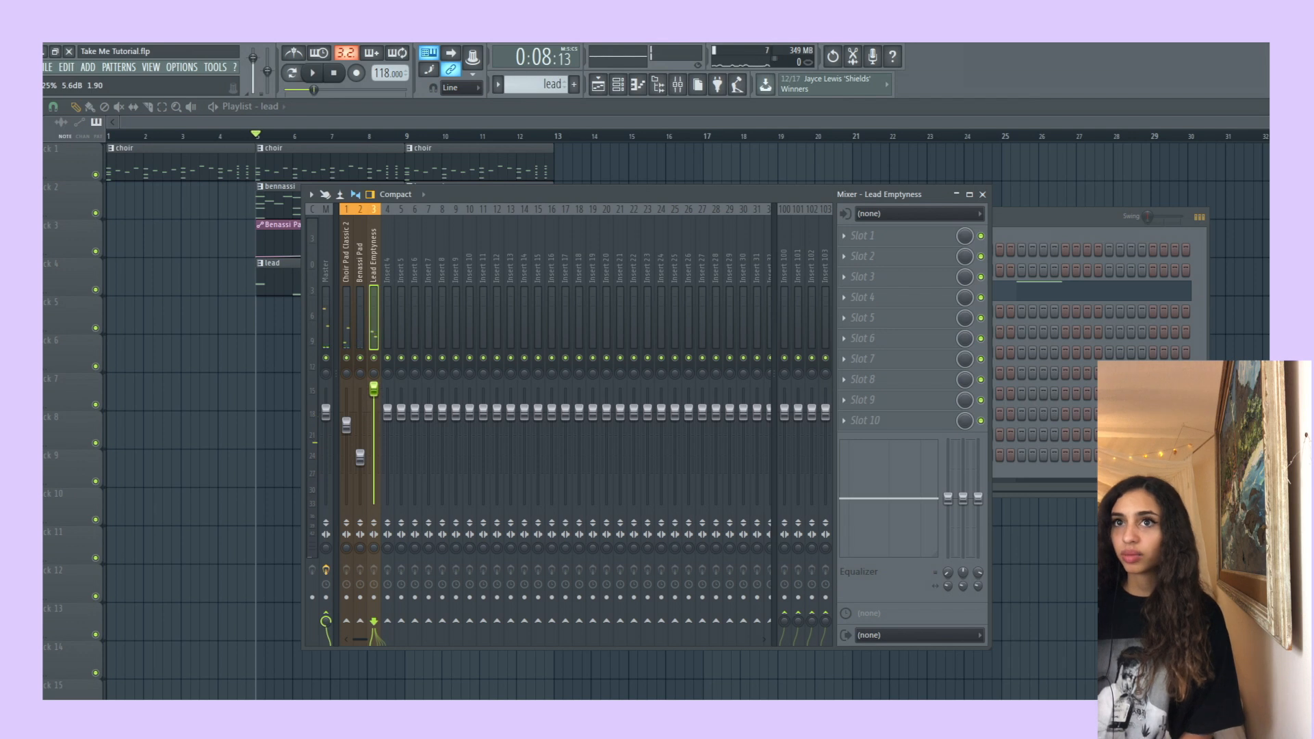
pyautogui.moveTo(375, 403); pyautogui.dragTo(388, 411)
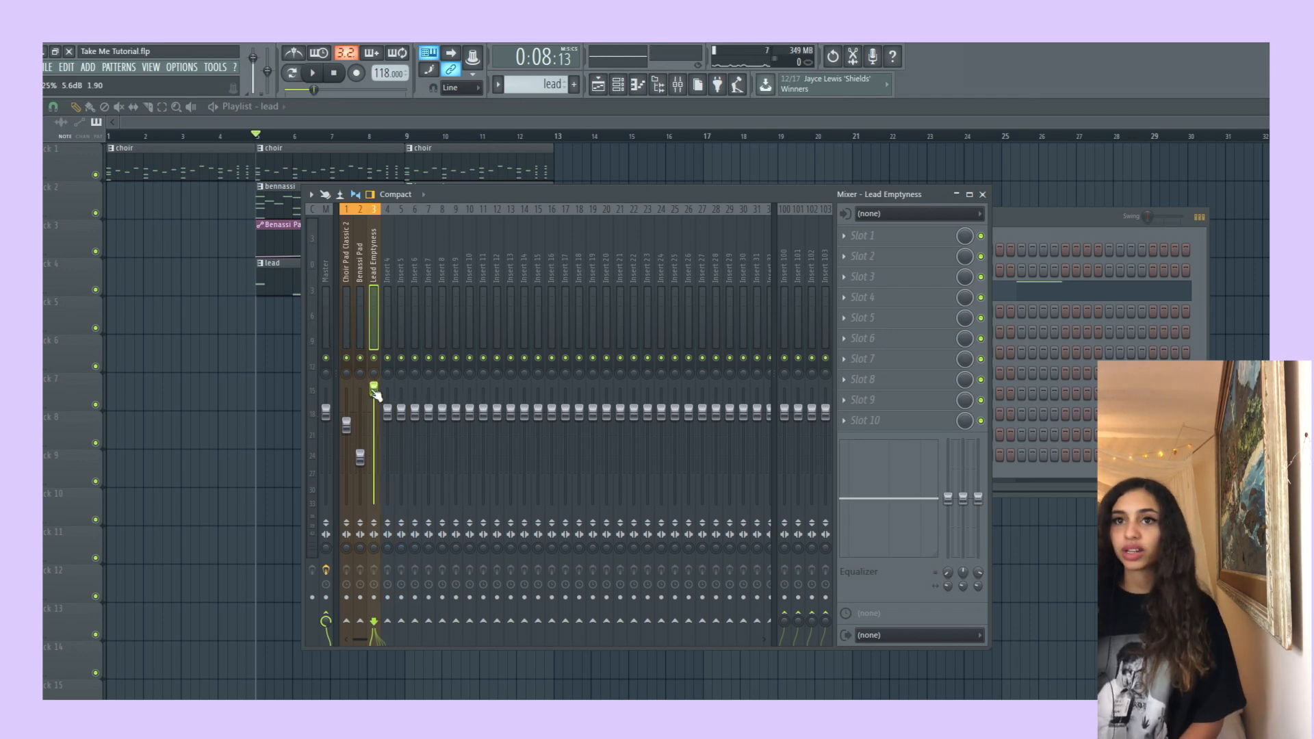
pyautogui.rightClick(375, 391)
pyautogui.click(385, 399)
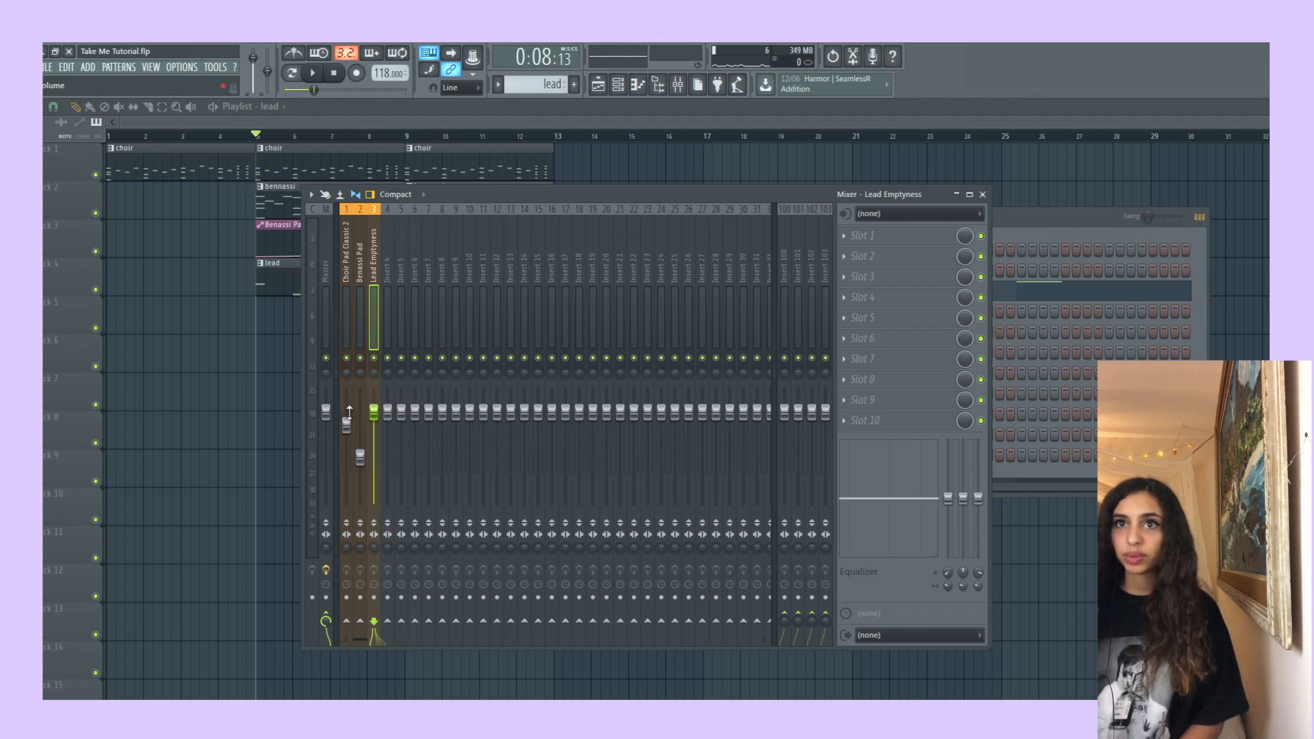
# Lower the Lead Emptyness mixer level below its default during playback, and solo that track.
pyautogui.press('space')
pyautogui.moveTo(374, 413); pyautogui.dragTo(374, 446)
pyautogui.rightClick(375, 357)
pyautogui.press('space')
# Add Fruity Love Philter to the first effect slot of the Lead Emptyness track and load its Yuk yuk preset.
pyautogui.click(883, 236)
pyautogui.click(667, 244)
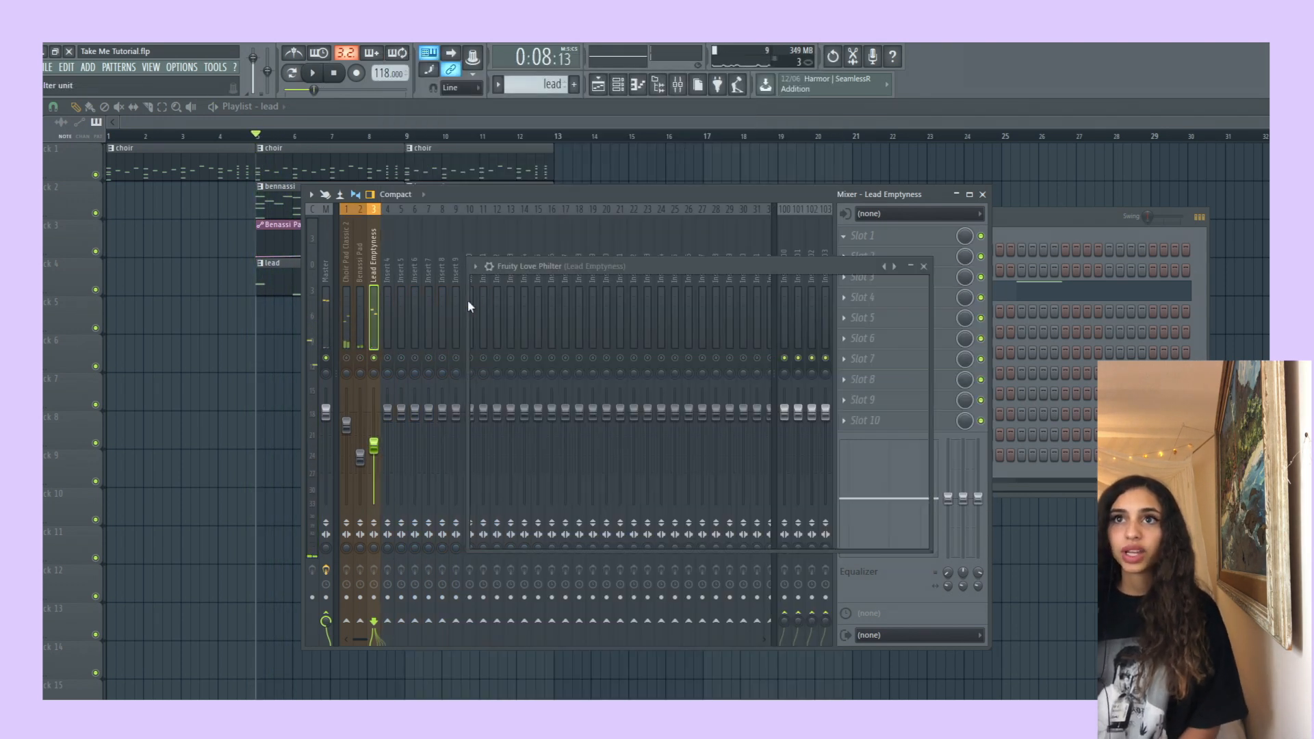
pyautogui.click(894, 268)
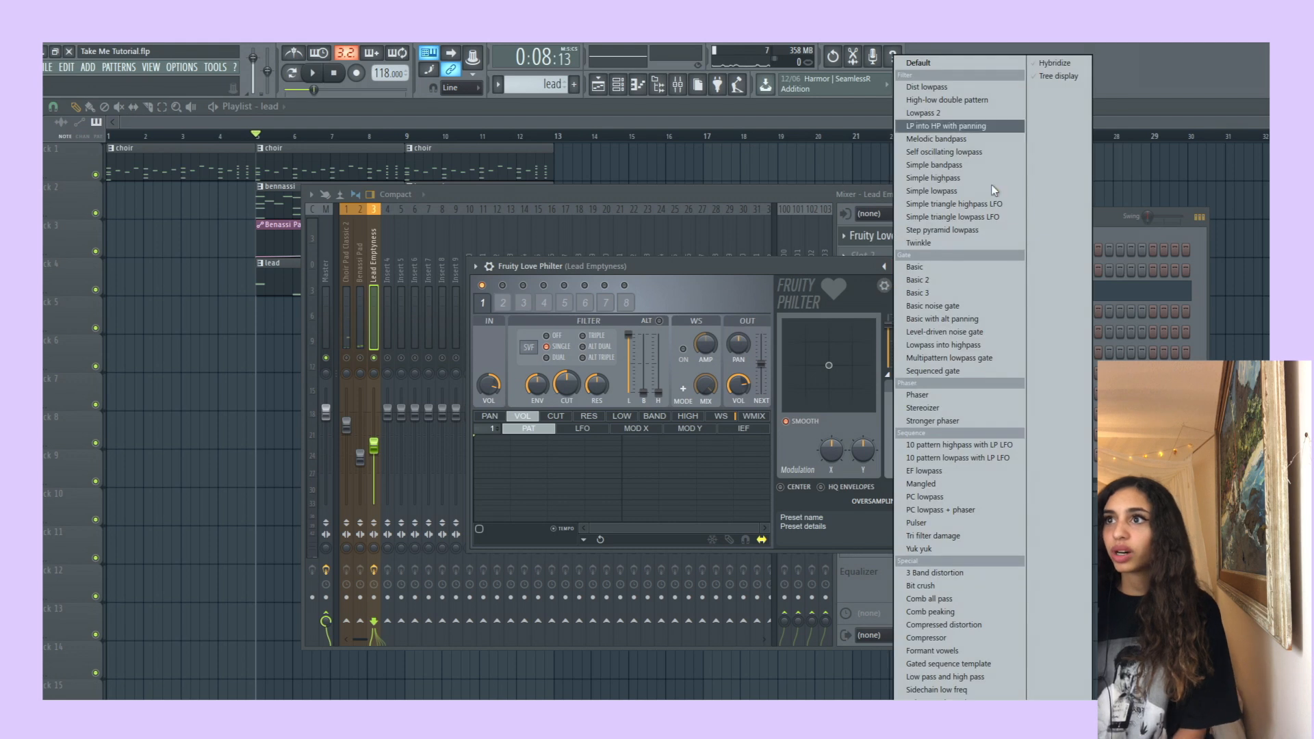
pyautogui.click(917, 549)
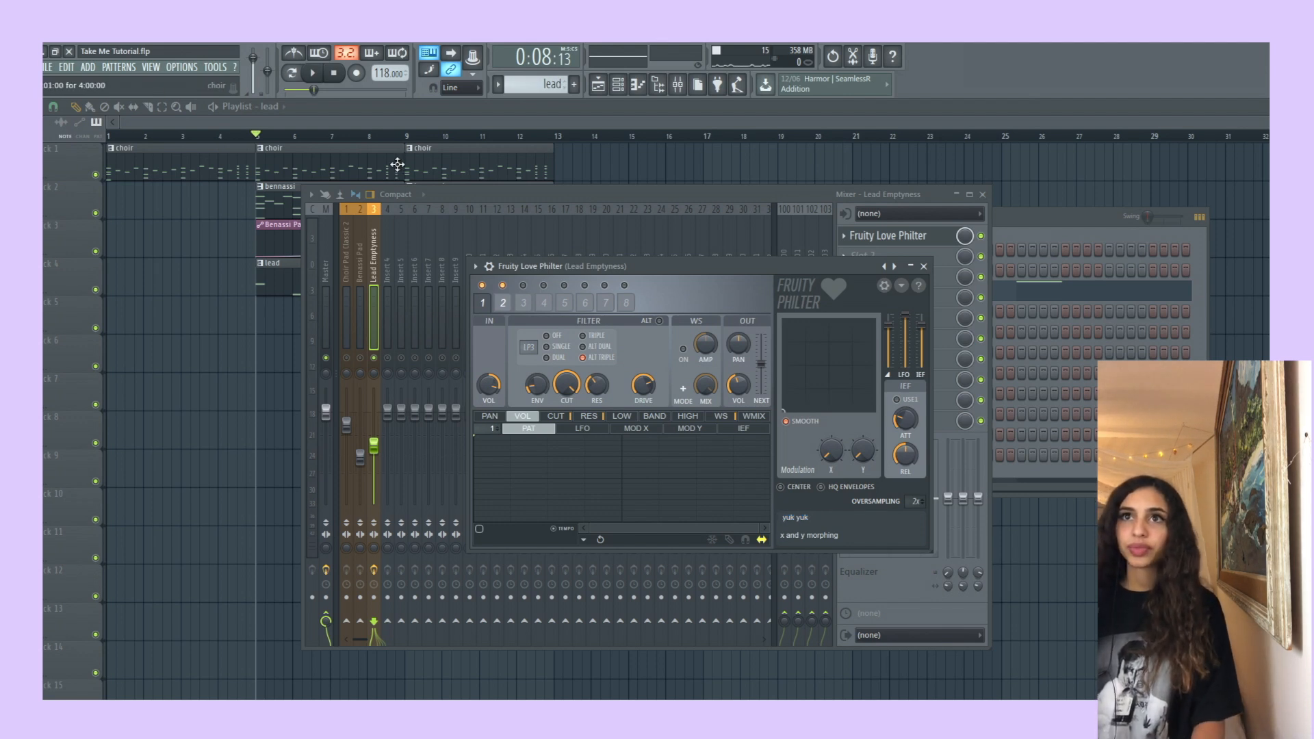
# Play the soloed lead with the Love Philter effect, and unsolo the Lead Emptyness track.
pyautogui.click(454, 195)
pyautogui.press('space')
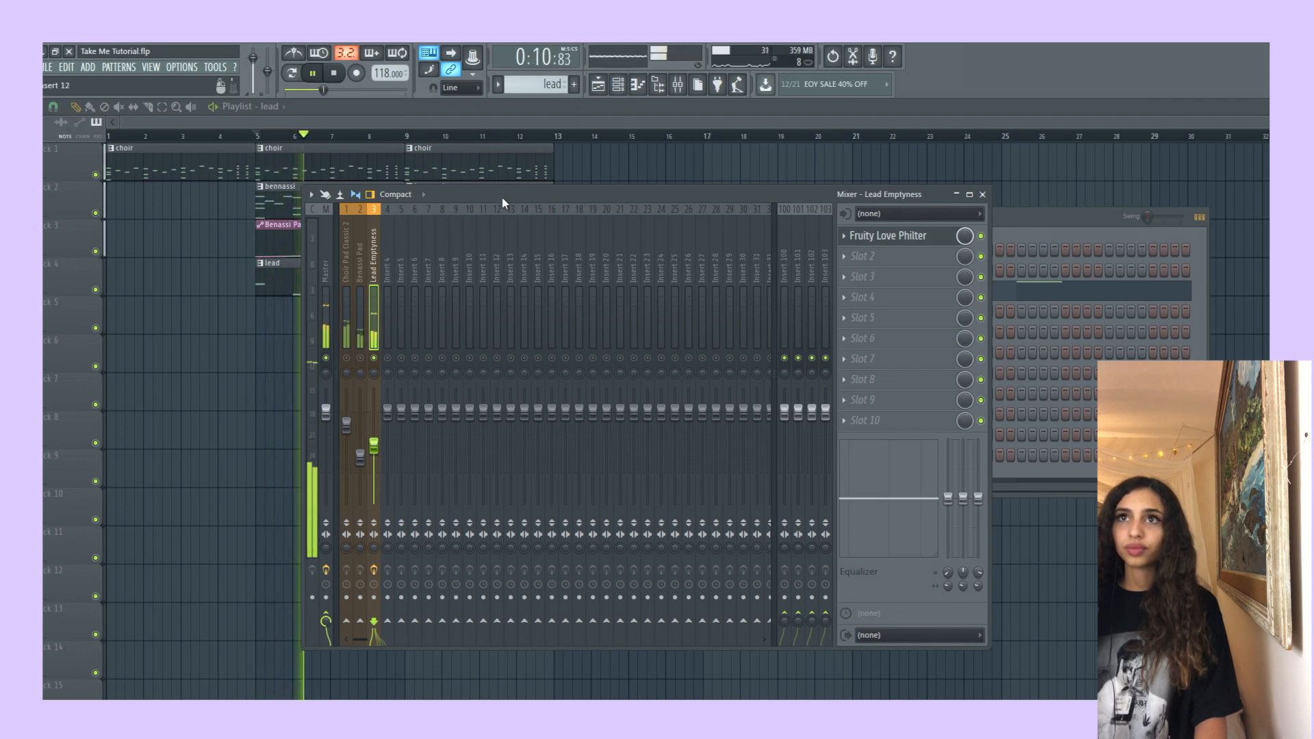
pyautogui.press('space')
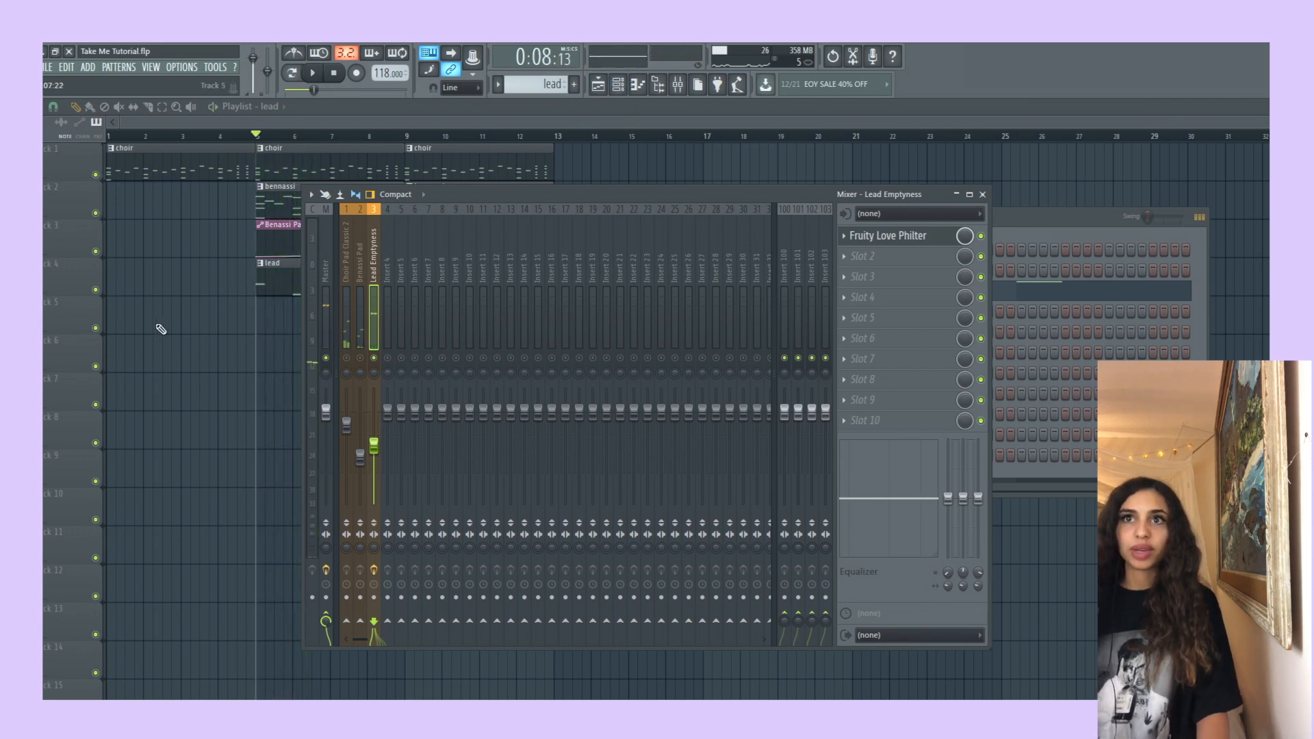
pyautogui.rightClick(374, 358)
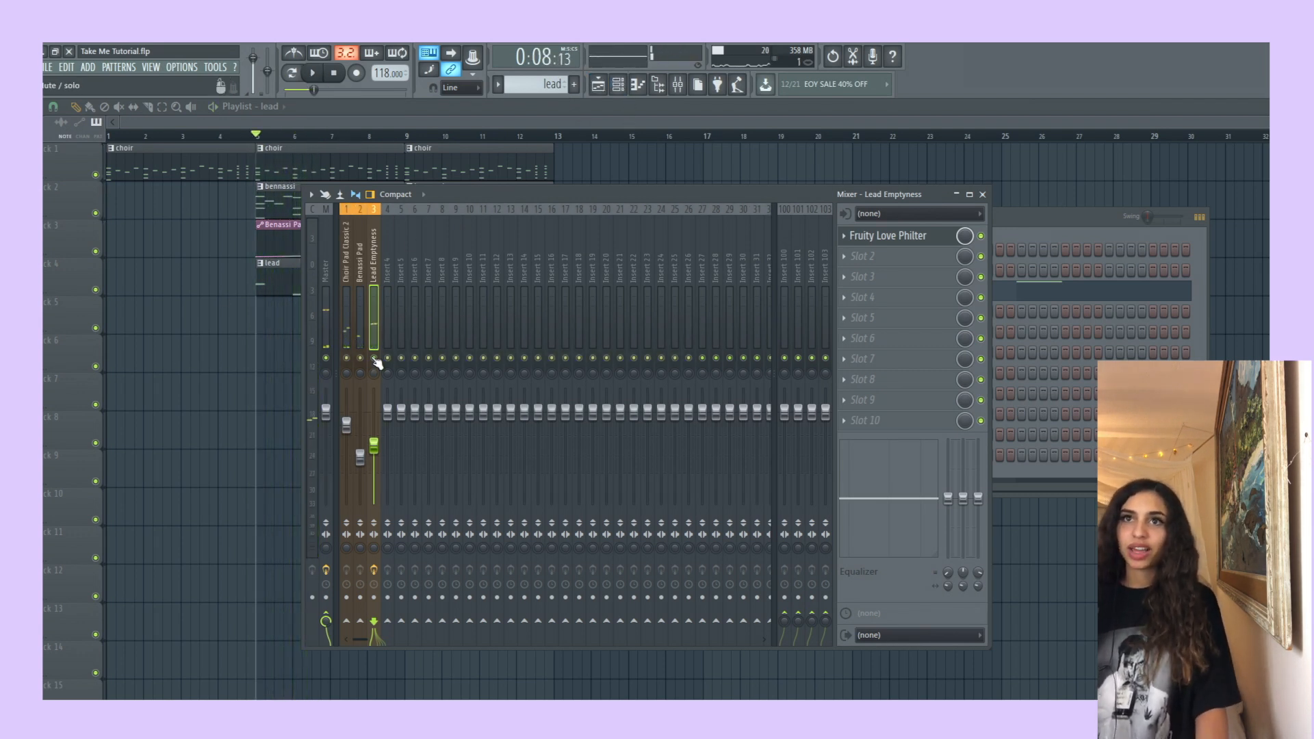
# Switch to the finished Take Me project and play its lead sections around bars 9 and 21.
pyautogui.click(335, 125)
pyautogui.click(617, 83)
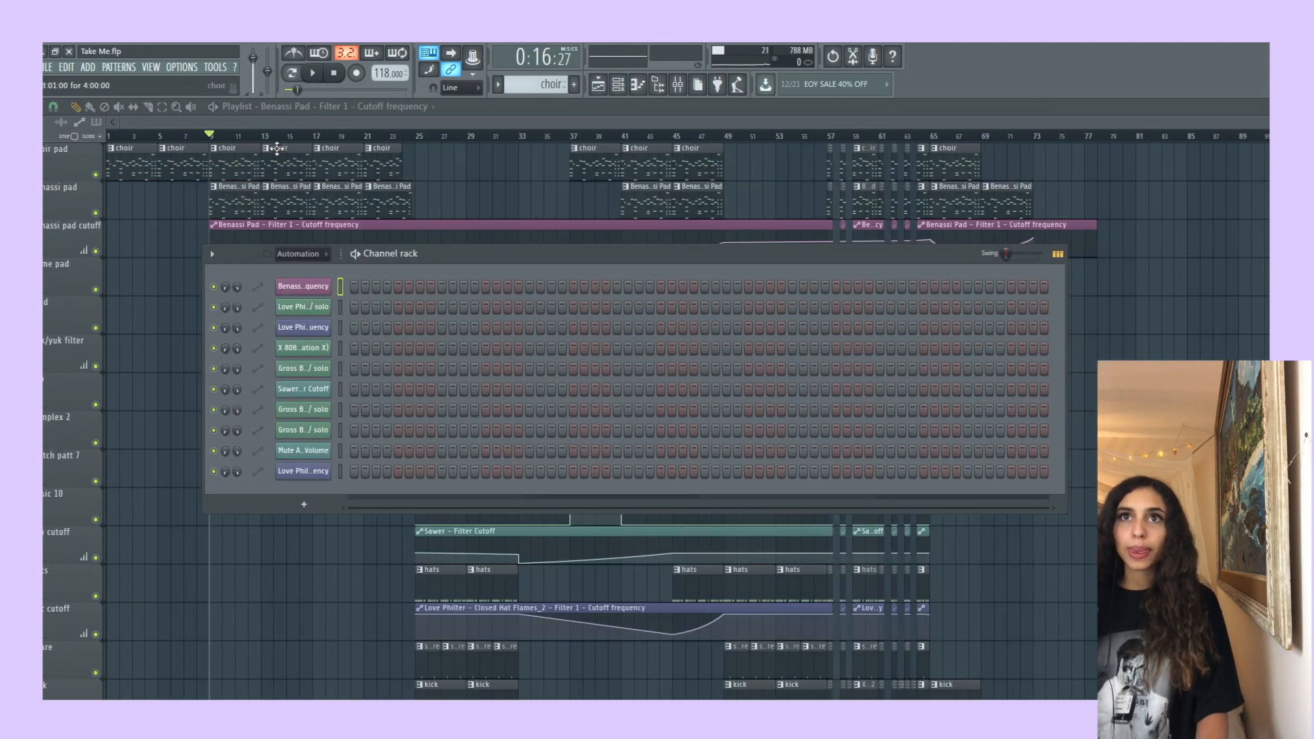
pyautogui.click(225, 140)
pyautogui.press('space')
pyautogui.click(363, 136)
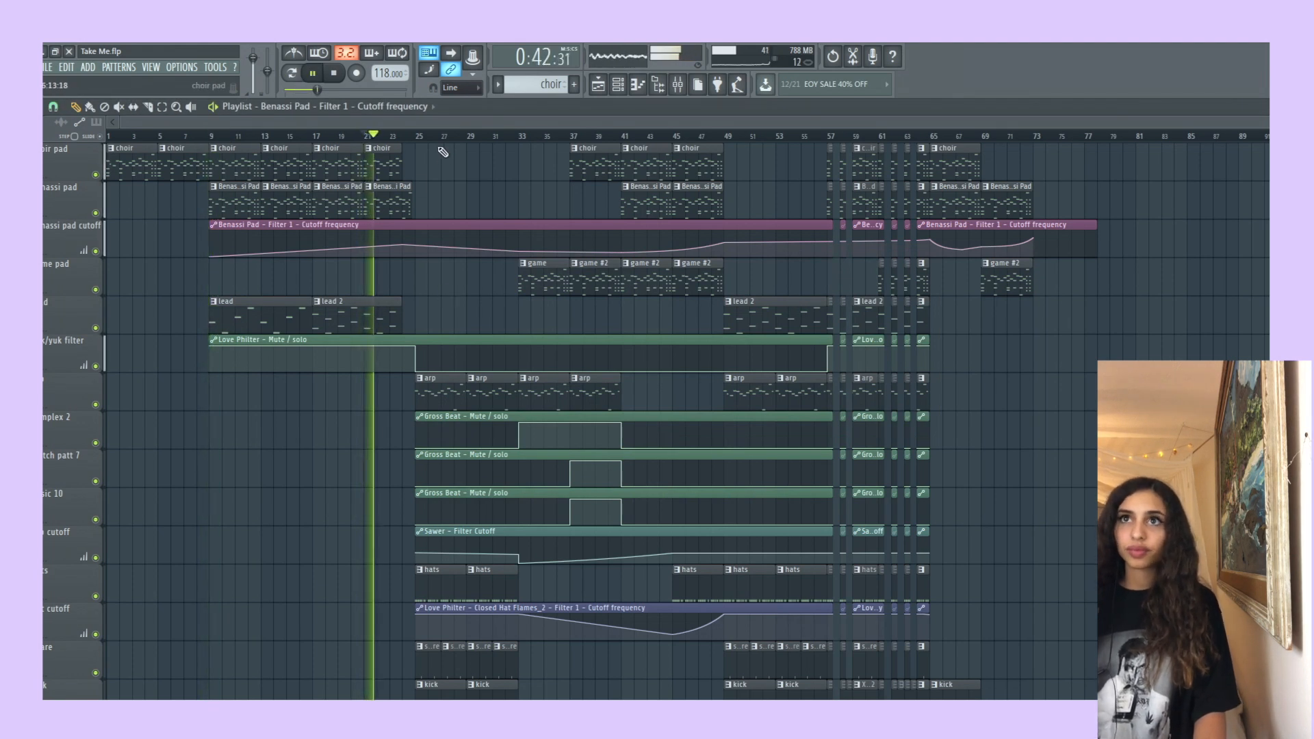
pyautogui.press('space')
# Play the finished arrangement from bar 25 and examine the arp, drum, 808 and automation tracks in that section.
pyautogui.click(419, 136)
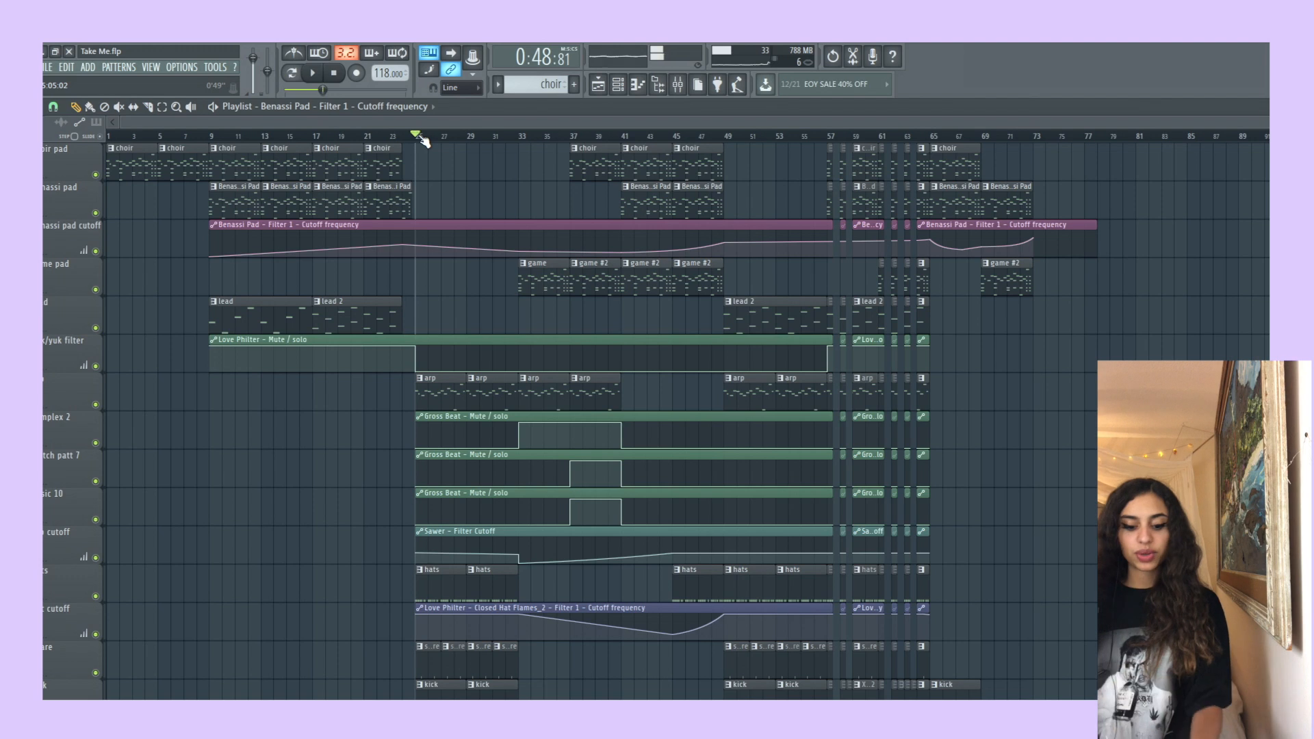
pyautogui.press('space')
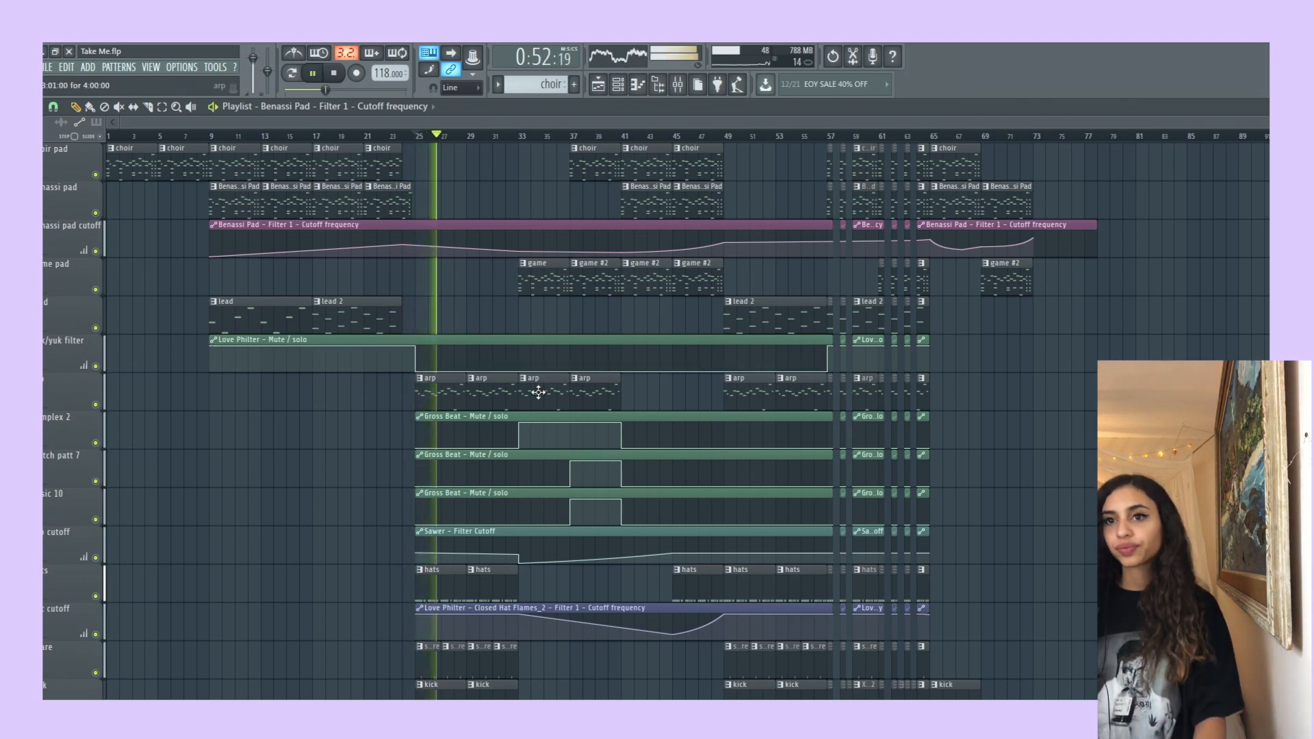
pyautogui.scroll(-2, 540, 396)
pyautogui.press('space')
pyautogui.scroll(-4, 534, 433)
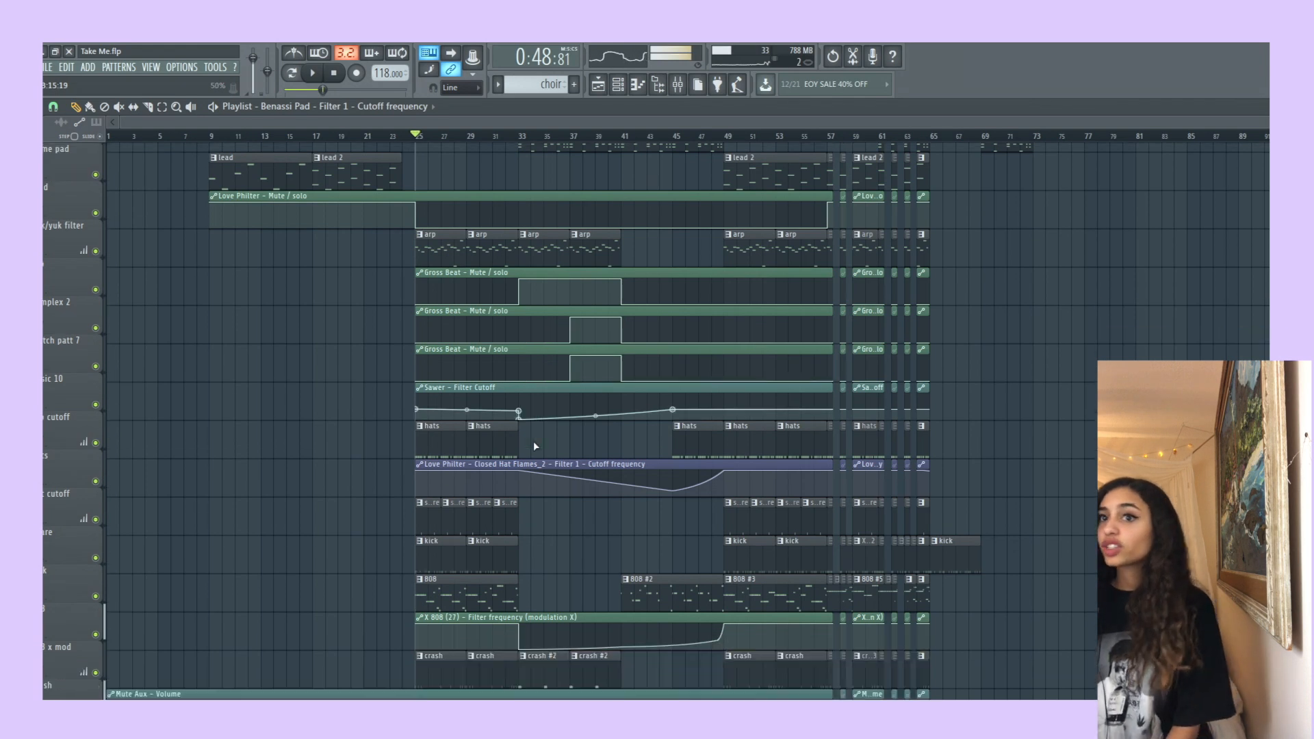
pyautogui.scroll(4, 381, 440)
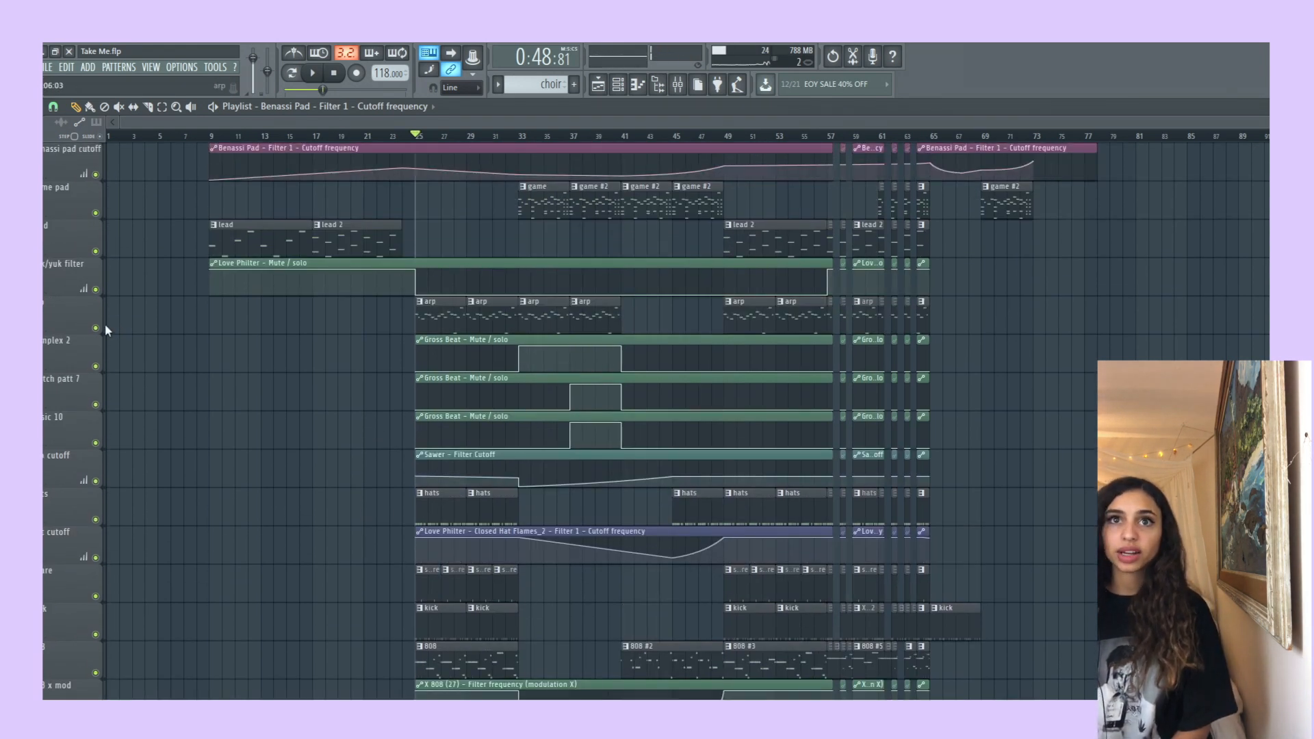
# Solo the arp track together with its three Gross Beat and Sawer Filter Cutoff automation tracks, and select the arp pattern.
pyautogui.rightClick(96, 329)
pyautogui.click(96, 367)
pyautogui.click(95, 405)
pyautogui.click(96, 444)
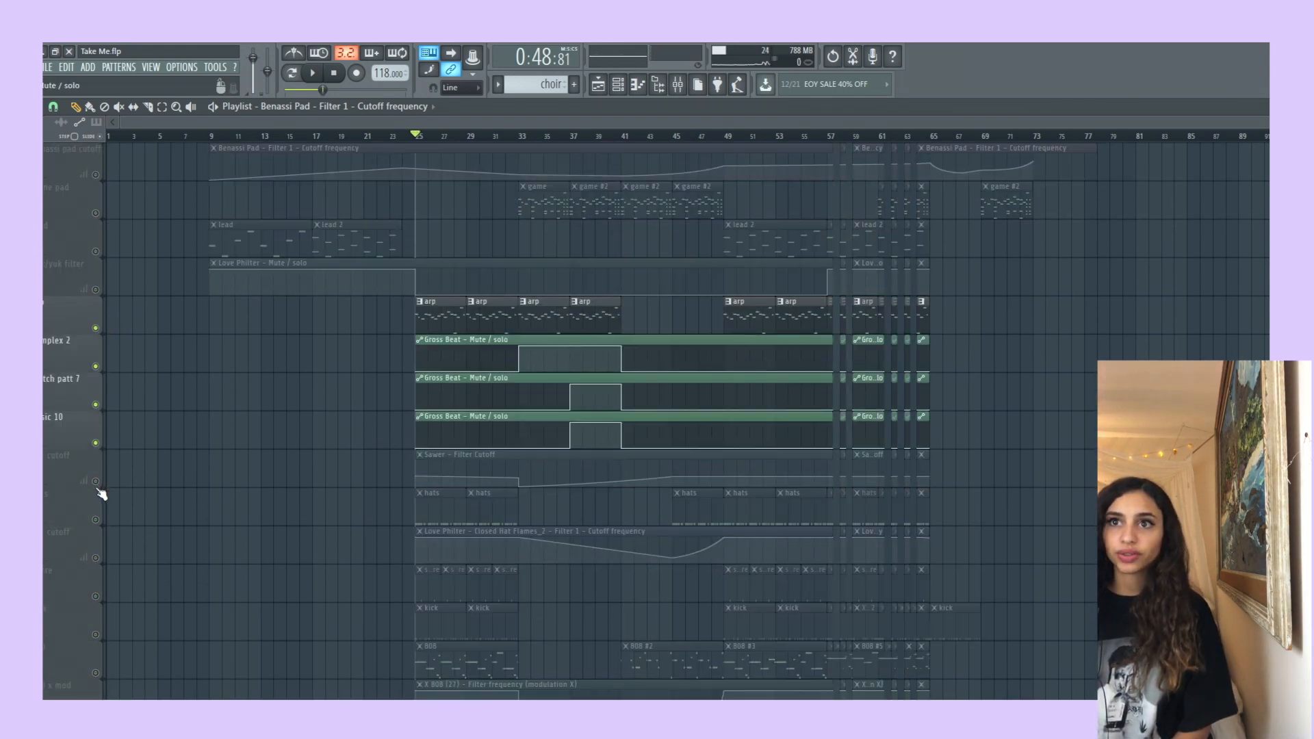
pyautogui.click(96, 482)
pyautogui.click(440, 311)
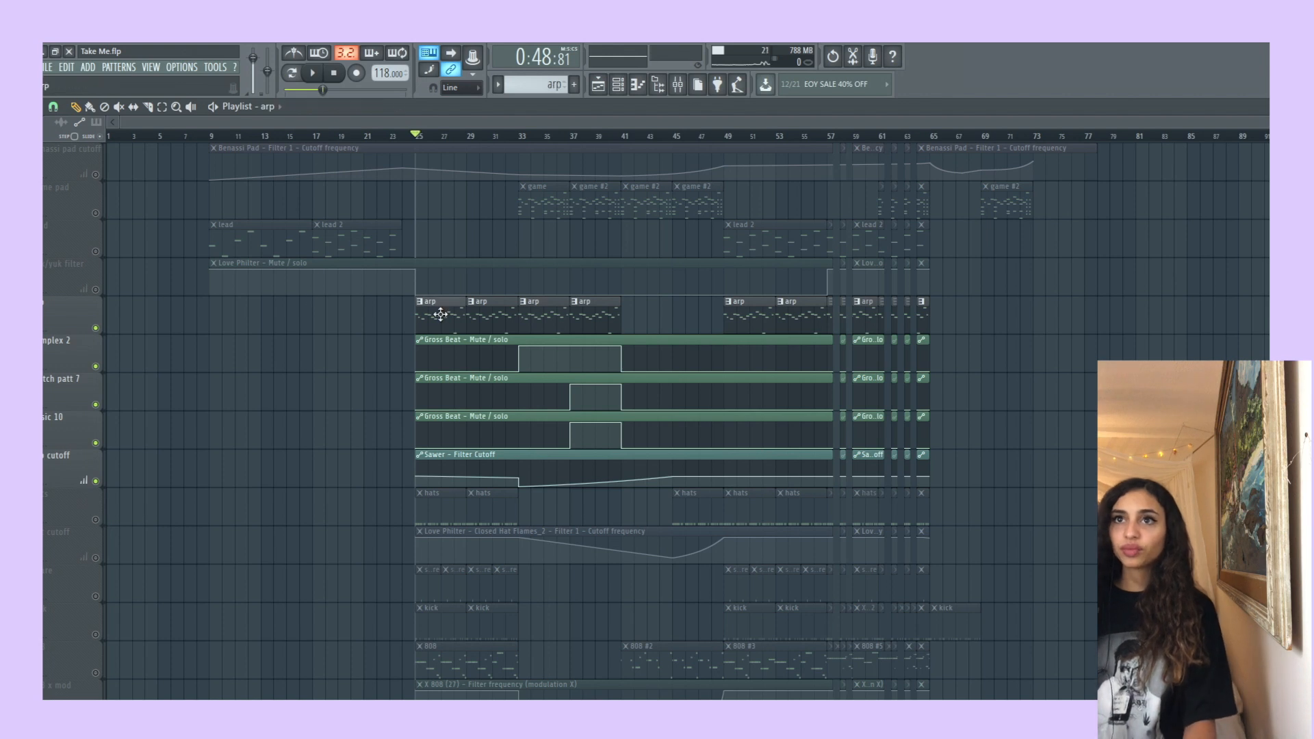
# Play the arp briefly, and examine the Sawer notes in its pattern and the Sawer synth's FG Trasher preset.
pyautogui.press('space')
pyautogui.press('space')
pyautogui.click(638, 85)
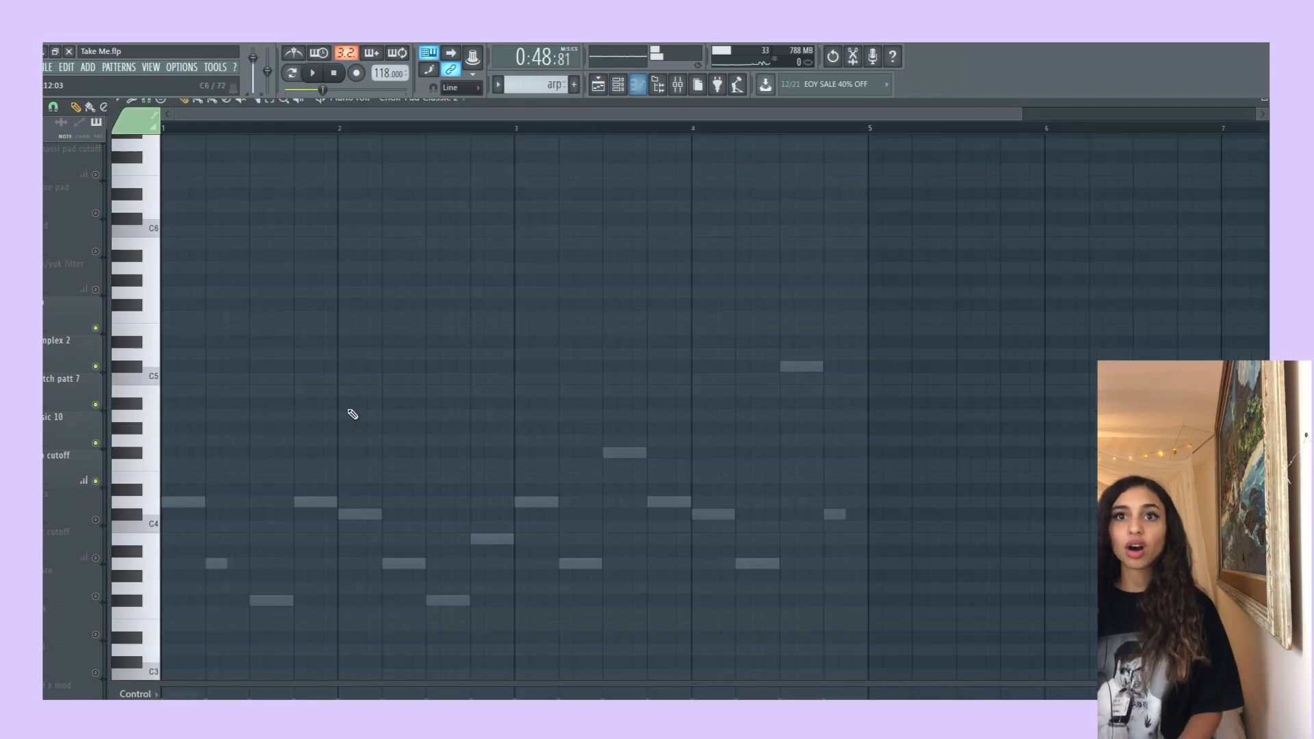
pyautogui.click(431, 98)
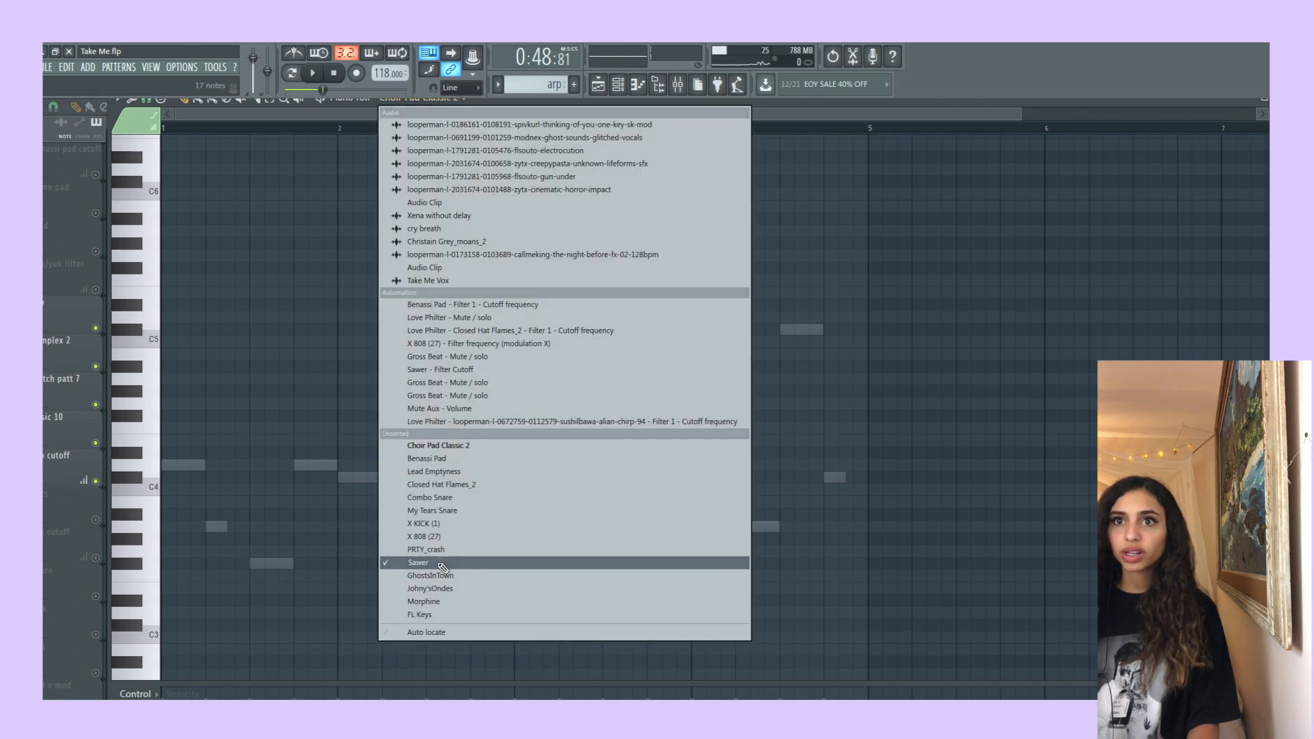
pyautogui.click(418, 562)
pyautogui.click(617, 84)
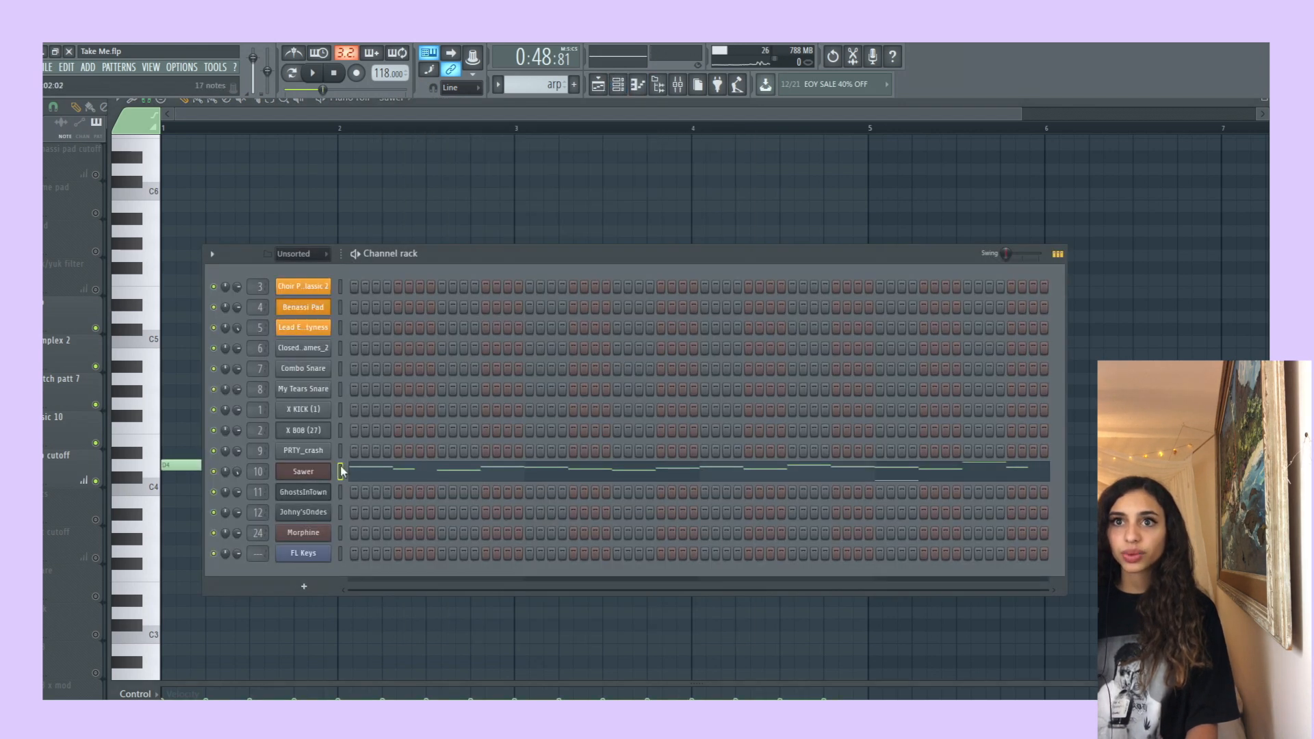
pyautogui.click(303, 471)
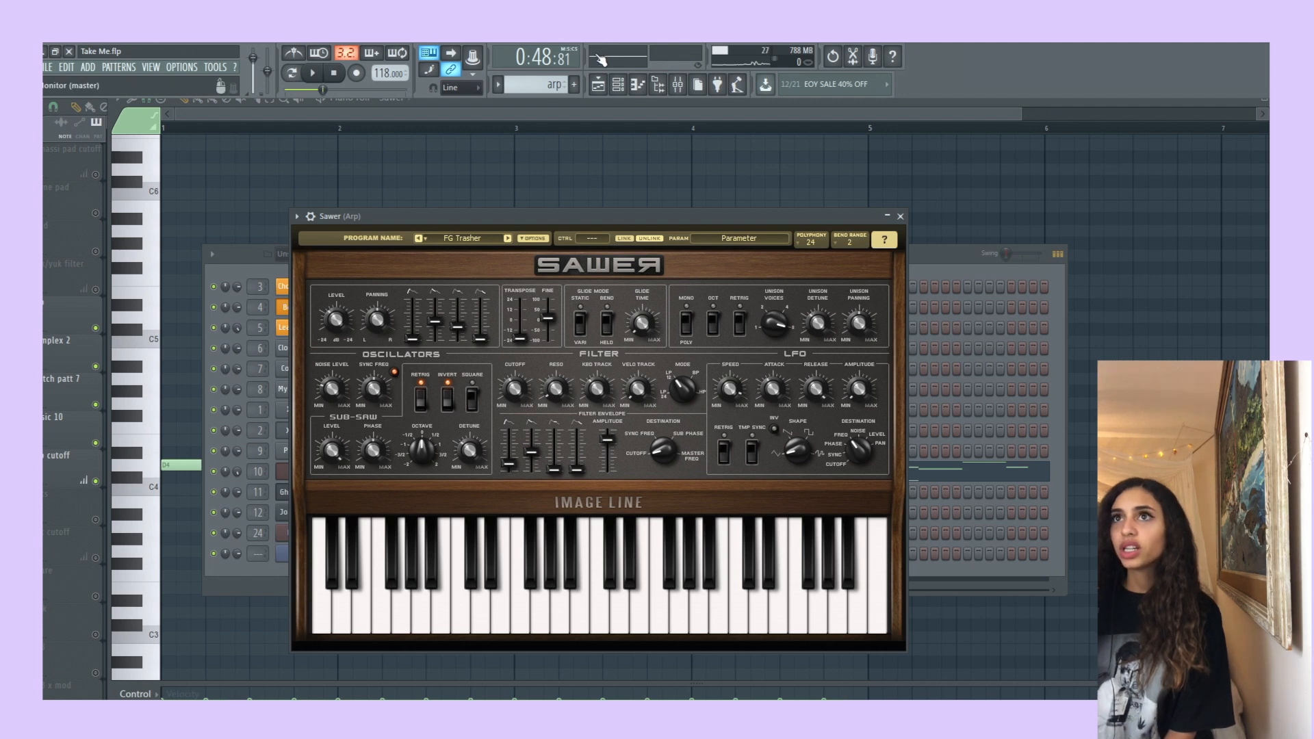
# Play the arp from bar 33 and examine the first Gross Beat effect on the Arp mixer track, set to Complex 2.
pyautogui.click(605, 92)
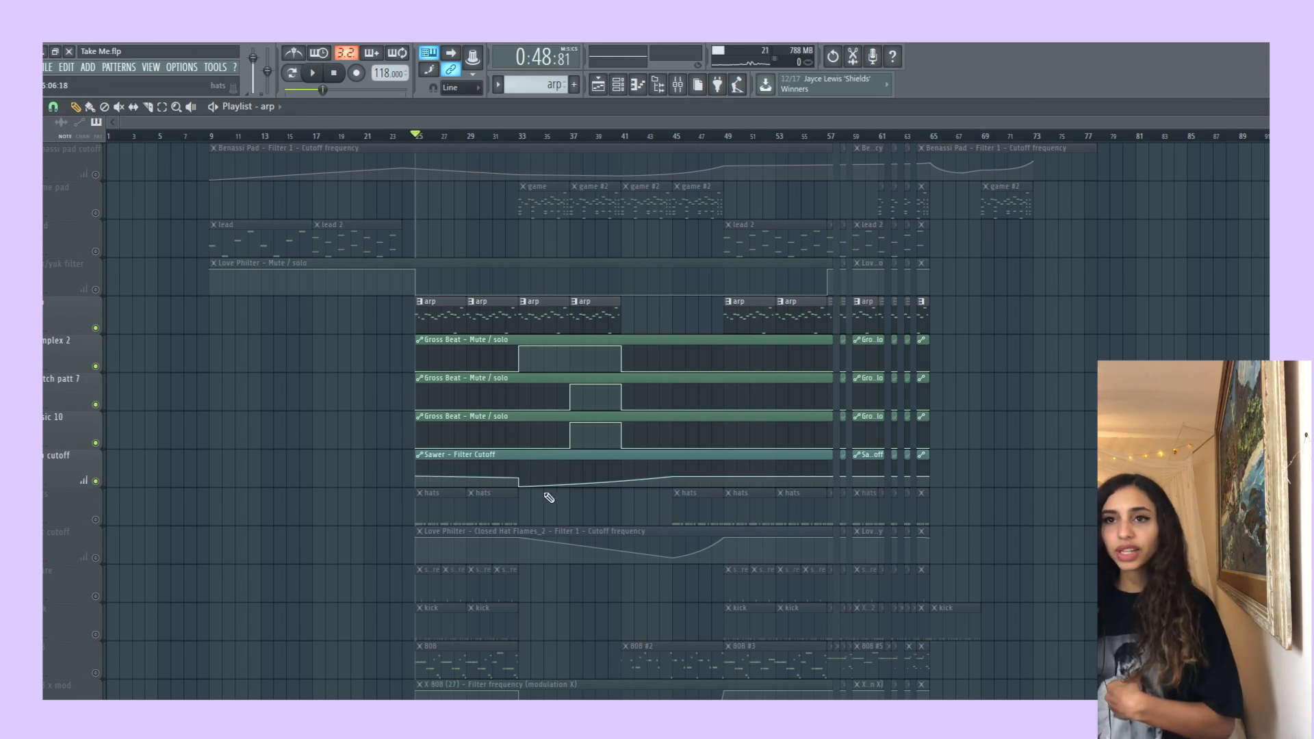
pyautogui.click(523, 140)
pyautogui.press('space')
pyautogui.press('space')
pyautogui.click(678, 87)
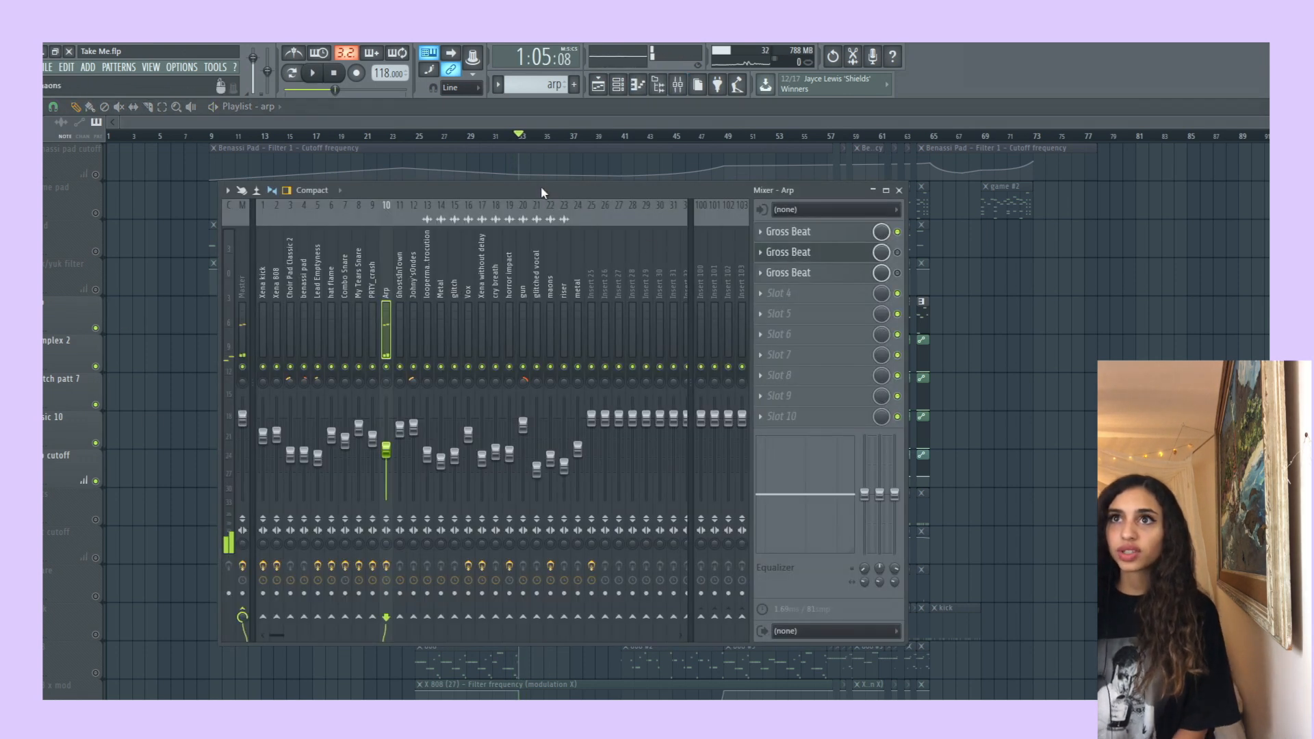
pyautogui.moveTo(542, 193); pyautogui.dragTo(585, 169)
pyautogui.click(843, 213)
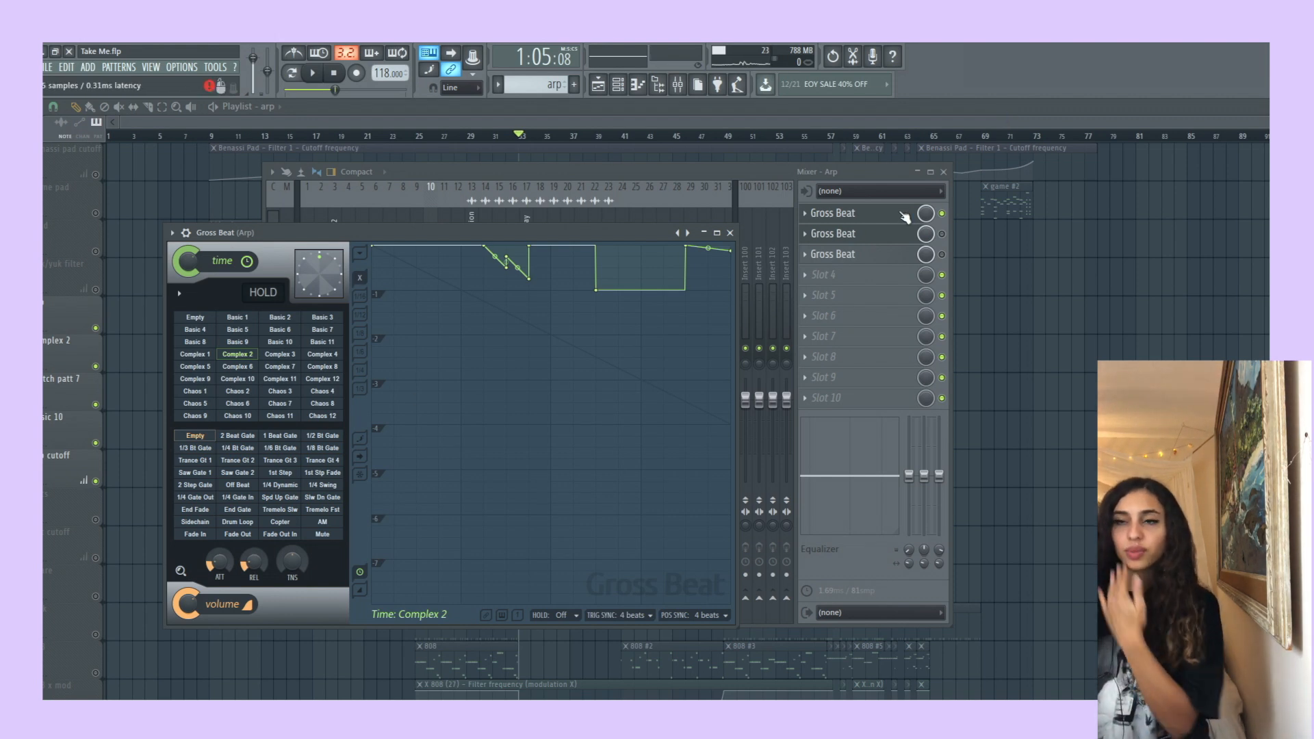
pyautogui.press('space')
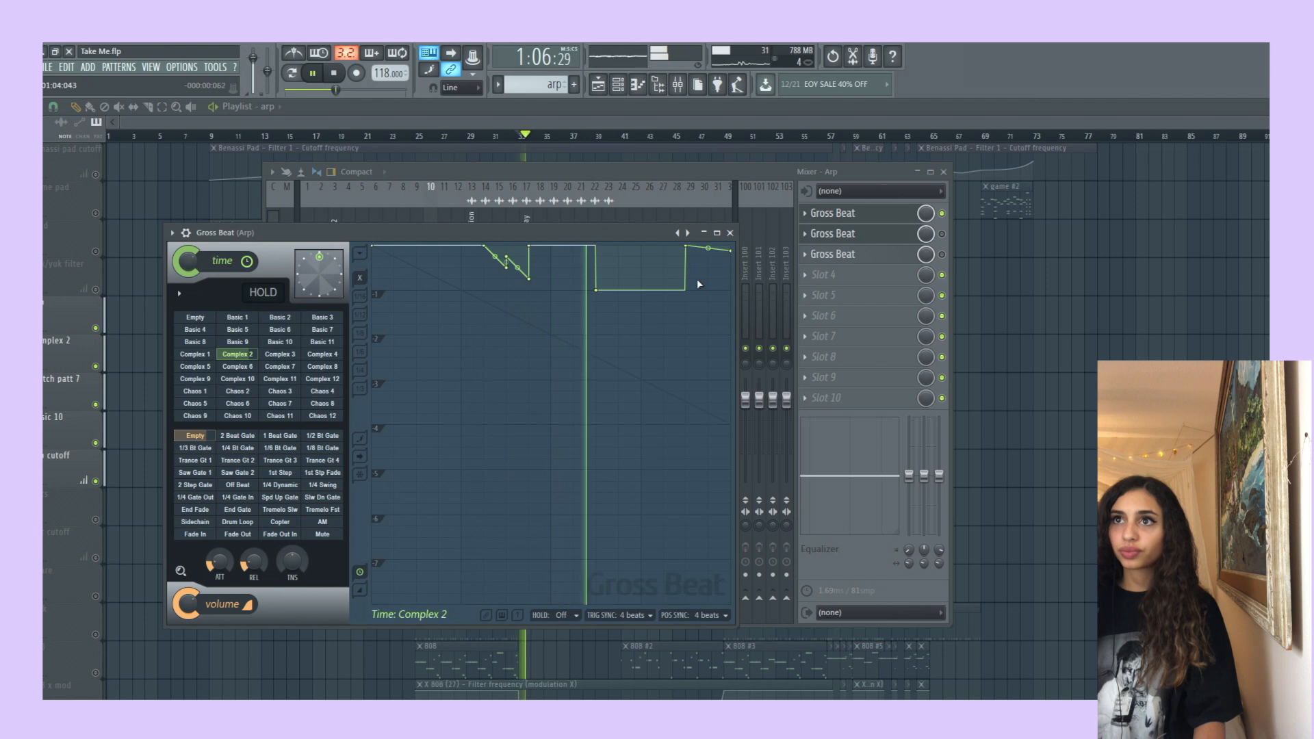
pyautogui.press('space')
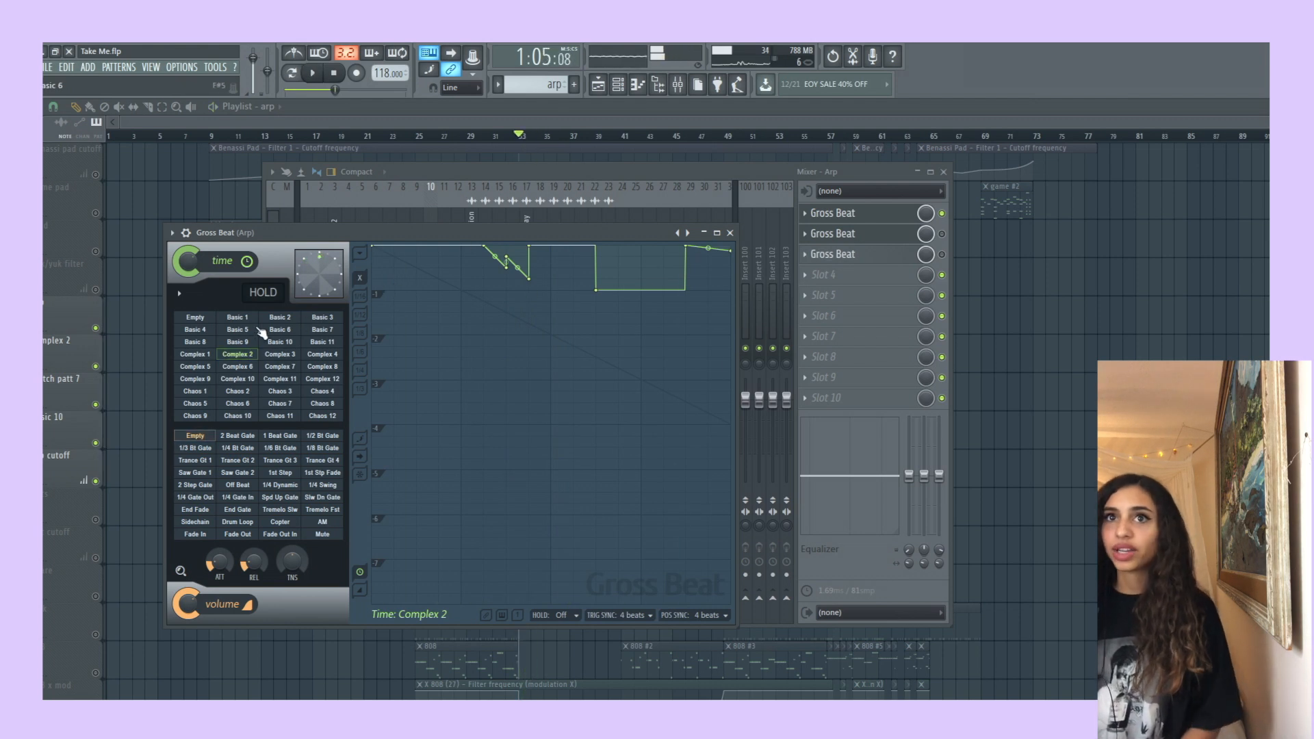
# View the second Gross Beat effect on the Arp mixer track and play the arp from around bar 37 with the mixer showing.
pyautogui.click(846, 235)
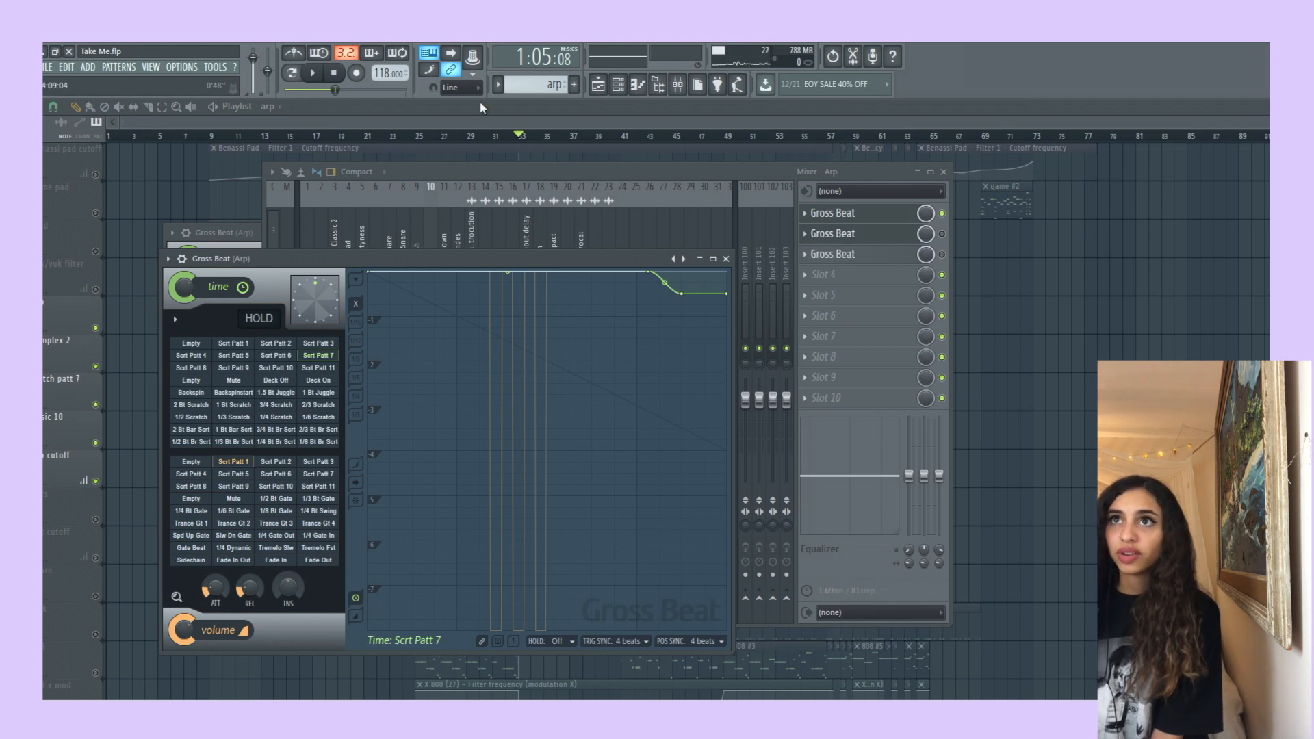
pyautogui.click(598, 85)
pyautogui.click(578, 137)
pyautogui.press('space')
pyautogui.press('F9')
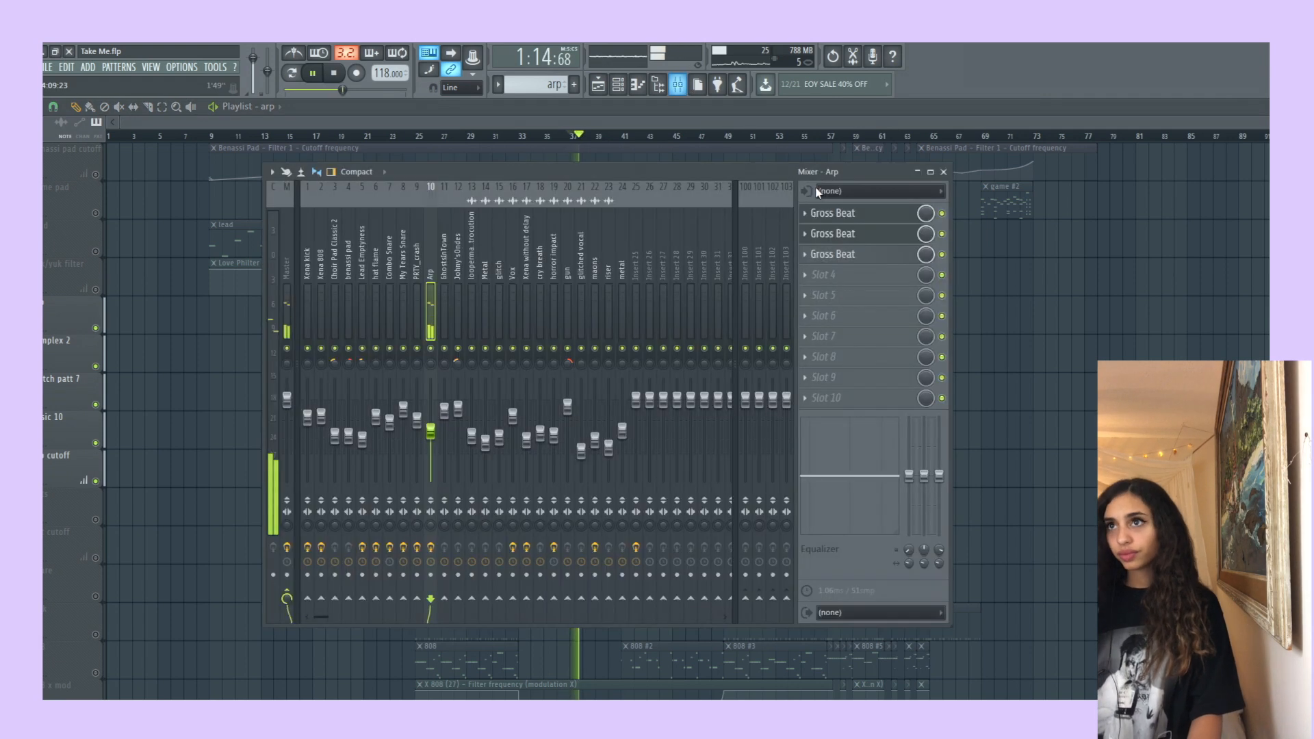
pyautogui.press('space')
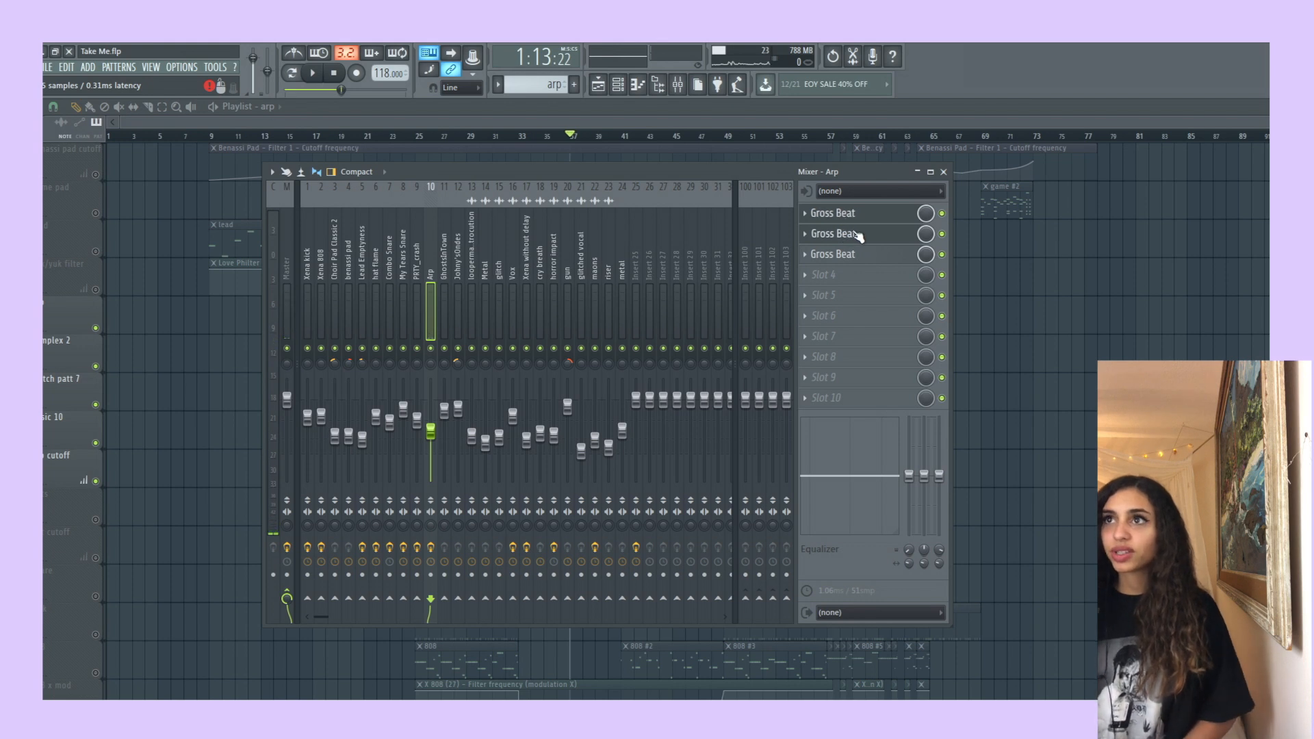
# Examine the Gross Beat slots set to Scrt Patt 7 and Basic 10, and play the arp through them.
pyautogui.click(855, 234)
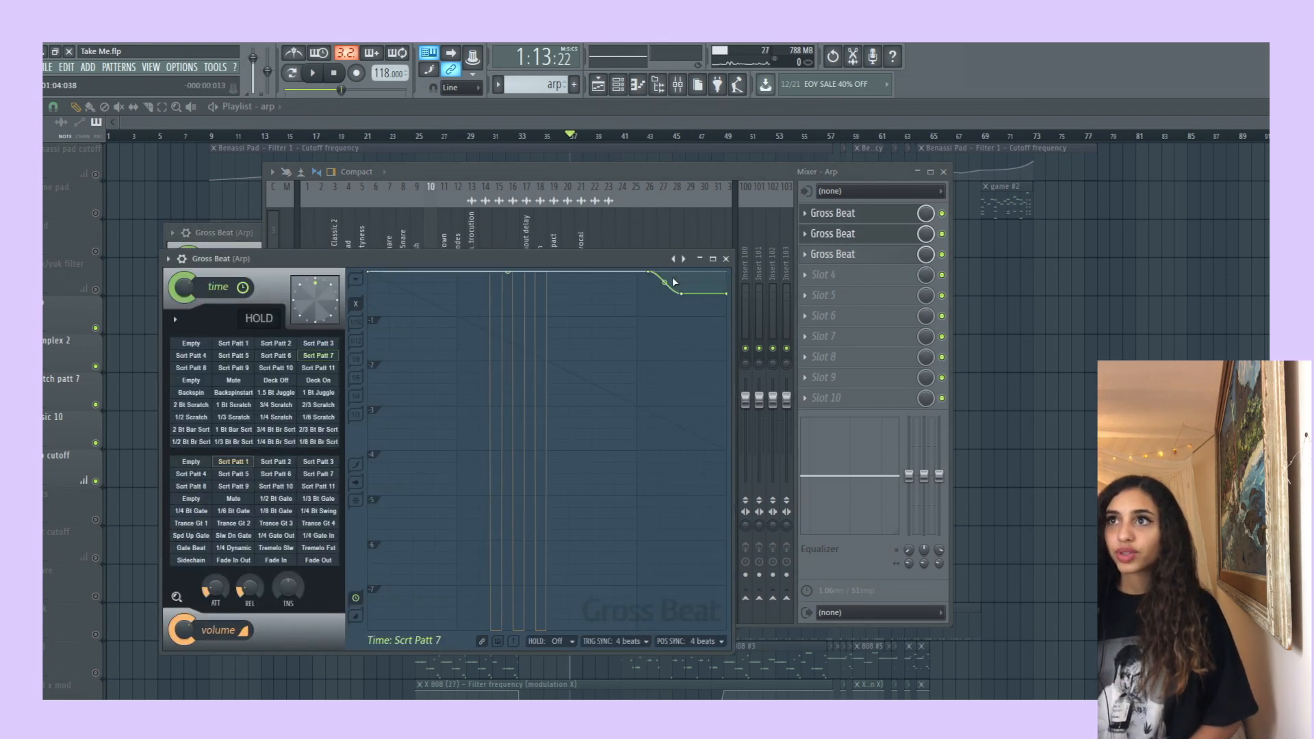
pyautogui.click(865, 257)
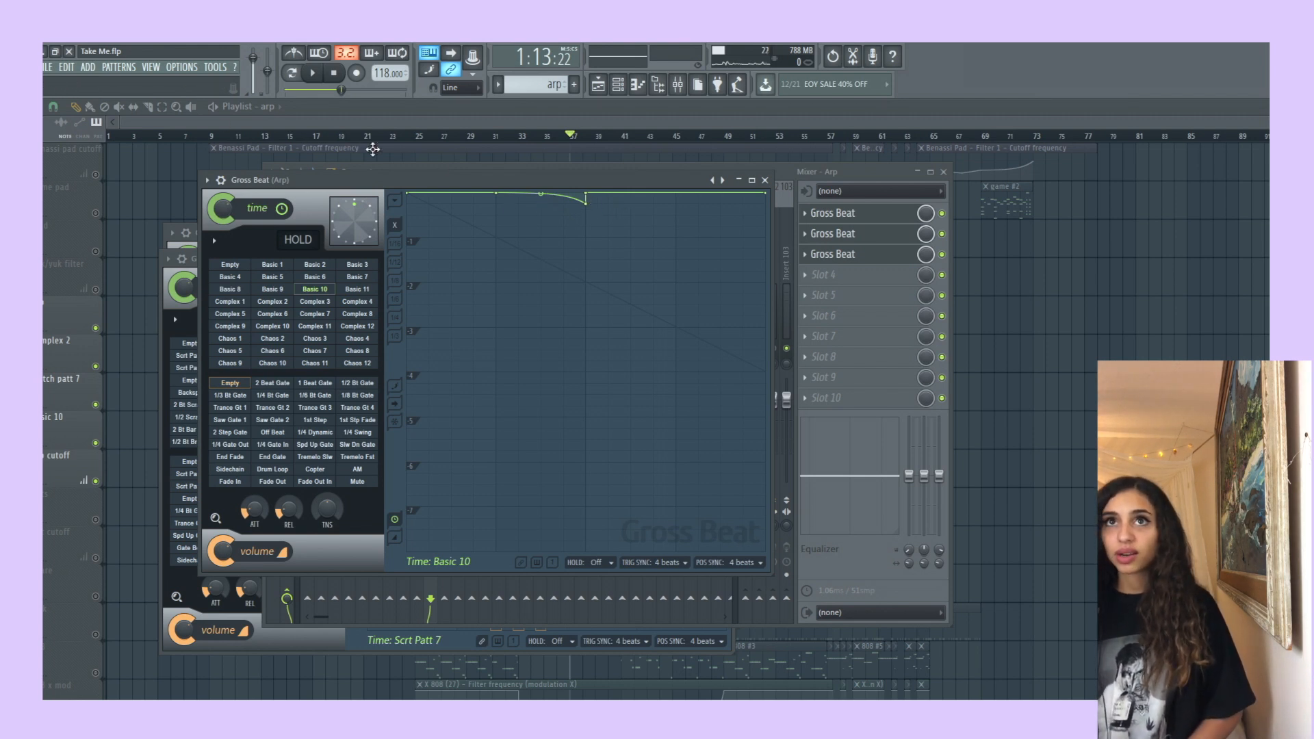
pyautogui.press('space')
pyautogui.press('space')
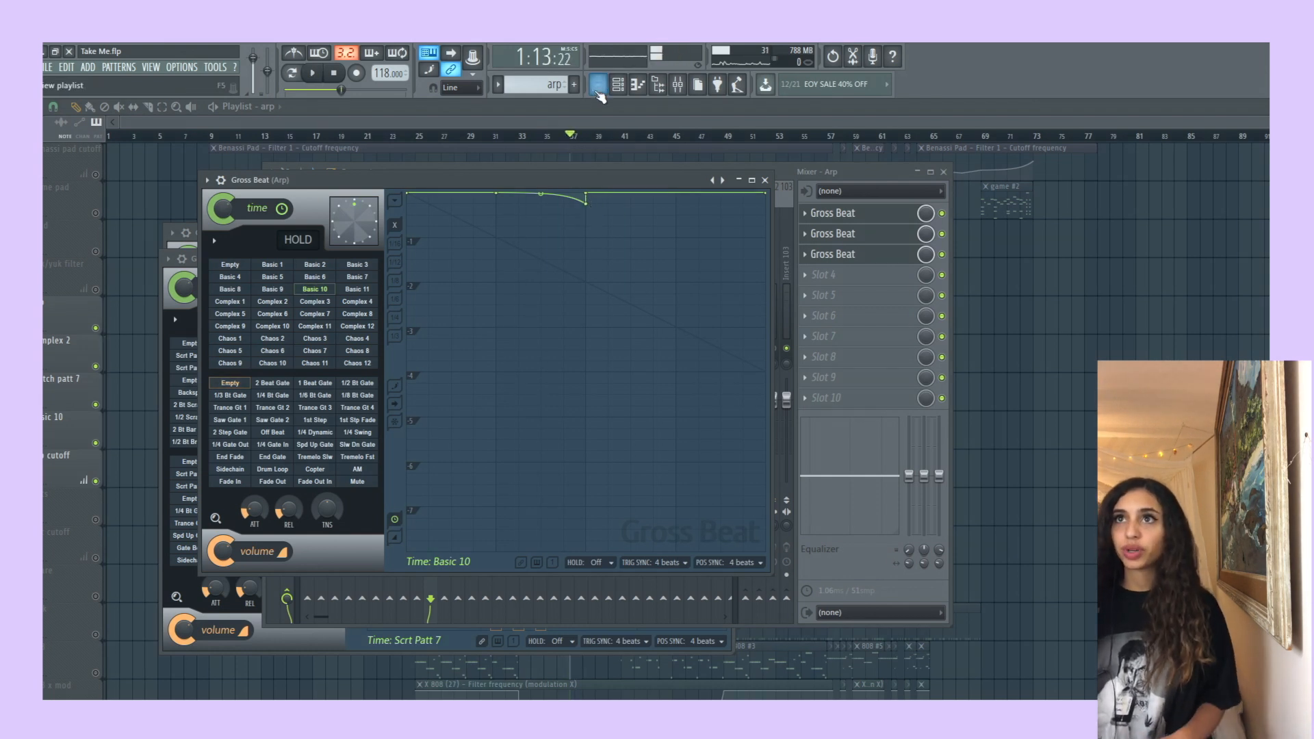
# Enable the hats, hat cutoff, snare, kick, 808 and 808 x mod tracks as well, and play the arrangement from bar 25.
pyautogui.click(597, 84)
pyautogui.scroll(-1, 219, 511)
pyautogui.click(96, 481)
pyautogui.click(417, 136)
pyautogui.click(96, 520)
pyautogui.click(96, 558)
pyautogui.scroll(-2, 220, 543)
pyautogui.click(96, 519)
pyautogui.click(96, 558)
pyautogui.click(96, 596)
pyautogui.click(433, 498)
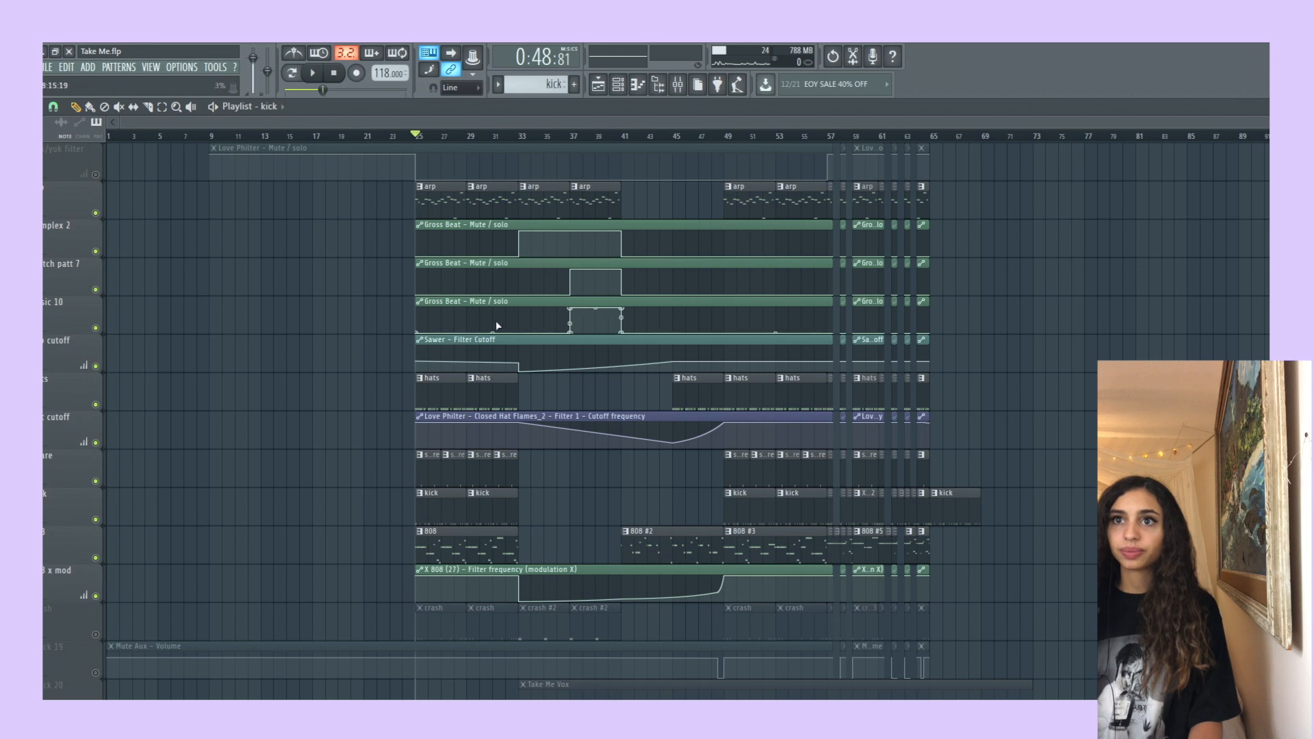
pyautogui.press('space')
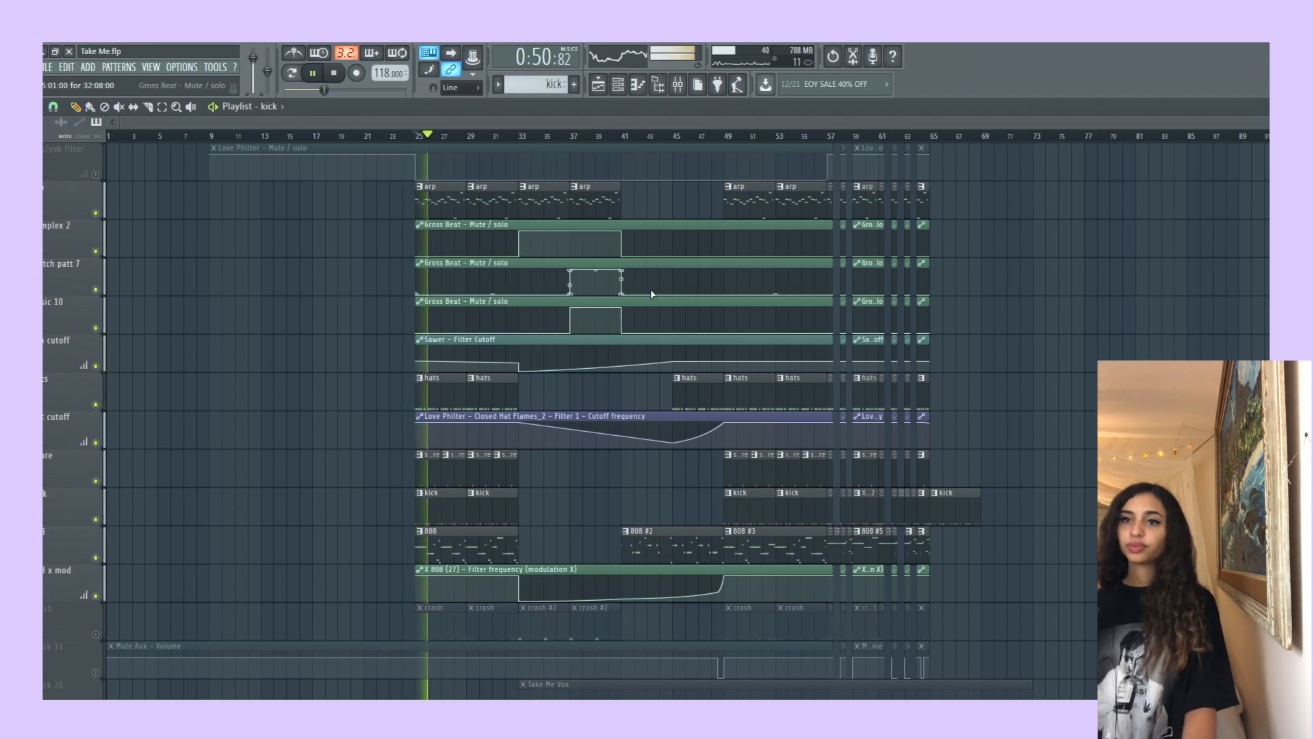
pyautogui.scroll(5, 653, 614)
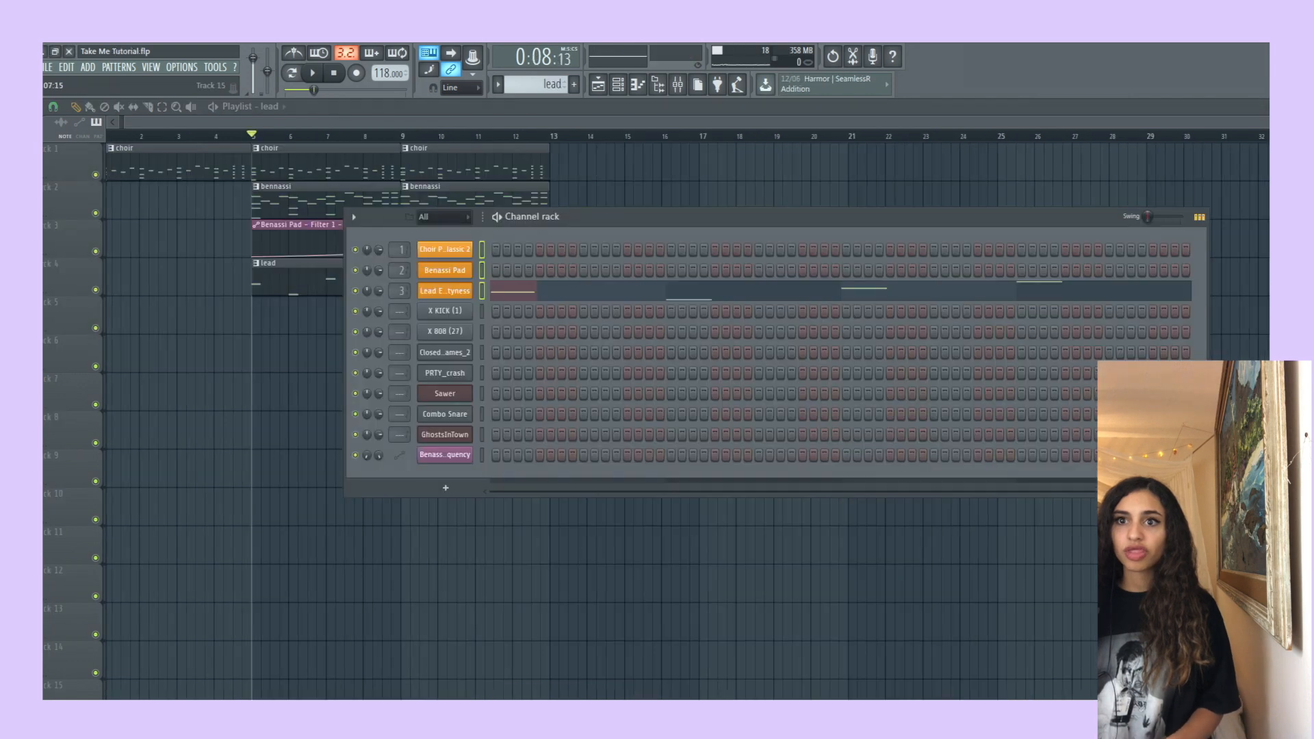
# In the Take Me Tutorial project, create an empty pattern, place it on track 5 at bar 13, and set the playback position there.
pyautogui.click(527, 113)
pyautogui.click(618, 85)
pyautogui.click(574, 85)
pyautogui.press('Escape')
pyautogui.click(574, 84)
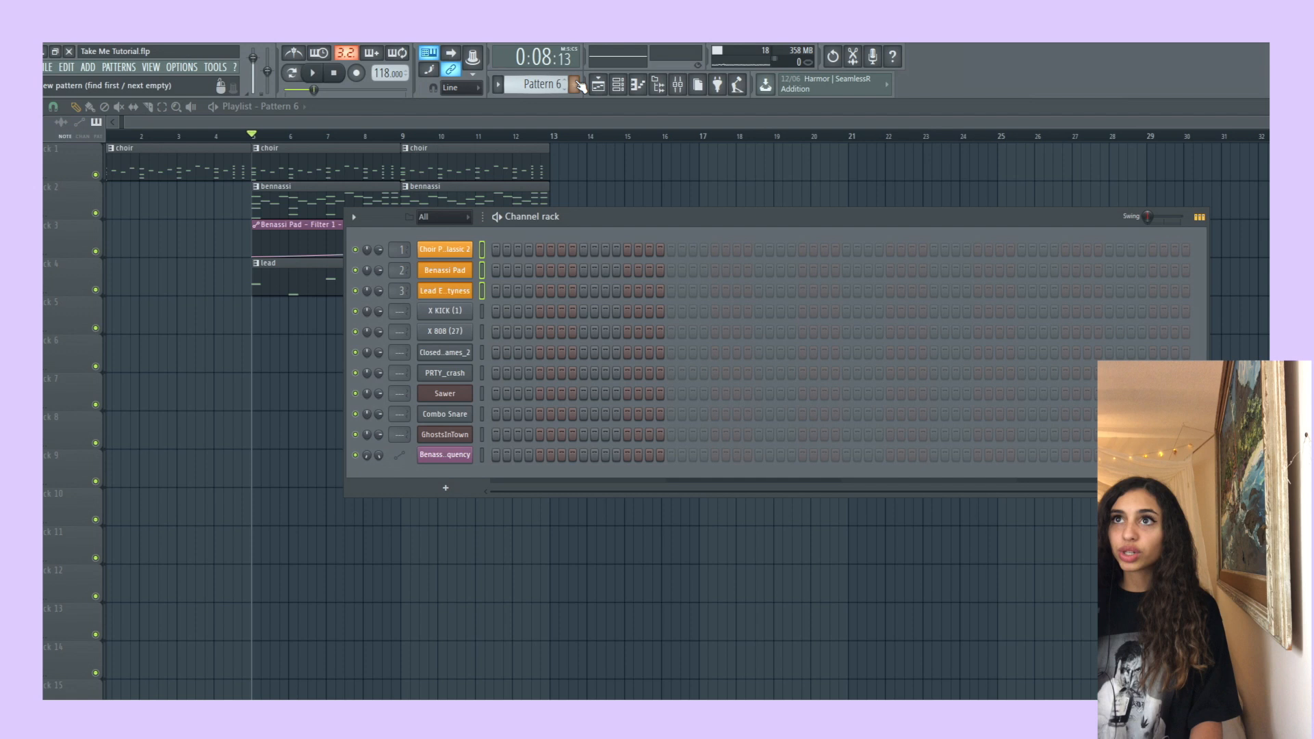
pyautogui.click(618, 84)
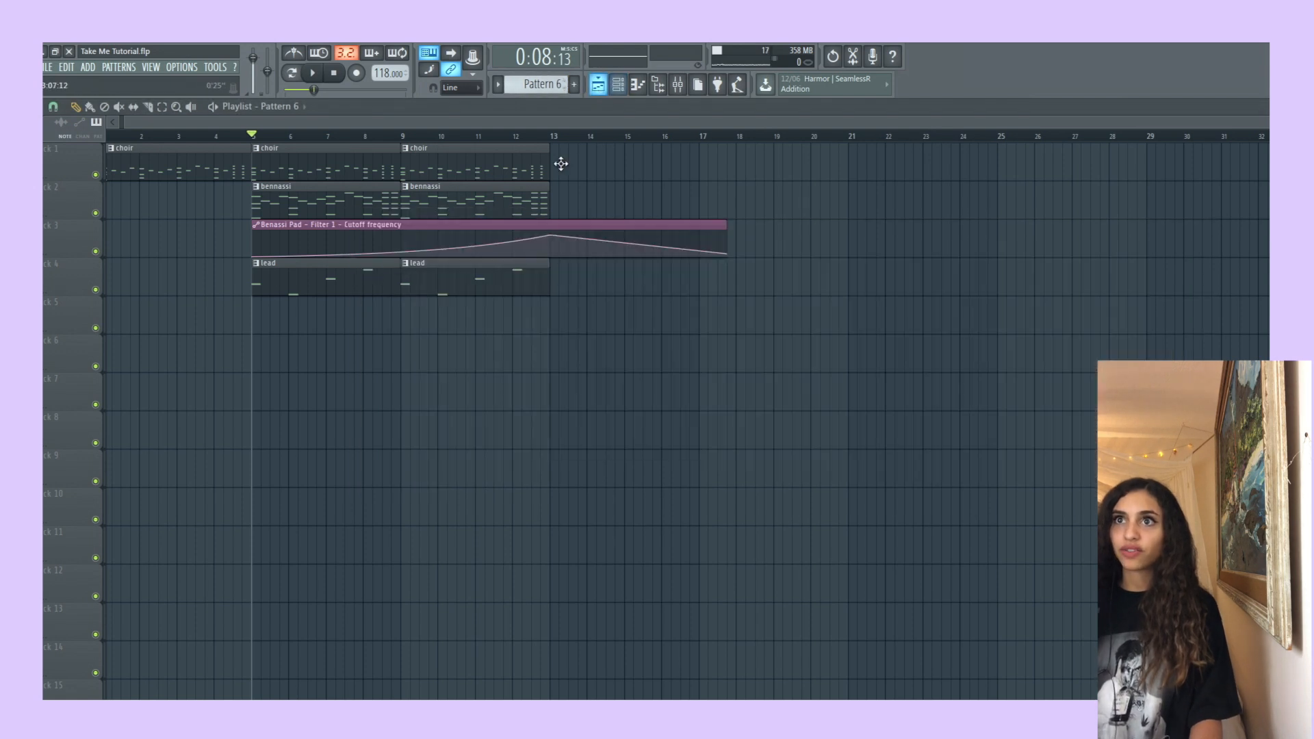
pyautogui.click(560, 313)
pyautogui.moveTo(586, 320); pyautogui.dragTo(693, 355)
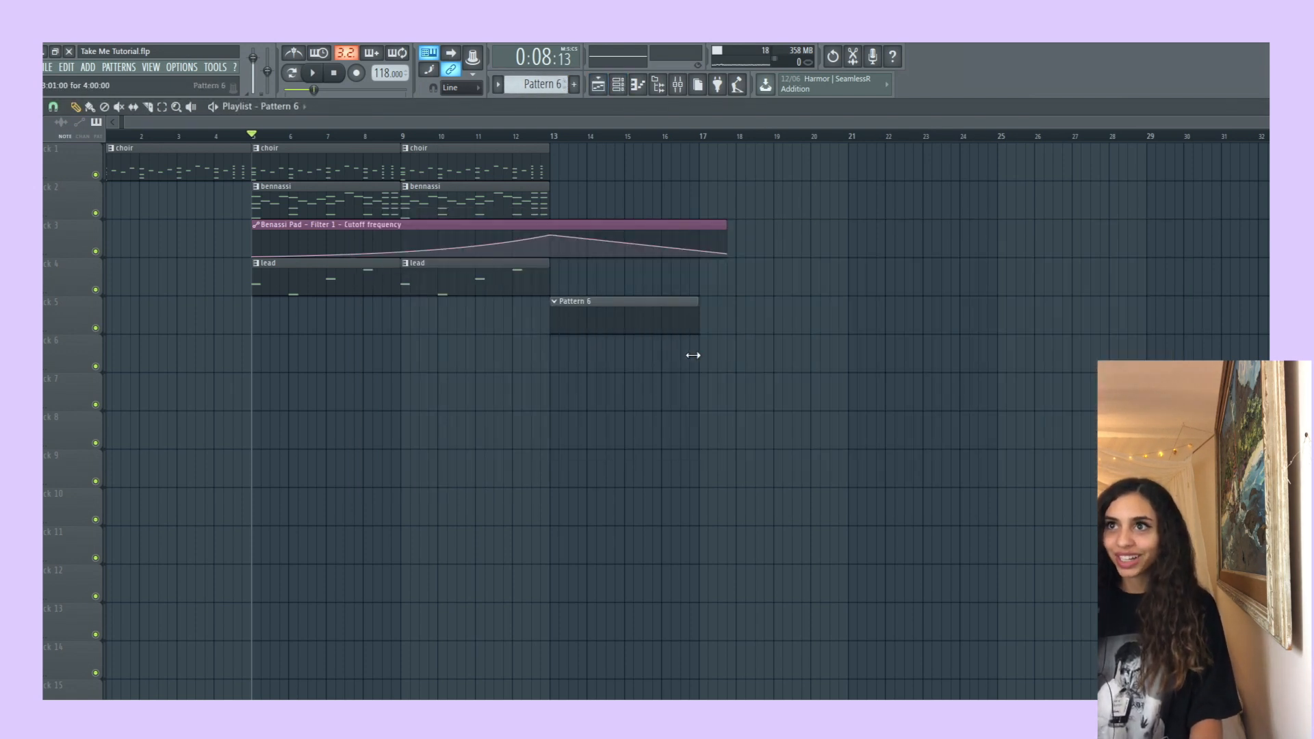
pyautogui.click(557, 139)
pyautogui.moveTo(557, 124); pyautogui.dragTo(643, 123)
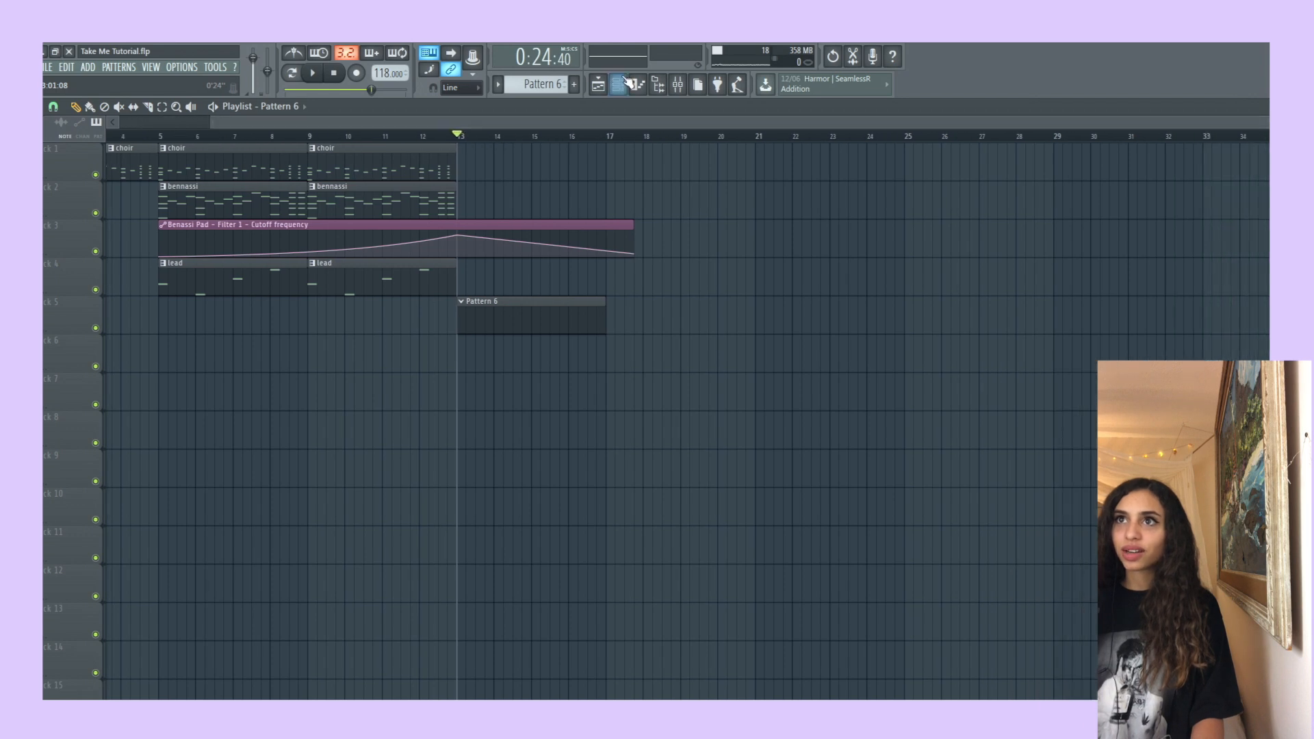
# Program X KICK (1) hits on steps 1–3, 7, 13, 15, 17–19, 25, 28 and 31, playing the pattern to check the rhythm.
pyautogui.click(618, 85)
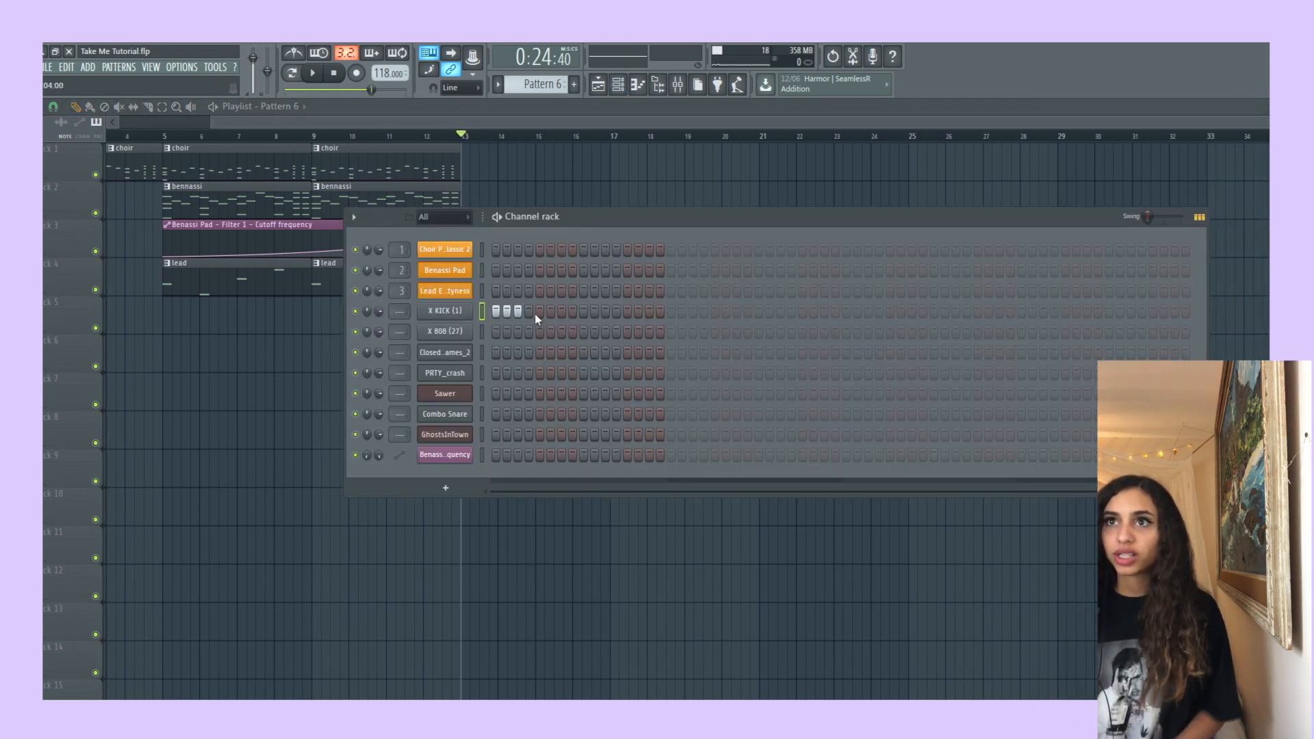
pyautogui.press('space')
pyautogui.click(560, 312)
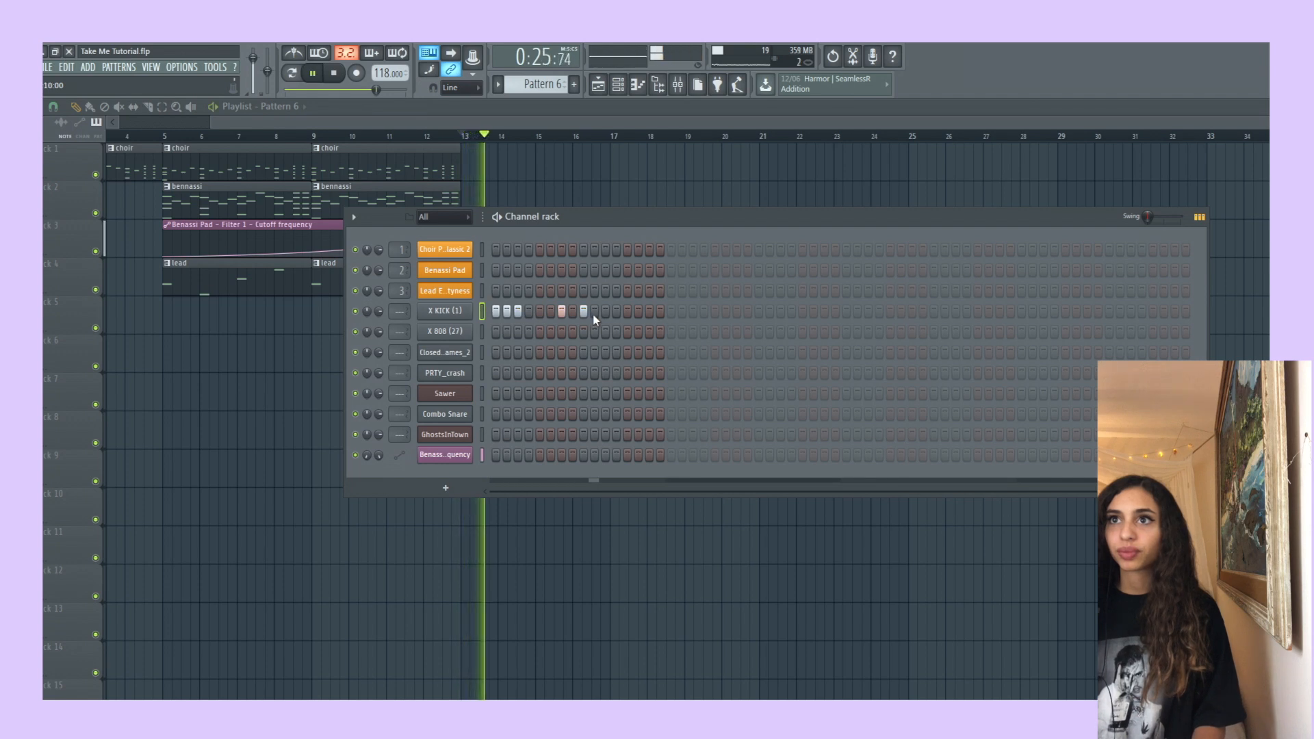
pyautogui.click(628, 312)
pyautogui.click(649, 311)
pyautogui.click(671, 312)
pyautogui.click(682, 311)
pyautogui.click(693, 311)
pyautogui.press('space')
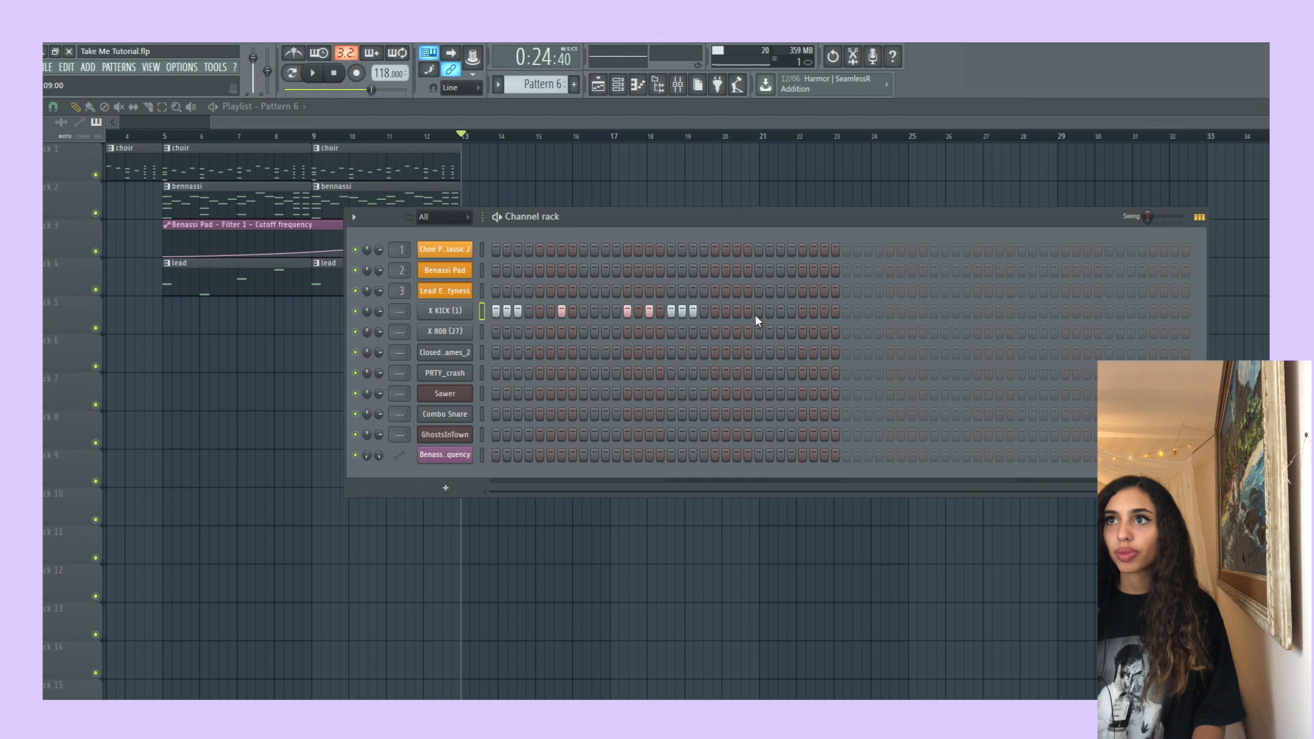
pyautogui.press('space')
pyautogui.click(792, 311)
pyautogui.click(824, 311)
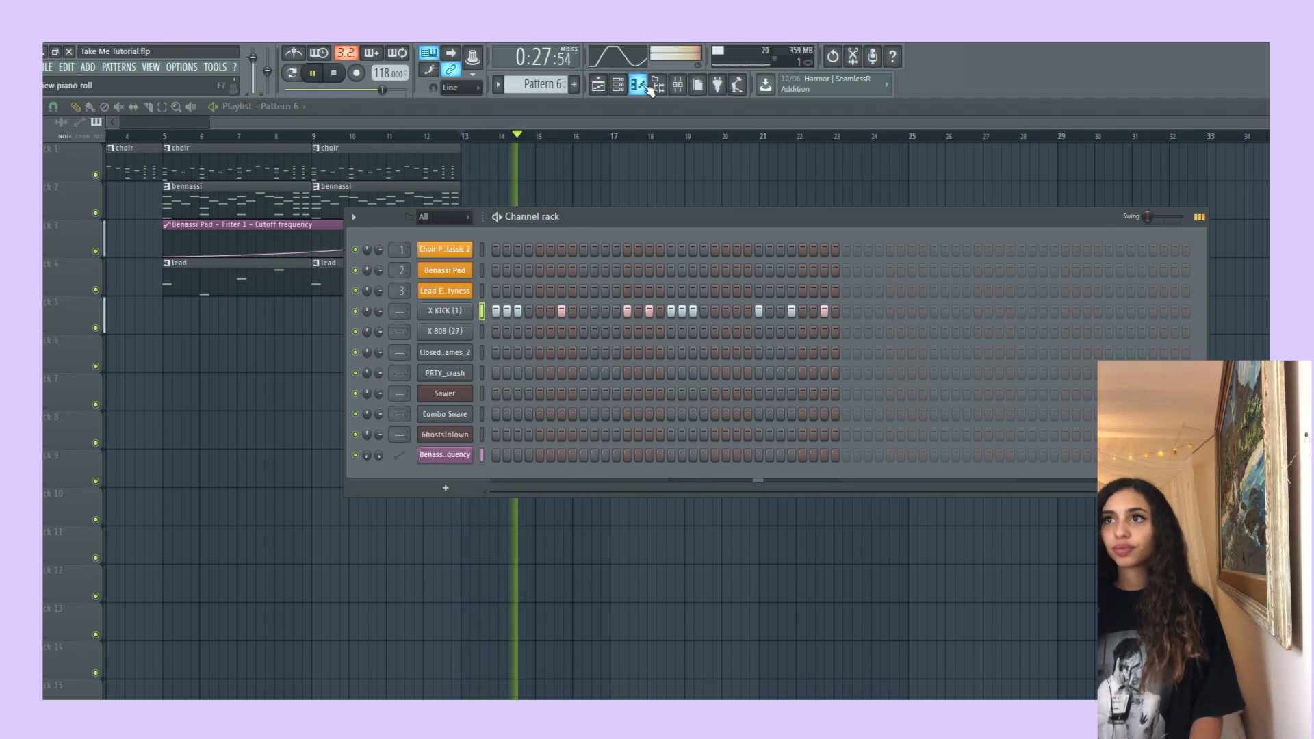
# Stop playback and duplicate all the kick notes from bars 1–2 into bars 3–4 in the piano roll.
pyautogui.click(649, 85)
pyautogui.press('space')
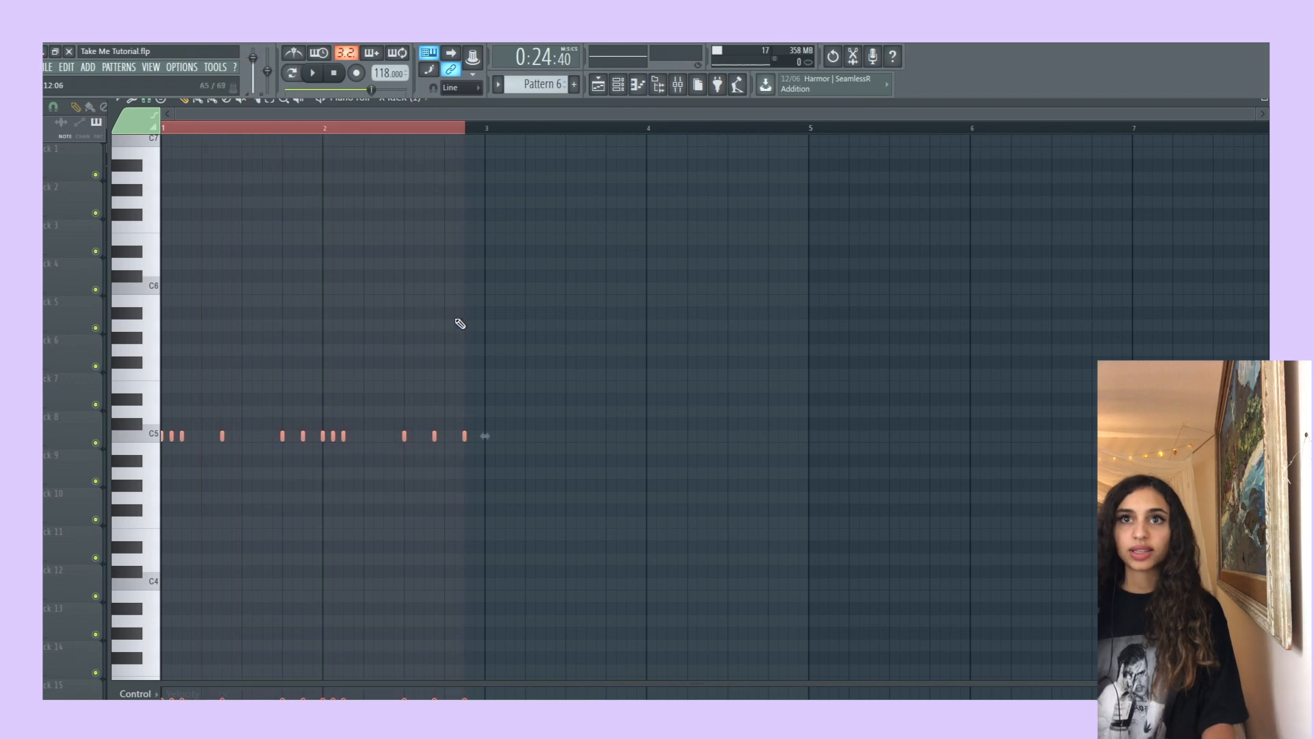
pyautogui.moveTo(1260, 115); pyautogui.dragTo(980, 144)
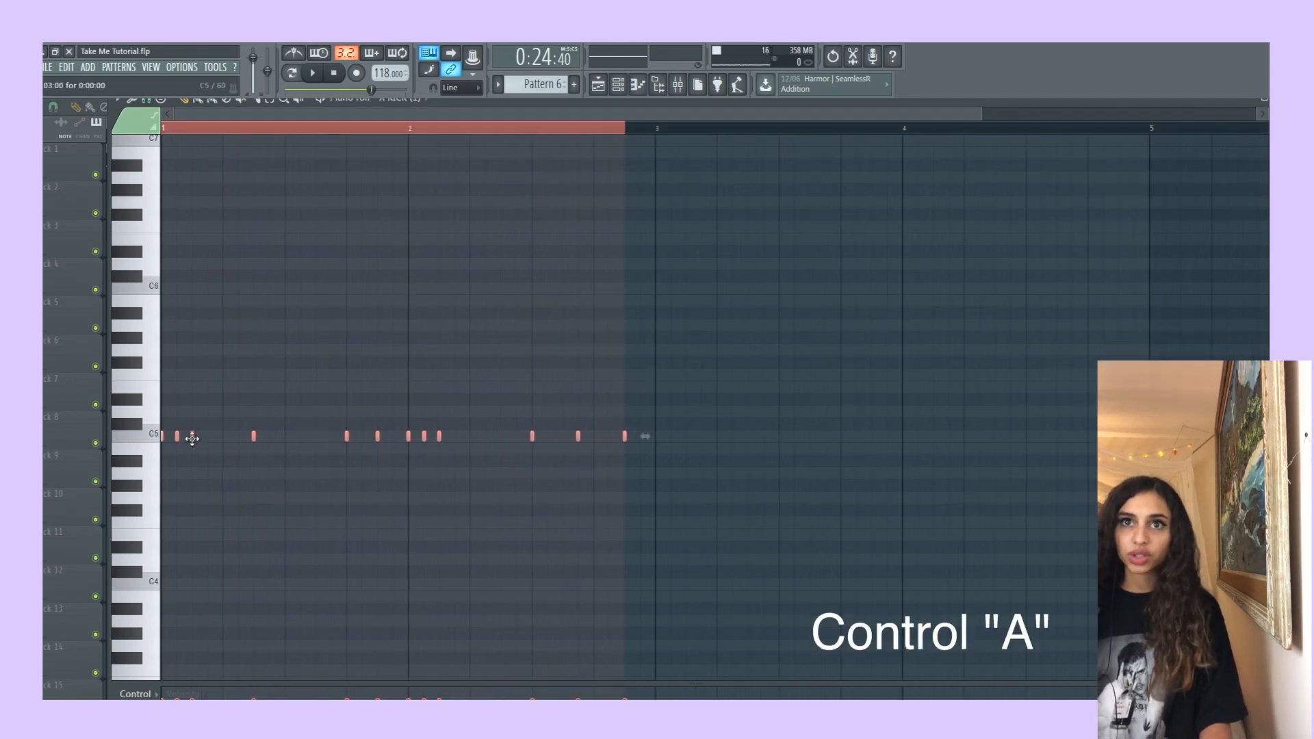
pyautogui.moveTo(191, 438)
pyautogui.mouseDown()
pyautogui.moveTo(757, 437)
pyautogui.moveTo(178, 435)
pyautogui.moveTo(350, 455)
pyautogui.moveTo(182, 436)
pyautogui.mouseUp()
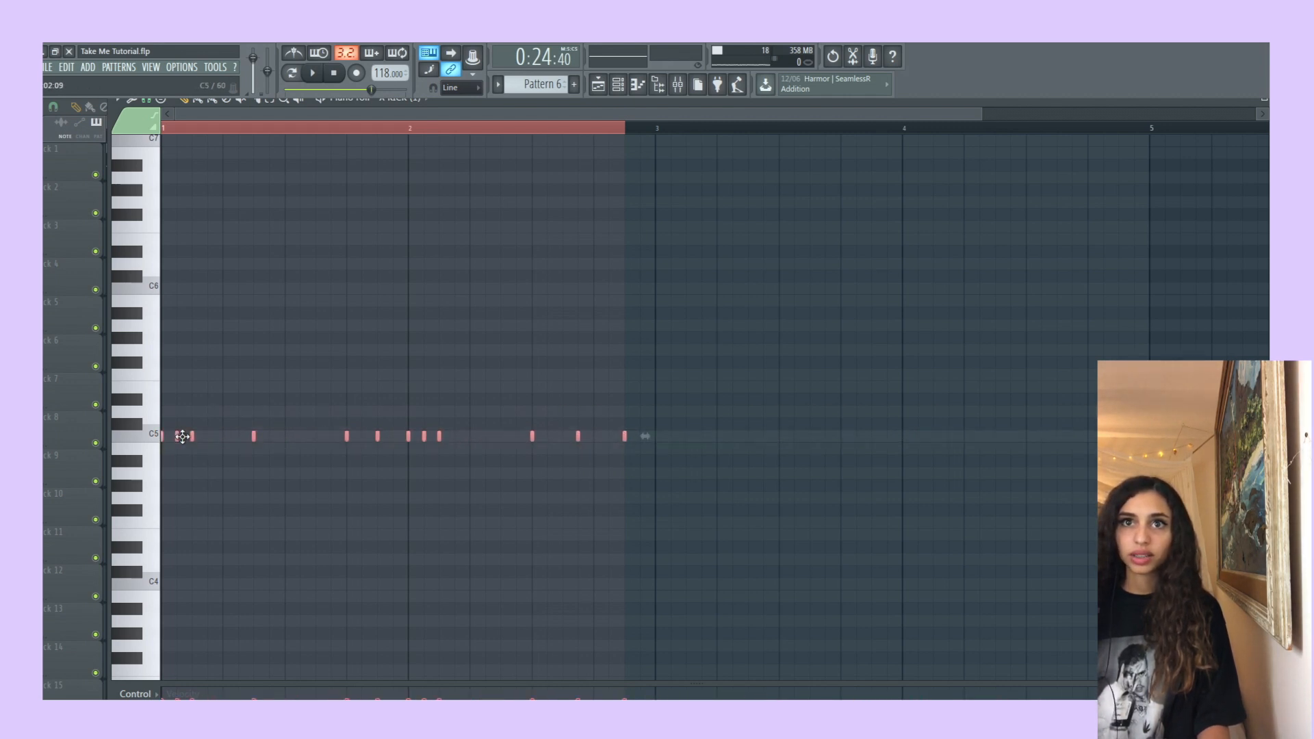
pyautogui.moveTo(178, 436); pyautogui.dragTo(672, 434)
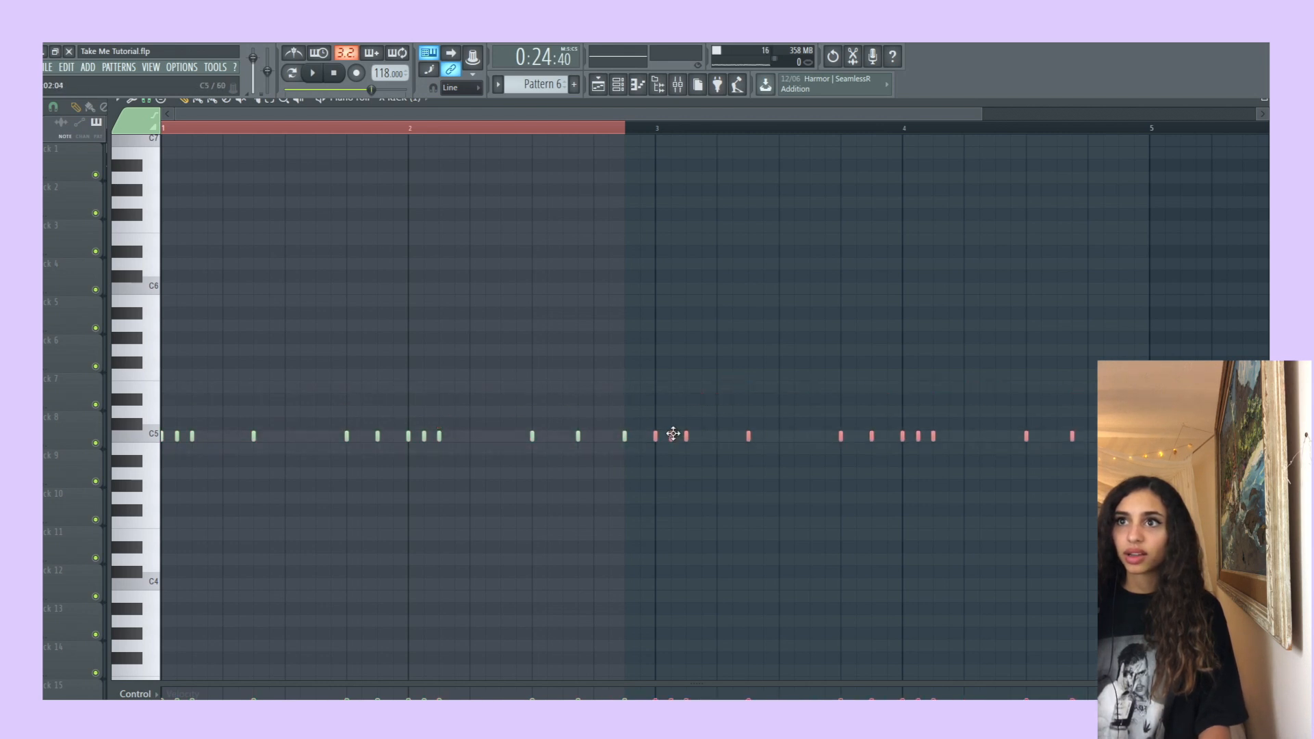
pyautogui.click(268, 102)
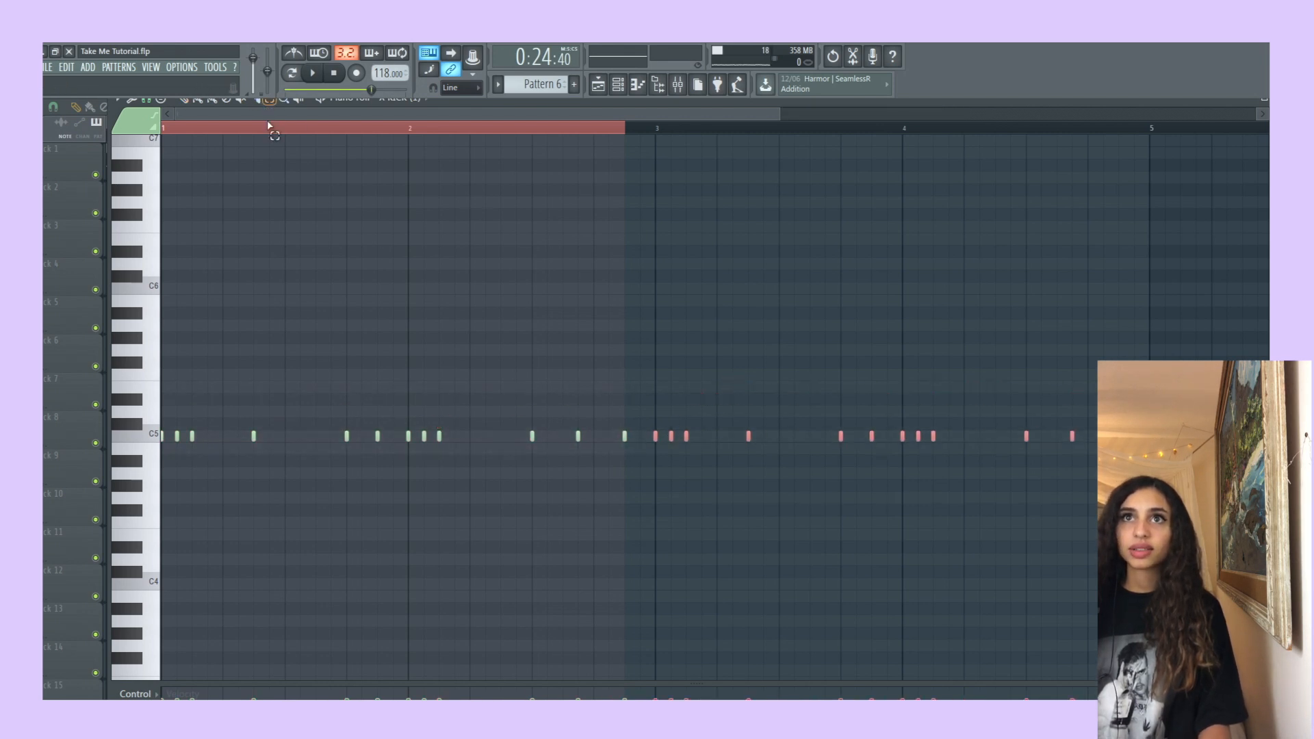
pyautogui.click(267, 124)
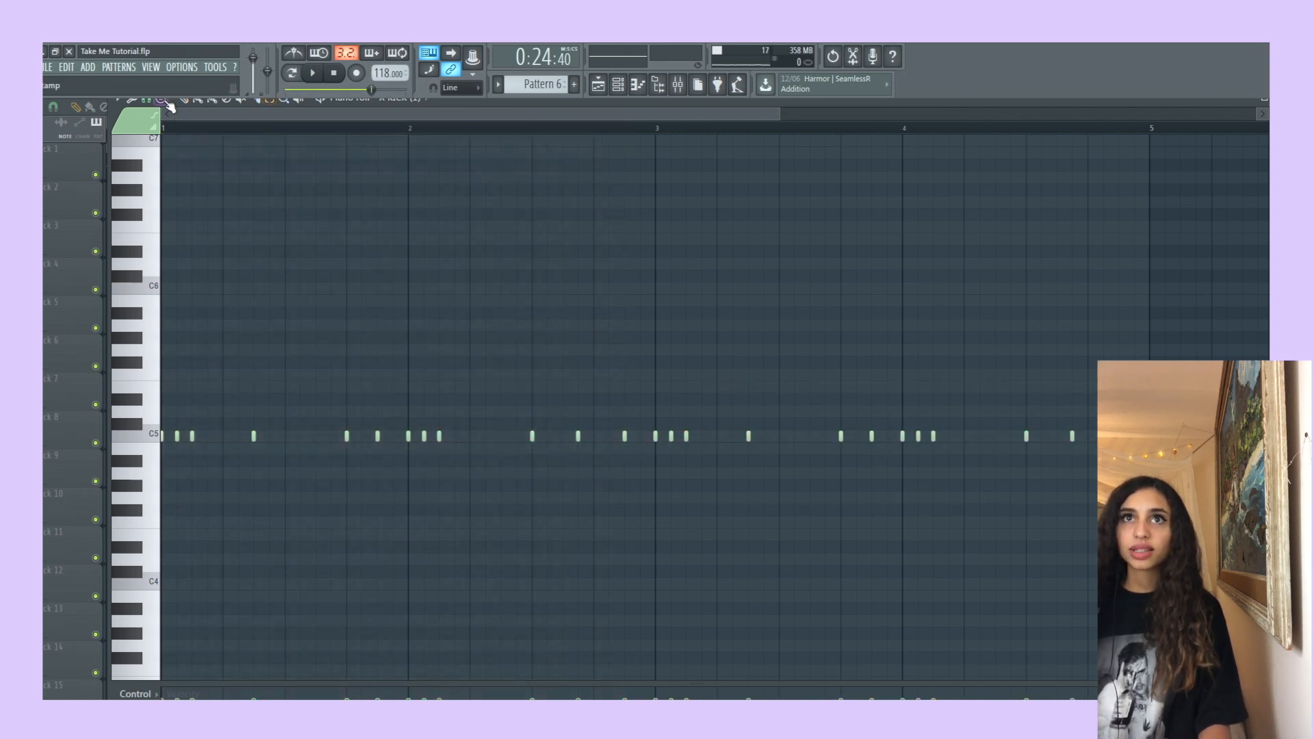
# Copy the kick's notes and paste them into the X 808 (27) channel.
pyautogui.click(617, 84)
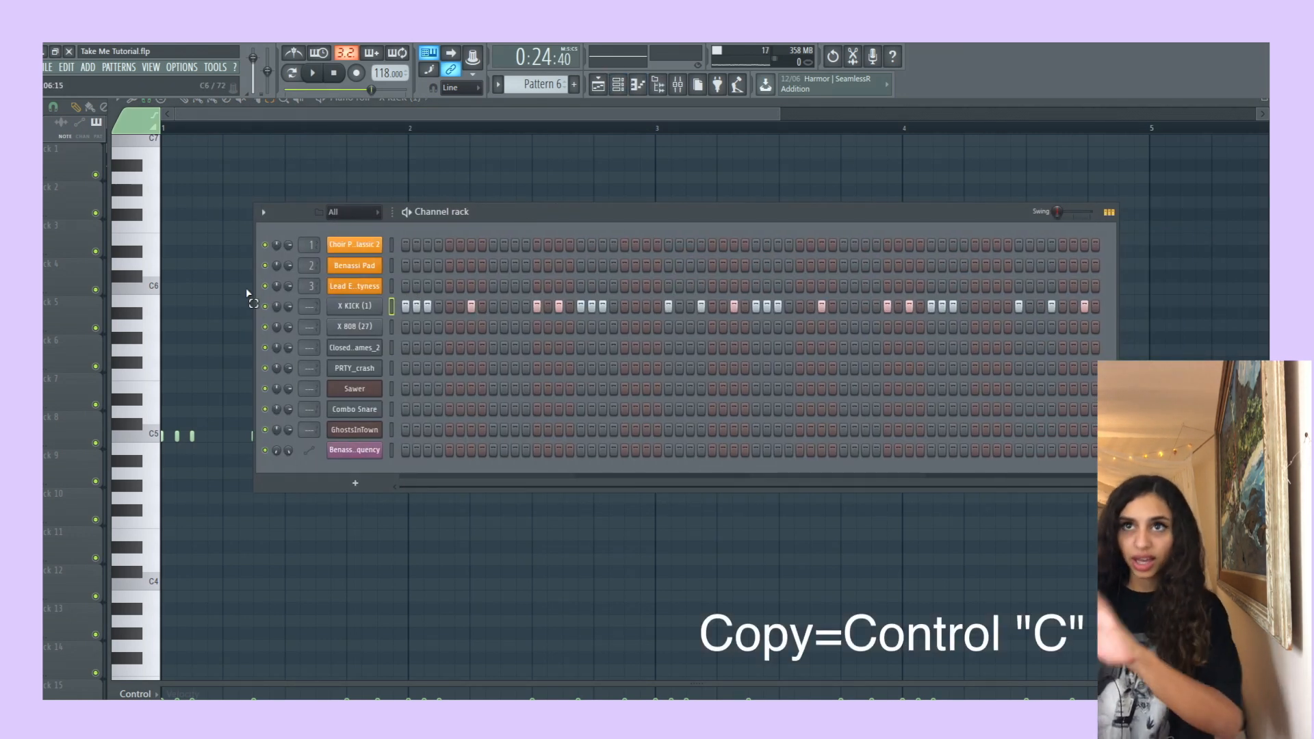
pyautogui.click(393, 327)
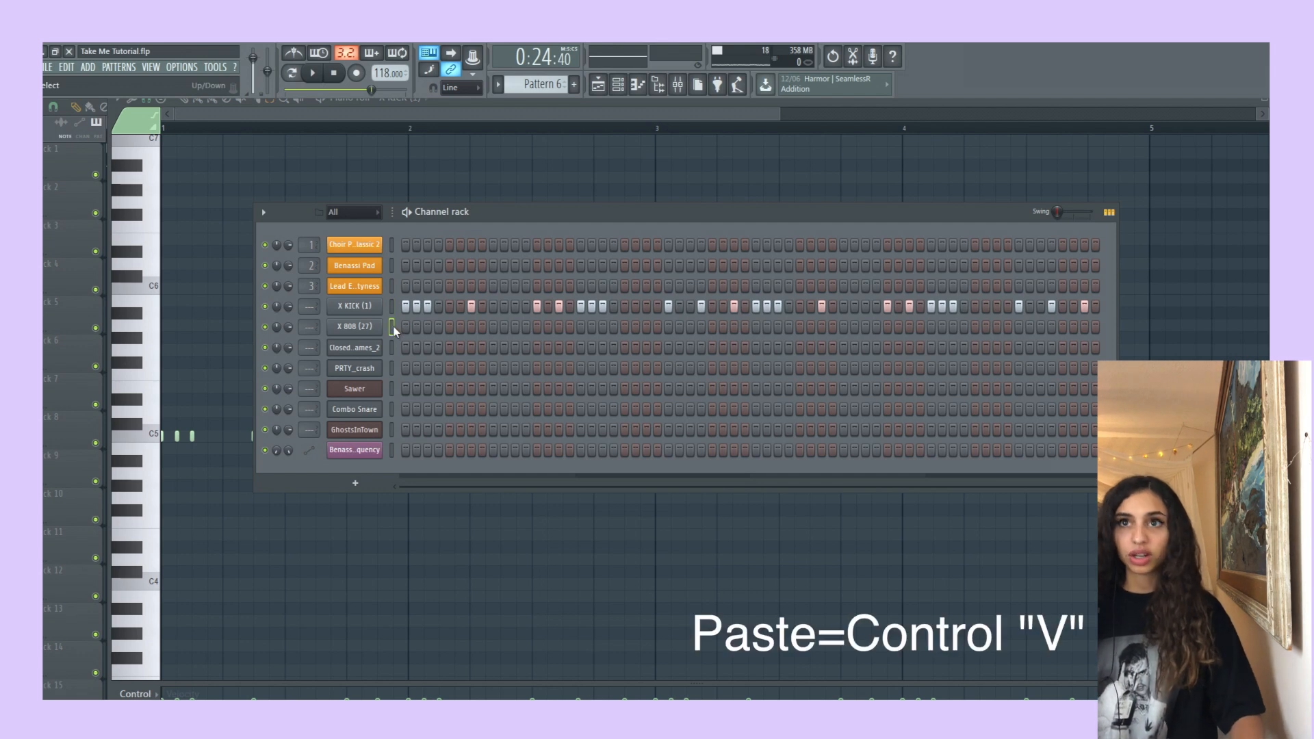
pyautogui.hotkey('ctrl', 'v')
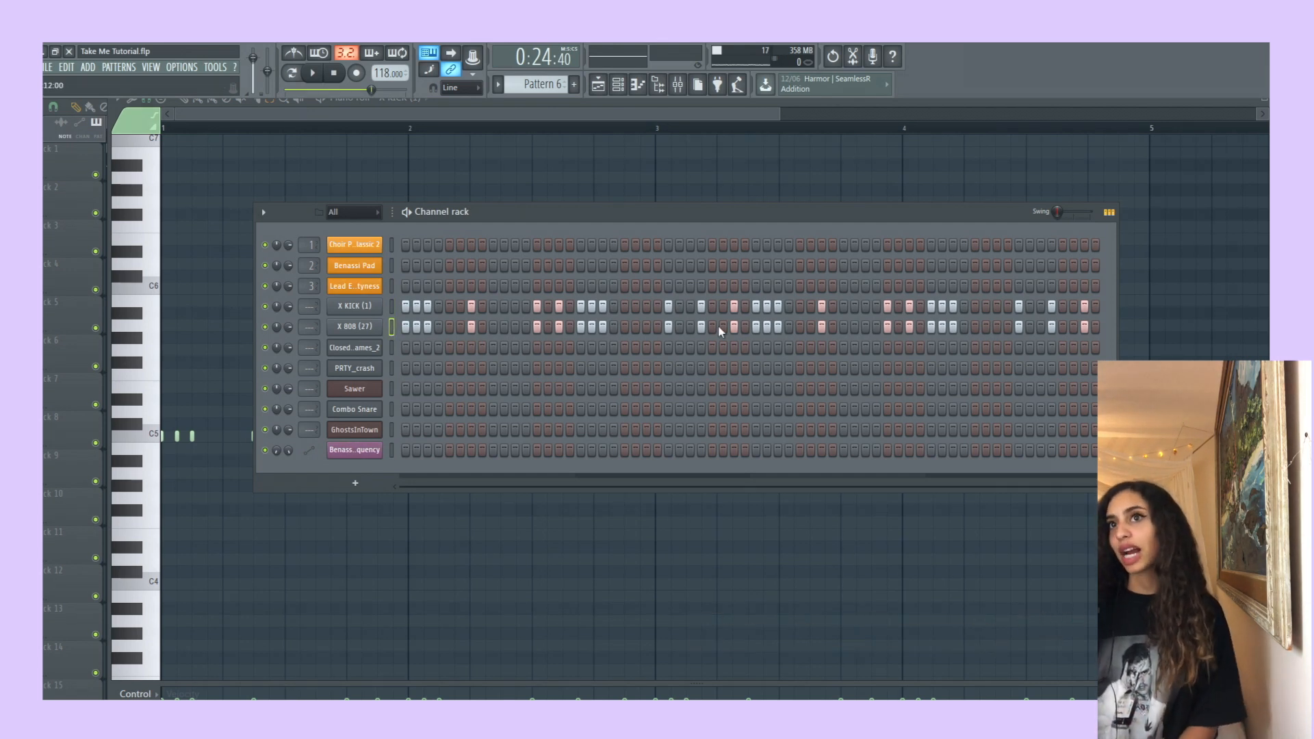
# Check the pasted 808 notes in the piano roll and open the X 808 (27) channel's sampler settings.
pyautogui.click(638, 83)
pyautogui.scroll(-2, 302, 403)
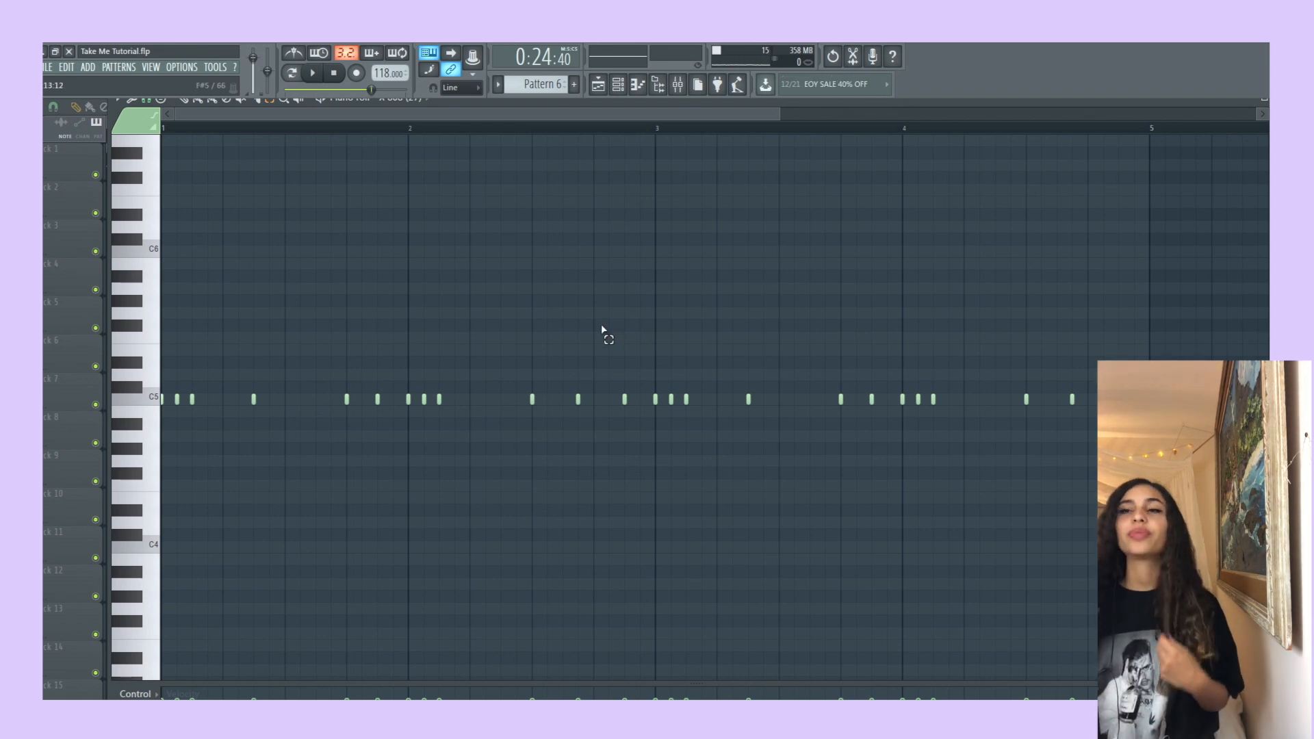
pyautogui.click(606, 91)
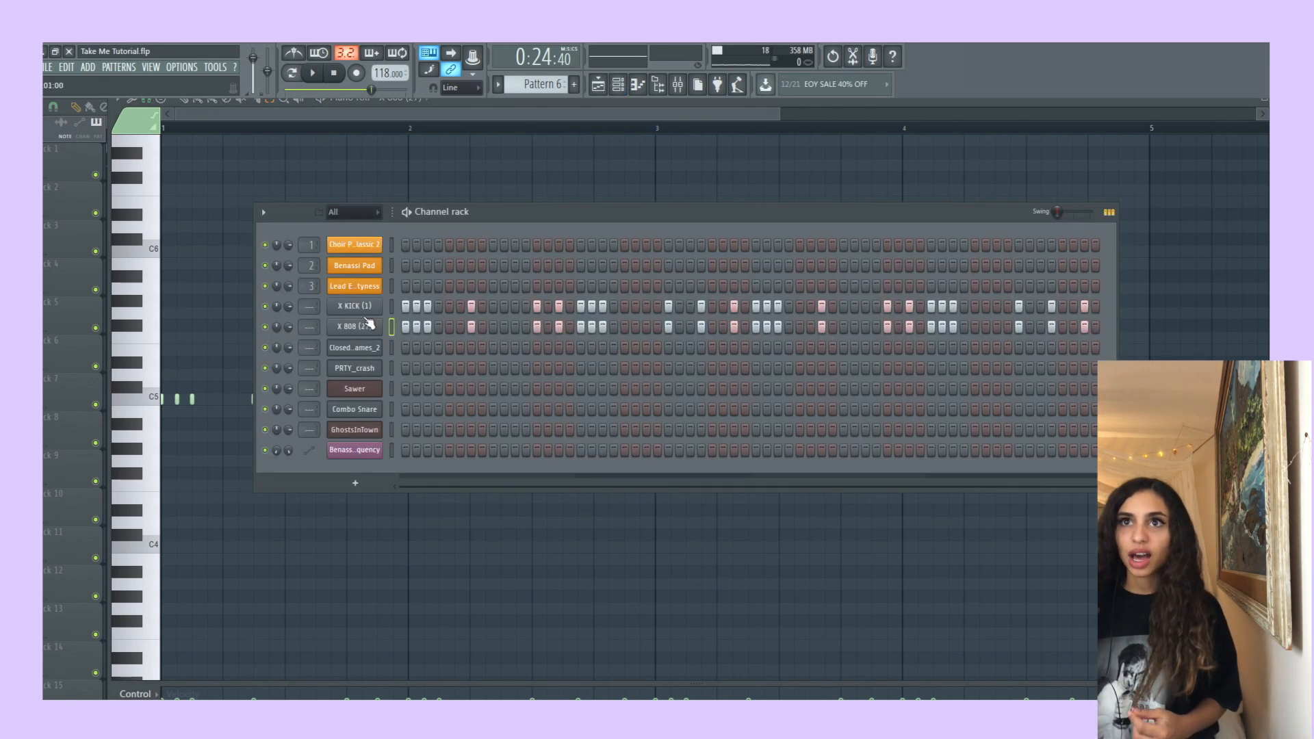
pyautogui.click(363, 326)
pyautogui.click(413, 199)
pyautogui.moveTo(528, 181); pyautogui.dragTo(594, 216)
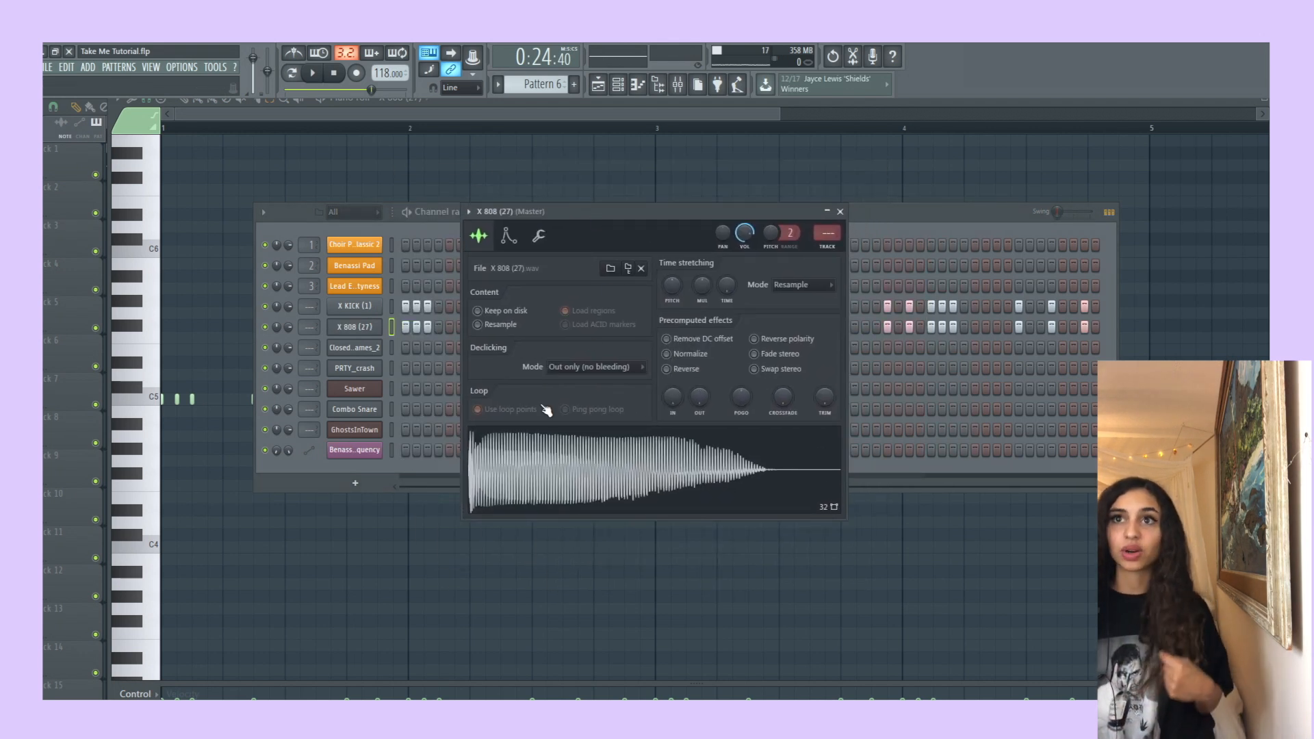
# Load the X 808 (27) sample into Edison, detect its pitch regions and close Edison.
pyautogui.rightClick(611, 463)
pyautogui.click(626, 495)
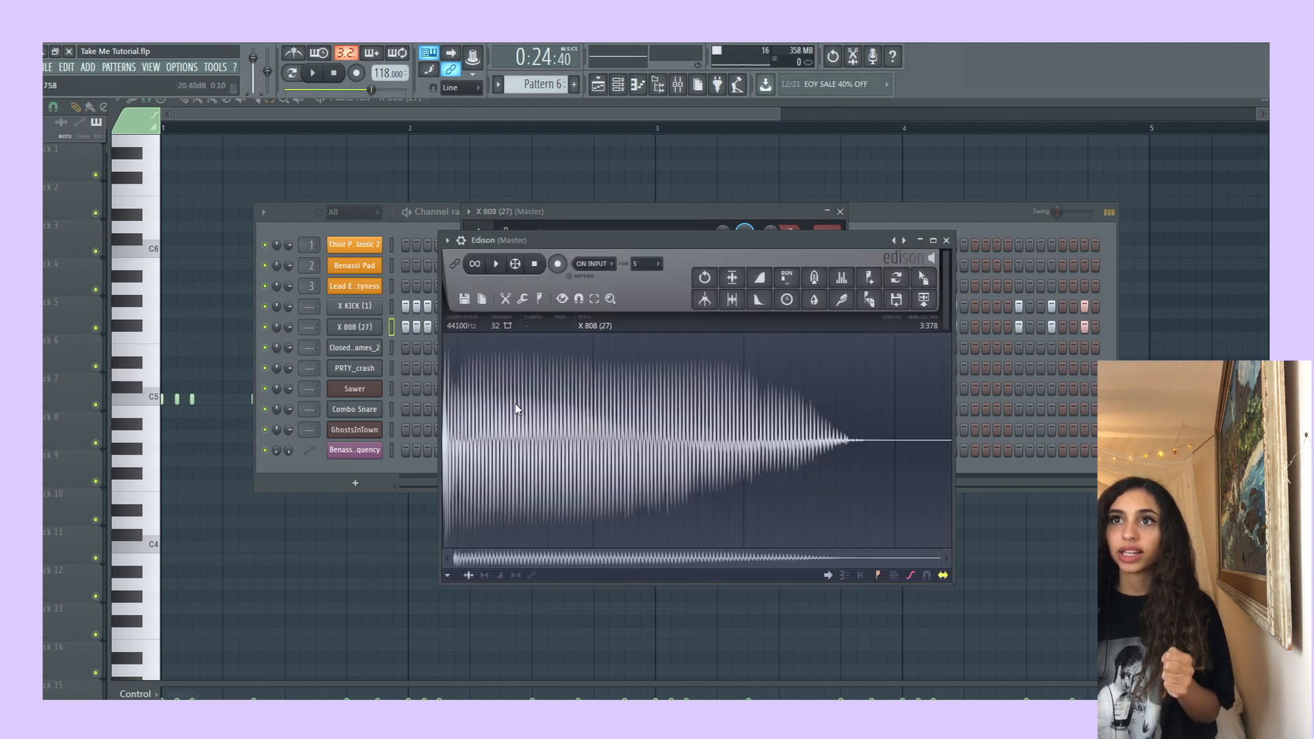
pyautogui.click(534, 297)
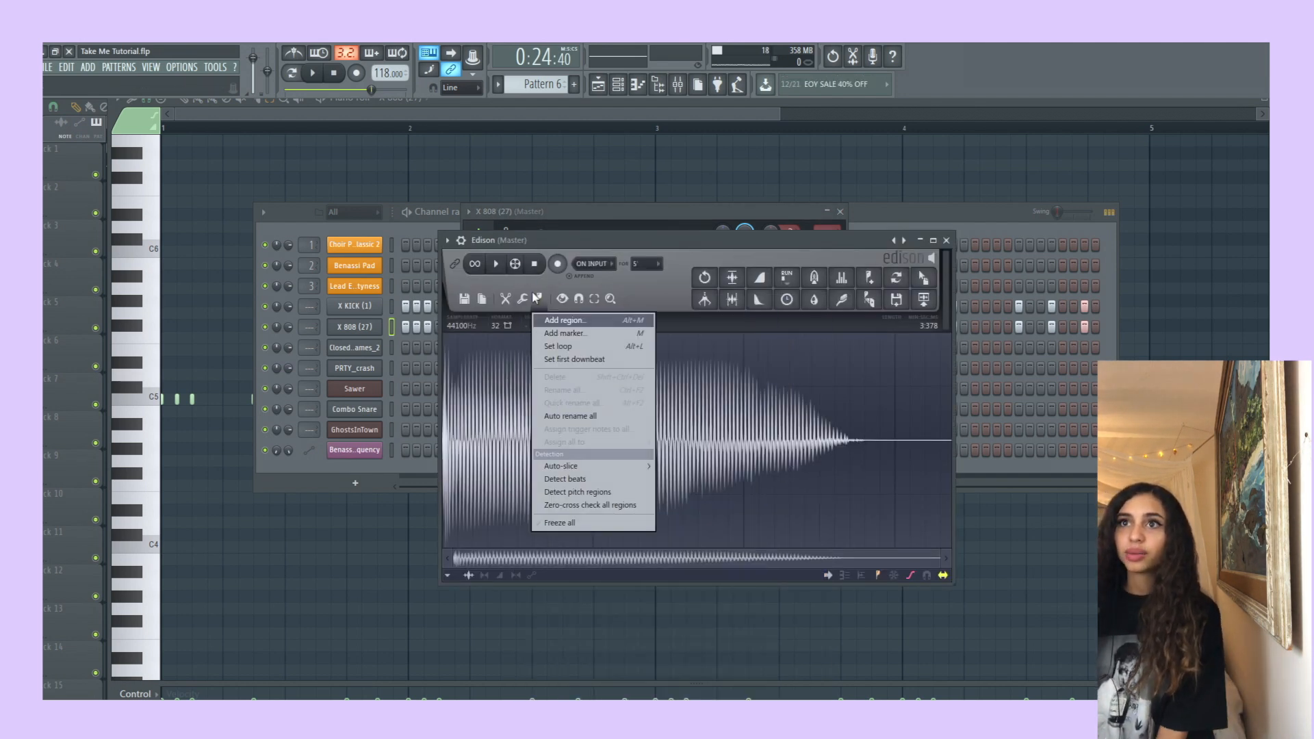
pyautogui.click(579, 492)
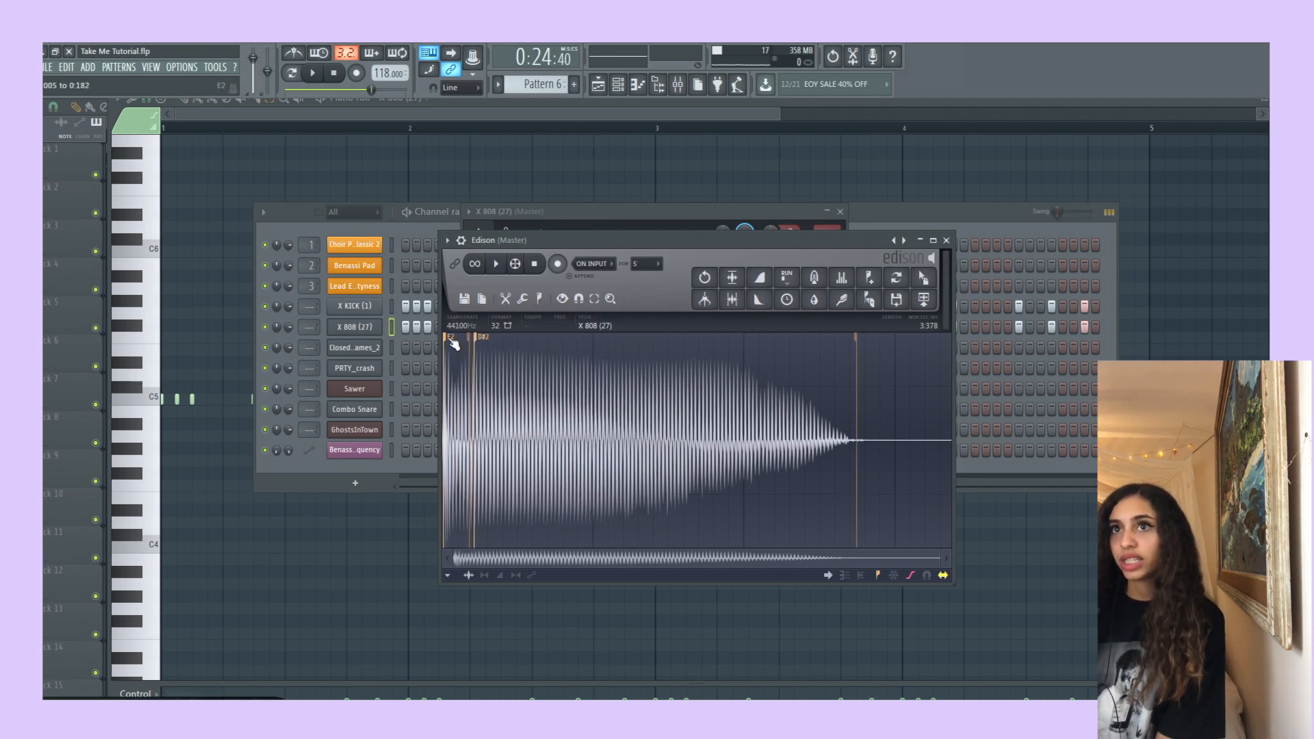
pyautogui.click(946, 240)
# Reset the X 808 (27) channel's root note and set it to E2.
pyautogui.click(508, 235)
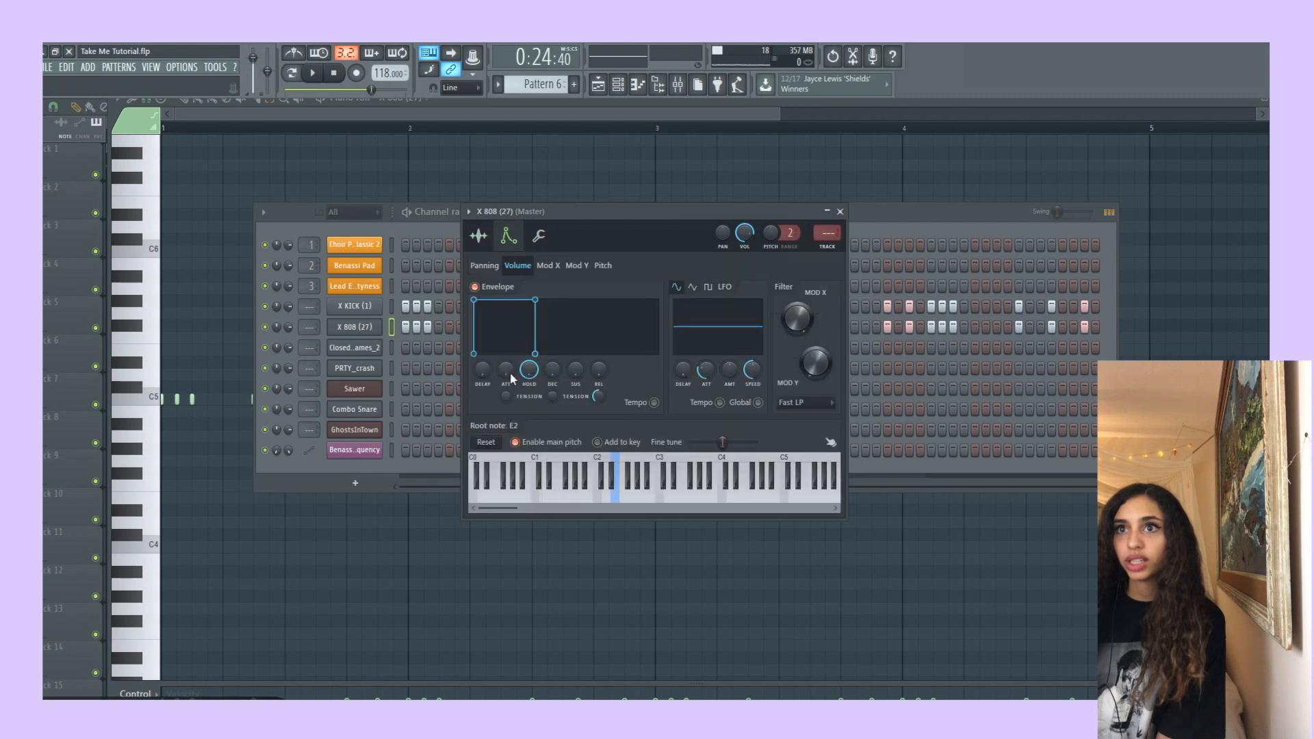
pyautogui.click(496, 442)
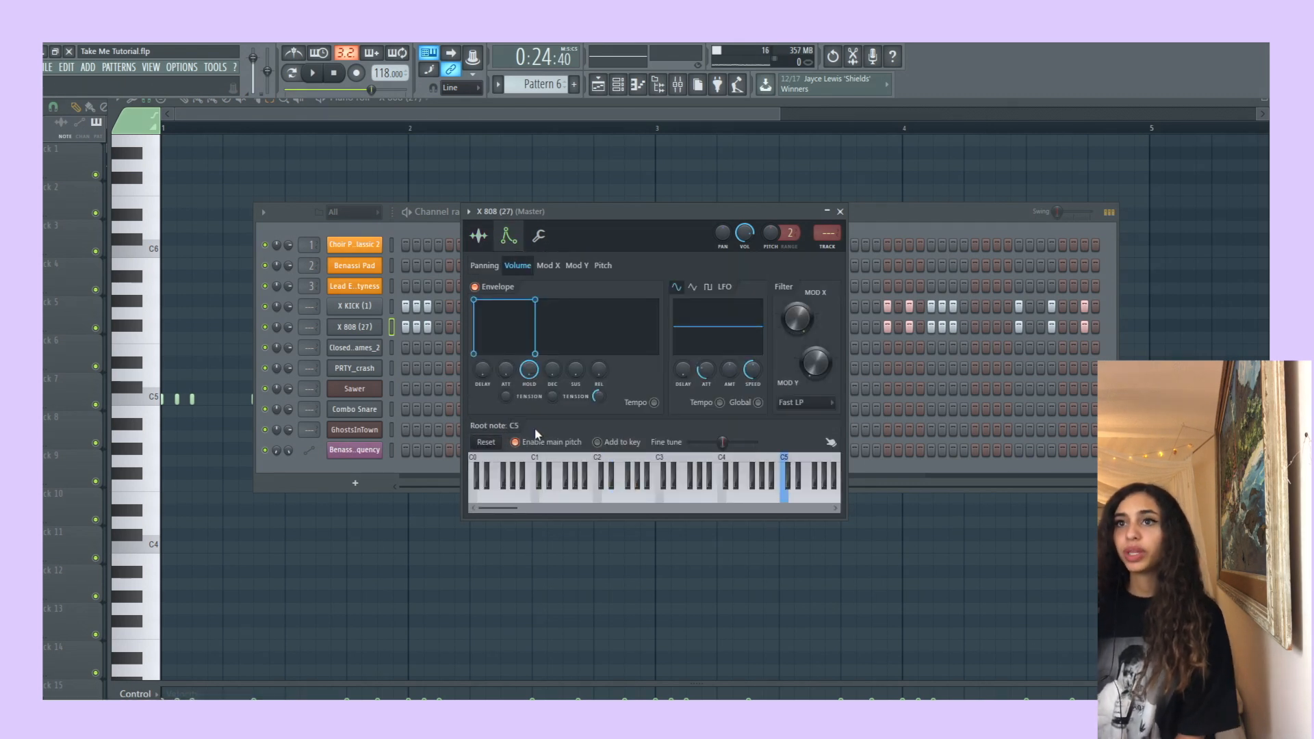
pyautogui.rightClick(615, 490)
pyautogui.click(489, 445)
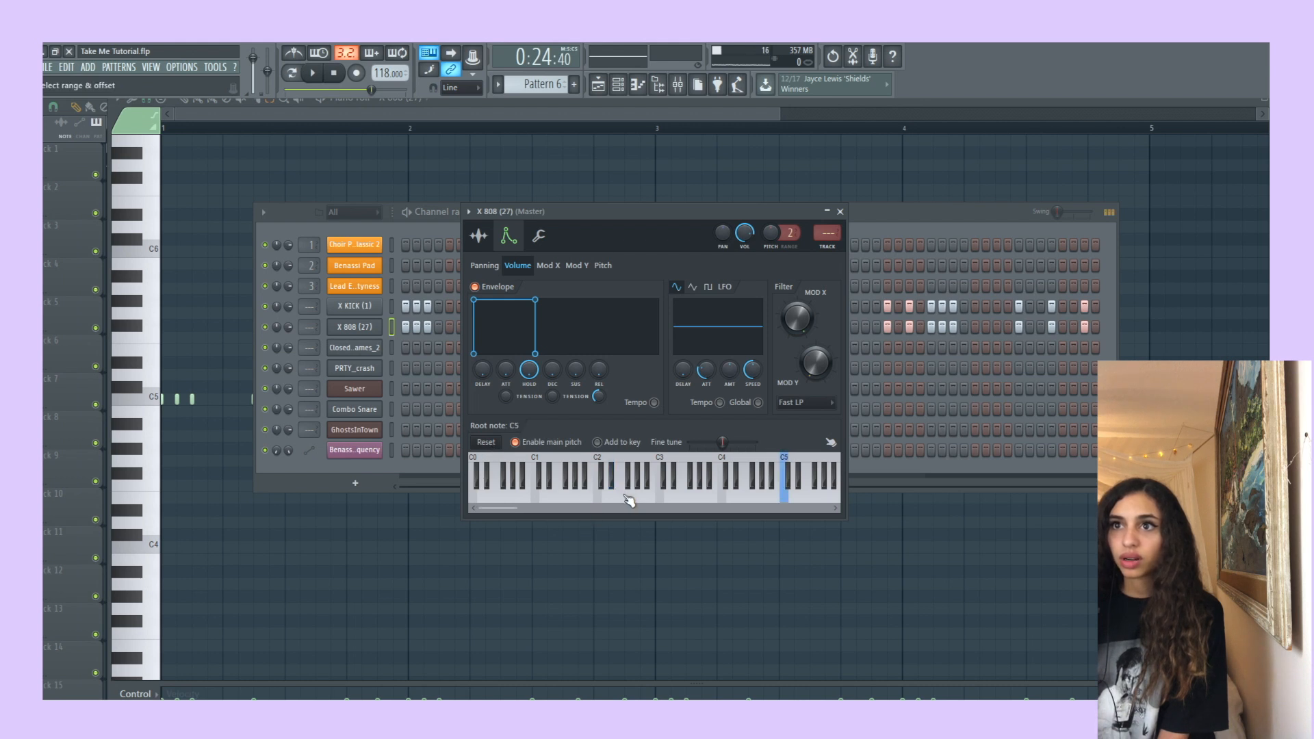
pyautogui.rightClick(618, 493)
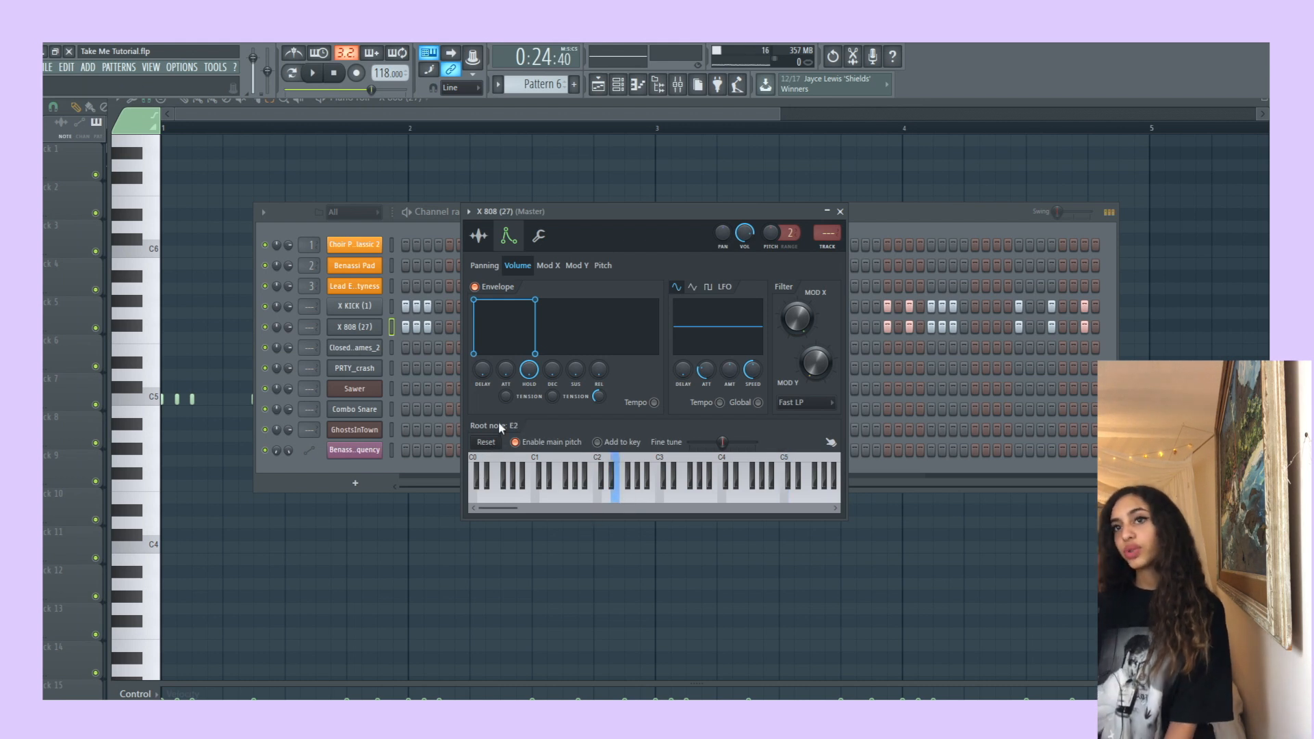
pyautogui.click(486, 442)
pyautogui.rightClick(618, 494)
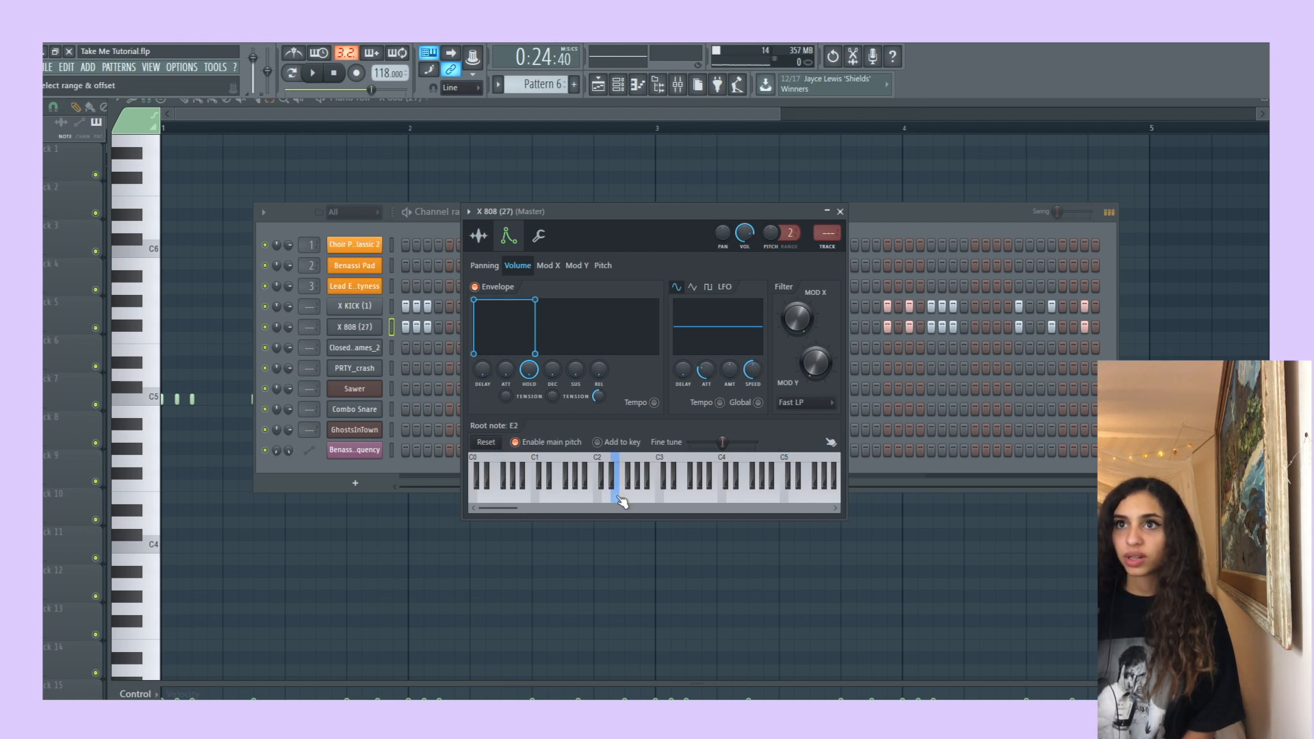
# Apply the piano roll articulator to all X 808 (27) notes with its default settings, extending each note to the next one.
pyautogui.moveTo(574, 230); pyautogui.dragTo(626, 195)
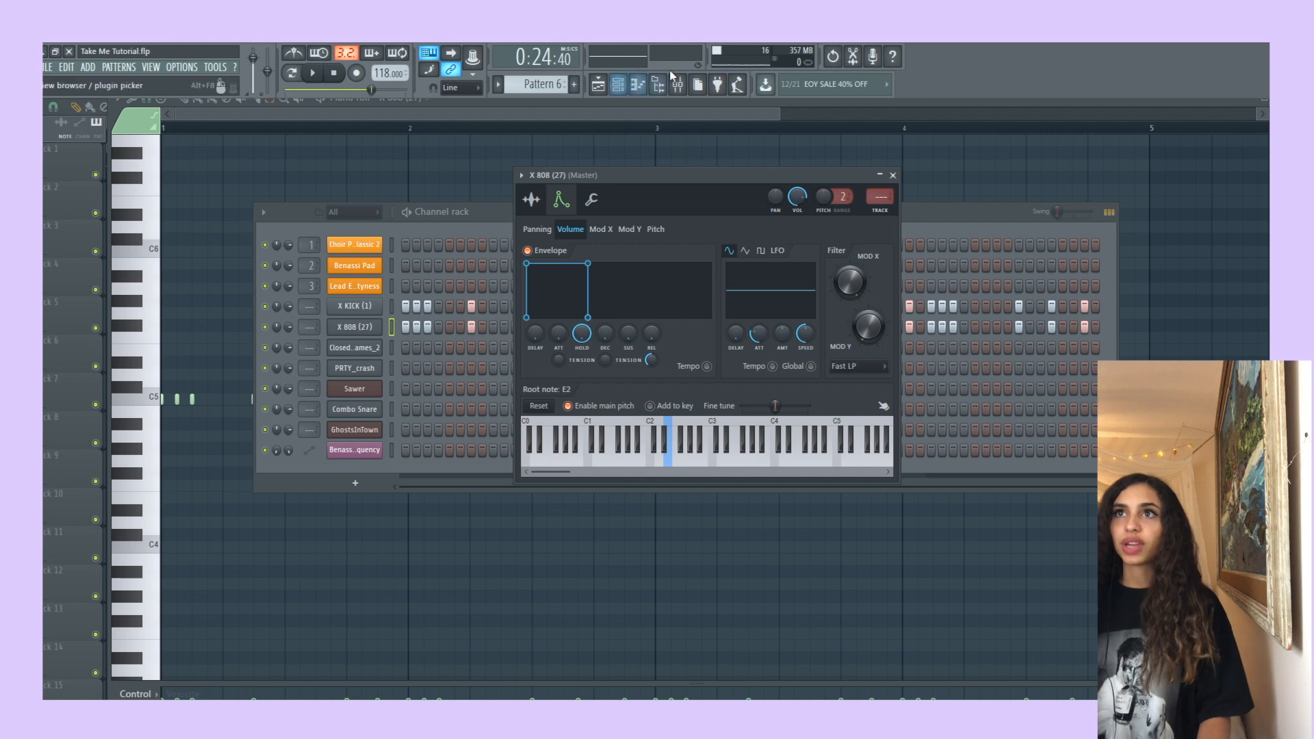
pyautogui.click(637, 84)
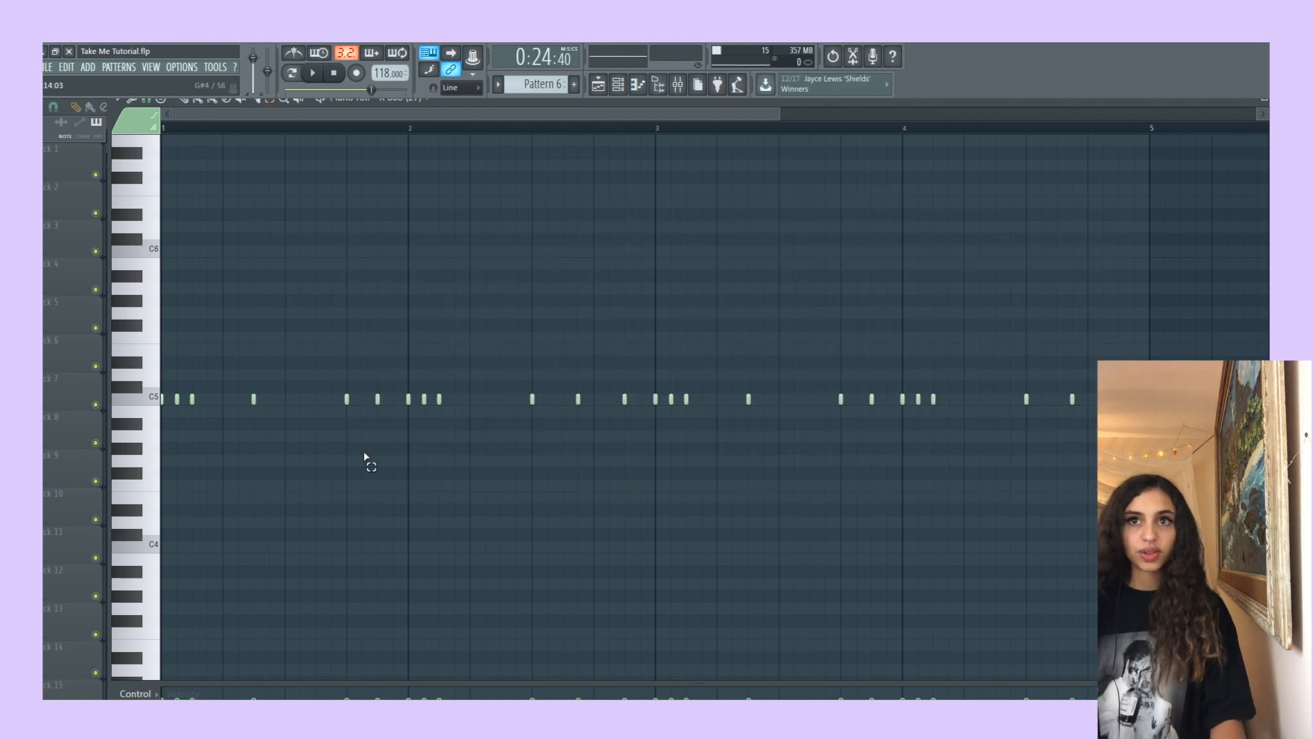
pyautogui.hotkey('ctrl', 'a')
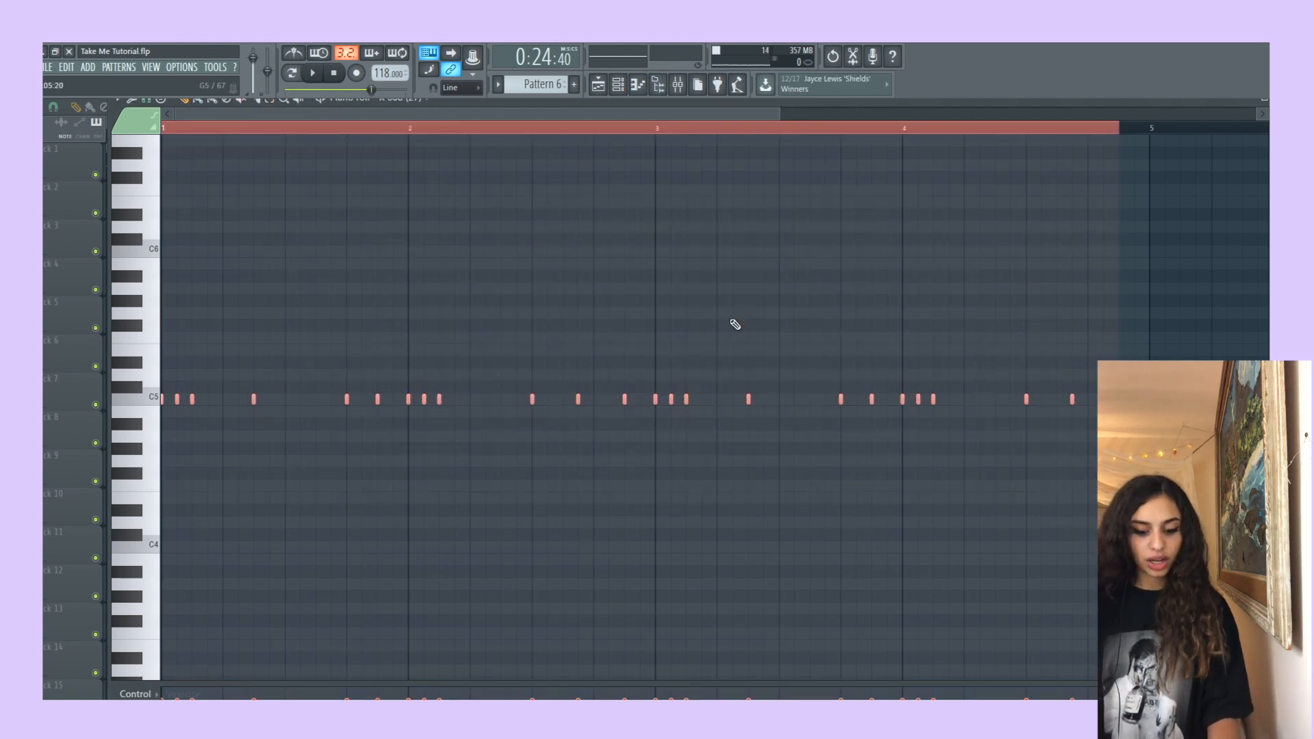
pyautogui.hotkey('alt', 'l')
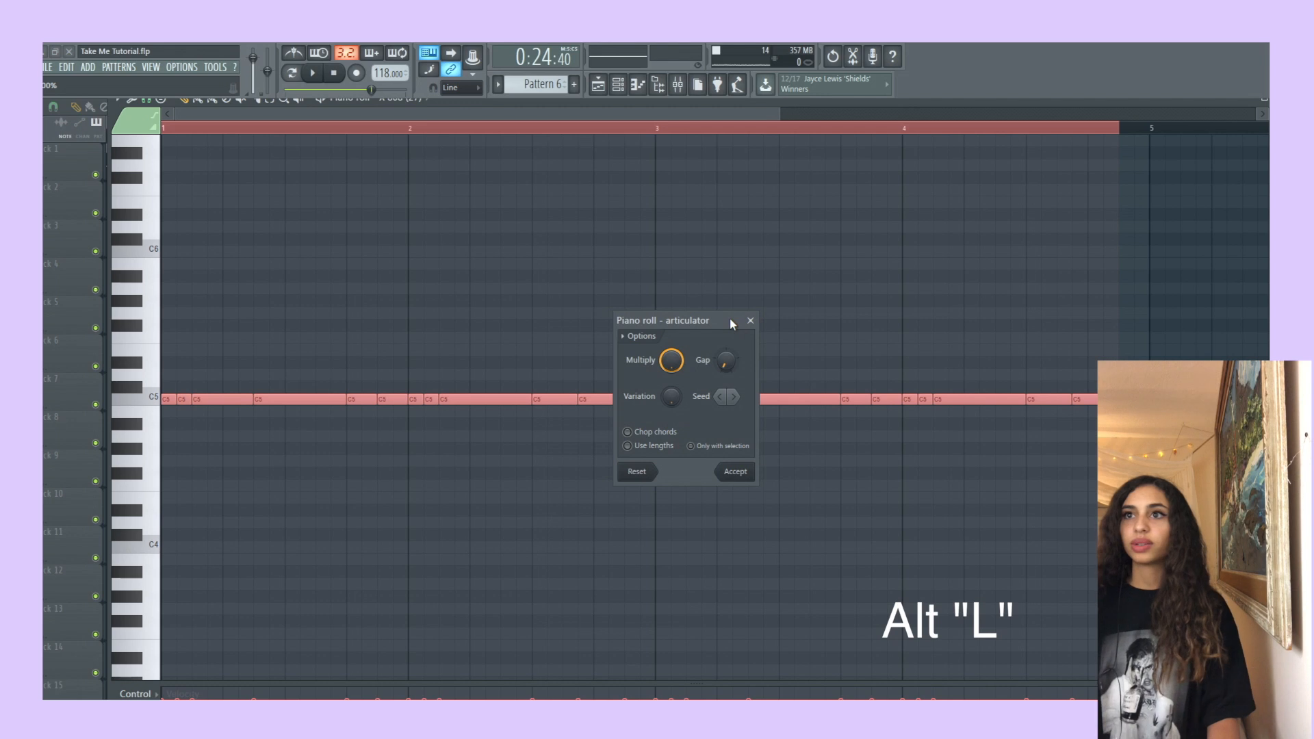
pyautogui.click(735, 472)
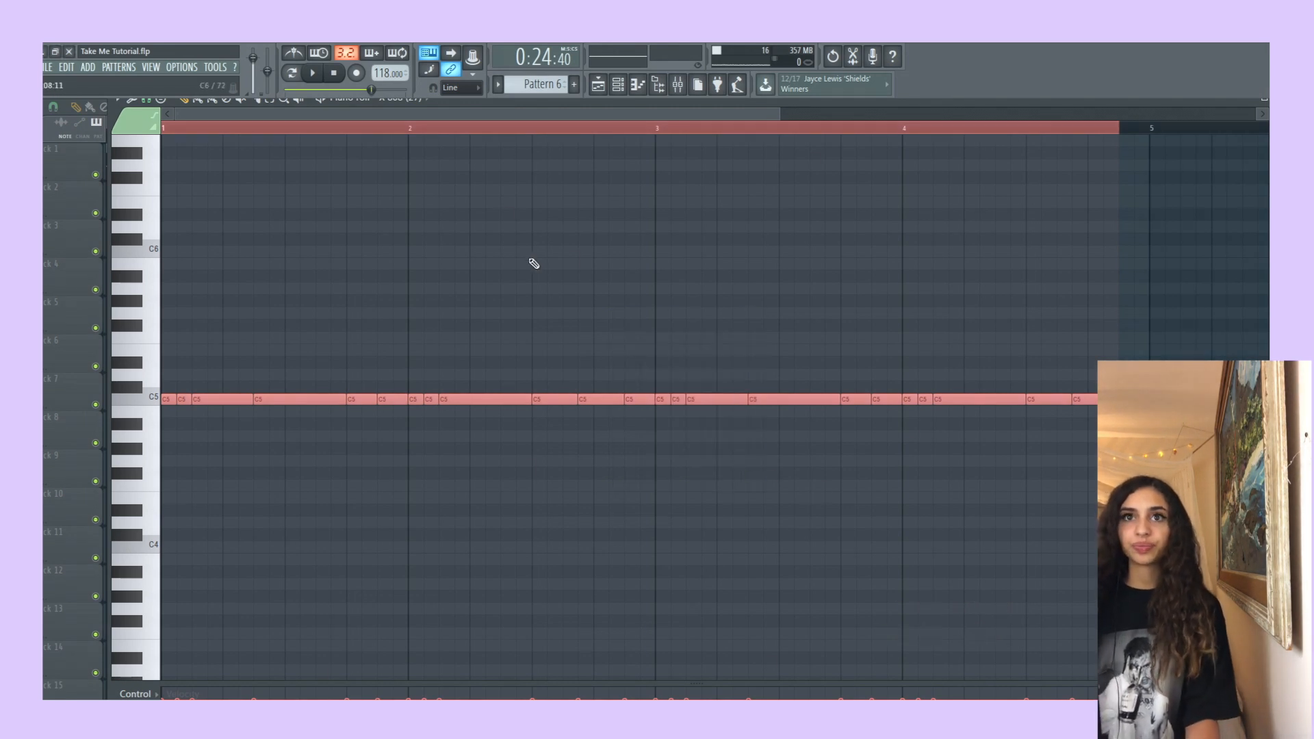
pyautogui.press('space')
pyautogui.press('space')
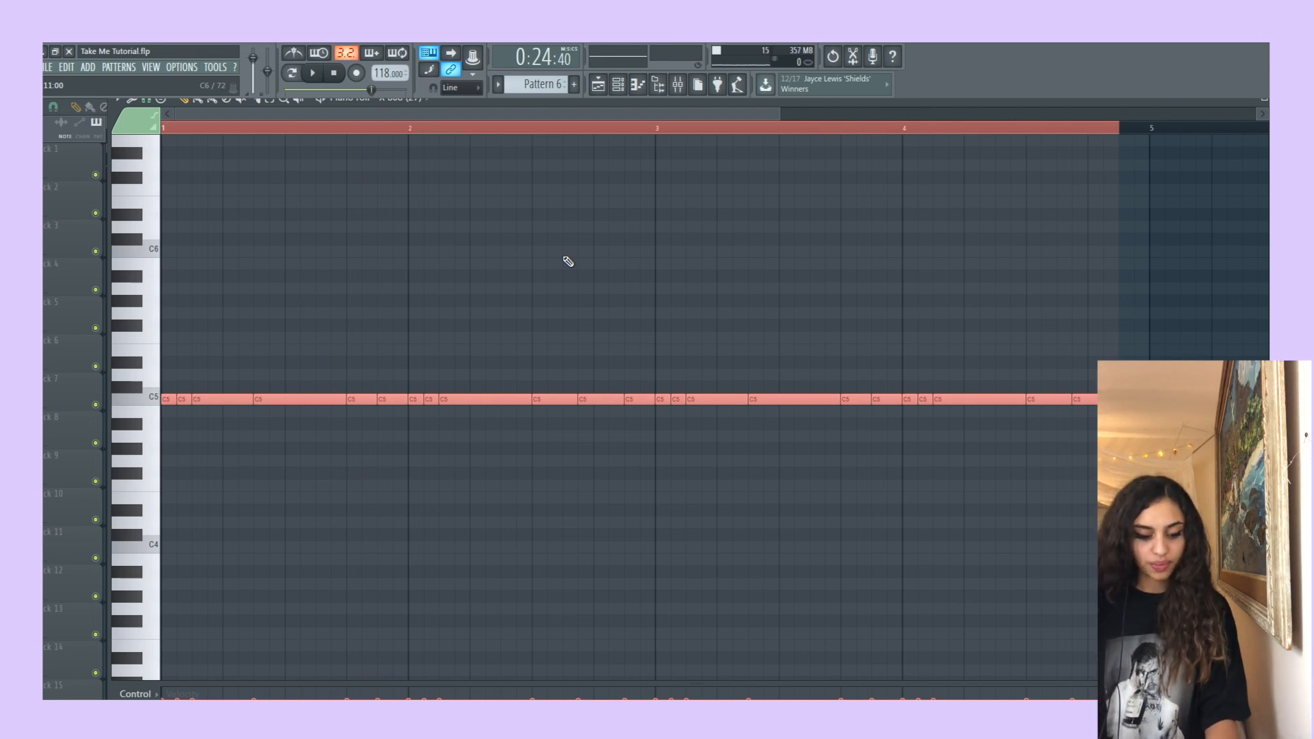
# Transpose all the 808 notes down to G2, playing the pattern to check the pitch.
pyautogui.press('Down')
pyautogui.press('Down')
pyautogui.press('Down')
pyautogui.press('Down')
pyautogui.press('Down')
pyautogui.press('Down')
pyautogui.press('Down')
pyautogui.press('Down')
pyautogui.press('Down')
pyautogui.press('Down')
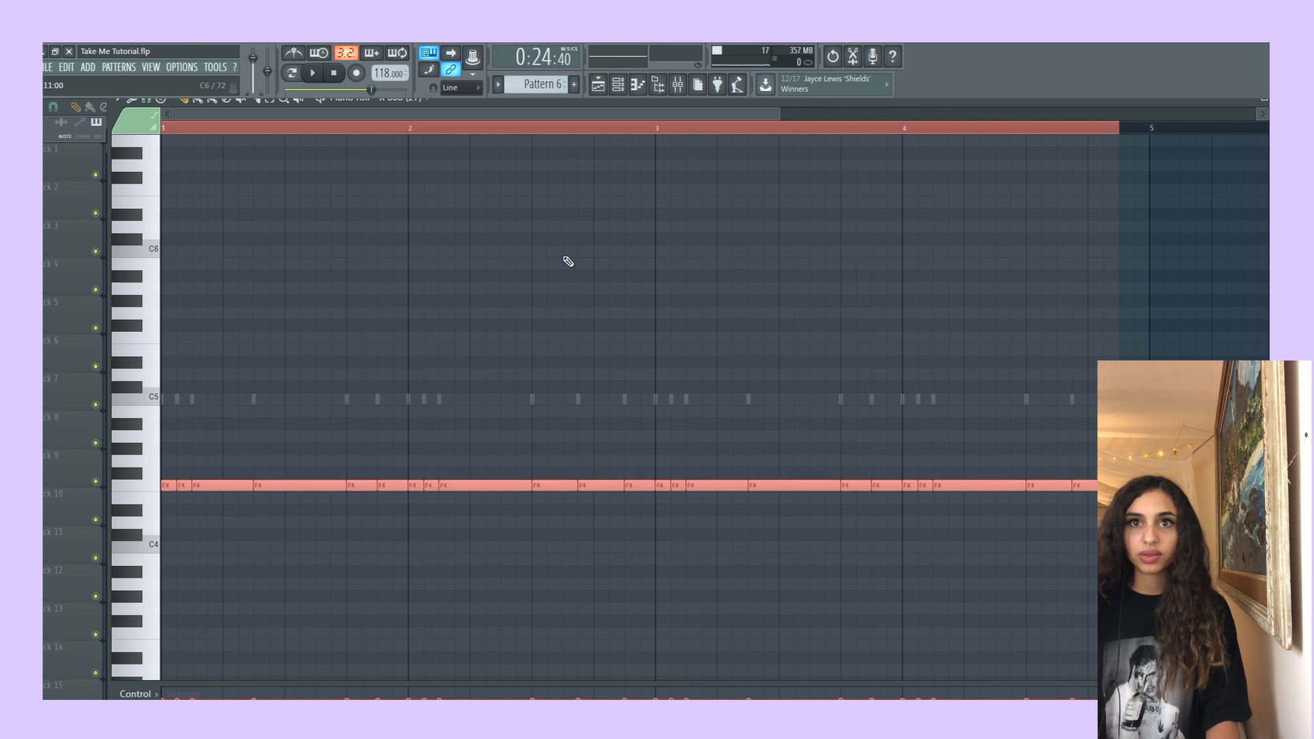
pyautogui.press('Up')
pyautogui.press('Up')
pyautogui.press('Up')
pyautogui.press('Up')
pyautogui.press('Up')
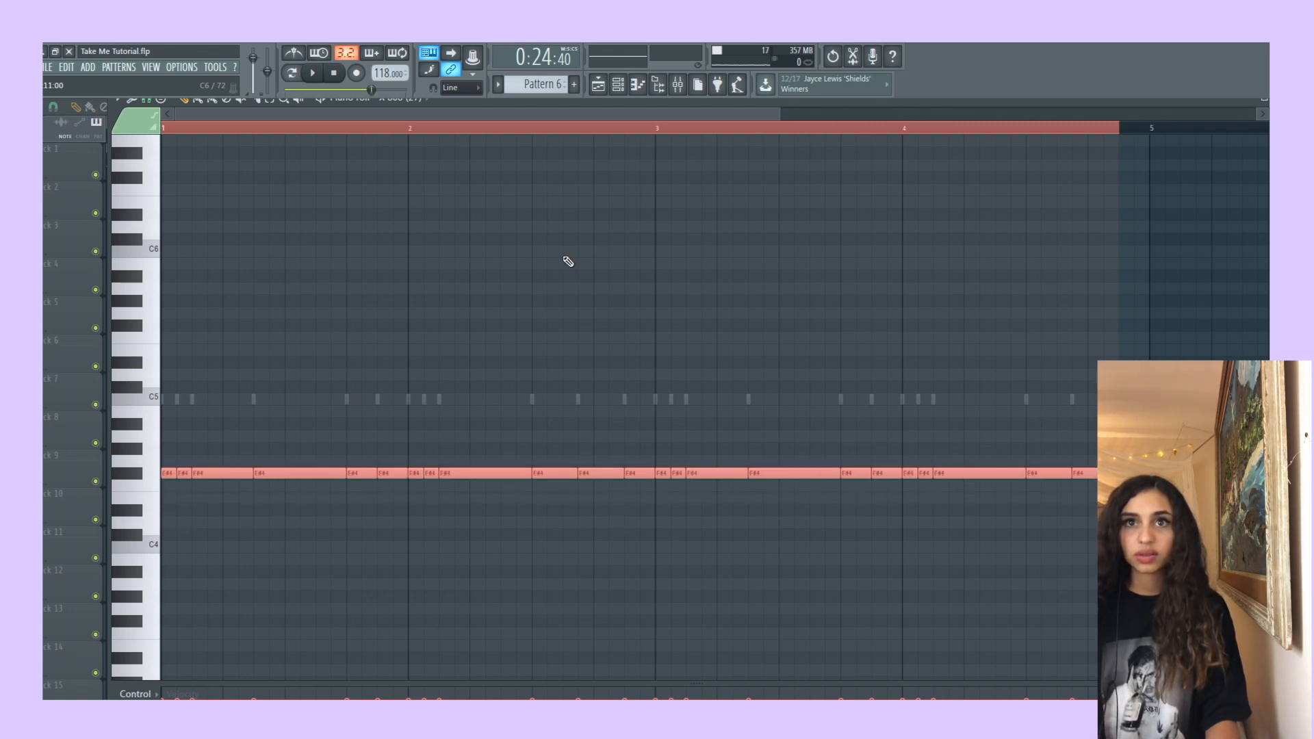
pyautogui.press('space')
pyautogui.hotkey('ctrl', 'Down')
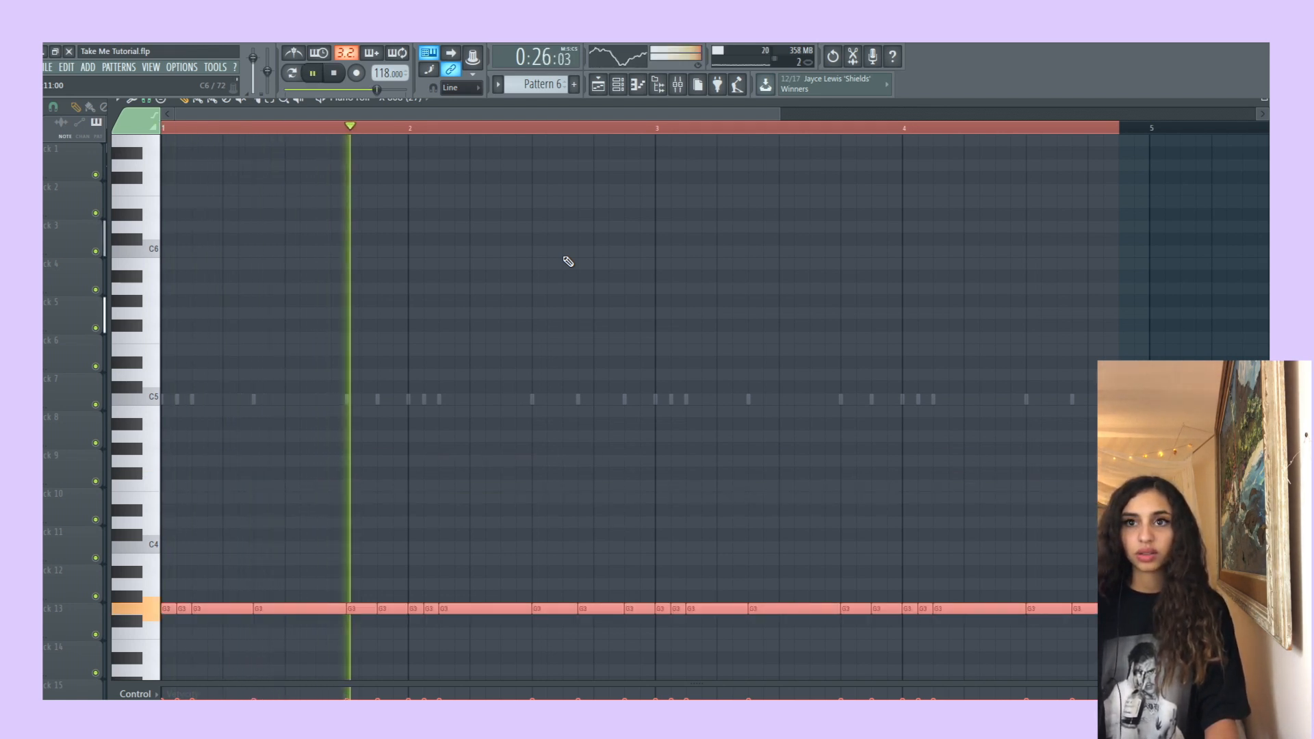
pyautogui.hotkey('ctrl', 'Down')
pyautogui.scroll(-10, 717, 285)
pyautogui.press('space')
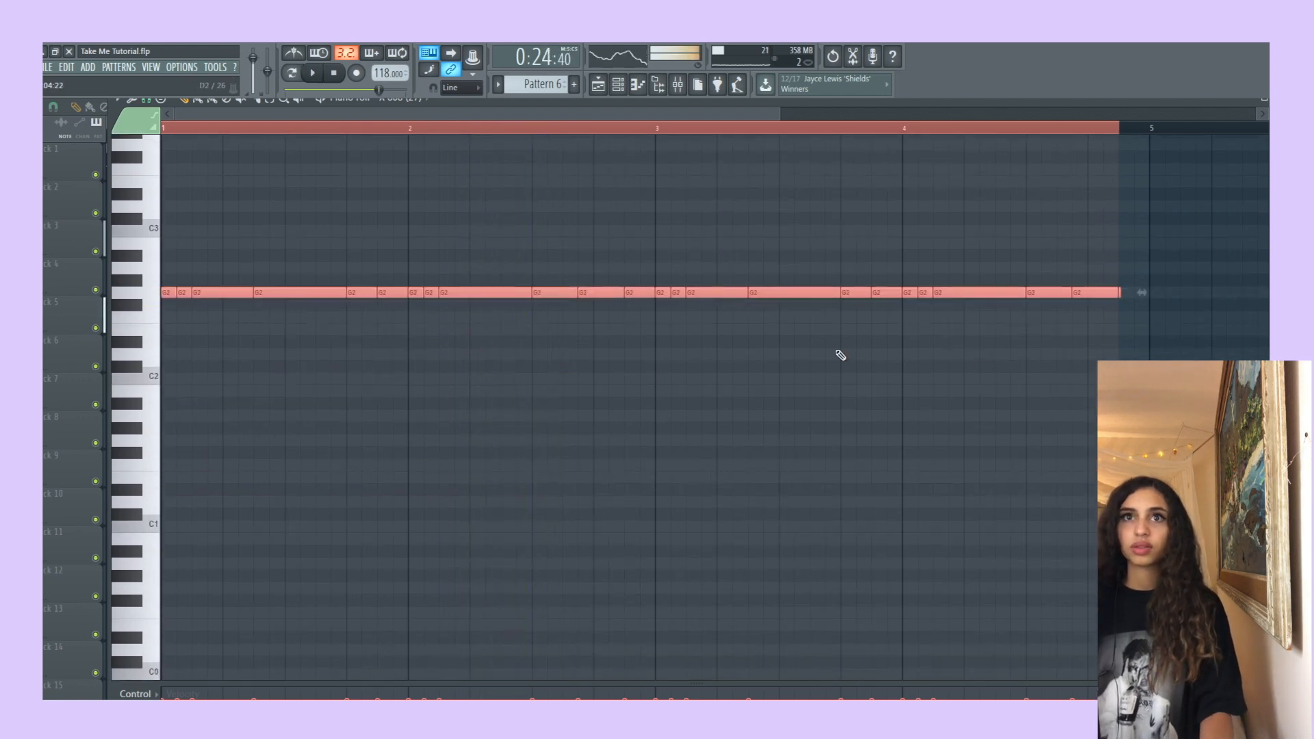
pyautogui.scroll(3, 839, 355)
pyautogui.press('space')
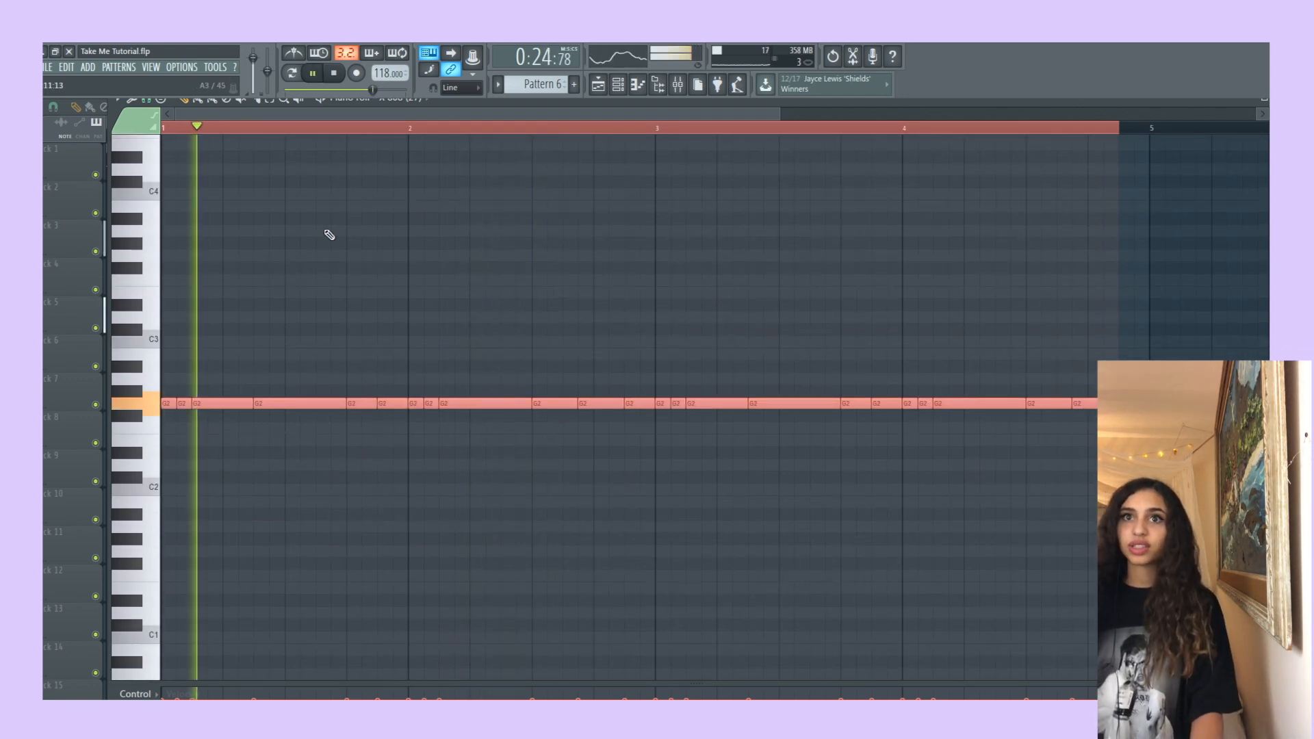
pyautogui.press('space')
pyautogui.click(599, 90)
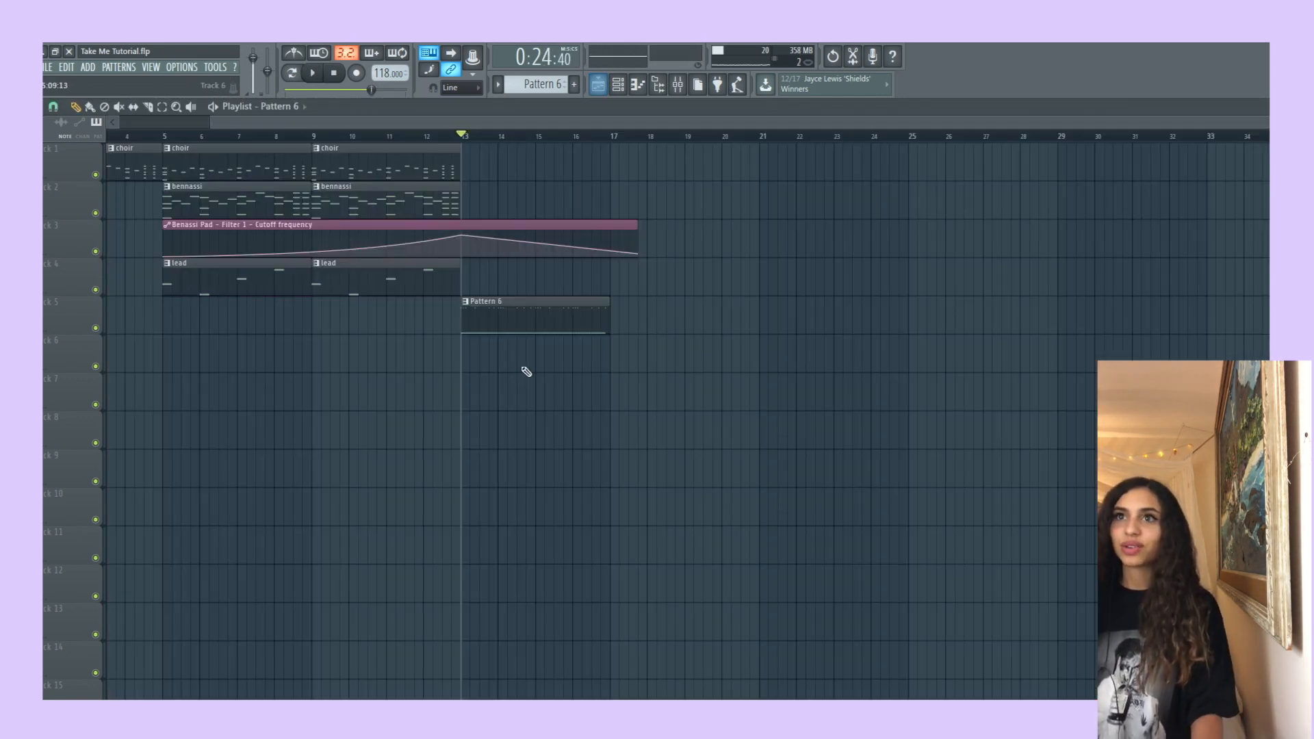
pyautogui.click(617, 85)
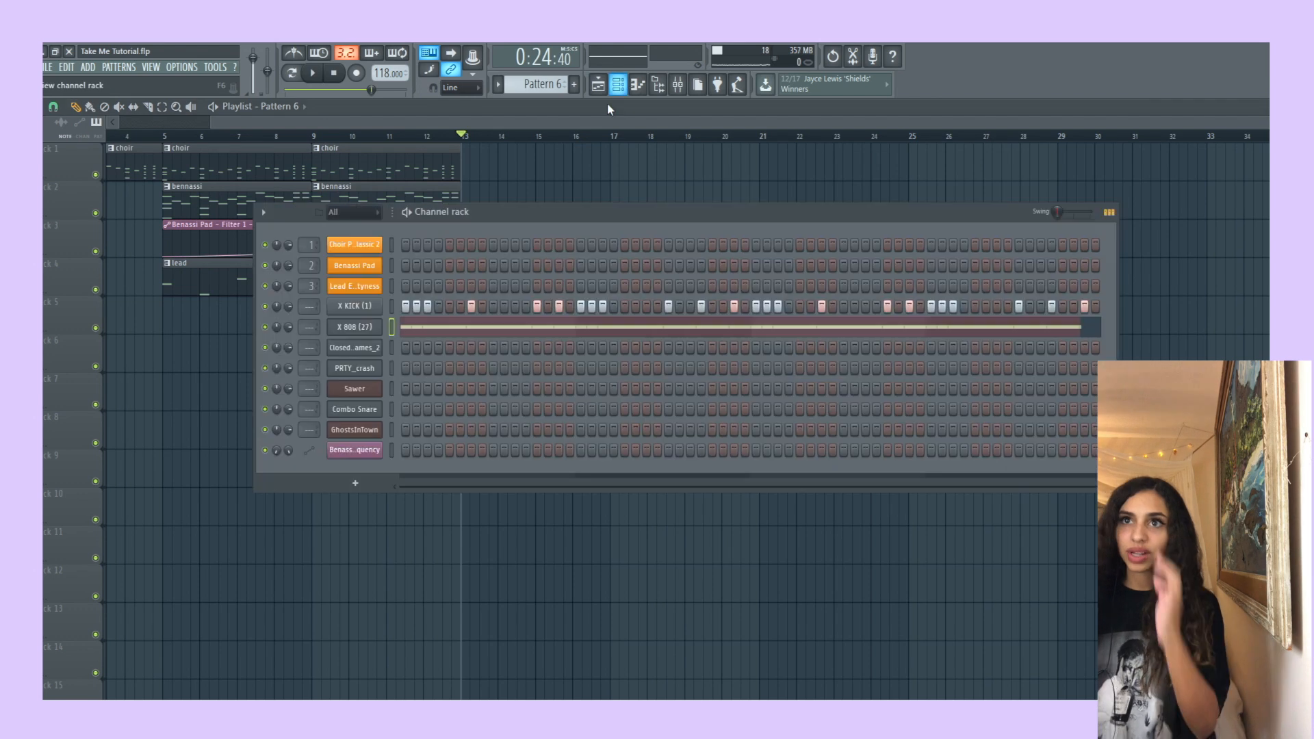
pyautogui.click(637, 84)
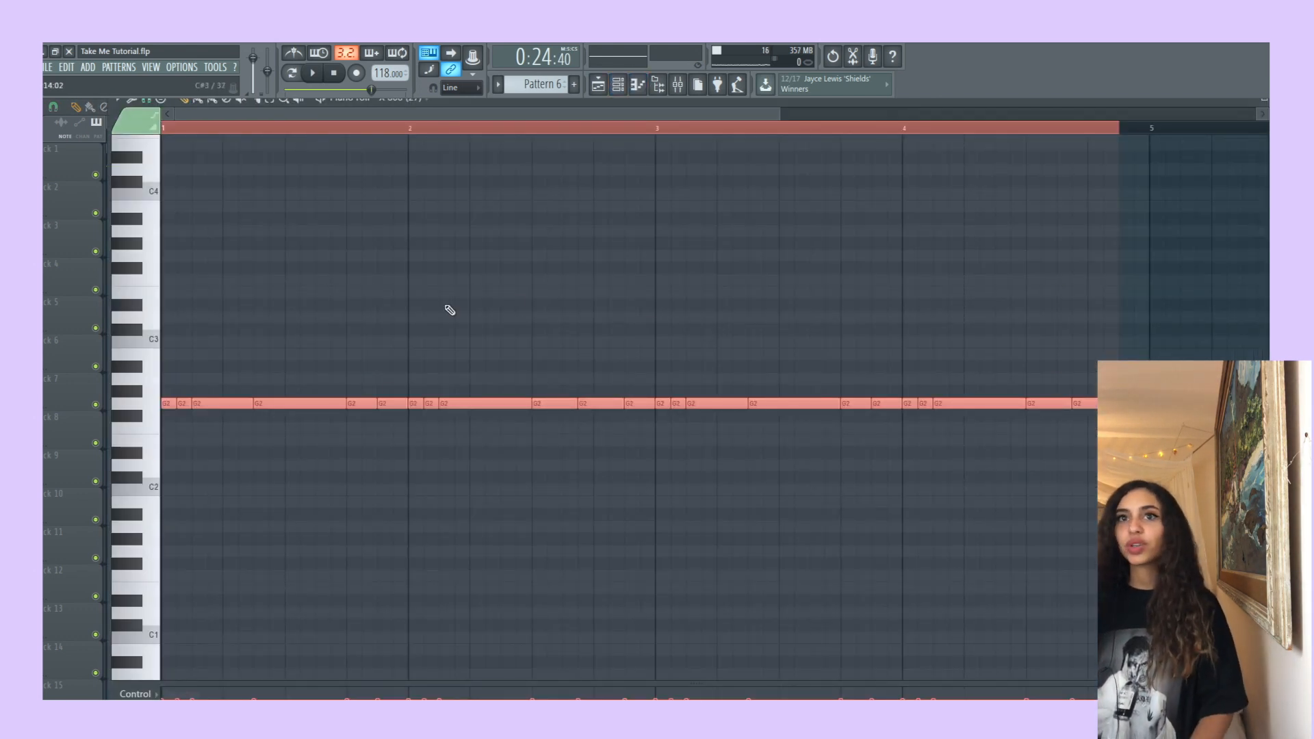
pyautogui.moveTo(301, 402); pyautogui.dragTo(306, 322)
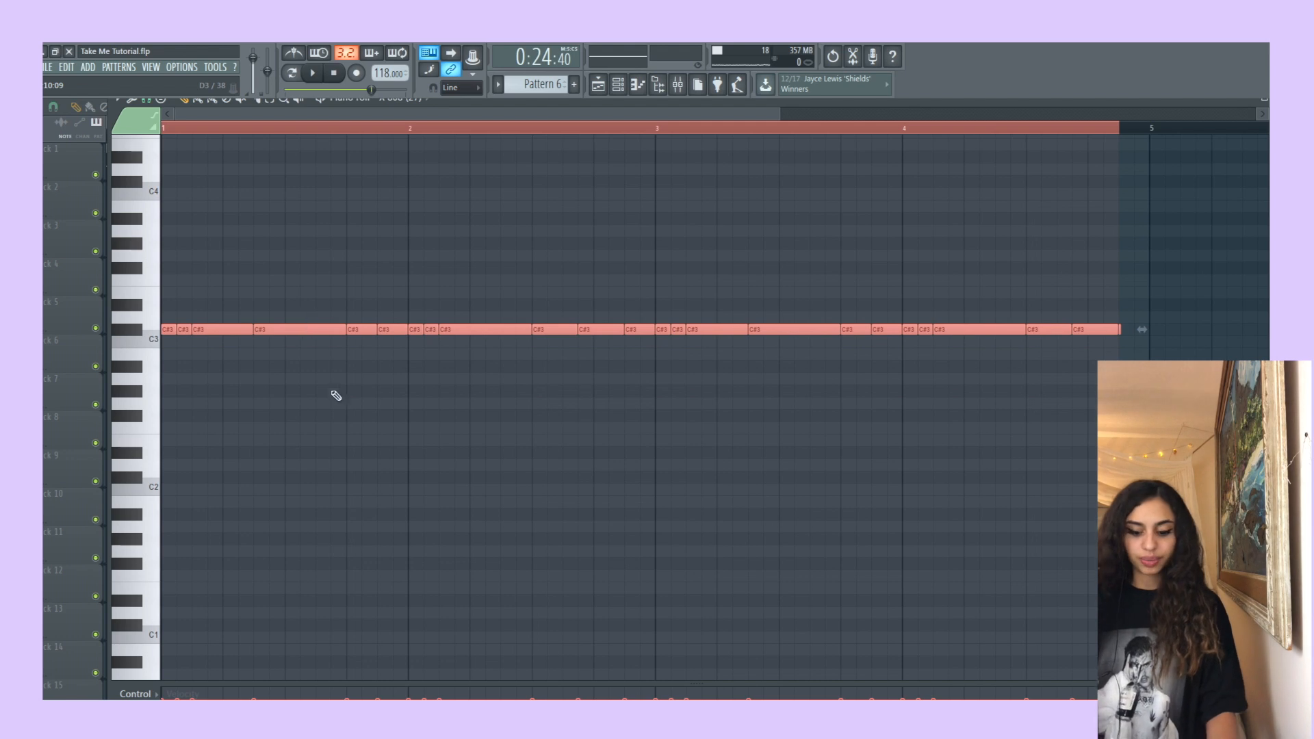
pyautogui.hotkey('ctrl', 'z')
# Lower the four 808 notes from the last one in bar 1 through the third one in bar 2 to D2, playing the result.
pyautogui.hotkey('ctrl', 'd')
pyautogui.moveTo(313, 400)
pyautogui.mouseDown()
pyautogui.moveTo(305, 434)
pyautogui.moveTo(323, 397)
pyautogui.moveTo(308, 395)
pyautogui.mouseUp()
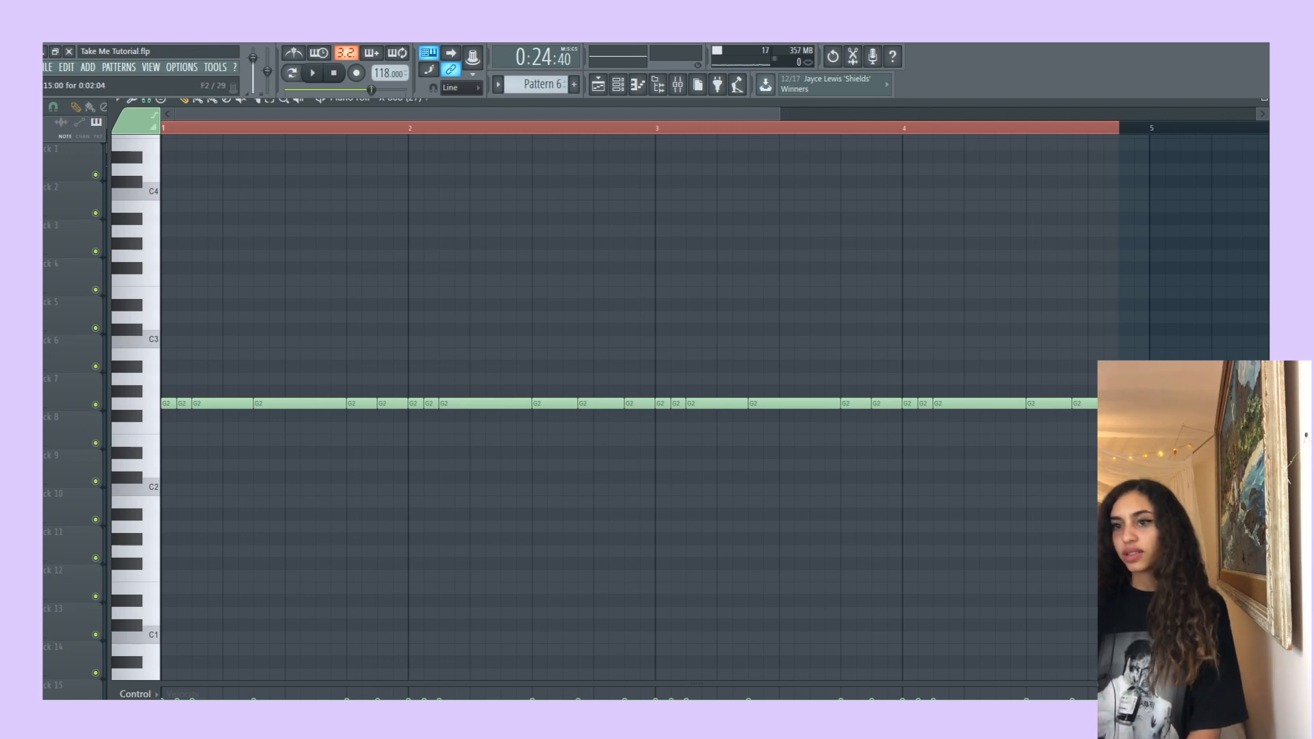
pyautogui.hotkey('ctrl', 'a')
pyautogui.click(312, 357)
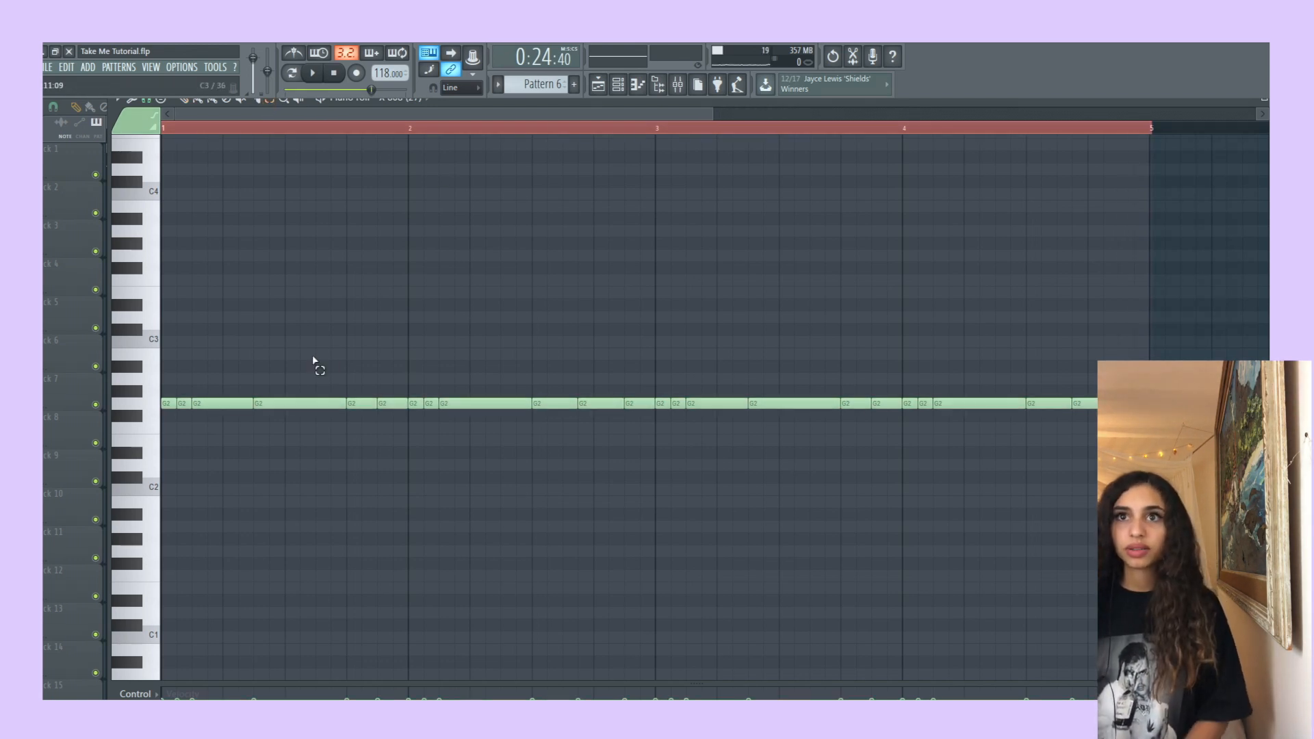
pyautogui.moveTo(369, 373); pyautogui.dragTo(493, 411)
pyautogui.click(405, 355)
pyautogui.press('space')
pyautogui.press('space')
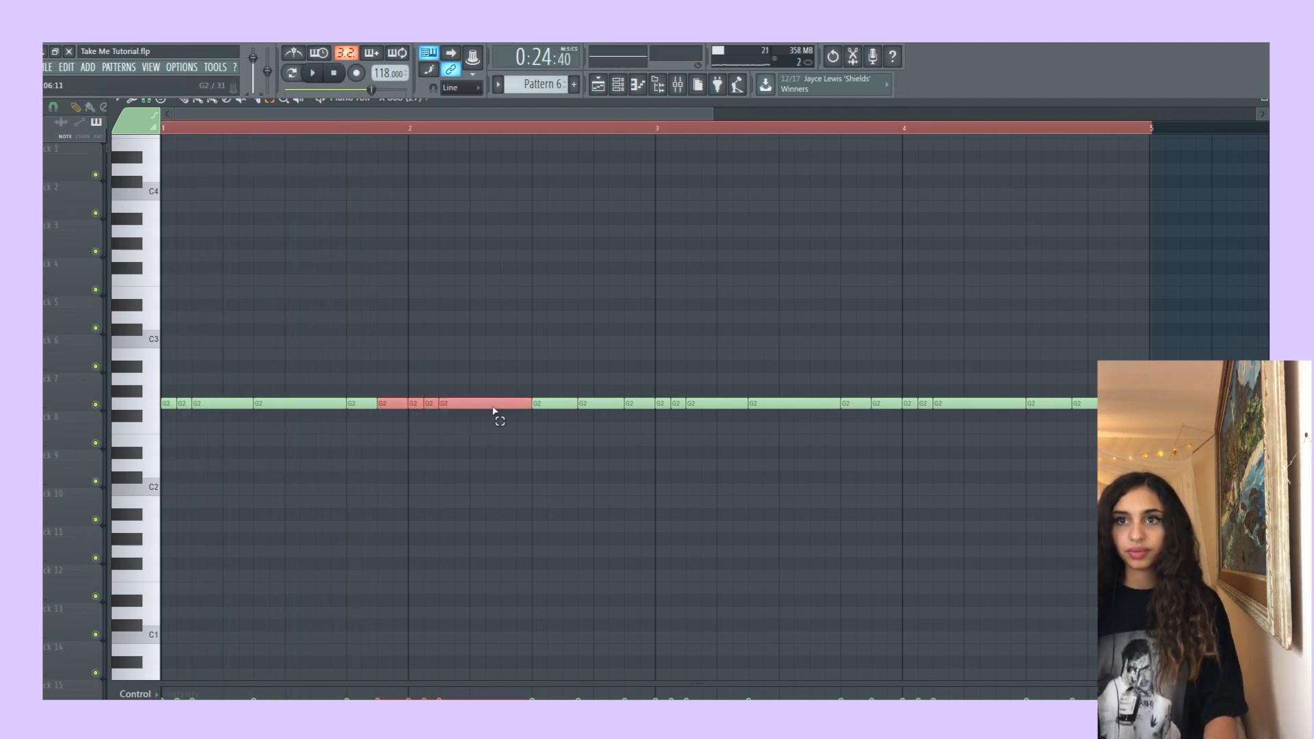
pyautogui.hotkey('shift', 'Down')
pyautogui.hotkey('shift', 'Down')
pyautogui.hotkey('shift', 'Down')
pyautogui.hotkey('shift', 'Down')
pyautogui.hotkey('shift', 'Down')
pyautogui.press('space')
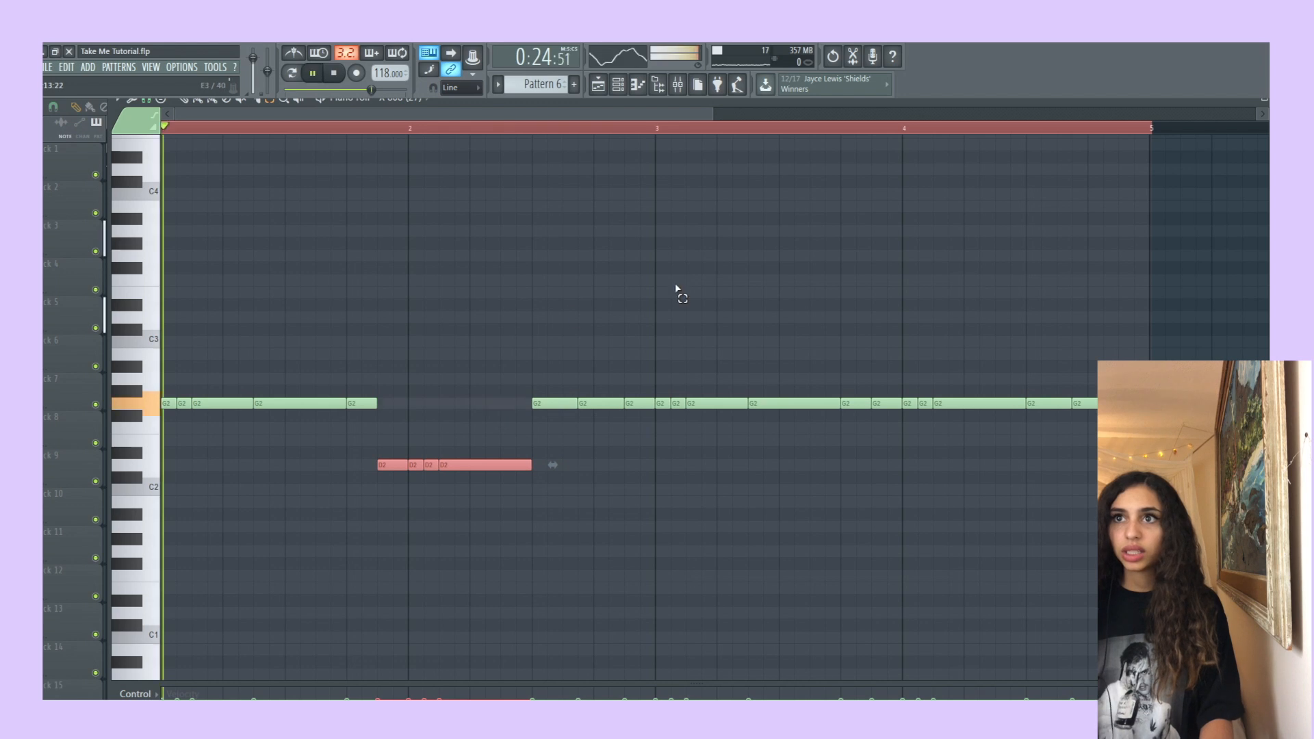
# Stop playback and raise the 808 note on beat 3 of bar 2 to A2.
pyautogui.moveTo(547, 390); pyautogui.dragTo(569, 412)
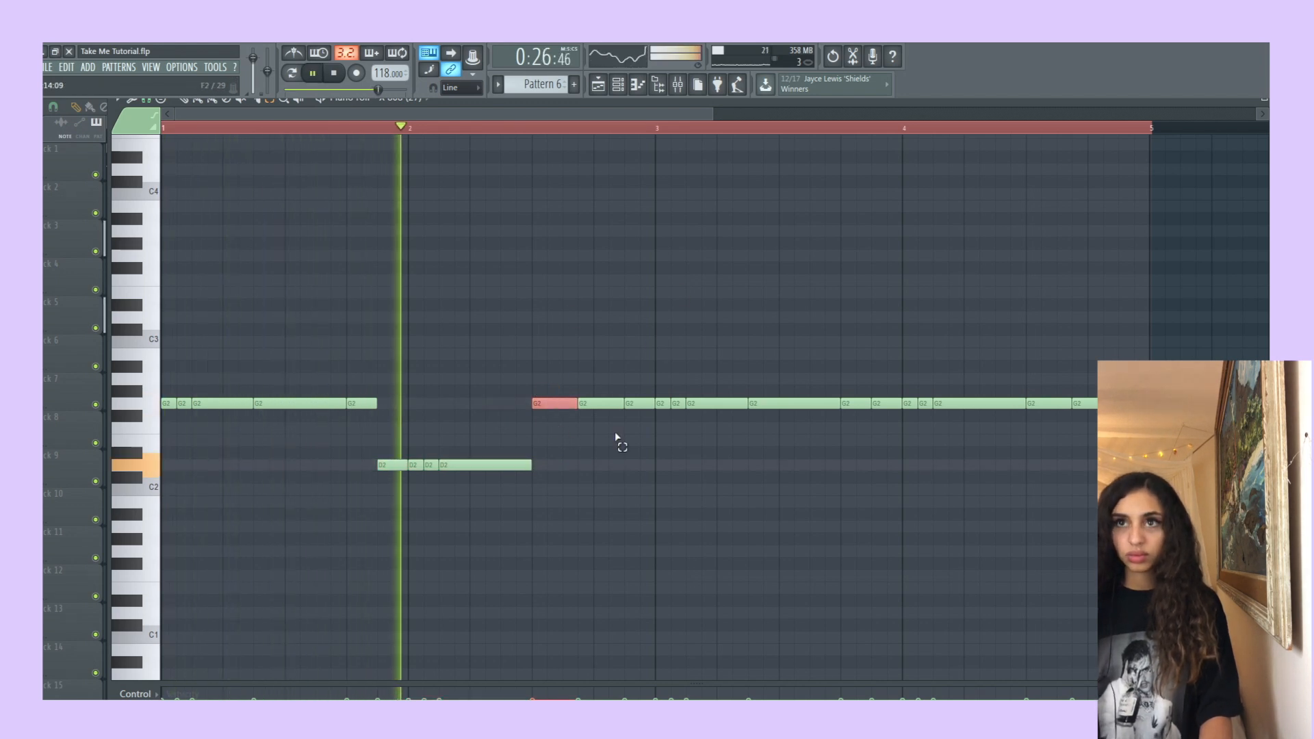
pyautogui.press('space')
pyautogui.scroll(1, 615, 434)
pyautogui.hotkey('shift', 'Up')
pyautogui.hotkey('shift', 'Up')
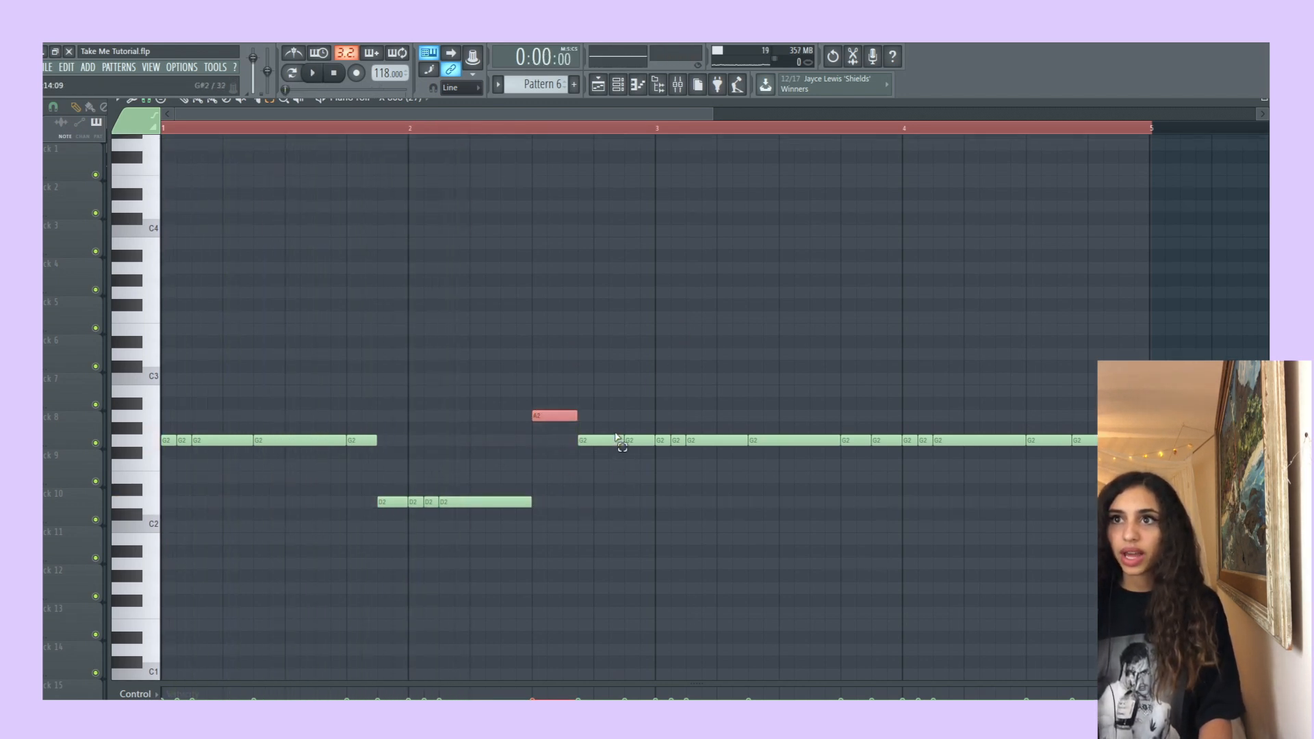
# Lower the second-to-last 808 note of bar 2 to A1 and play the pattern briefly.
pyautogui.moveTo(623, 423); pyautogui.dragTo(618, 481)
pyautogui.moveTo(593, 411); pyautogui.dragTo(597, 457)
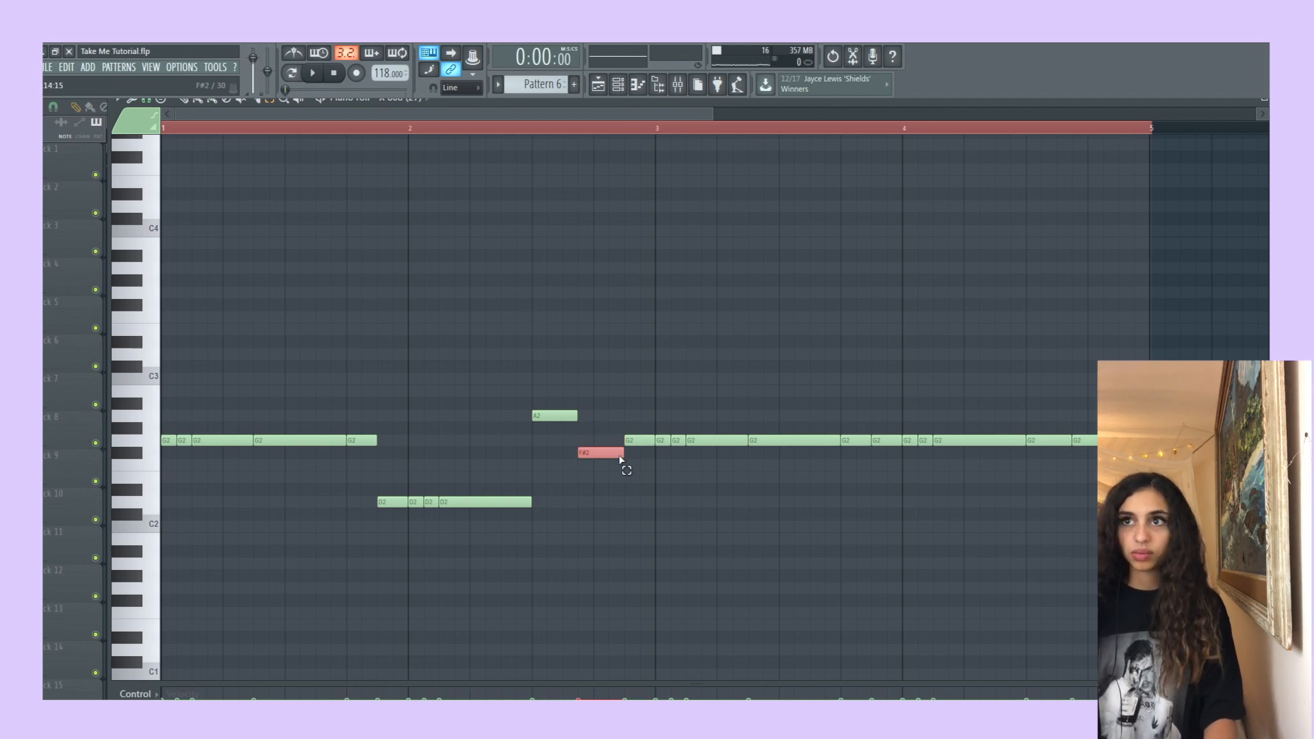
pyautogui.hotkey('ctrl', 'Down')
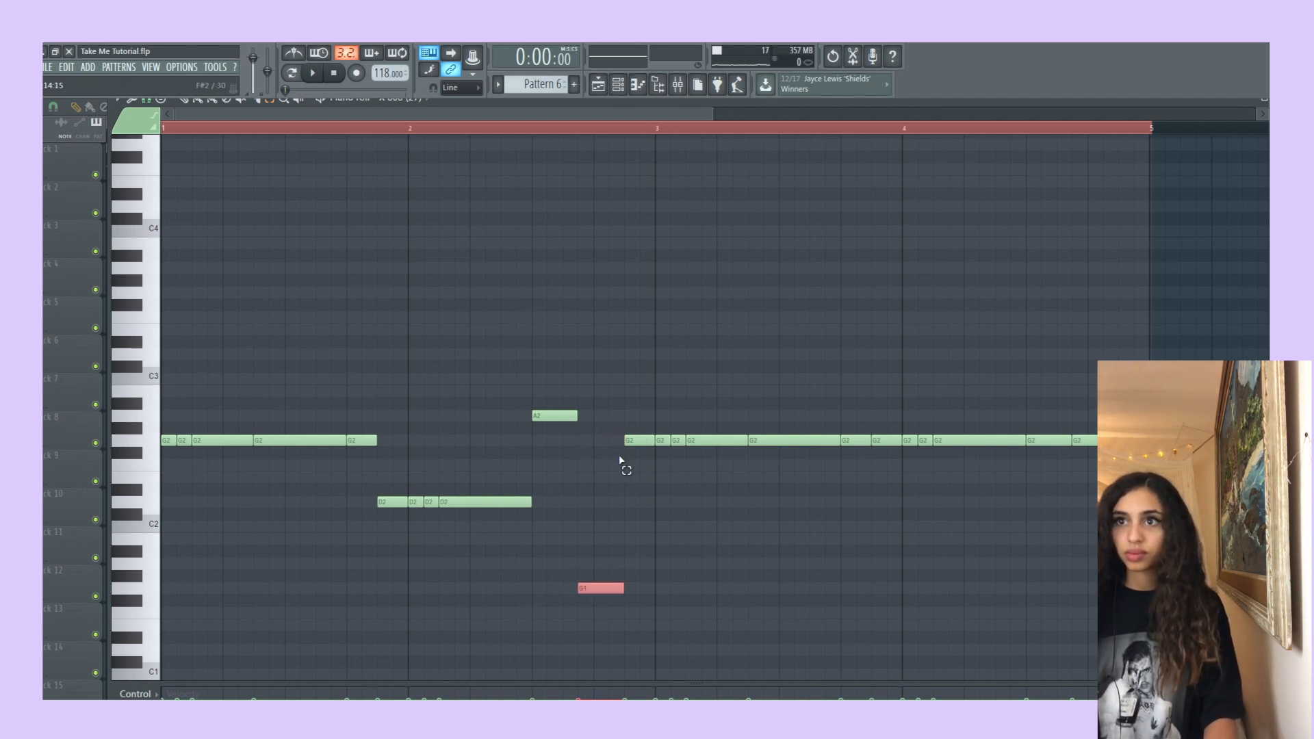
pyautogui.hotkey('shift', 'Up')
pyautogui.hotkey('shift', 'Up')
pyautogui.press('space')
pyautogui.press('space')
# Lower the last 808 note of bar 2 to G1 and play the pattern.
pyautogui.moveTo(640, 432); pyautogui.dragTo(642, 460)
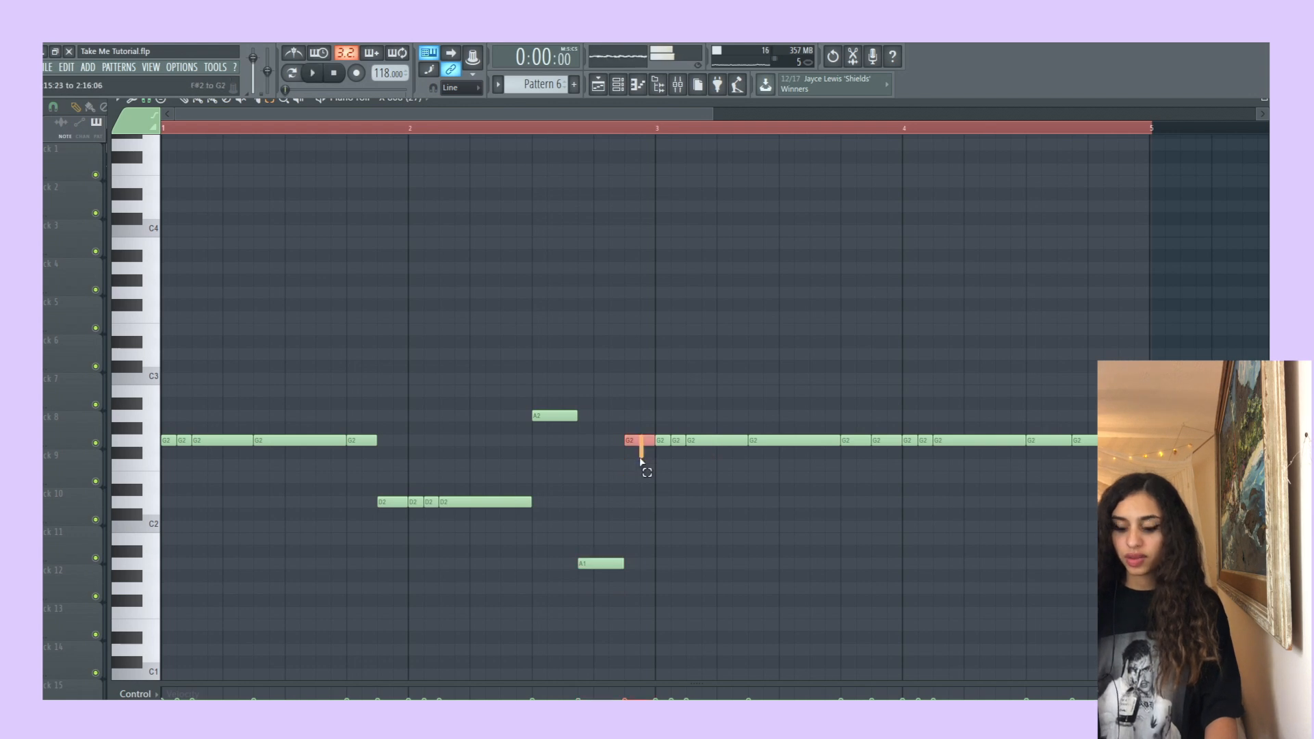
pyautogui.hotkey('ctrl', 'Down')
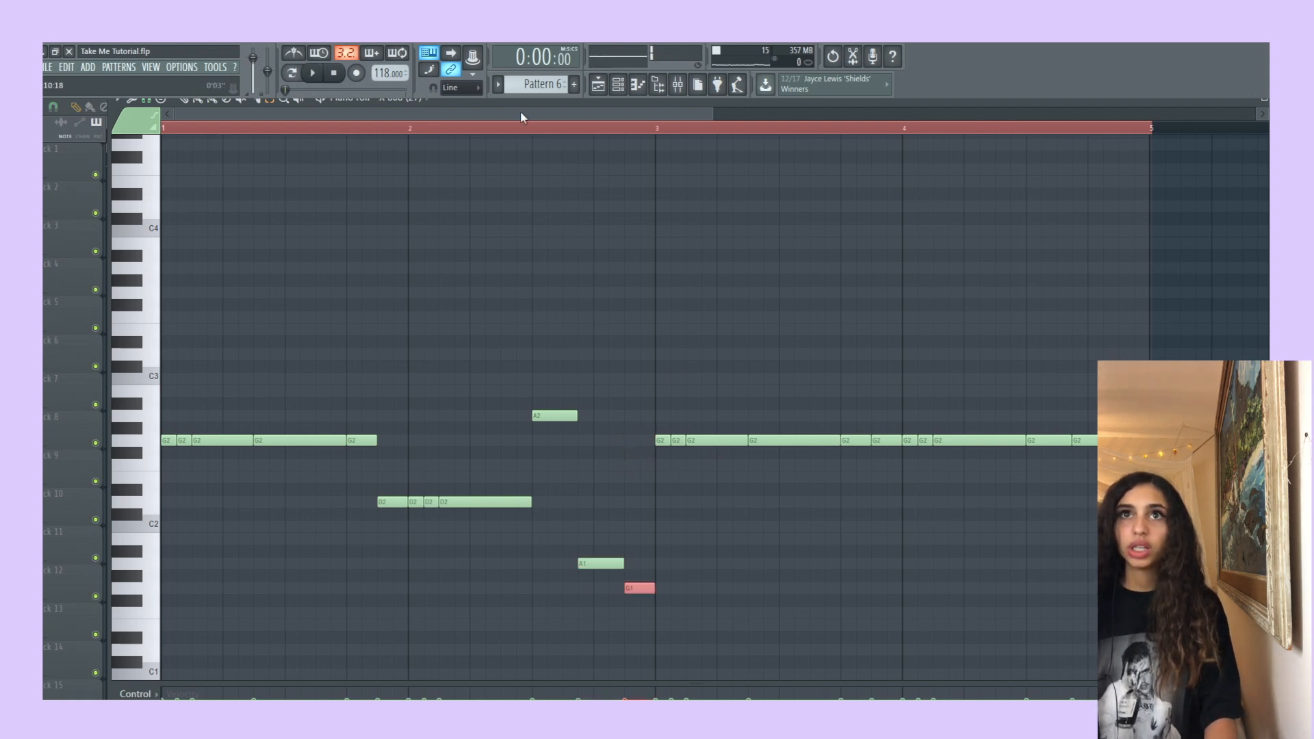
pyautogui.press('space')
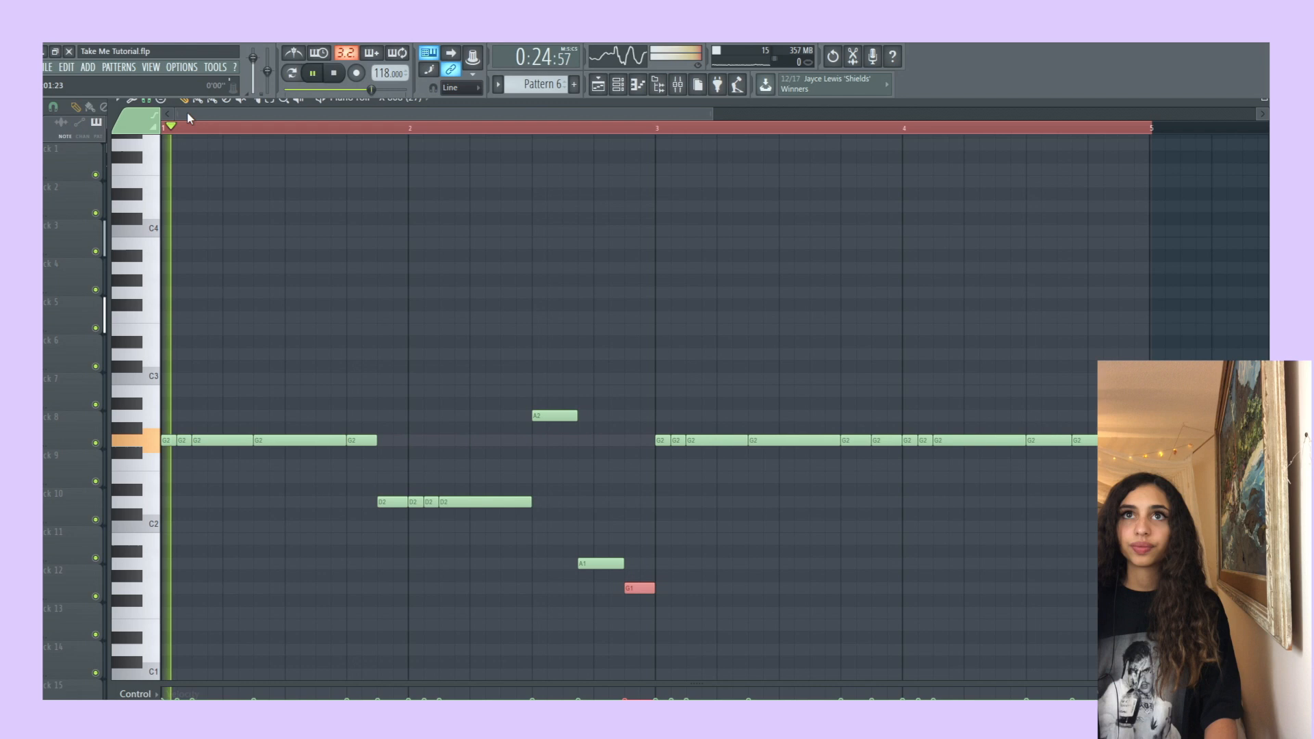
# Draw a short 808 note at C3 near the end of bar 2 and play the pattern.
pyautogui.click(146, 99)
pyautogui.click(172, 267)
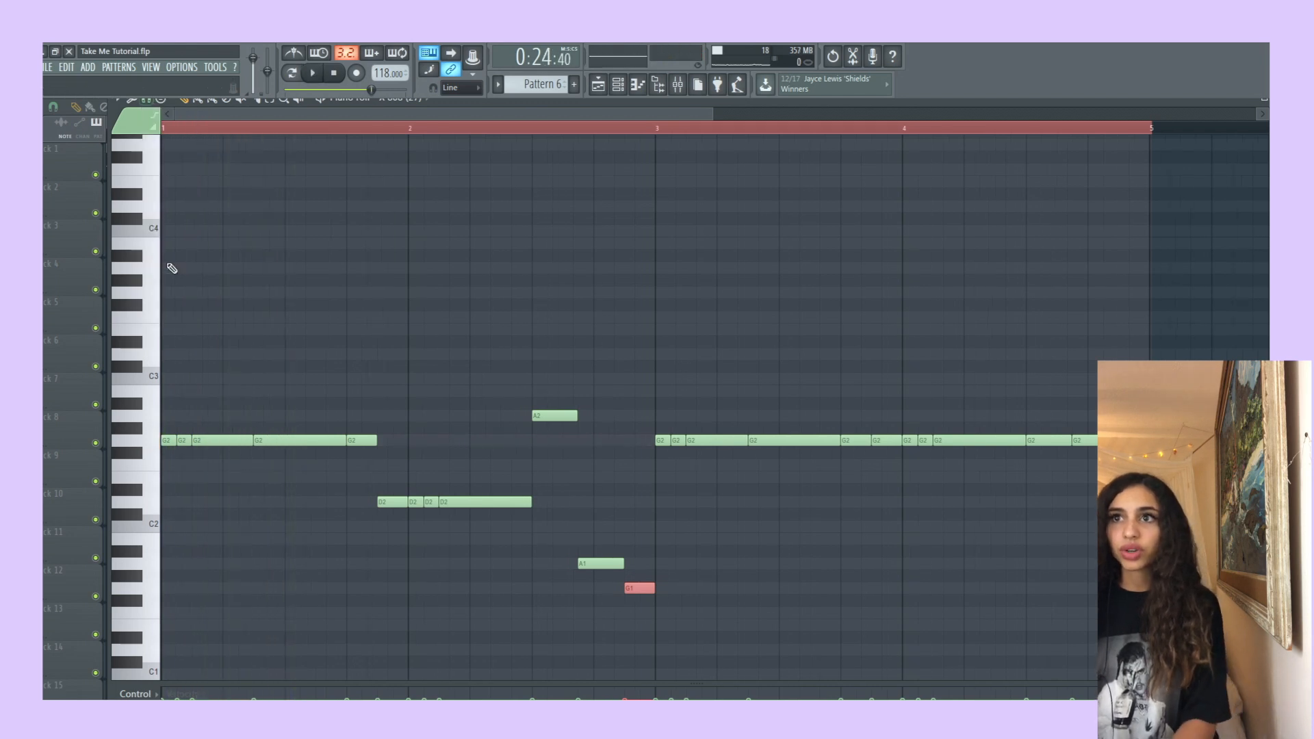
pyautogui.click(618, 417)
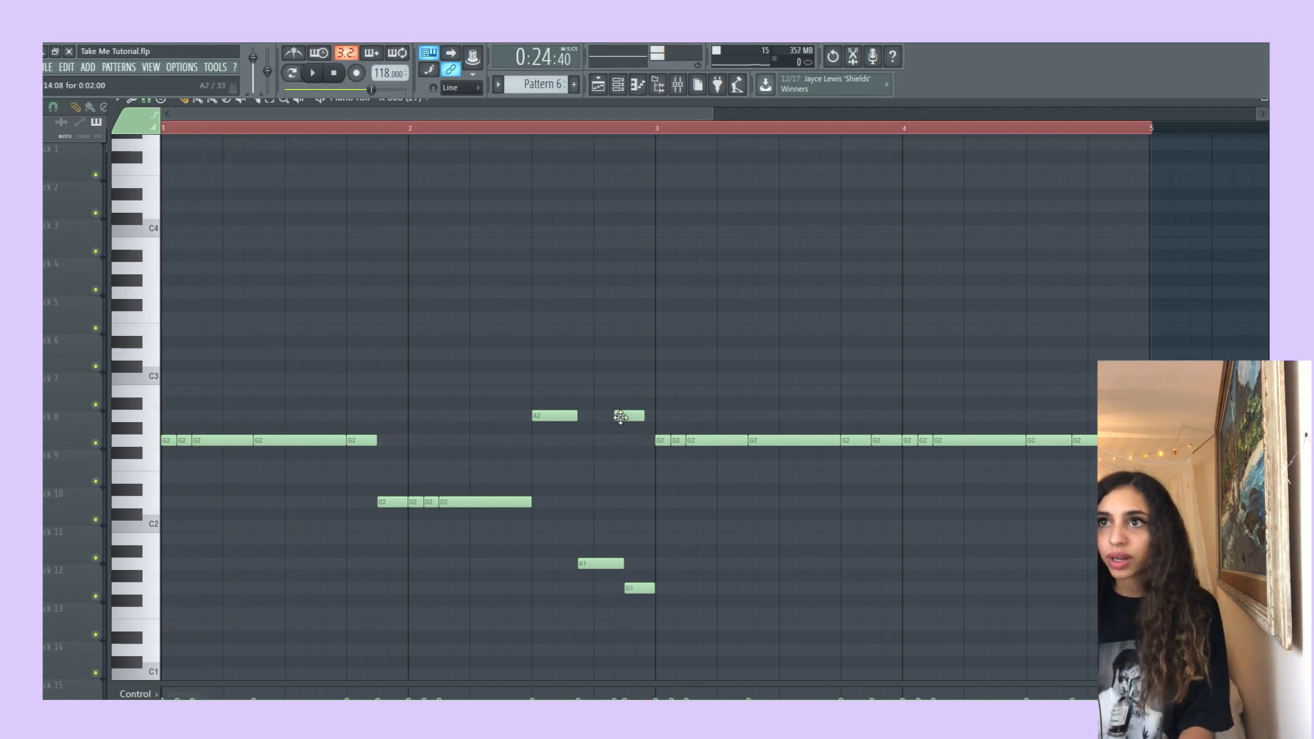
pyautogui.moveTo(622, 416); pyautogui.dragTo(640, 376)
pyautogui.press('space')
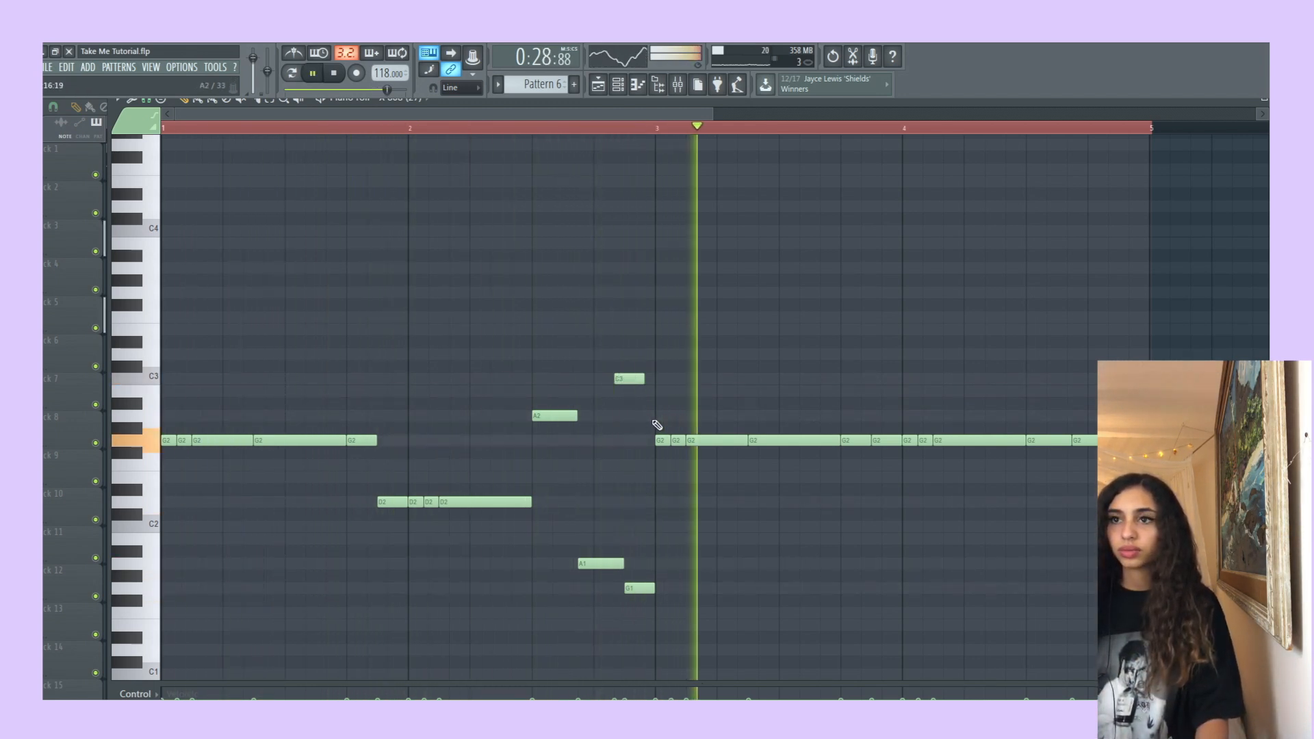
pyautogui.press('space')
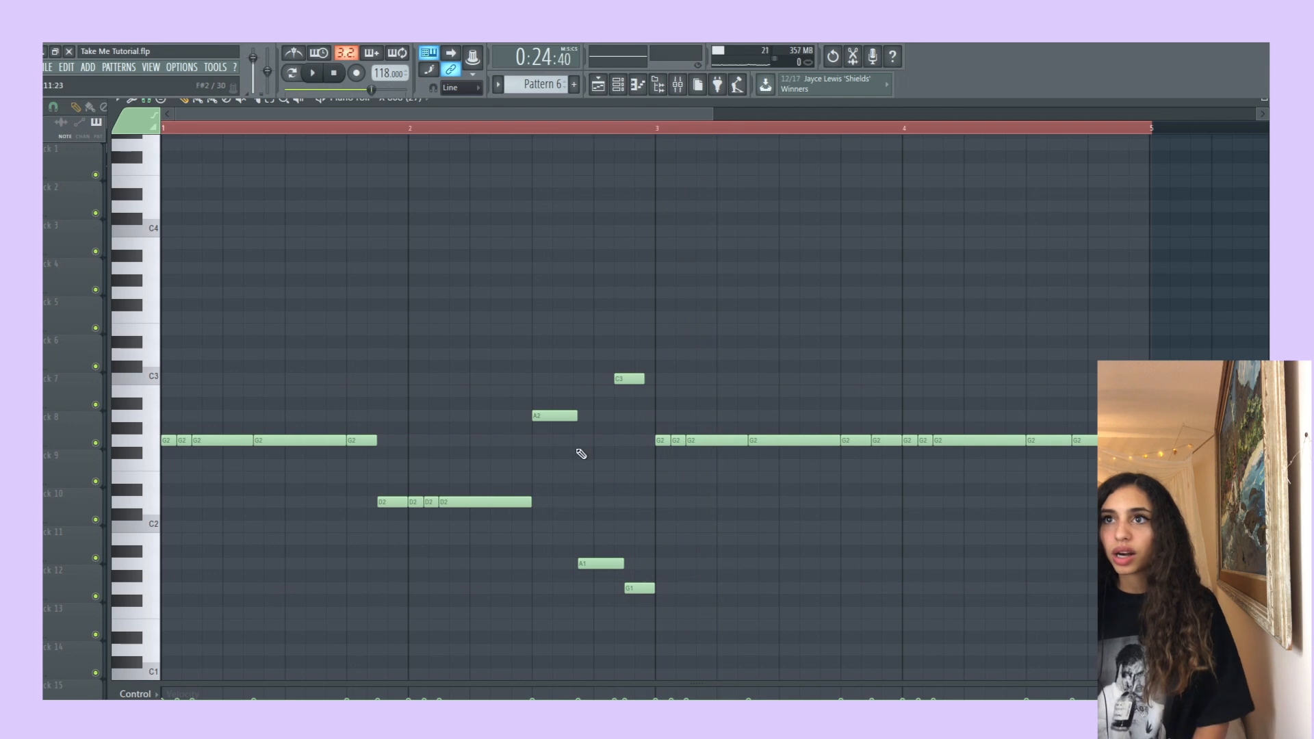
# Add a one-step A2 slide note at 2:08:00, directly before the existing A2 note, and play the pattern.
pyautogui.click(518, 427)
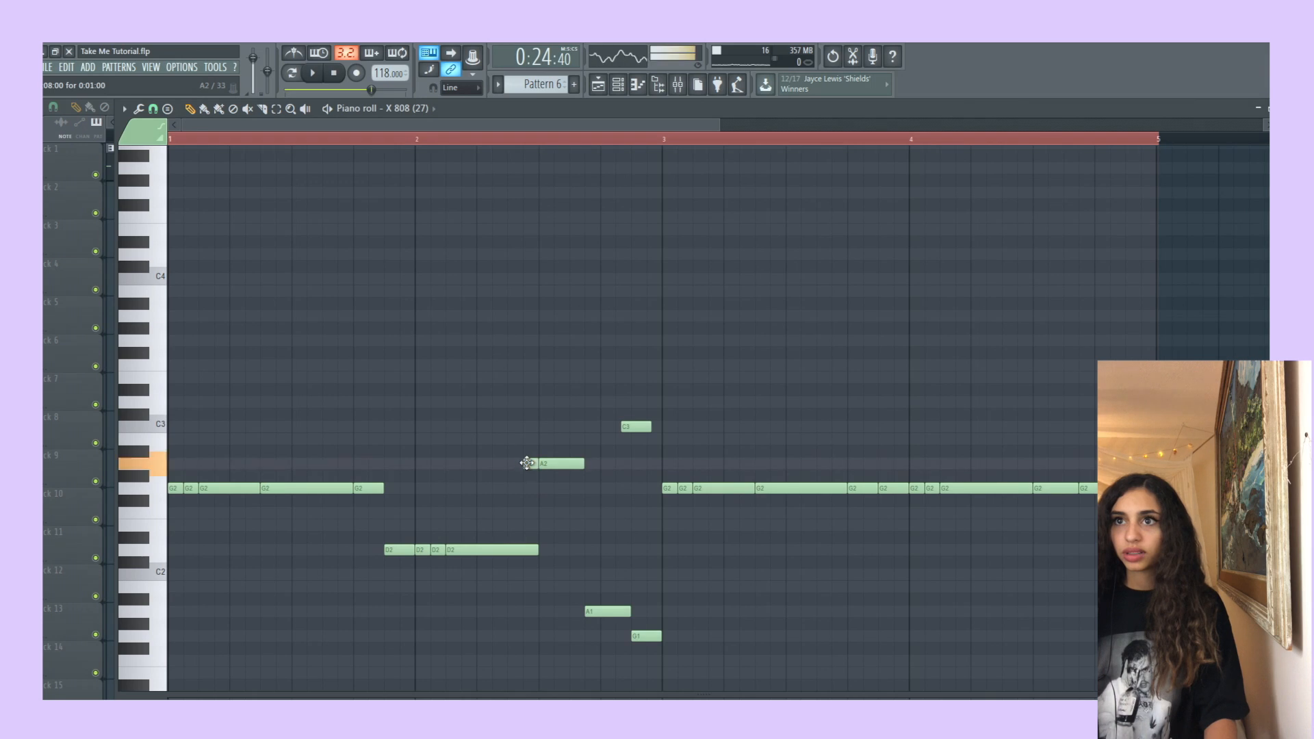
pyautogui.doubleClick(527, 464)
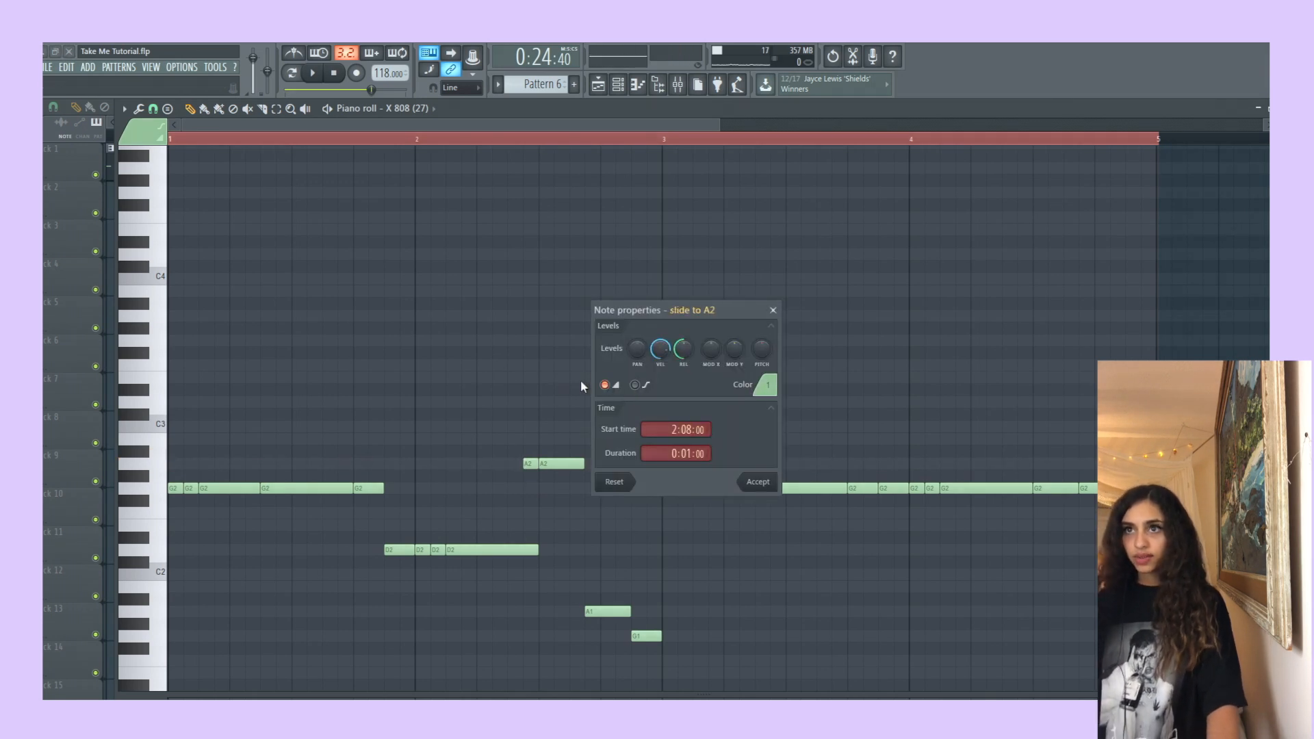
pyautogui.click(757, 486)
pyautogui.press('space')
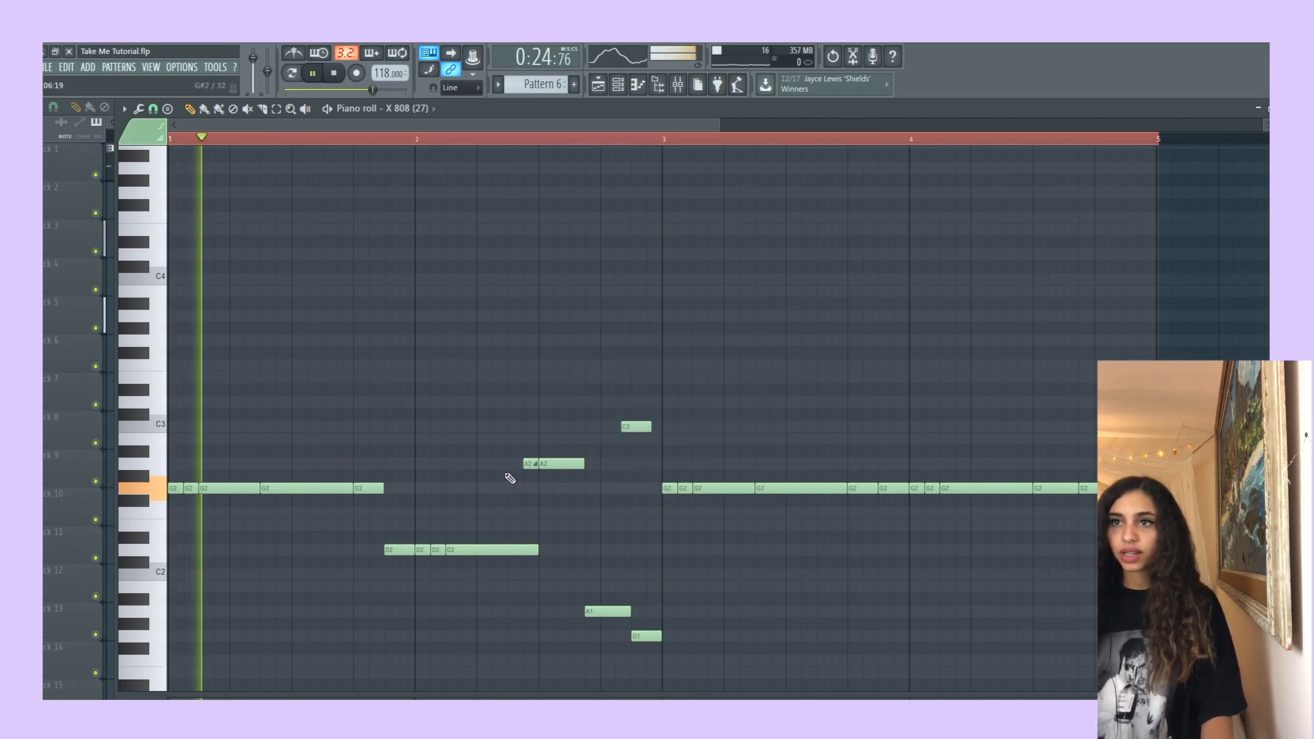
pyautogui.scroll(-1, 684, 376)
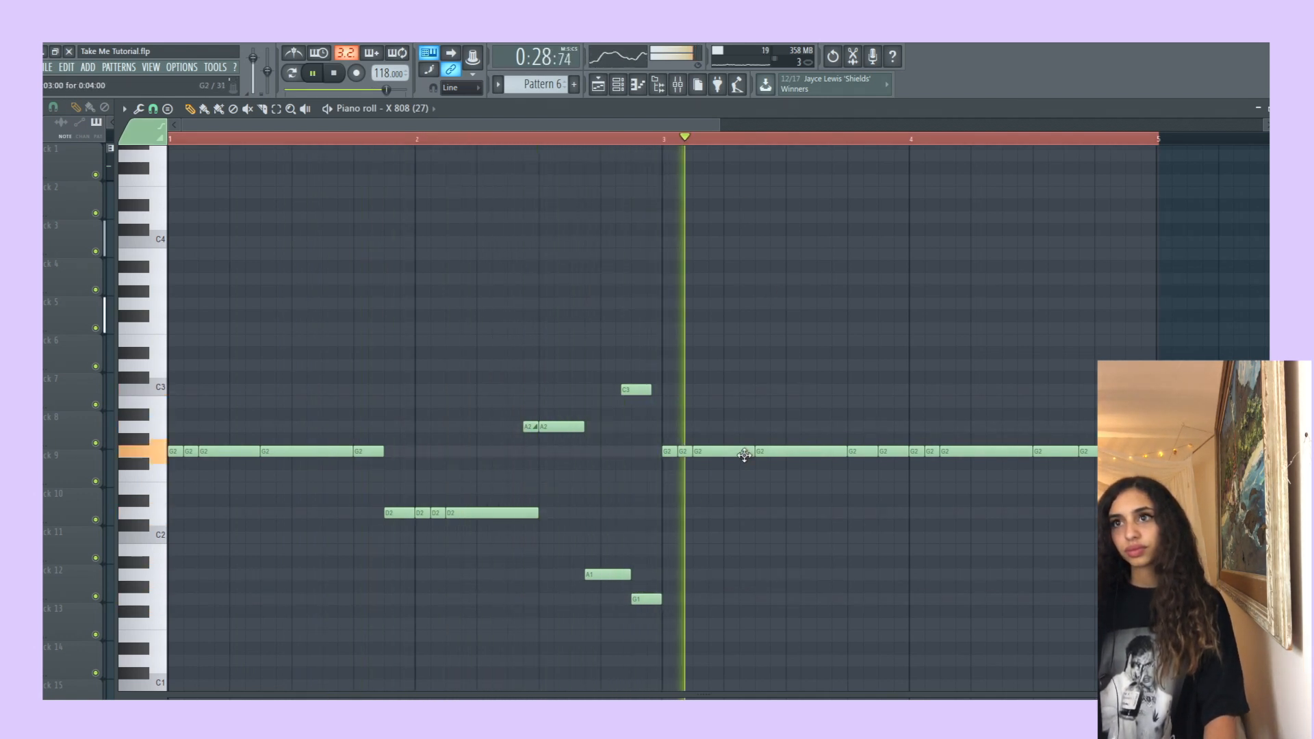
pyautogui.press('space')
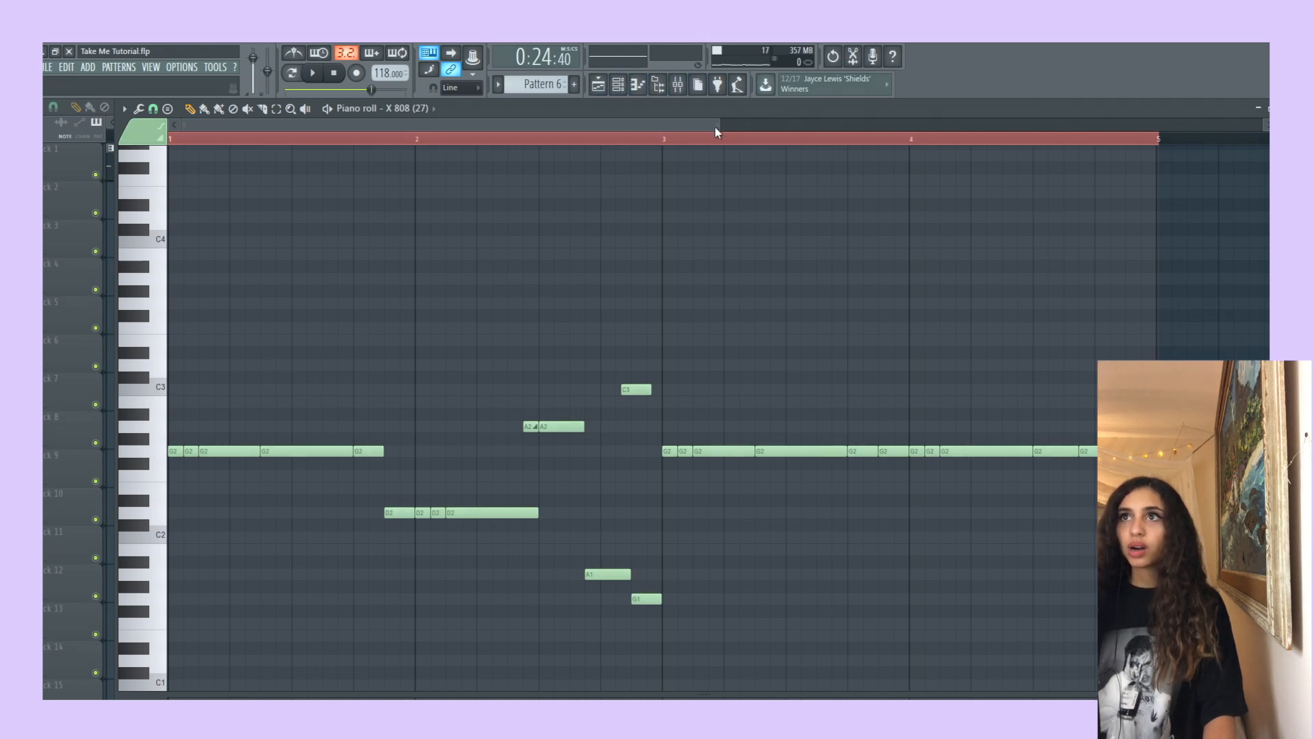
# Route the selected kick and 808 channels to consecutive mixer tracks starting from Insert 4.
pyautogui.moveTo(717, 124); pyautogui.dragTo(1116, 125)
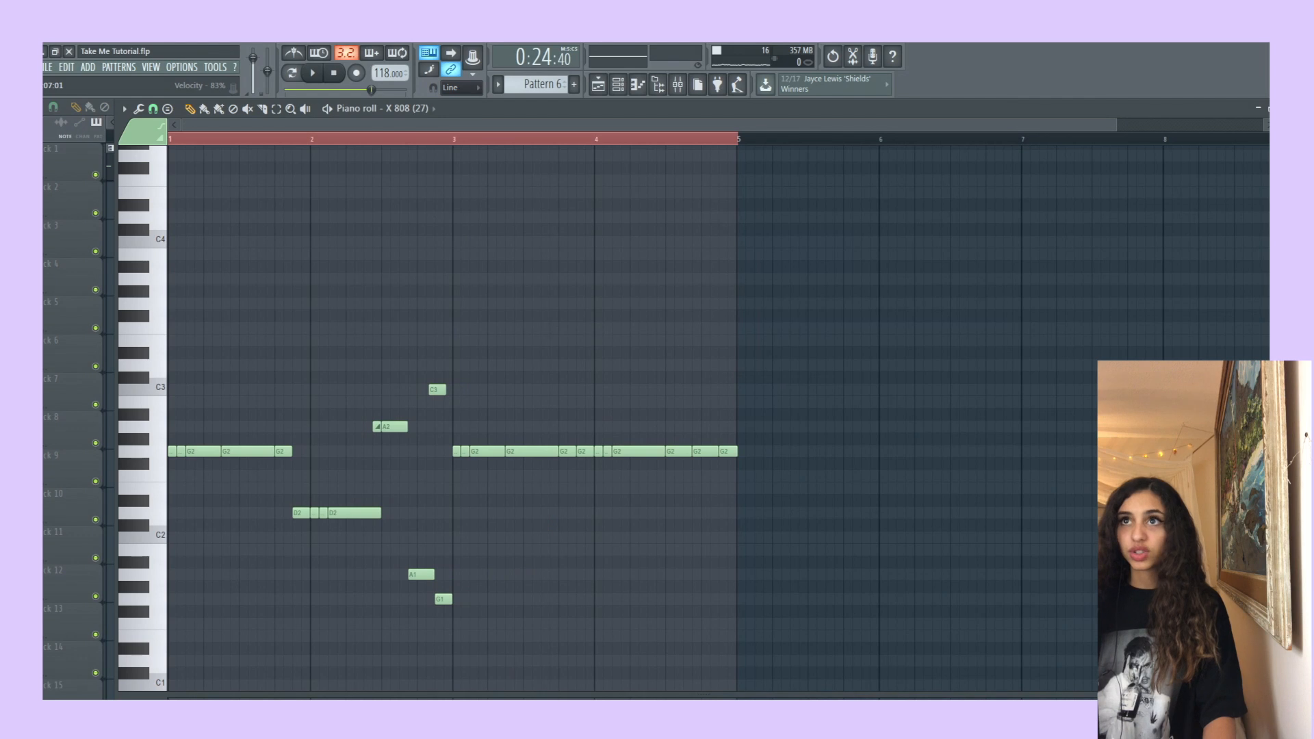
pyautogui.click(618, 88)
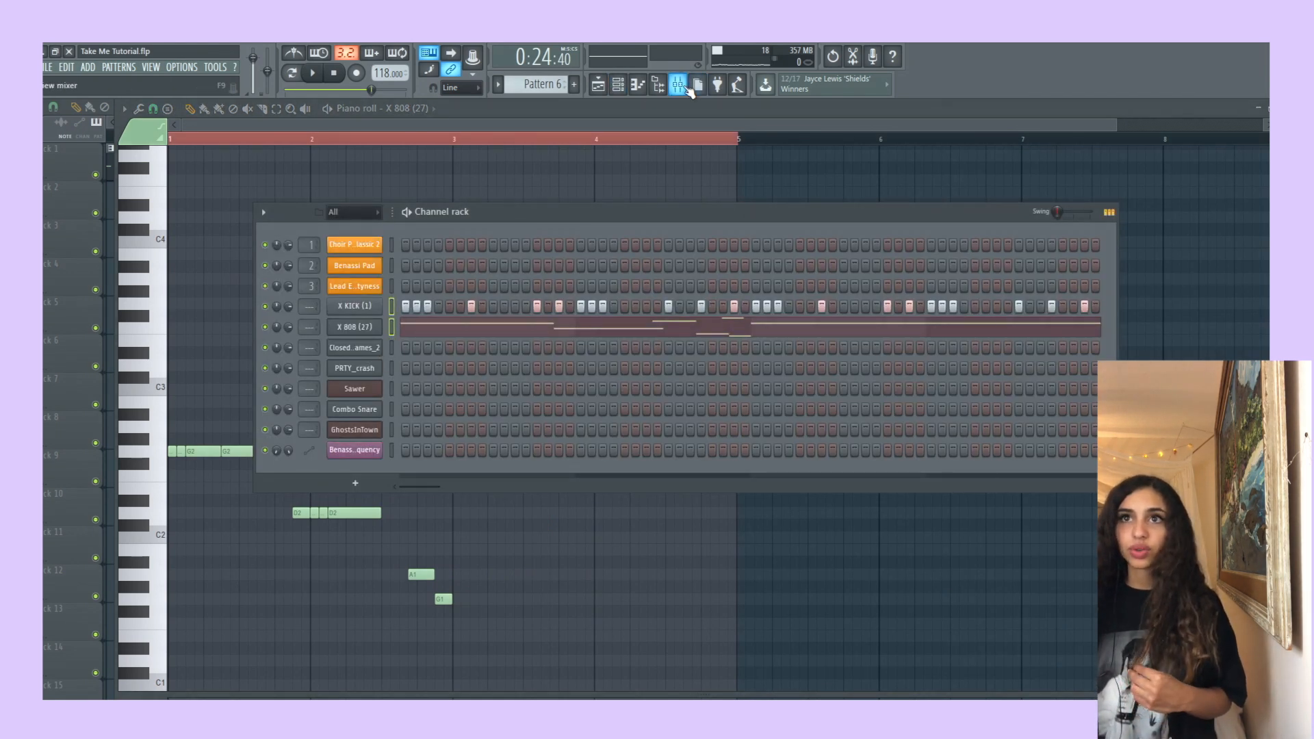
pyautogui.click(678, 84)
pyautogui.rightClick(384, 269)
pyautogui.moveTo(428, 315)
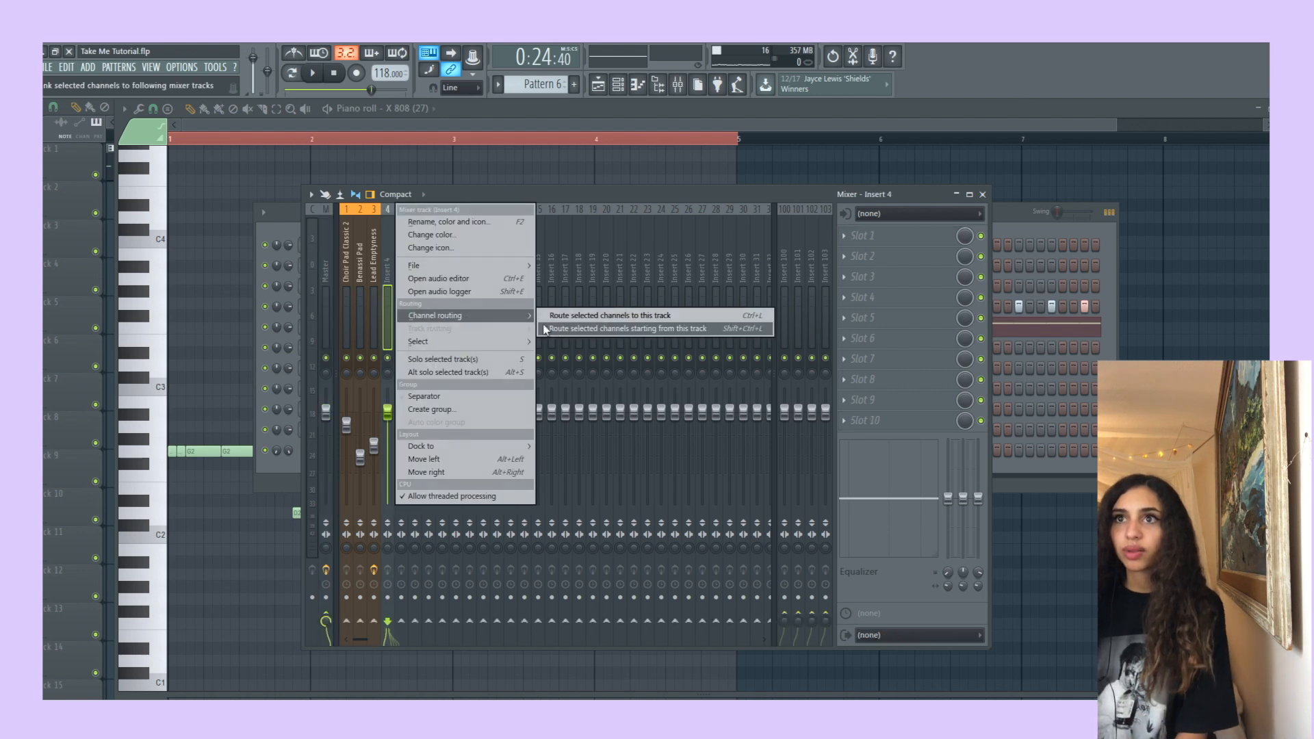
pyautogui.click(589, 325)
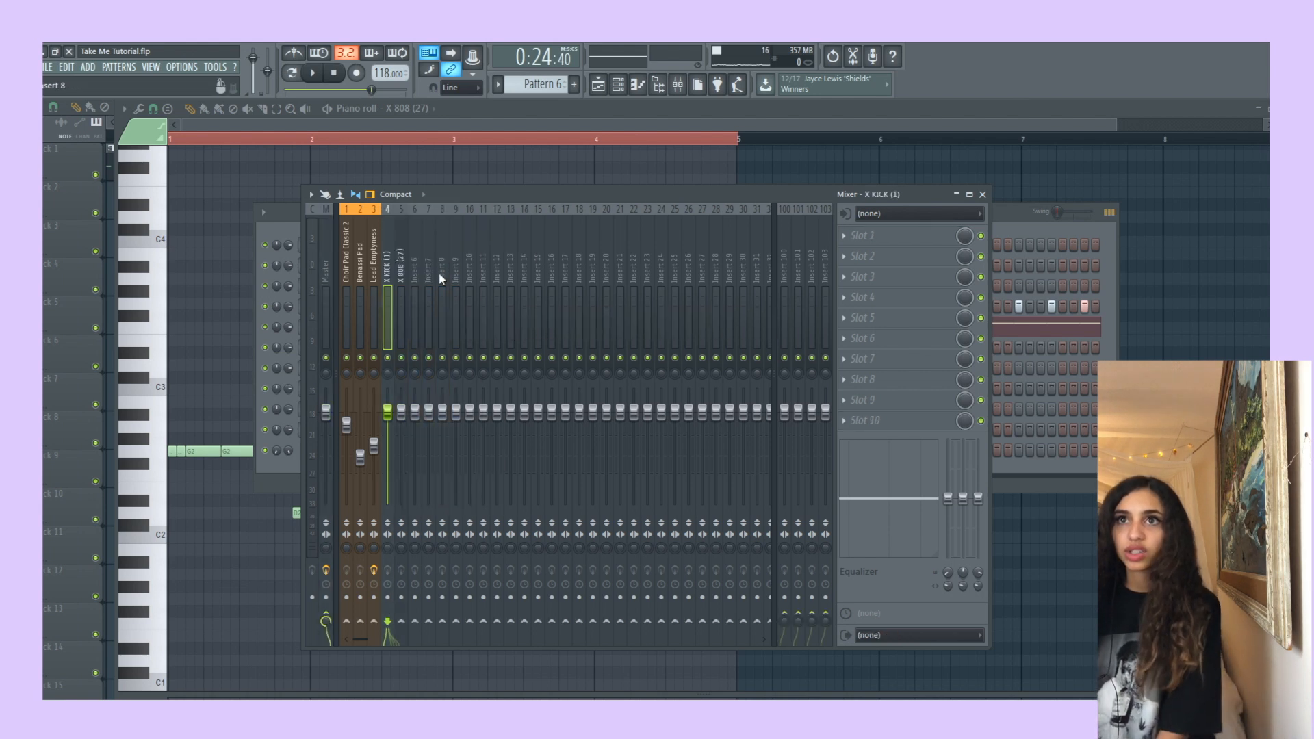
# Load CamelCrusher in the first effect slot of the X 808 mixer track, view its presets and play the pattern.
pyautogui.click(401, 291)
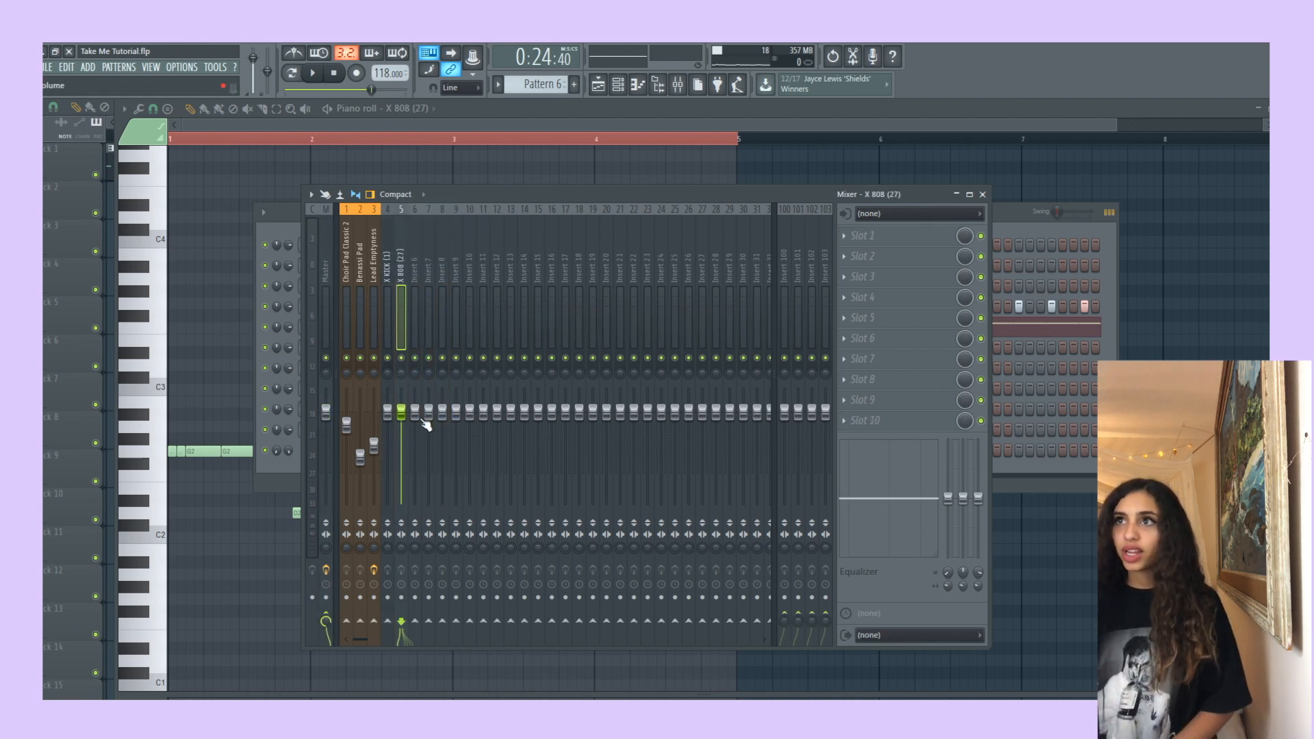
pyautogui.click(899, 235)
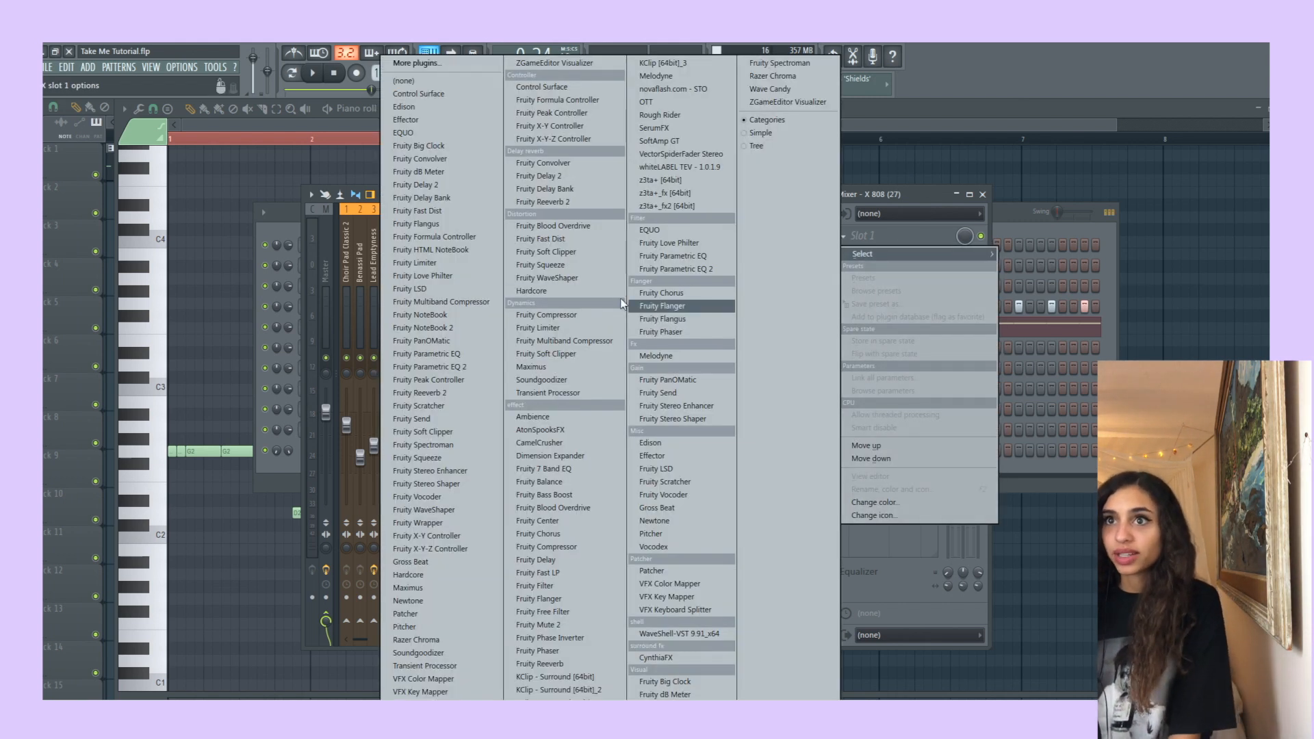
pyautogui.click(553, 442)
pyautogui.moveTo(588, 288); pyautogui.dragTo(674, 254)
pyautogui.click(789, 258)
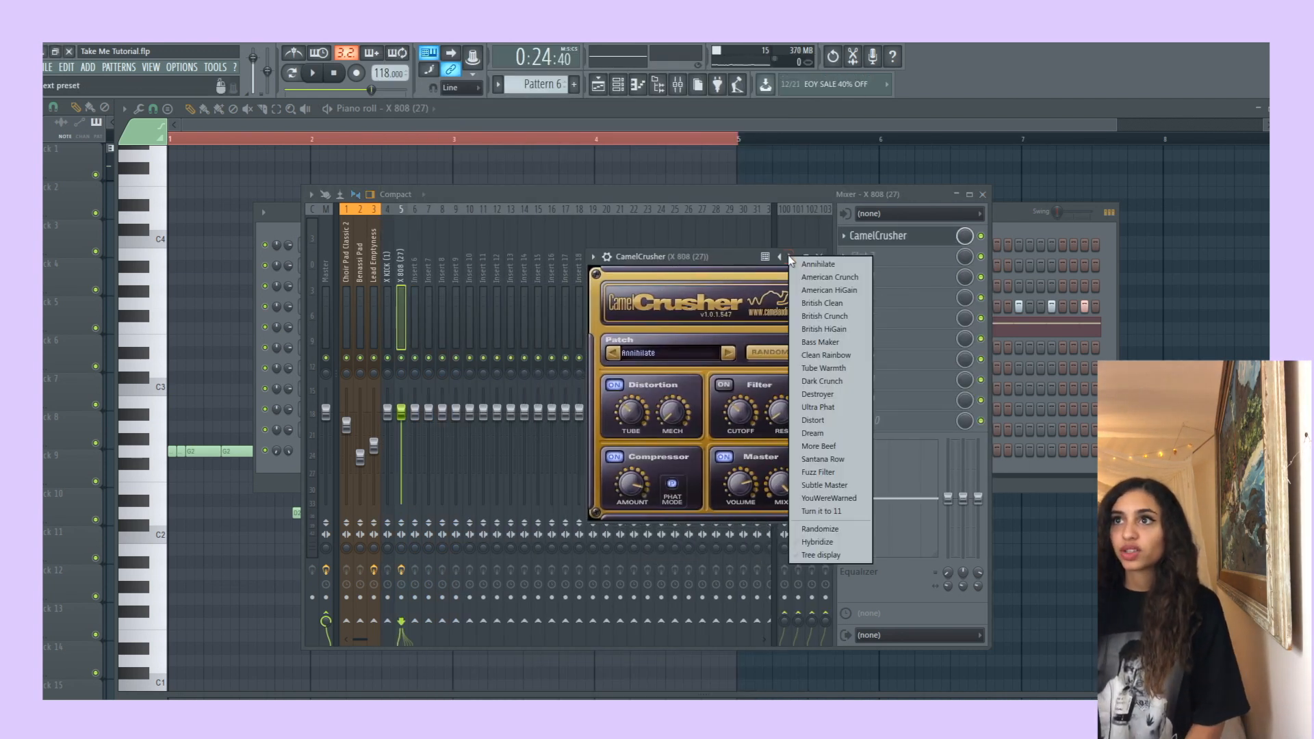
pyautogui.click(698, 258)
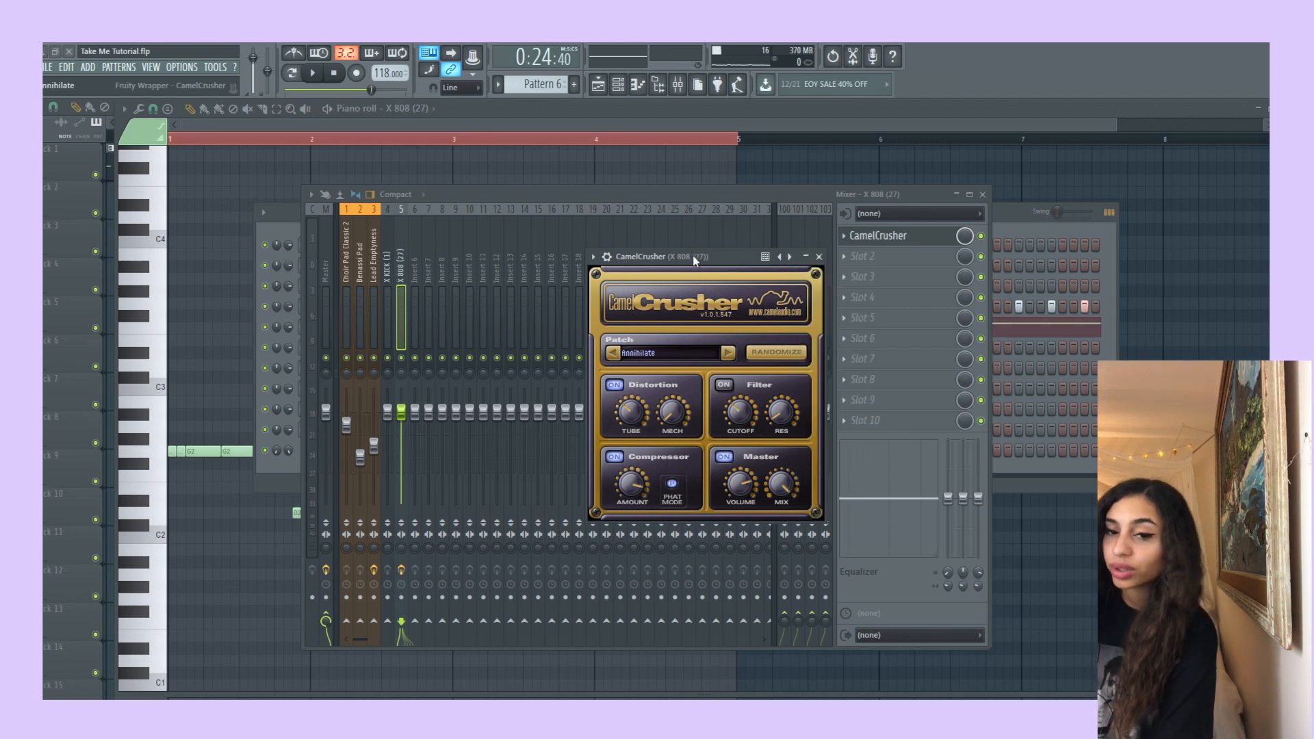
pyautogui.moveTo(695, 261); pyautogui.dragTo(702, 248)
pyautogui.press('space')
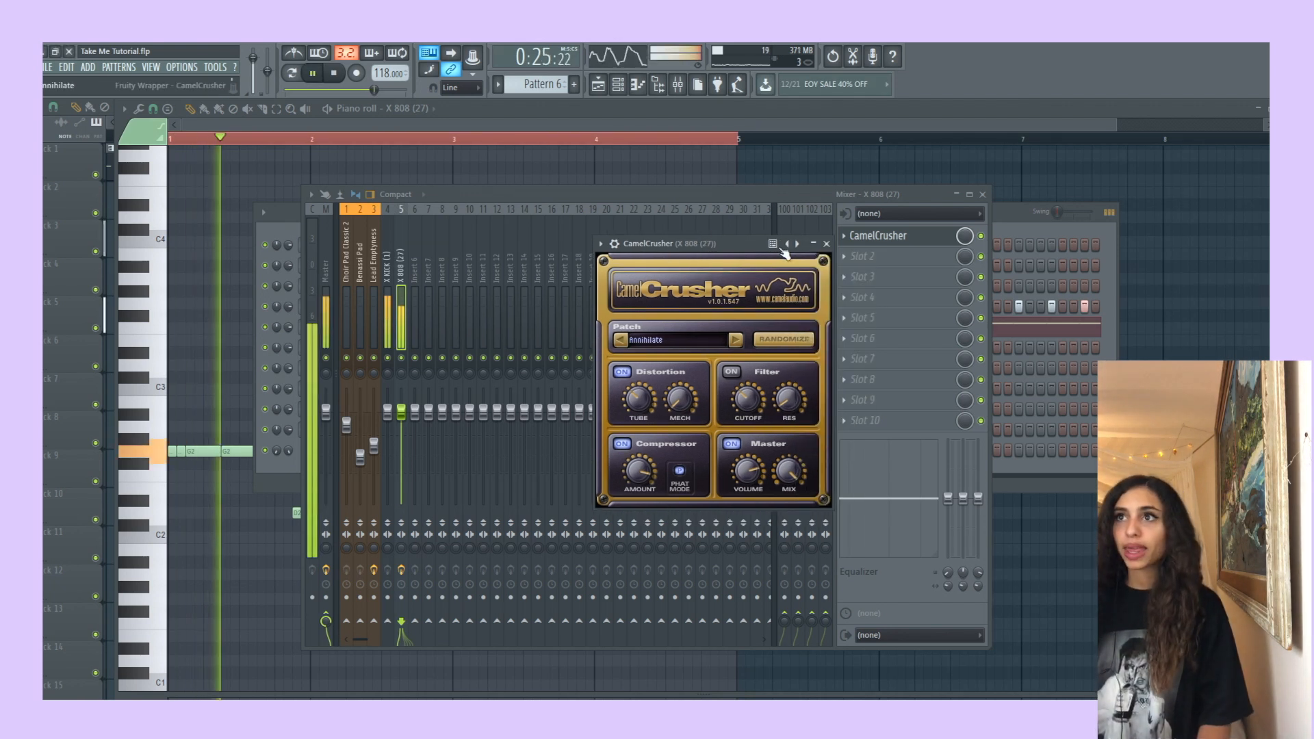
pyautogui.press('space')
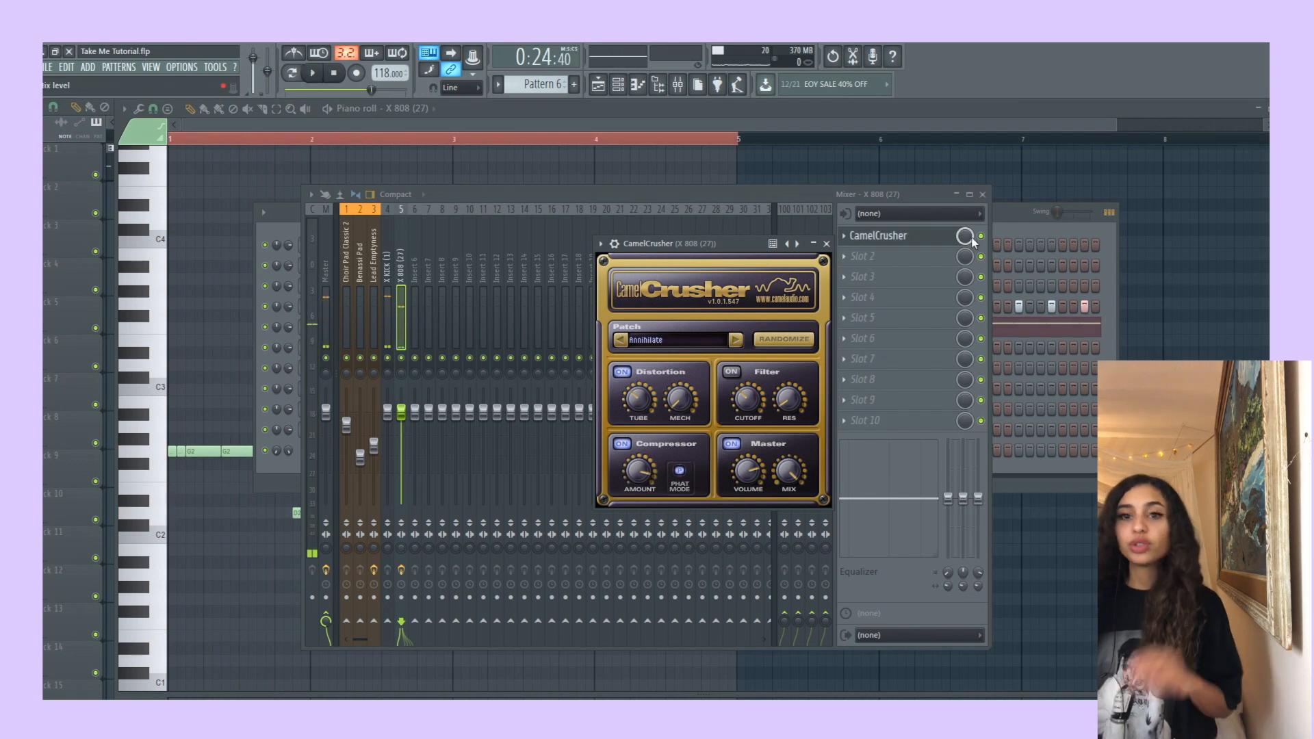
# Bypass CamelCrusher and load Fruity Fast Dist in the second slot of the 808 track, playing the pattern to compare.
pyautogui.click(981, 236)
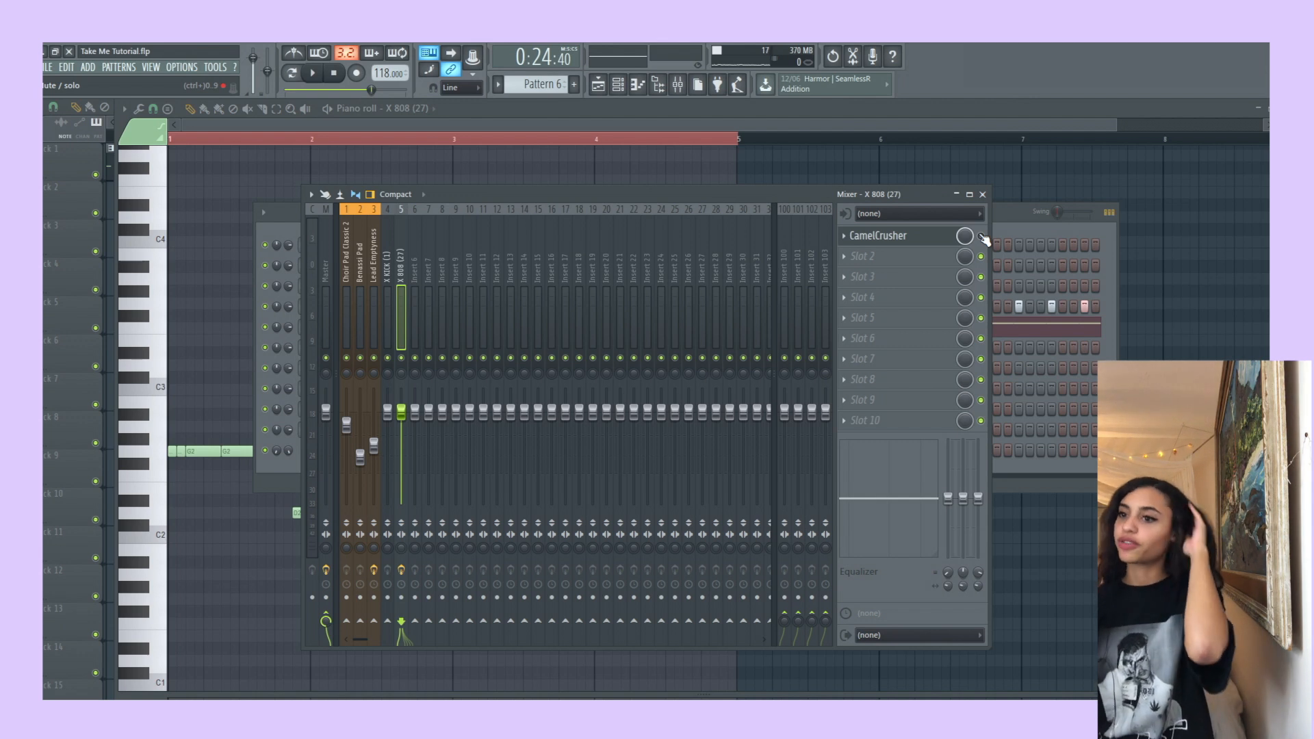
pyautogui.click(982, 237)
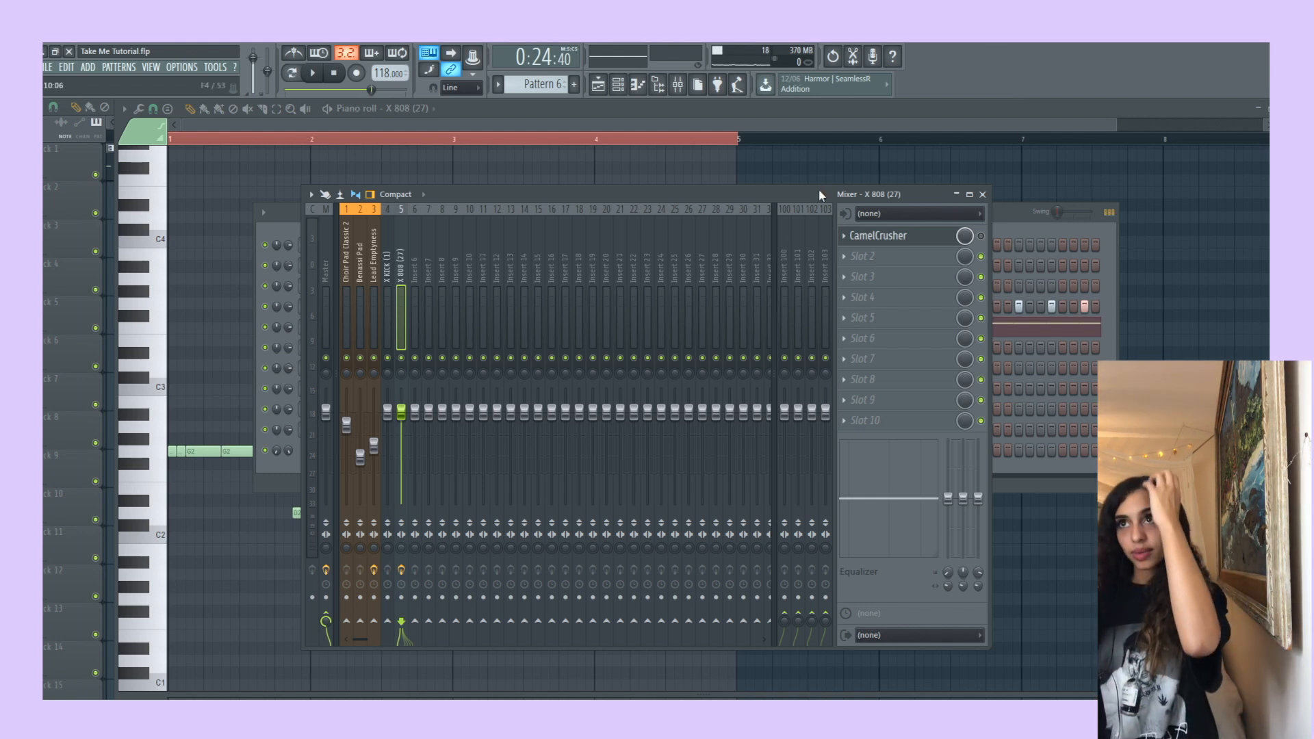
pyautogui.click(883, 259)
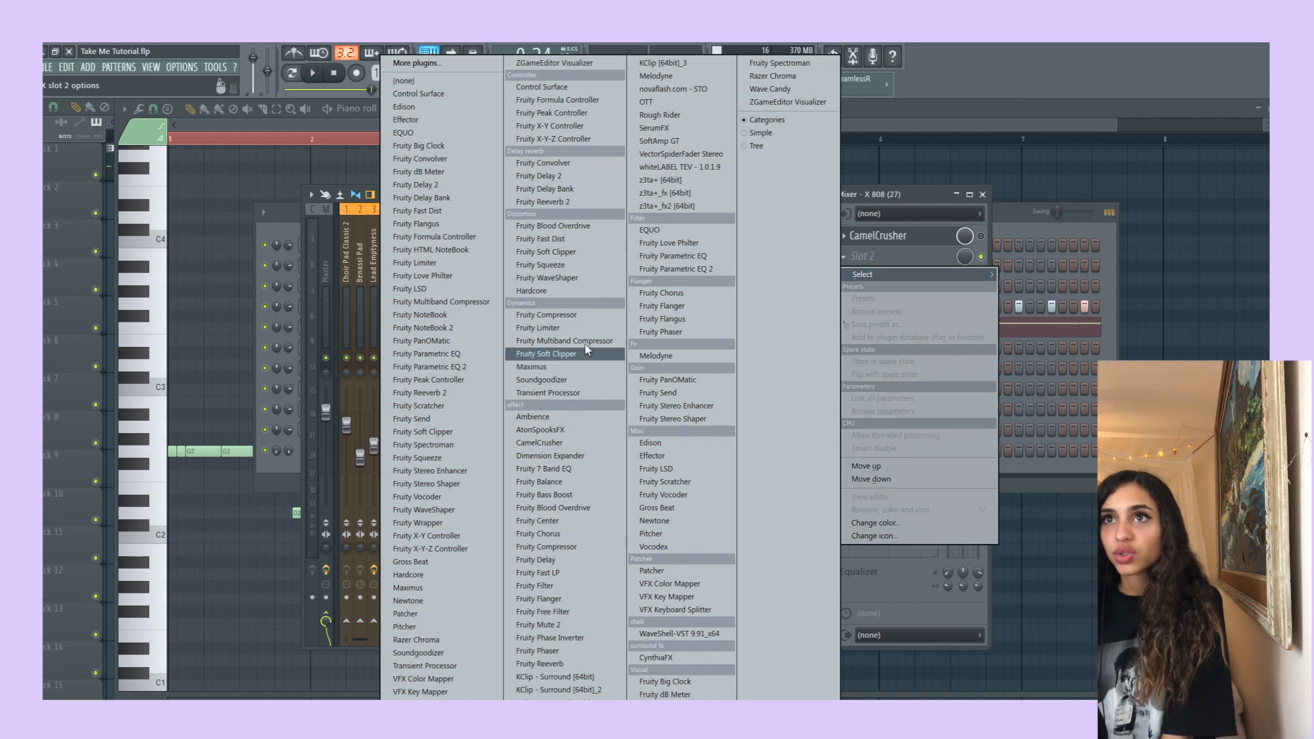
pyautogui.click(573, 238)
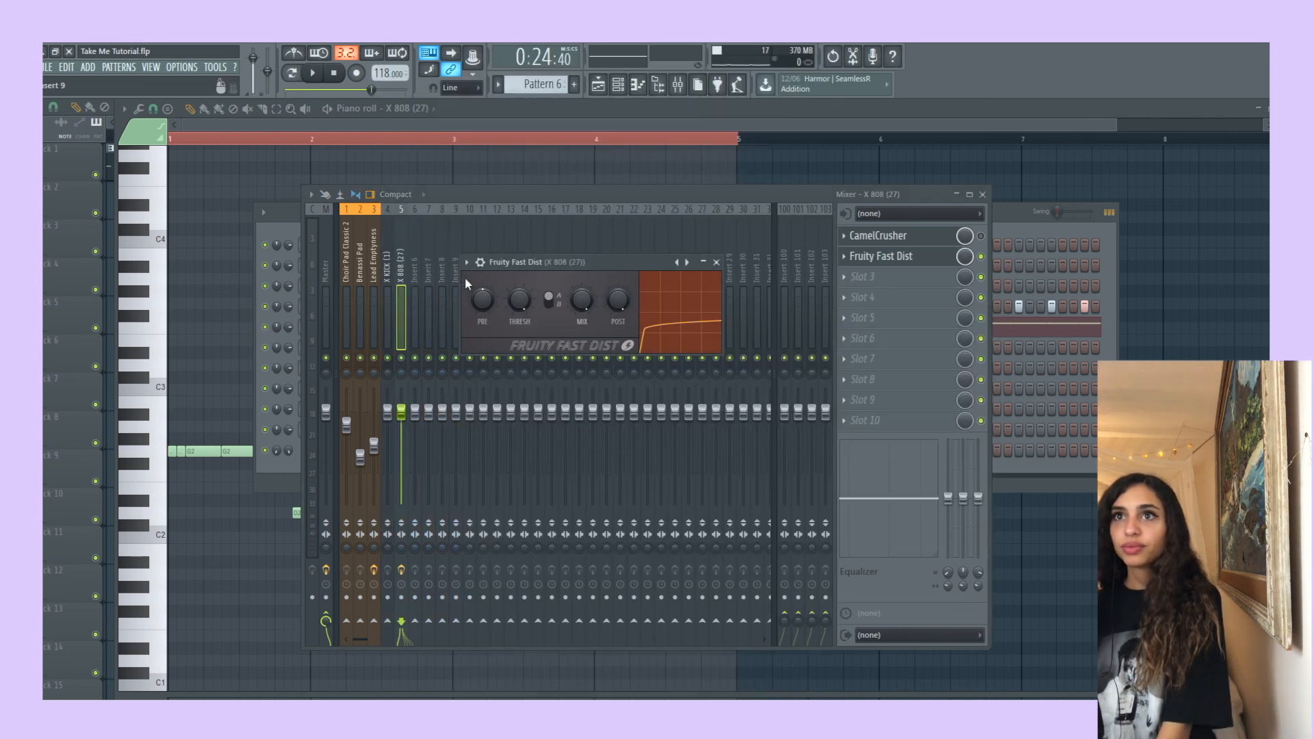
pyautogui.moveTo(541, 260); pyautogui.dragTo(643, 243)
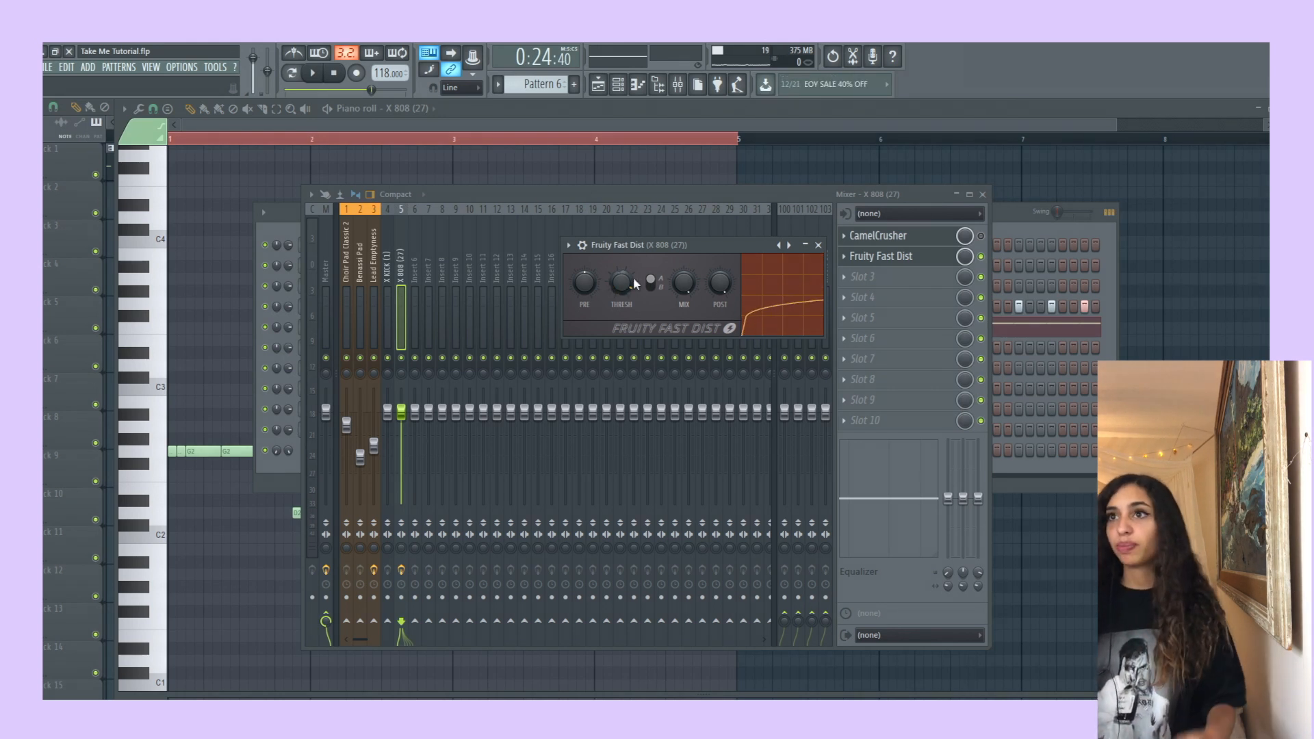
pyautogui.press('space')
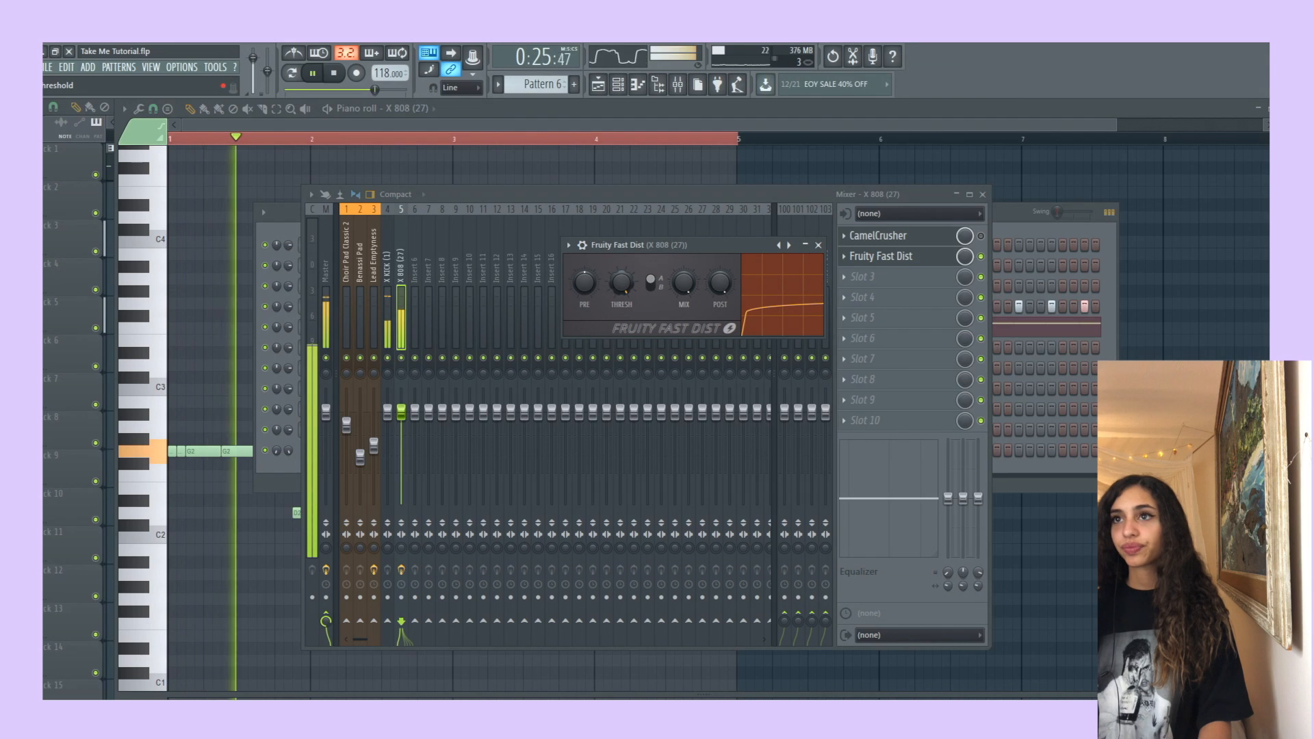
pyautogui.press('space')
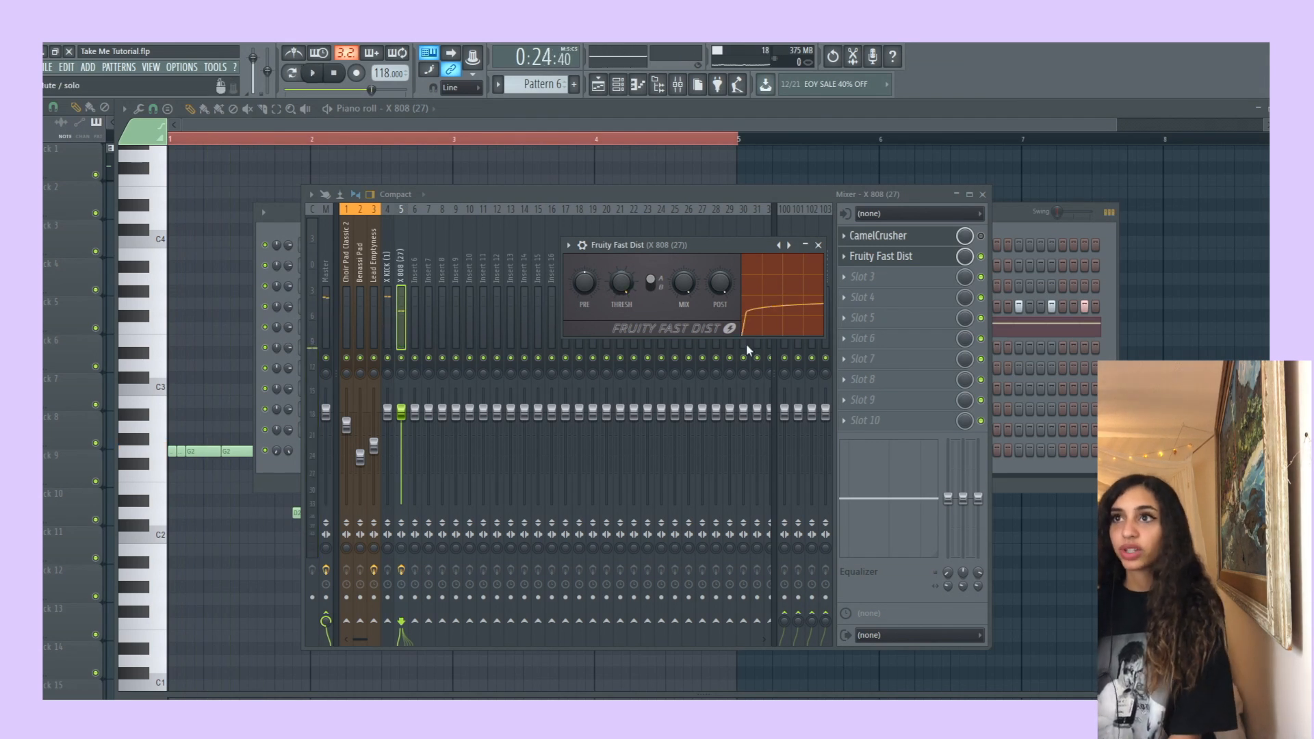
# With Fruity Fast Dist bypassed, load Fruity Blood Overdrive in the third slot and raise its PreAmp to about 0.48 during playback.
pyautogui.click(819, 245)
pyautogui.click(864, 277)
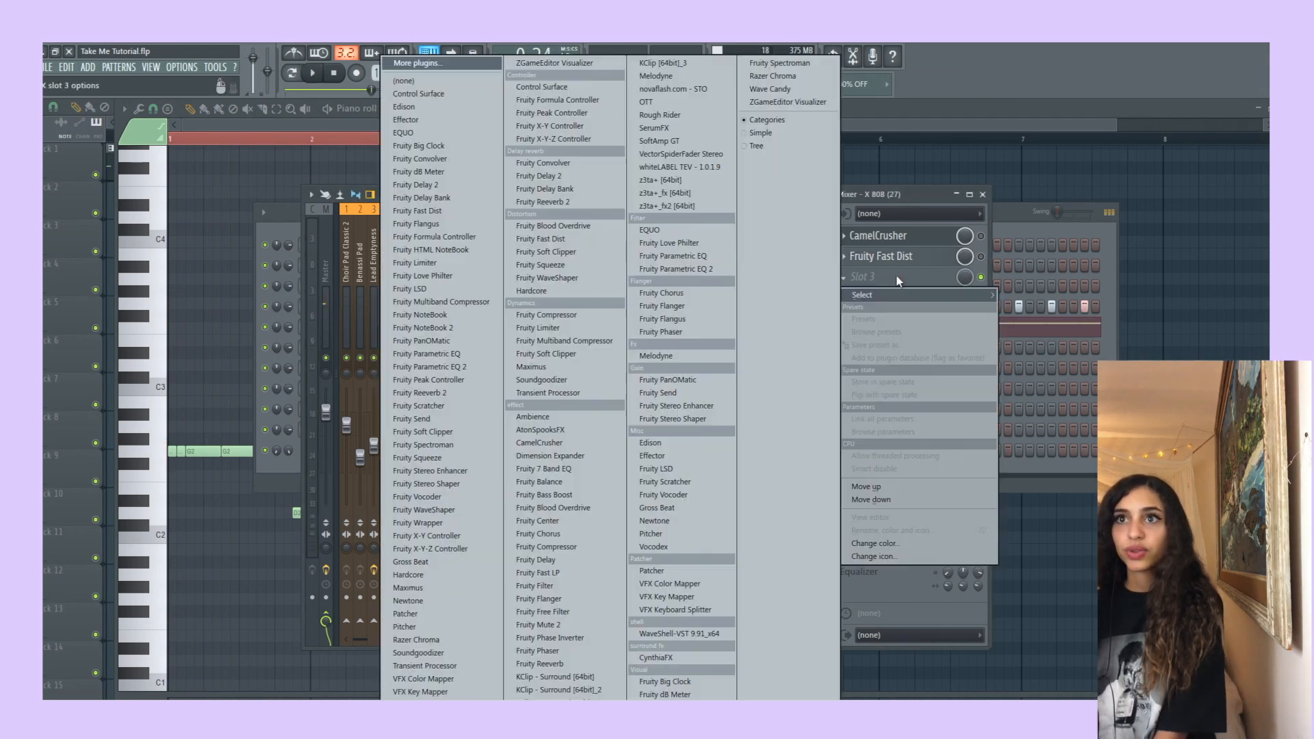
pyautogui.click(558, 230)
pyautogui.press('space')
pyautogui.moveTo(730, 350); pyautogui.dragTo(730, 330)
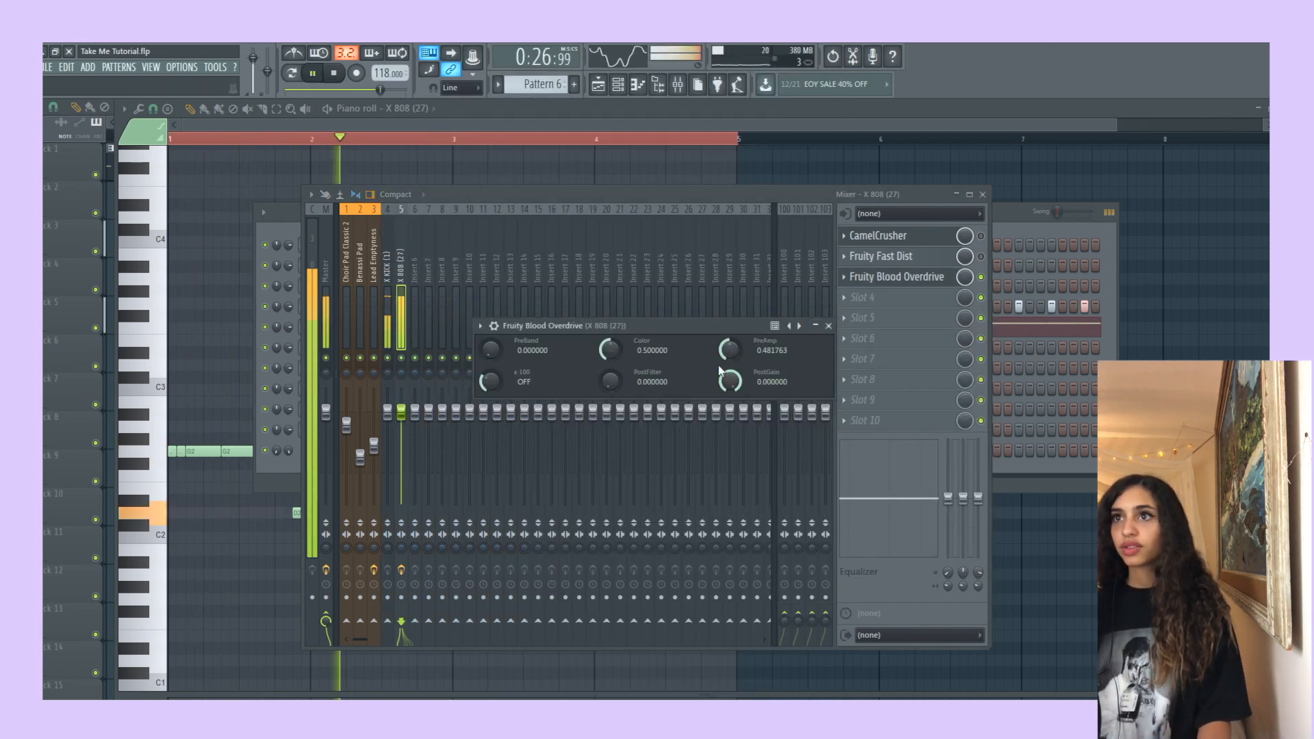
pyautogui.press('space')
# With Fruity Blood Overdrive bypassed, load Fruity WaveShaper in the fourth slot and bend its curve into a steep initial rise, playing the result.
pyautogui.click(980, 277)
pyautogui.click(915, 277)
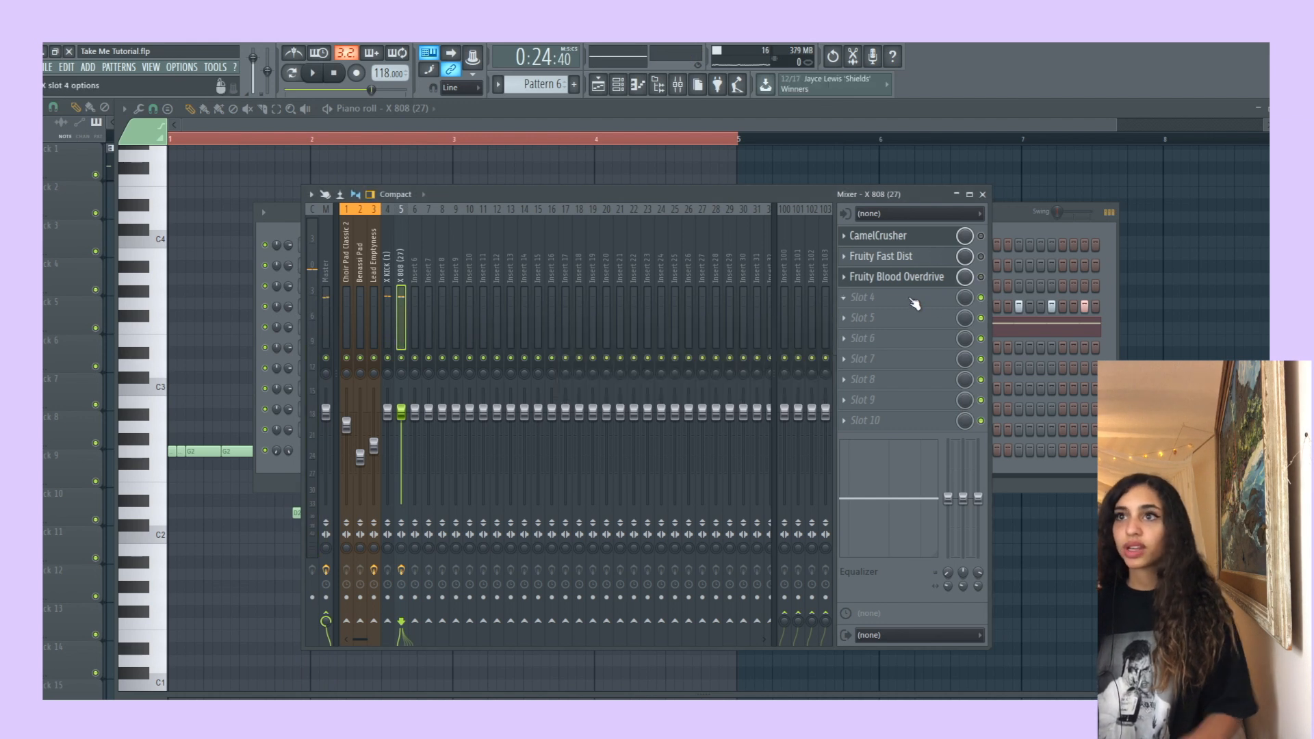
pyautogui.click(915, 304)
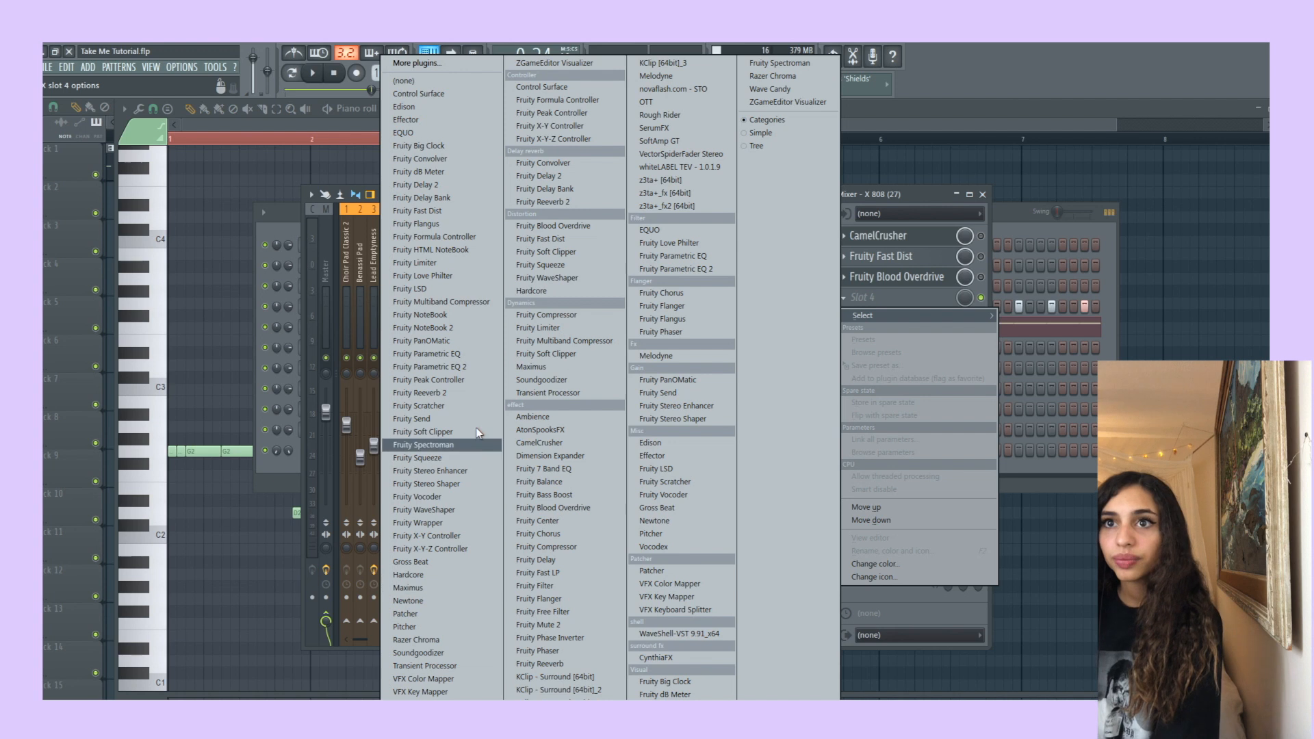
pyautogui.click(454, 510)
pyautogui.rightClick(738, 338)
pyautogui.moveTo(739, 339)
pyautogui.mouseDown()
pyautogui.moveTo(712, 289)
pyautogui.moveTo(717, 329)
pyautogui.mouseUp()
pyautogui.press('space')
pyautogui.press('space')
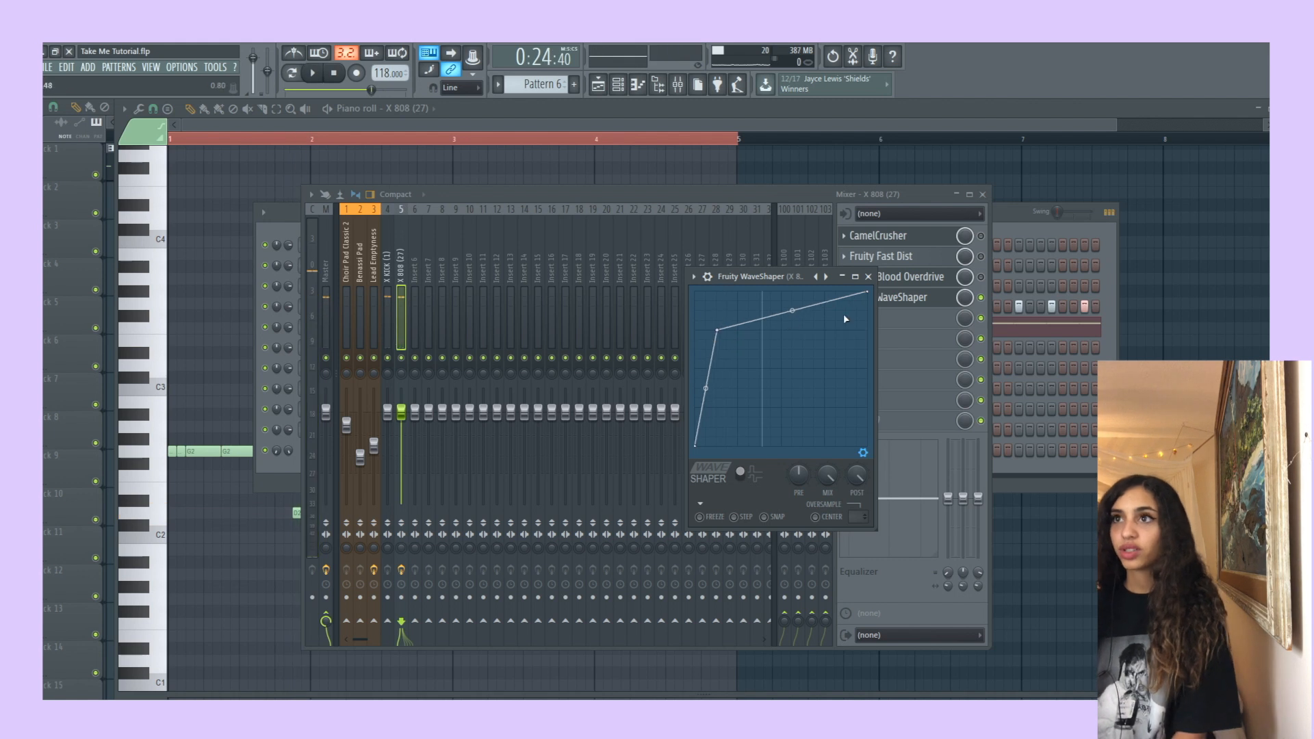
# Bypass Fruity WaveShaper and re-enable CamelCrusher on the 808 track.
pyautogui.click(869, 277)
pyautogui.click(980, 298)
pyautogui.click(922, 233)
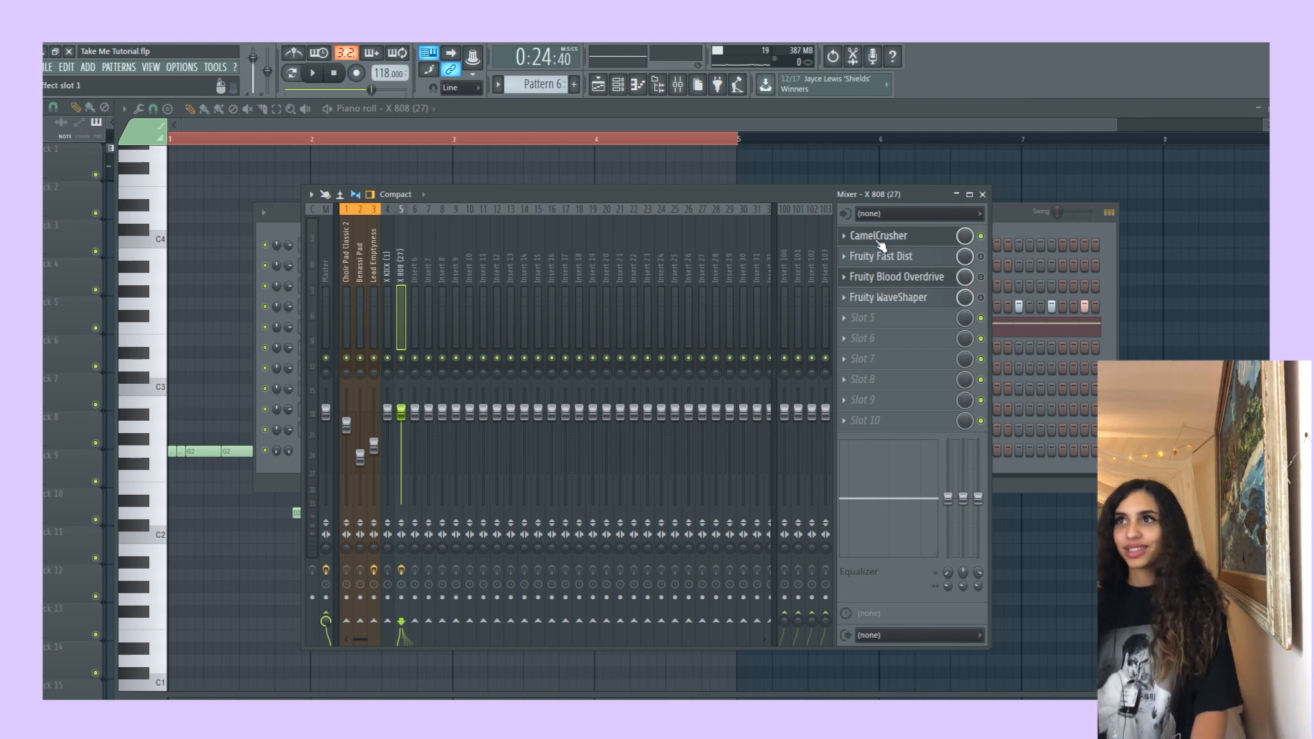
# Switch to the browser and examine the clipped-signal diagram in the "distortion music definition" image results.
pyautogui.press('space')
pyautogui.moveTo(591, 199); pyautogui.dragTo(739, 245)
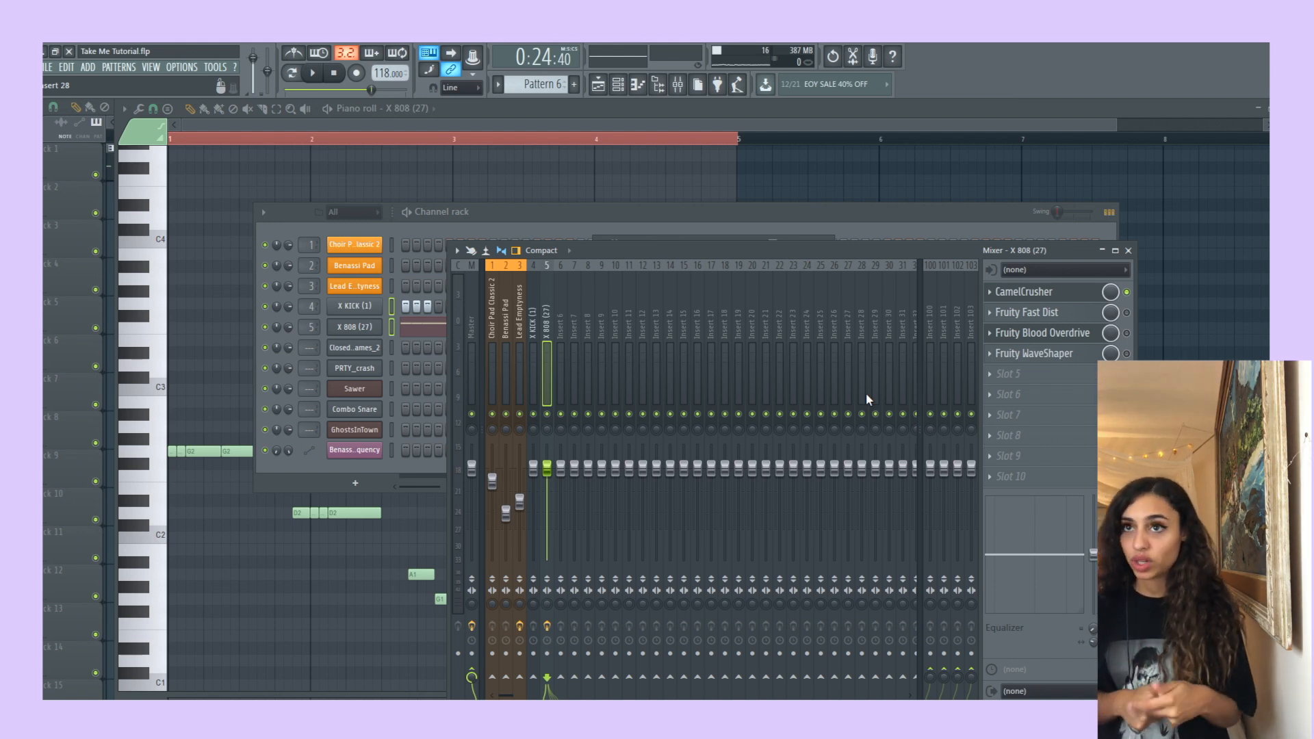
pyautogui.click(346, 725)
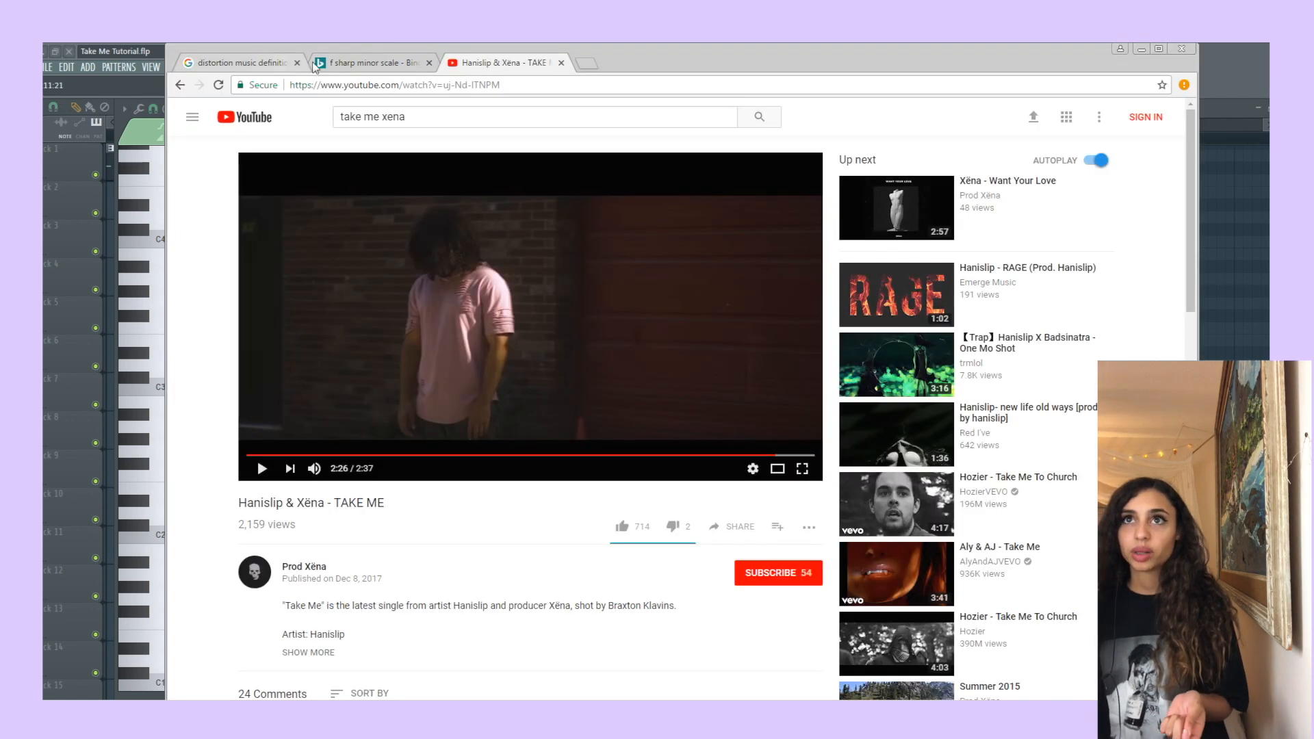
pyautogui.click(376, 63)
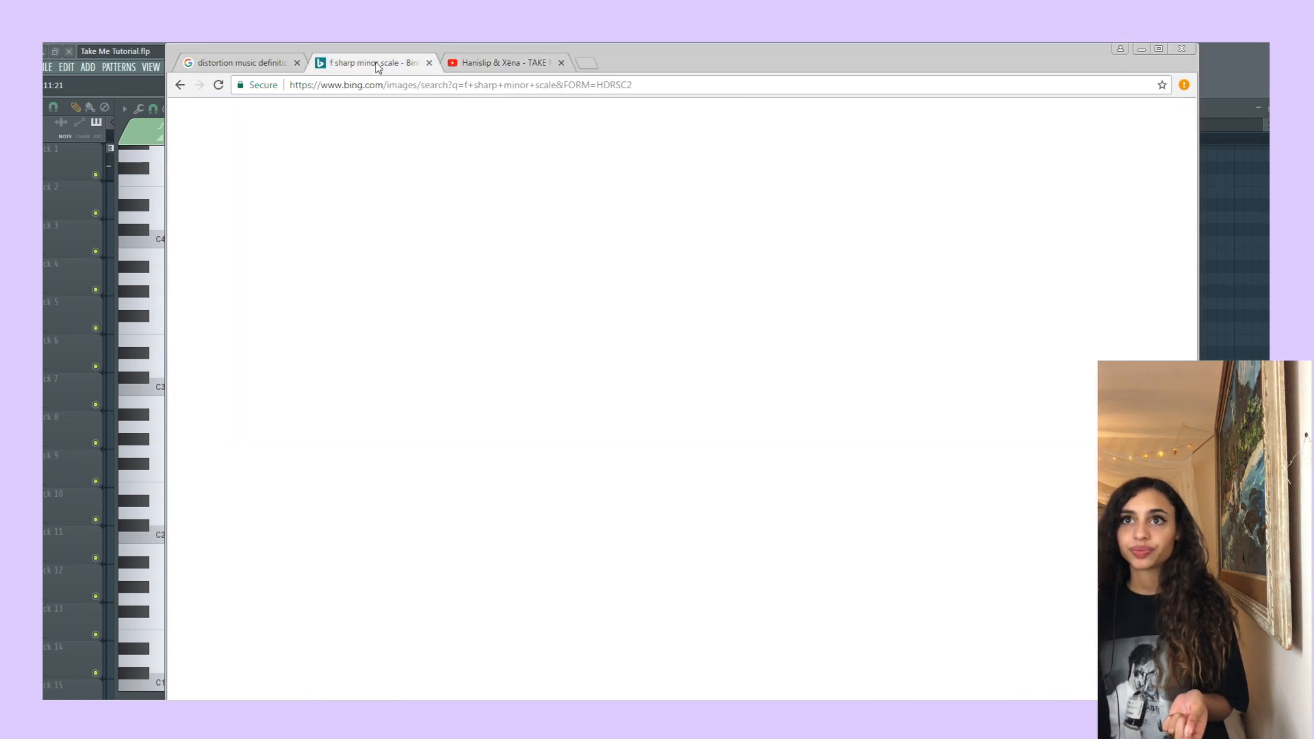
pyautogui.click(241, 63)
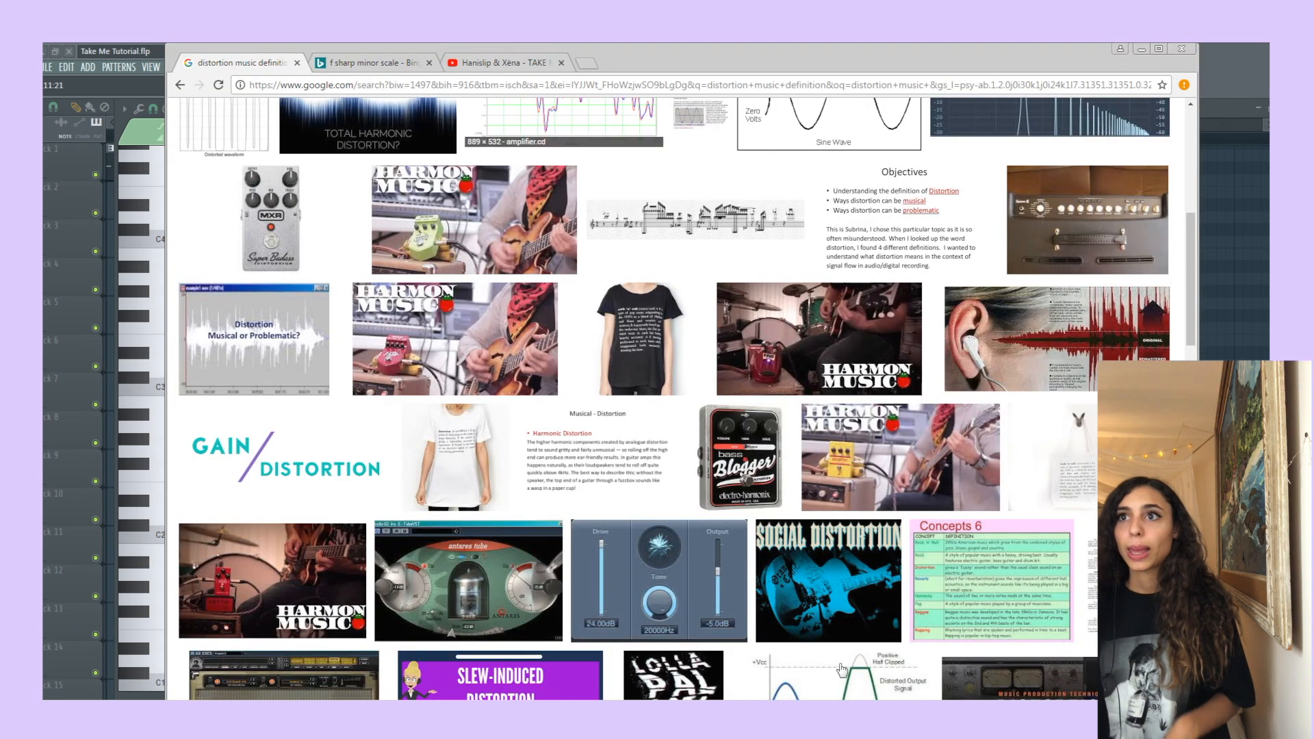
pyautogui.scroll(-4, 739, 405)
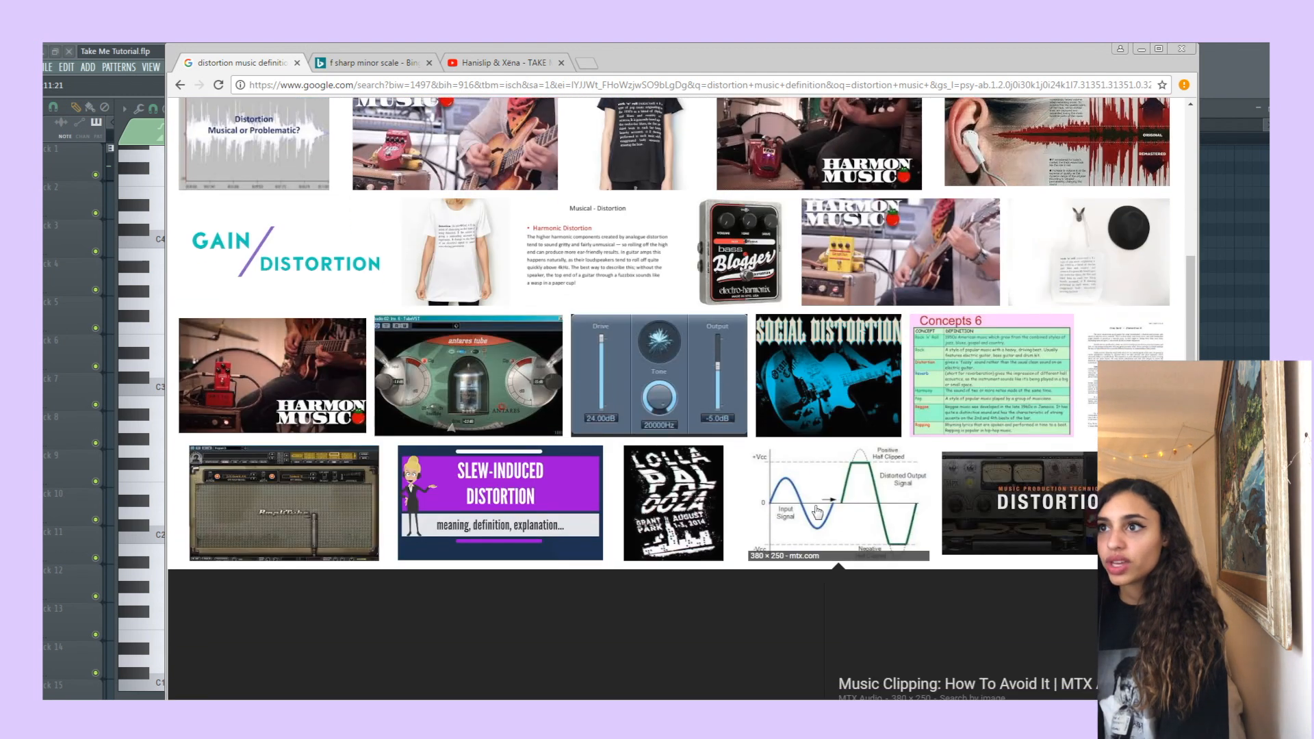
pyautogui.scroll(-1, 816, 508)
pyautogui.click(838, 404)
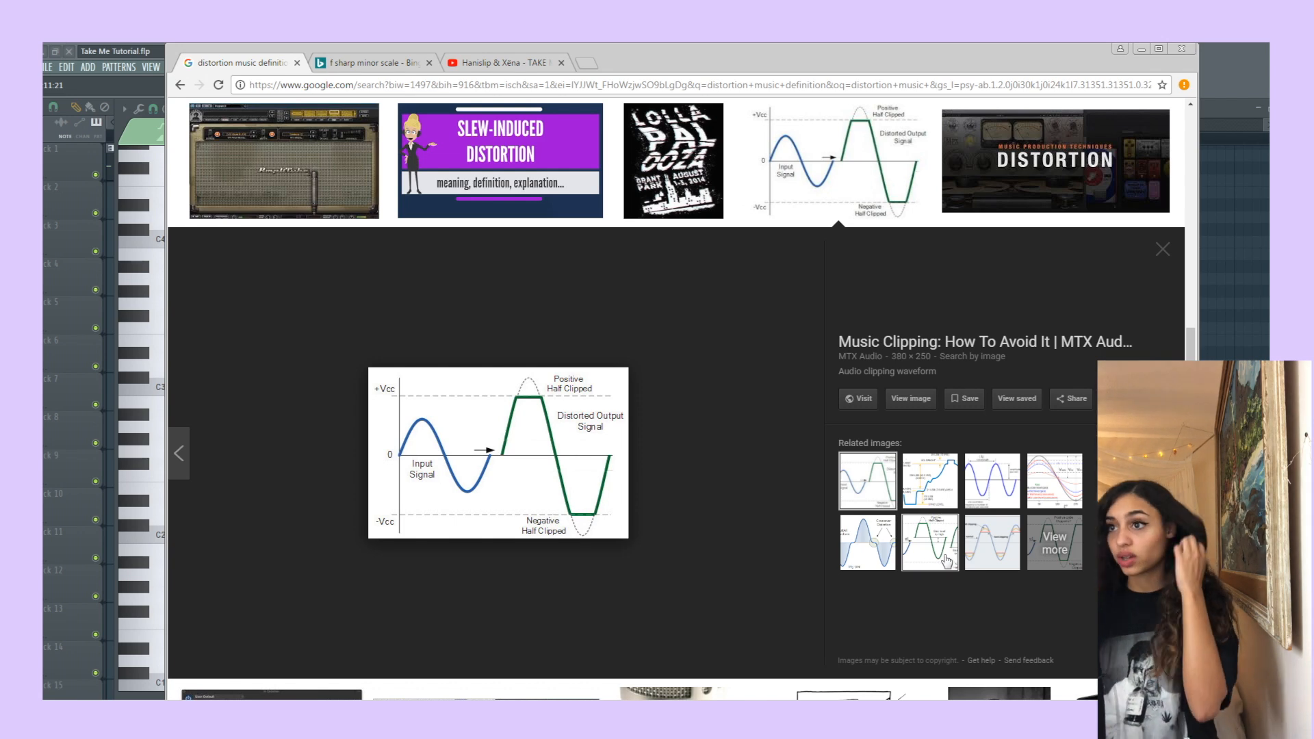
# Examine the soft clipping versus hard clipping diagram in the image results, then return to the music project.
pyautogui.scroll(15, 607, 535)
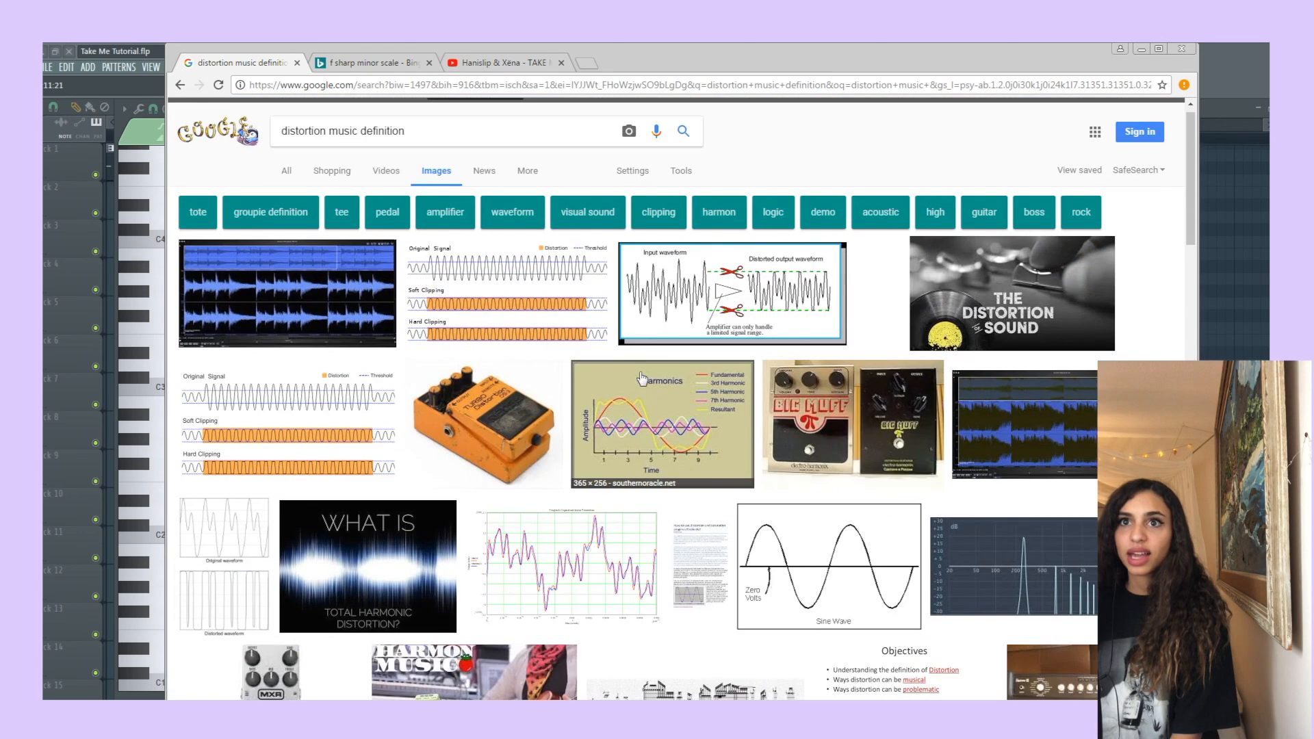
pyautogui.click(344, 403)
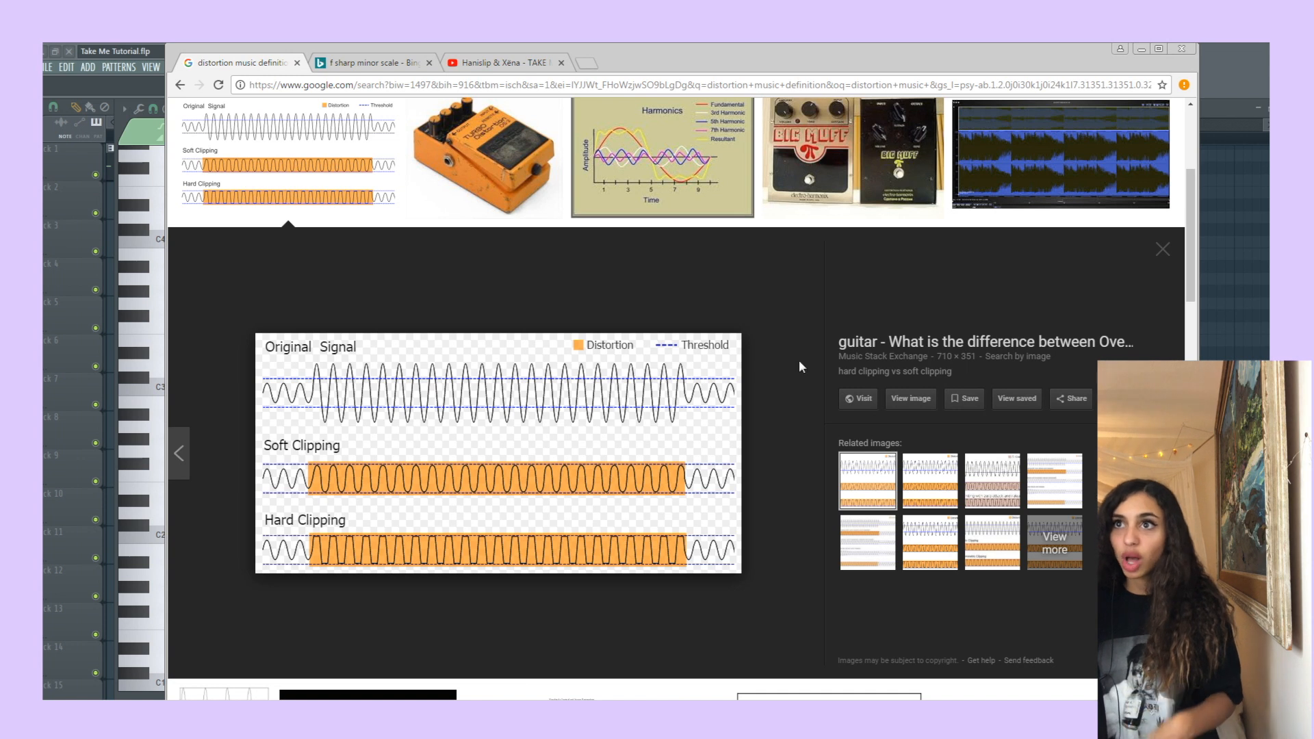
pyautogui.scroll(4, 821, 577)
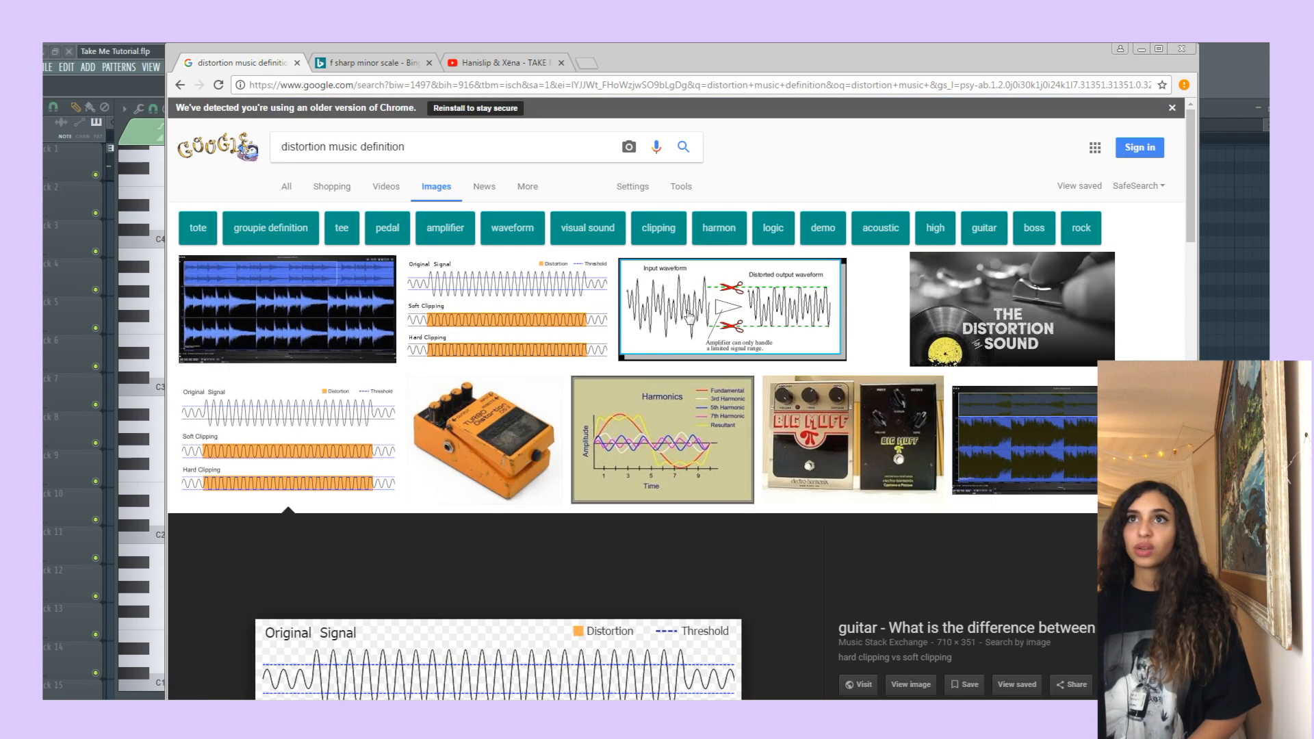
pyautogui.click(1141, 48)
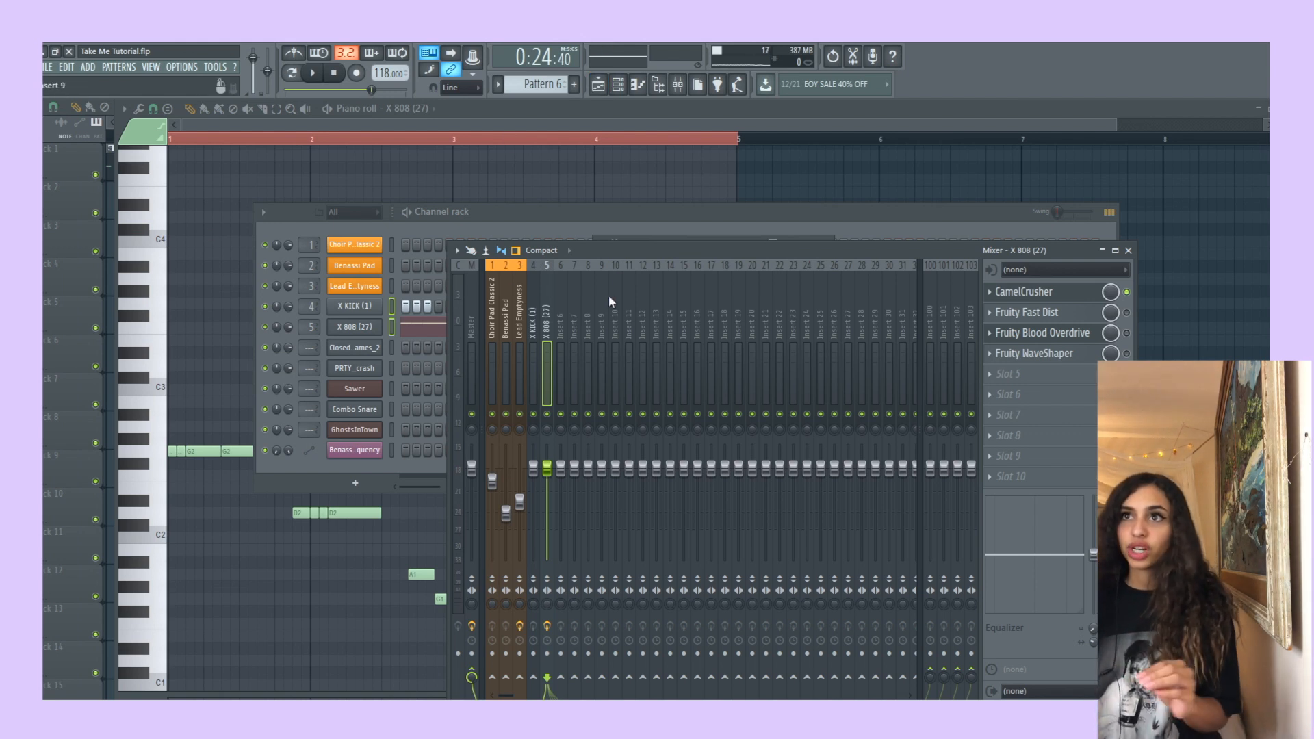
# Open the X 808 (27) notes of Pattern 6 in the piano roll and delete everything in bars 3 and 4.
pyautogui.click(580, 221)
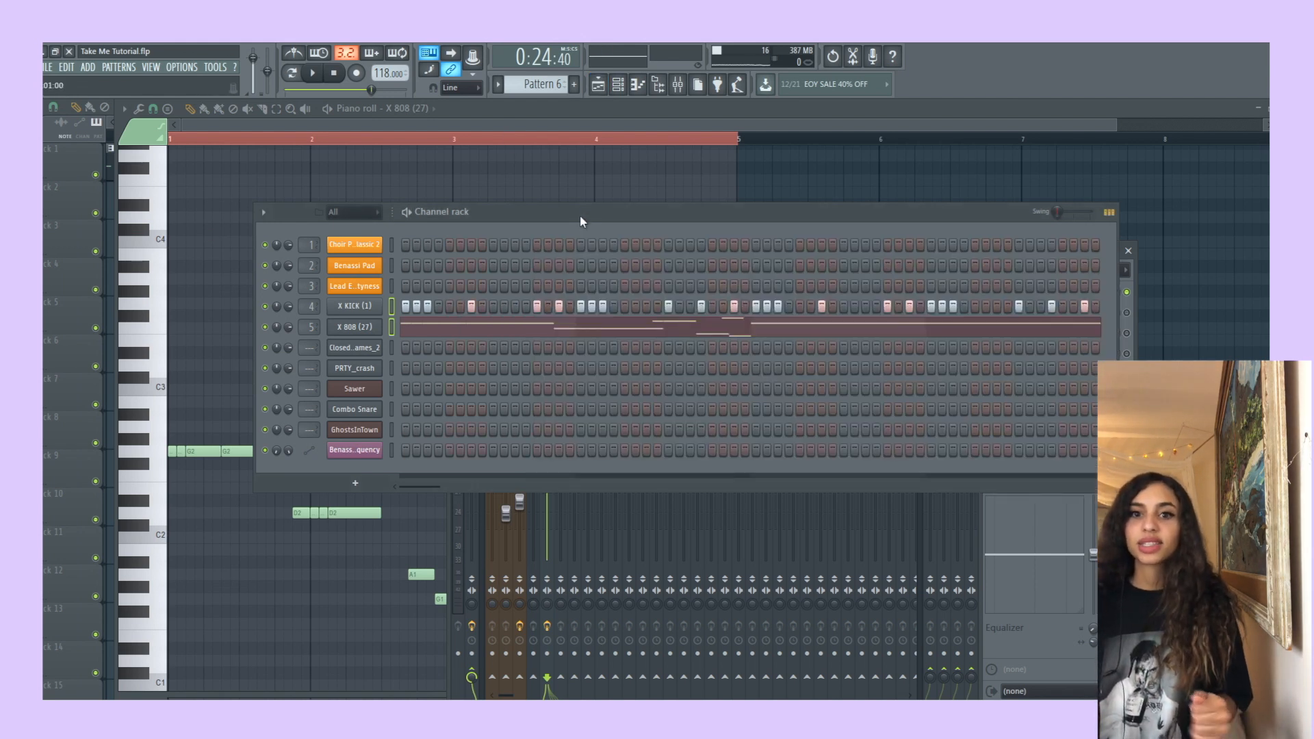
pyautogui.click(597, 84)
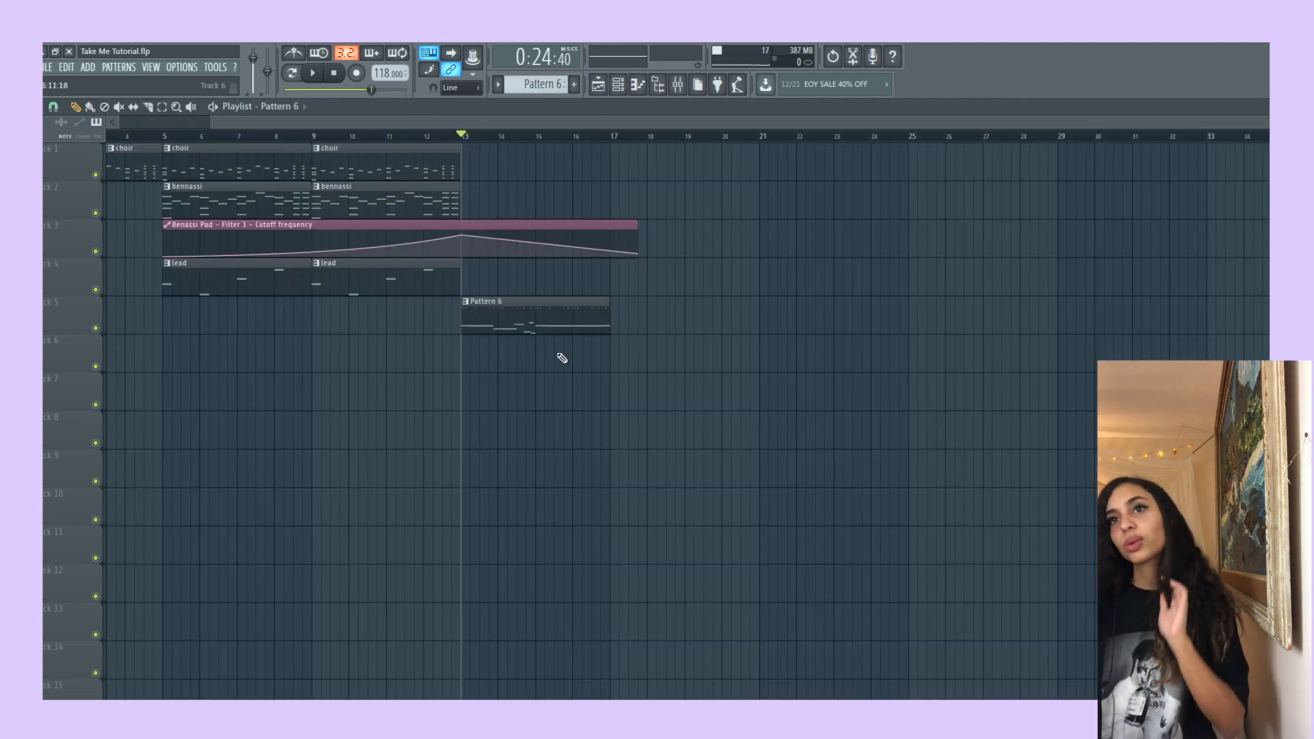
pyautogui.click(618, 83)
pyautogui.click(637, 83)
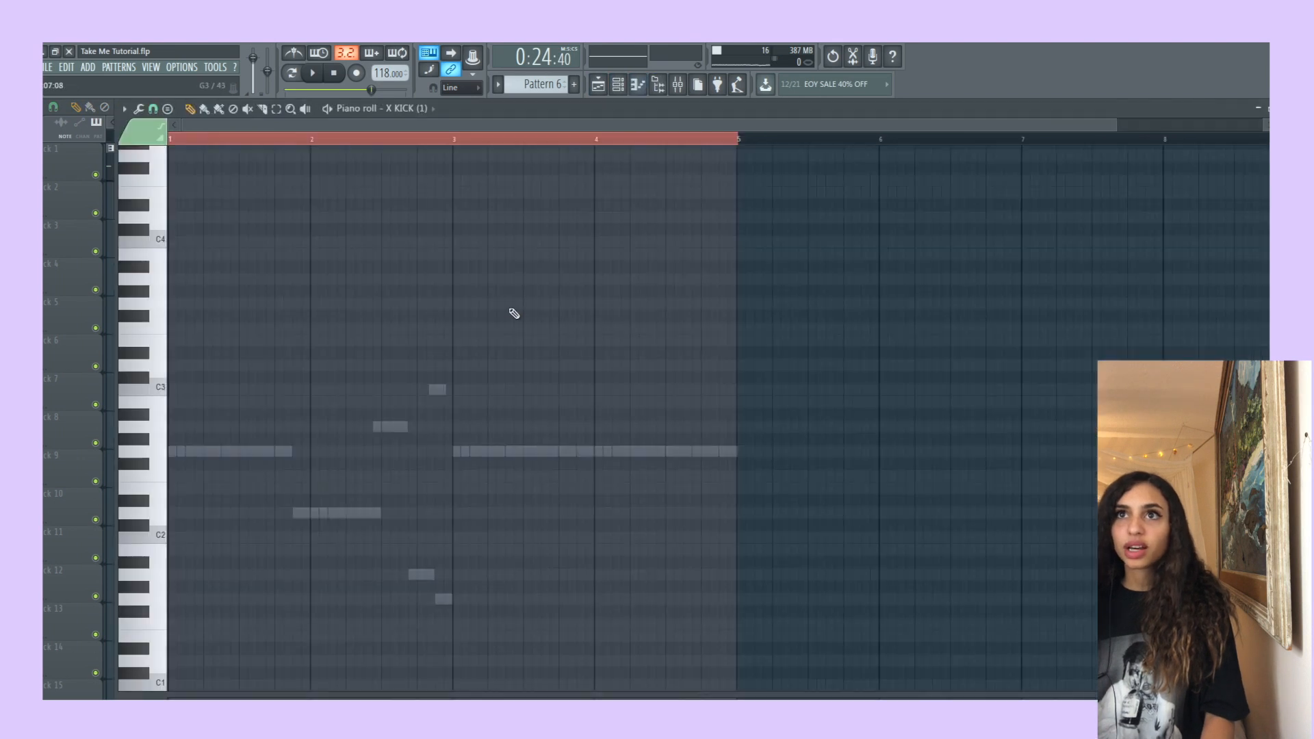
pyautogui.click(397, 109)
pyautogui.click(421, 213)
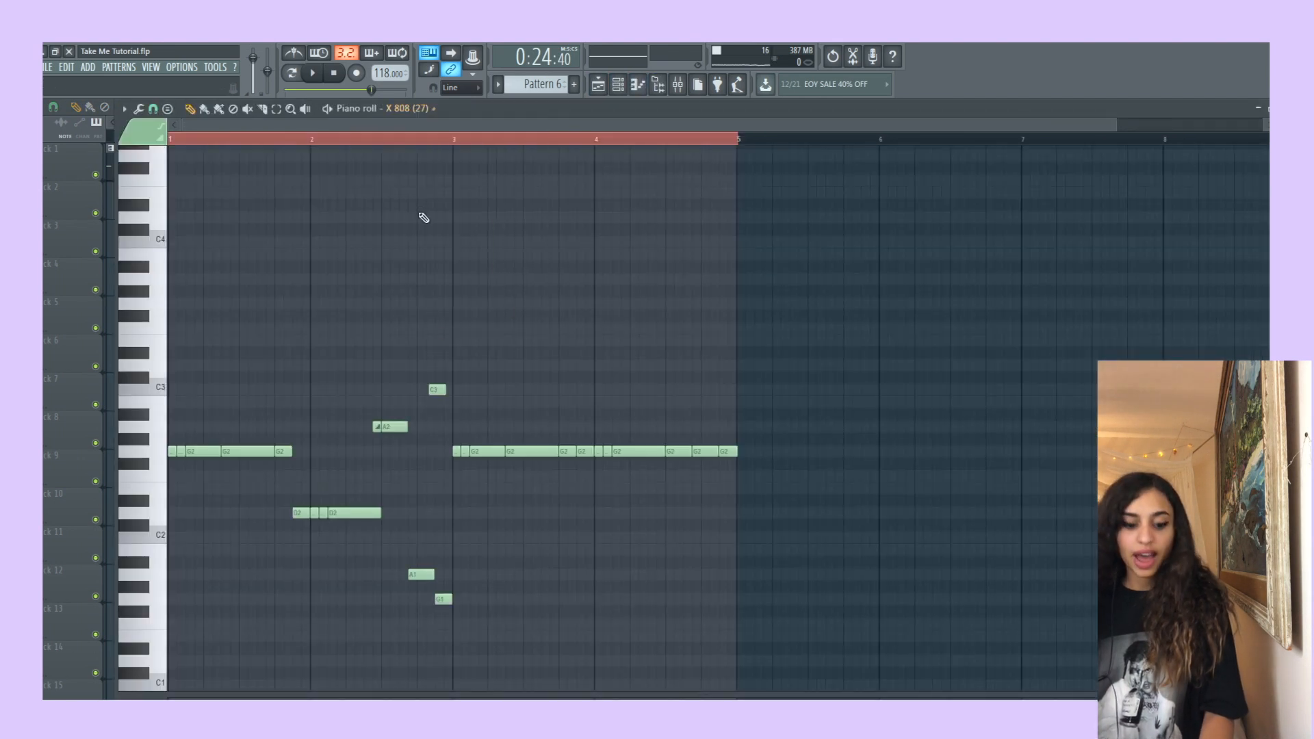
pyautogui.click(232, 108)
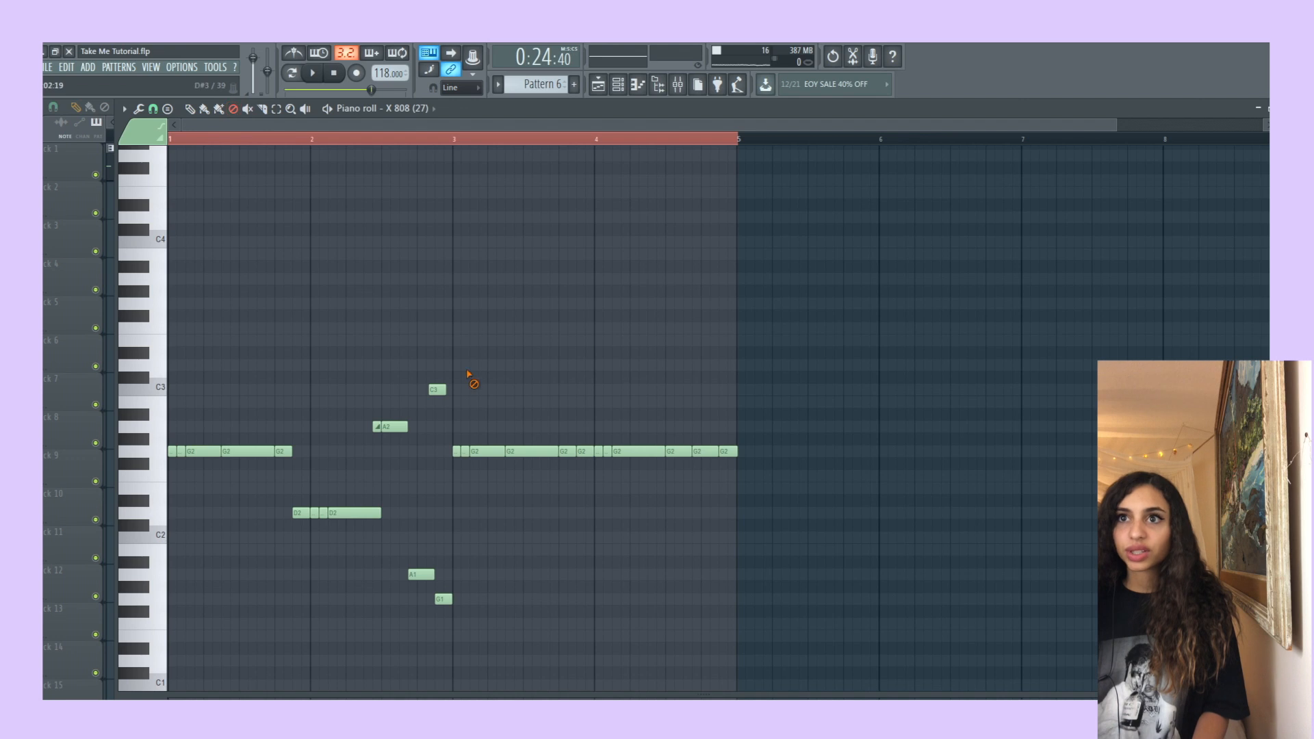
pyautogui.moveTo(459, 453); pyautogui.dragTo(779, 452)
# Duplicate the two-bar 808 phrase repeatedly so that the bassline fills eight bars.
pyautogui.press('p')
pyautogui.hotkey('ctrl', 'a')
pyautogui.moveTo(208, 455); pyautogui.dragTo(1051, 451)
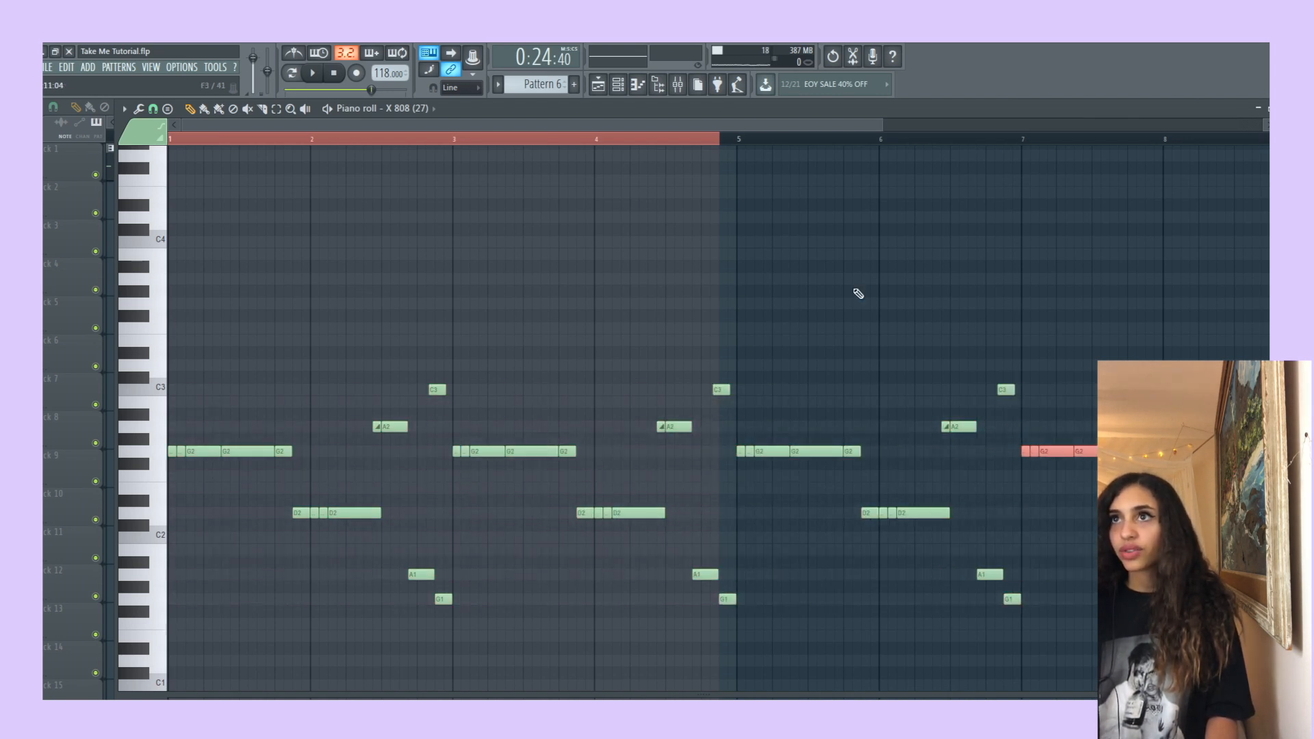
# Raise the last two G2 notes in bar 7 of the 808 line by seven semitones to D3.
pyautogui.moveTo(624, 124); pyautogui.dragTo(954, 133)
pyautogui.click(277, 109)
pyautogui.click(295, 140)
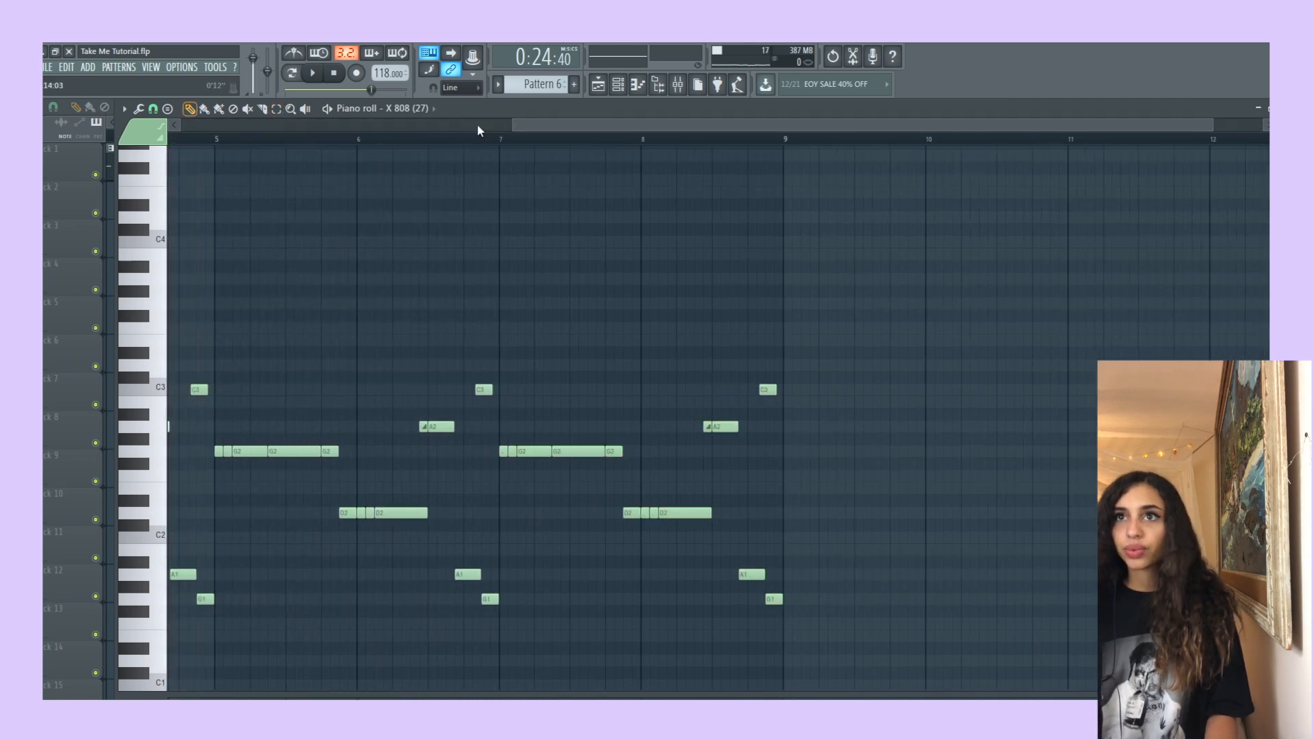
pyautogui.click(579, 451)
pyautogui.hotkey('shift', 'Up')
pyautogui.hotkey('shift', 'Up')
pyautogui.hotkey('shift', 'Up')
pyautogui.hotkey('shift', 'Up')
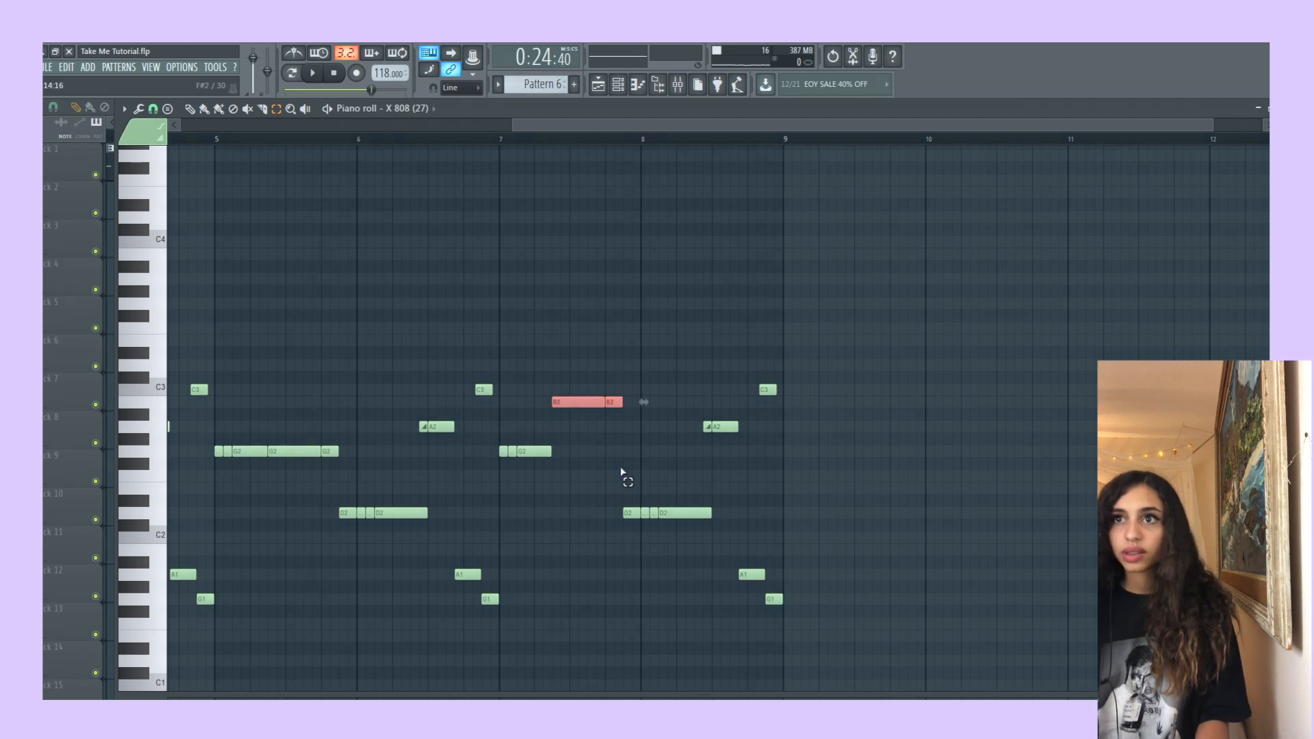
pyautogui.hotkey('shift', 'Up')
pyautogui.hotkey('shift', 'Up')
pyautogui.hotkey('shift', 'Up')
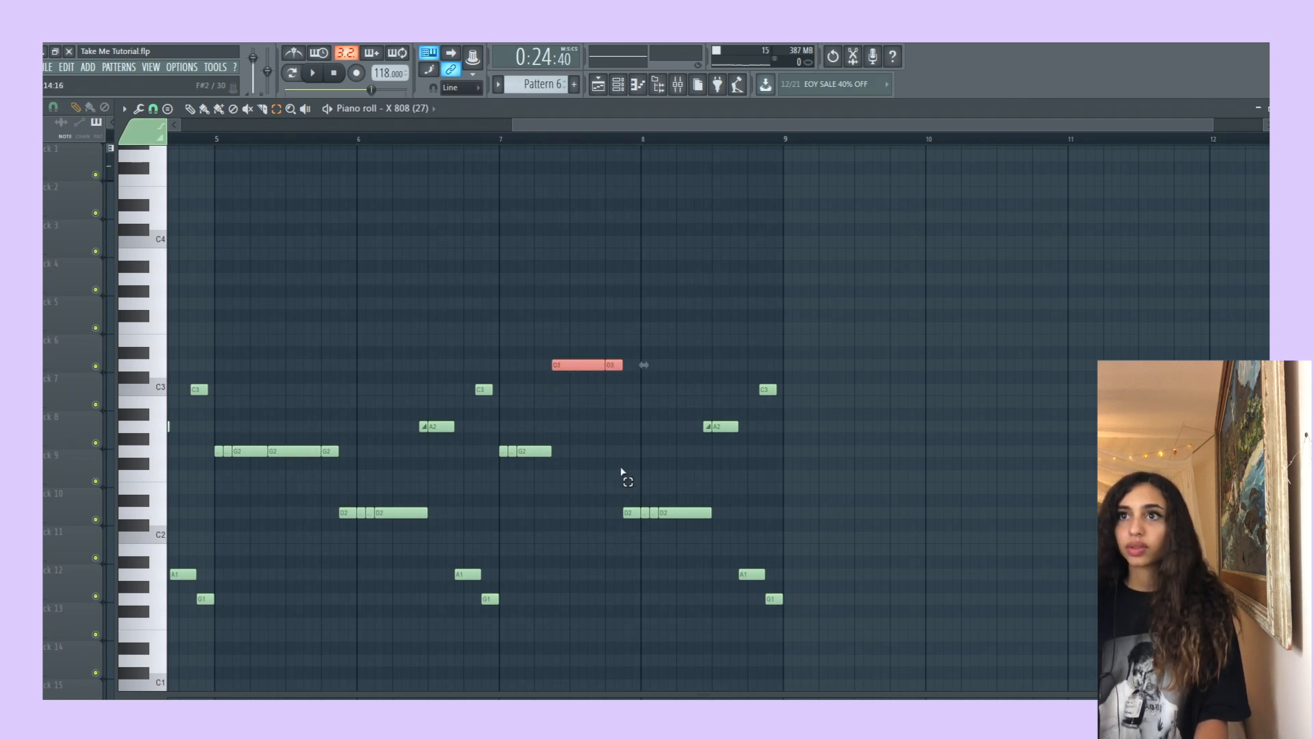
# Play the 808 line from bar 7 and review the extended pattern in the playlist and the piano roll.
pyautogui.press('space')
pyautogui.click(520, 138)
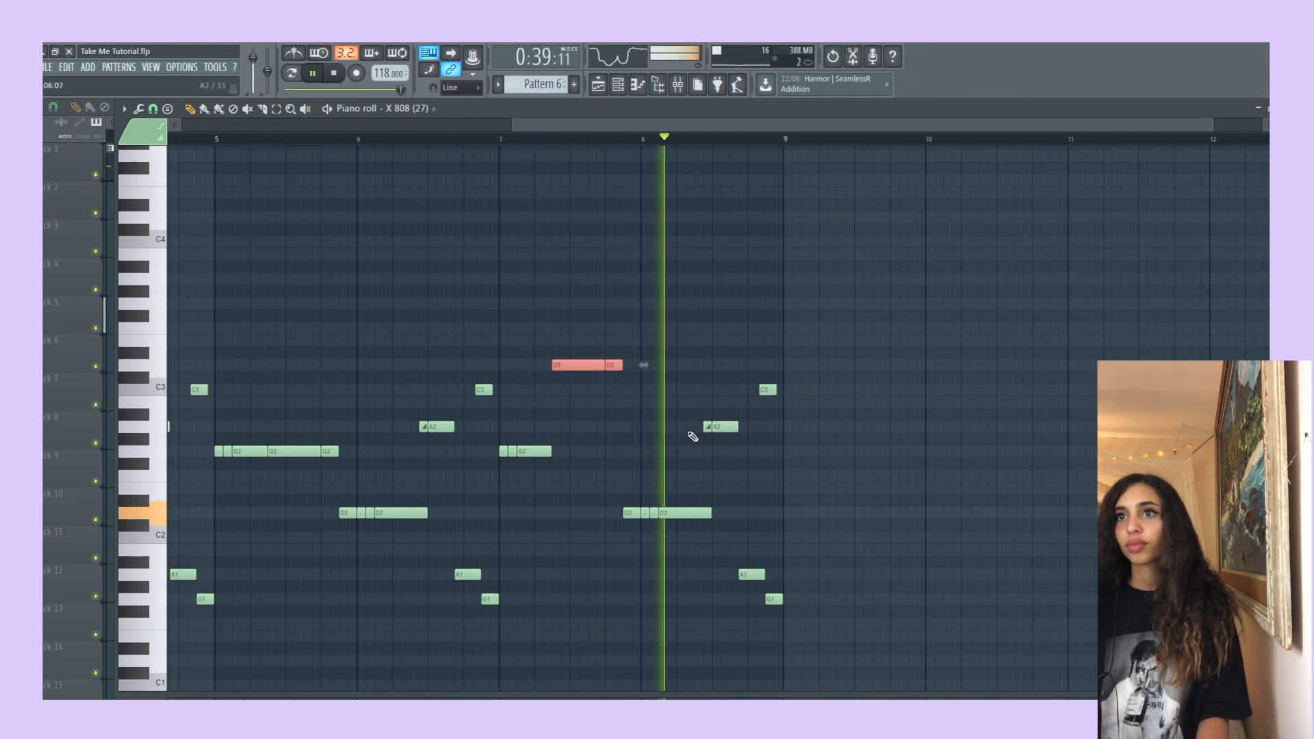
pyautogui.press('space')
pyautogui.press('F5')
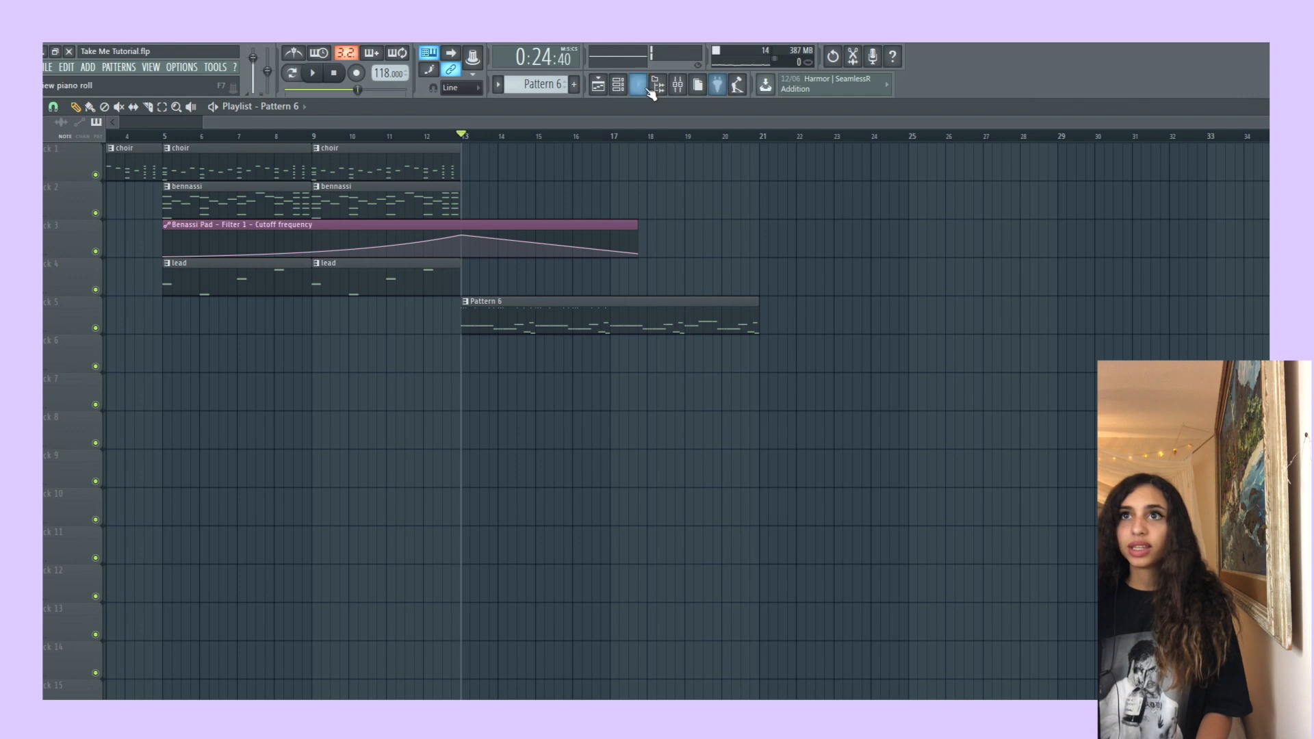
pyautogui.click(642, 86)
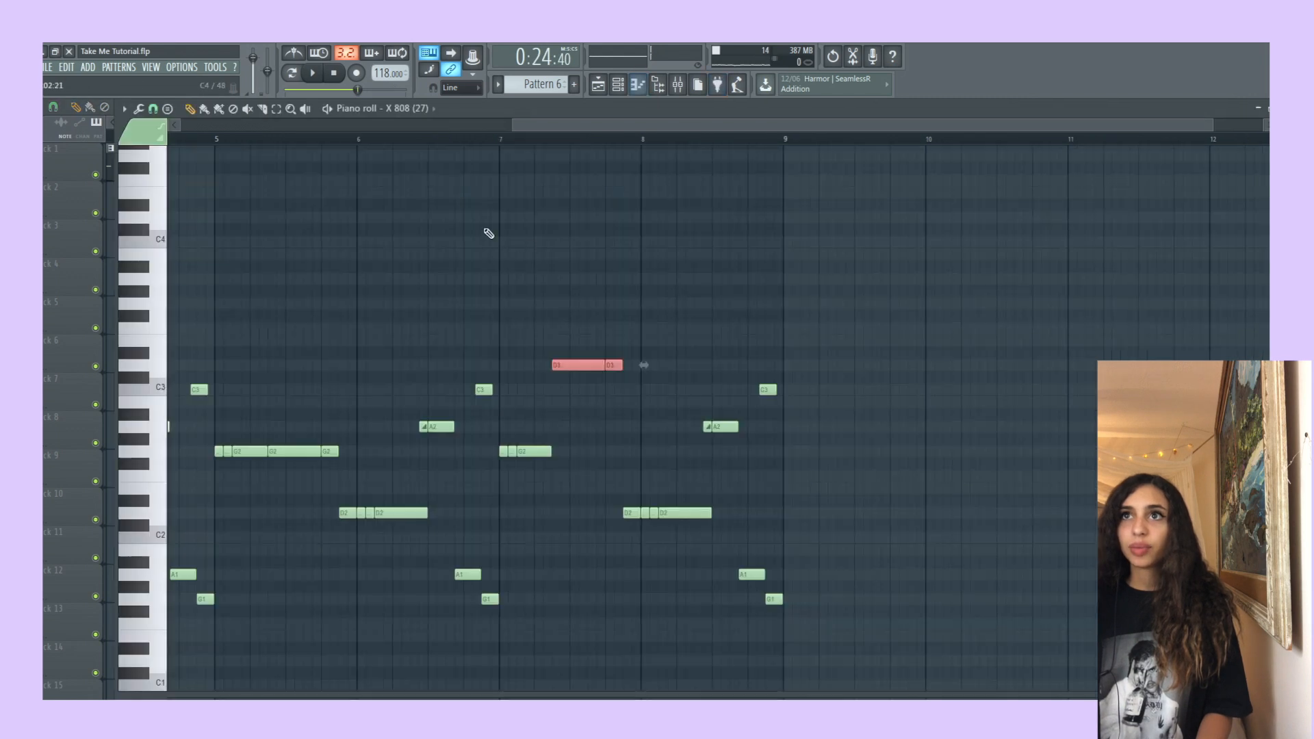
pyautogui.moveTo(591, 123); pyautogui.dragTo(261, 126)
pyautogui.moveTo(878, 128); pyautogui.dragTo(1045, 125)
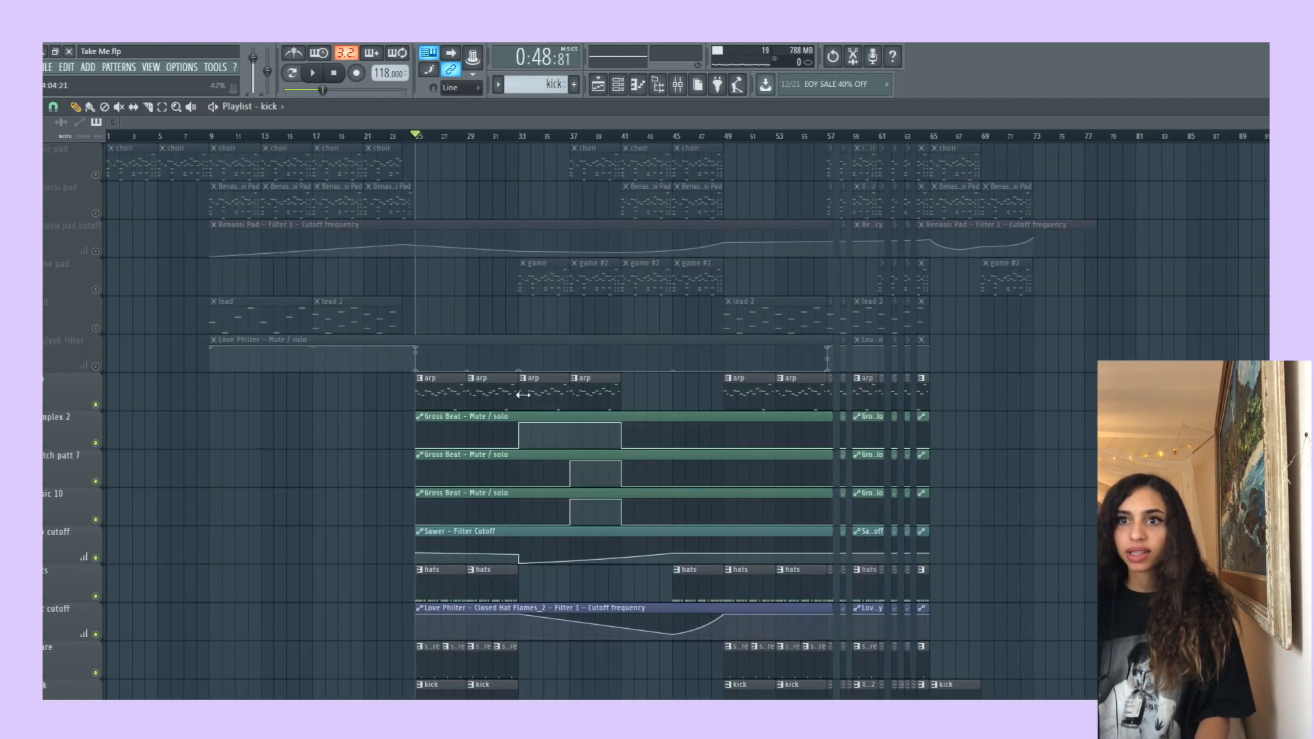
# In the original Take Me project, open the first 808 clip's X 808 (27) notes in the piano roll.
pyautogui.scroll(-5, 454, 551)
pyautogui.click(455, 551)
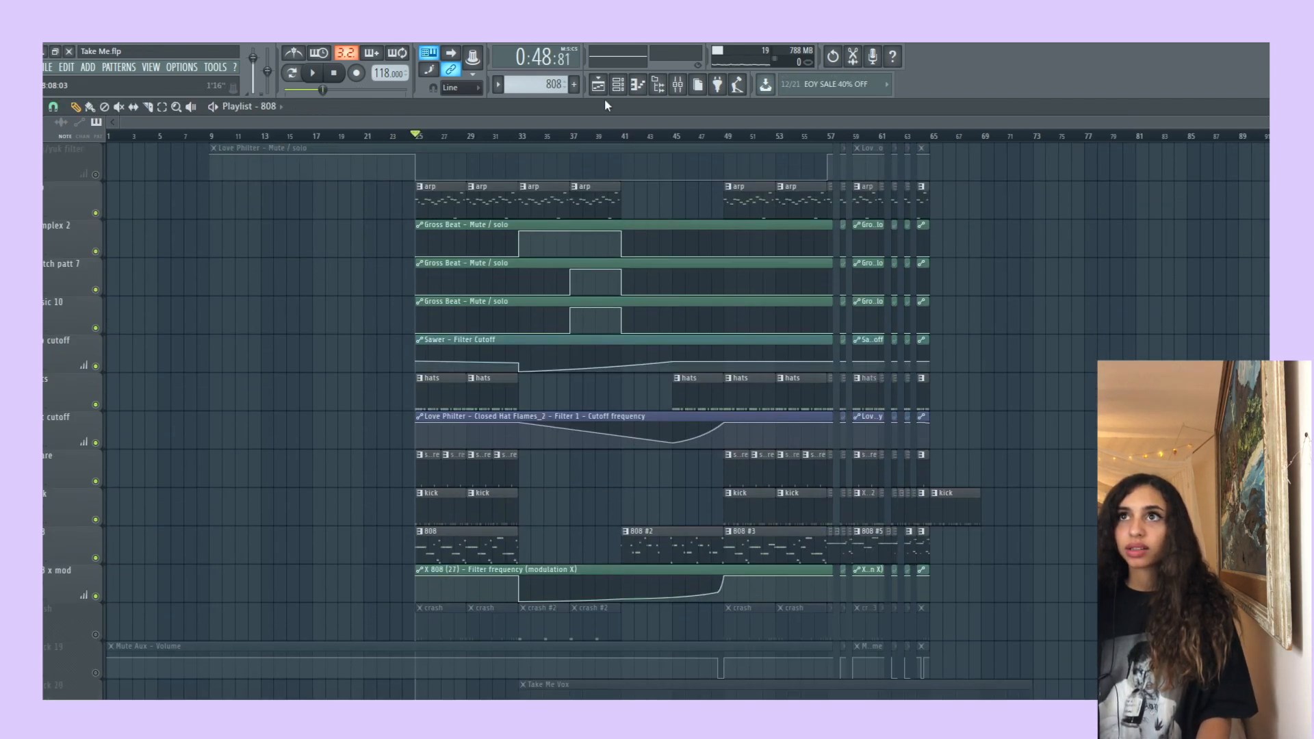
pyautogui.click(637, 85)
pyautogui.press('space')
pyautogui.scroll(2, 421, 164)
pyautogui.press('space')
pyautogui.click(393, 97)
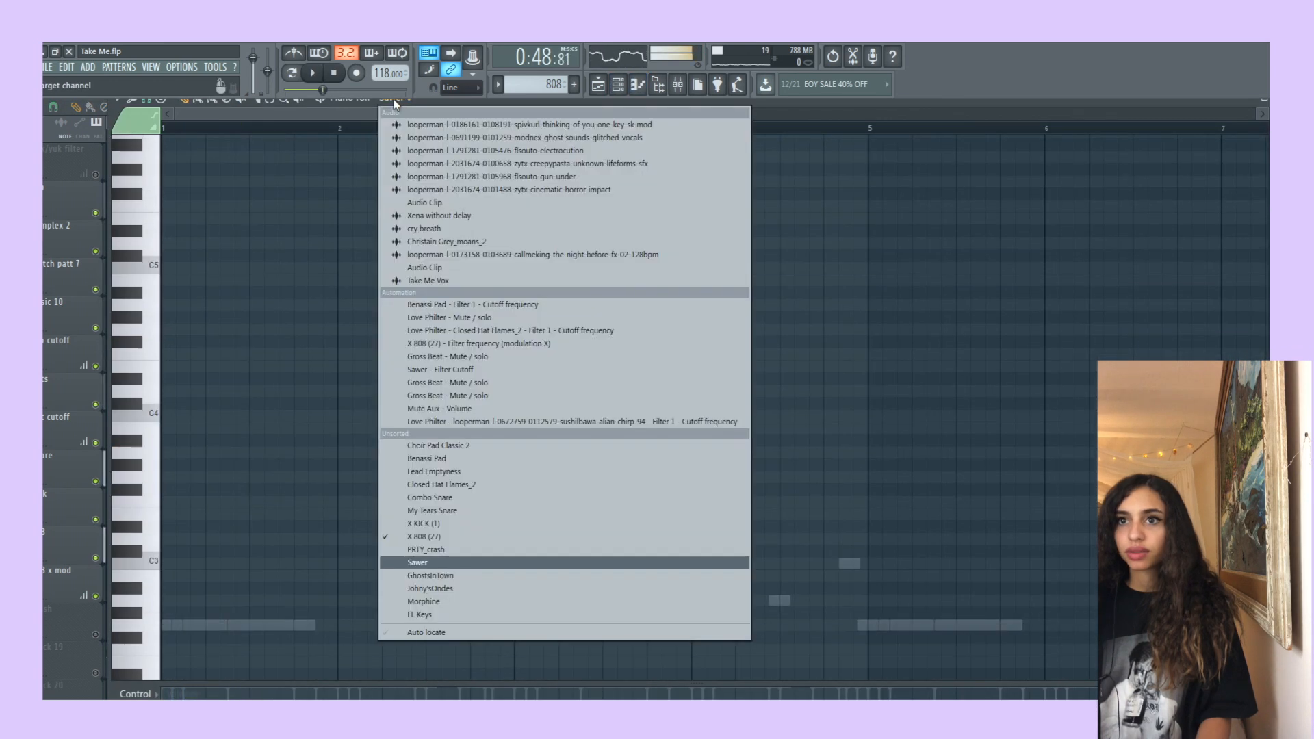
pyautogui.click(437, 539)
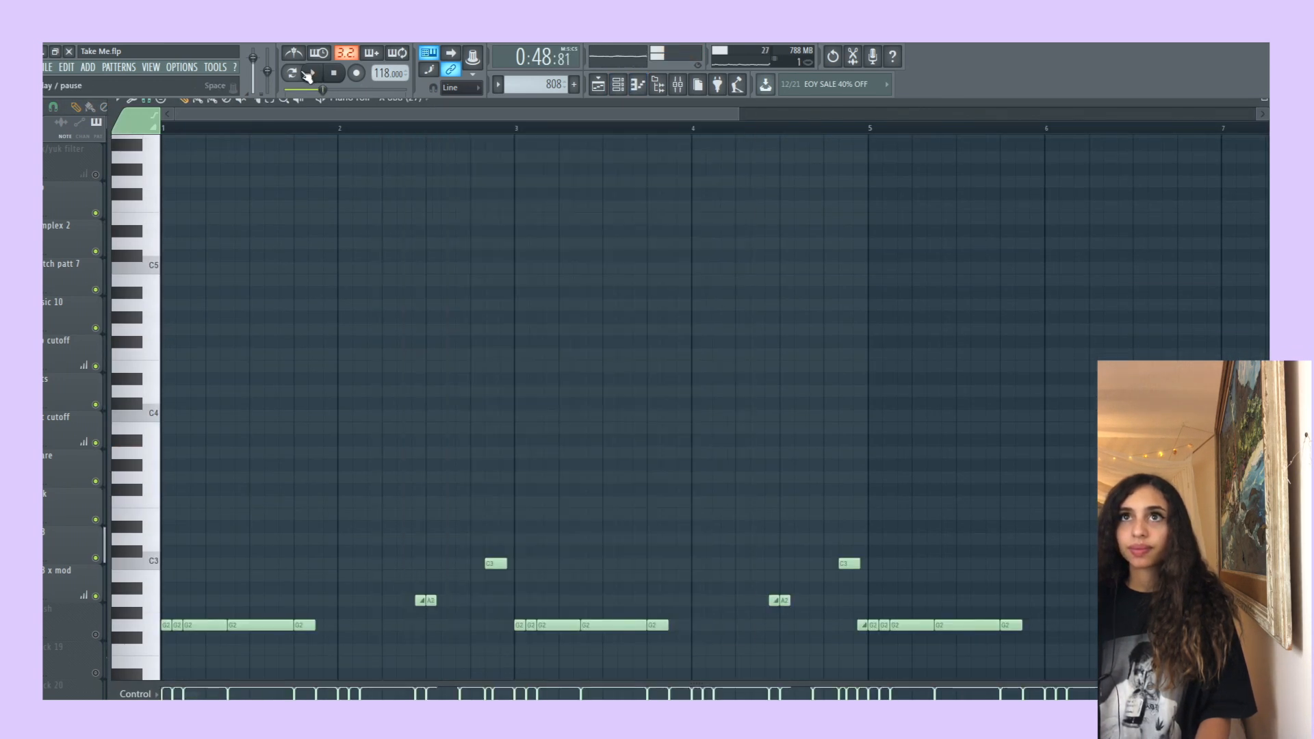
# Play the original 808 pattern and examine its note layout across all eight bars.
pyautogui.press('space')
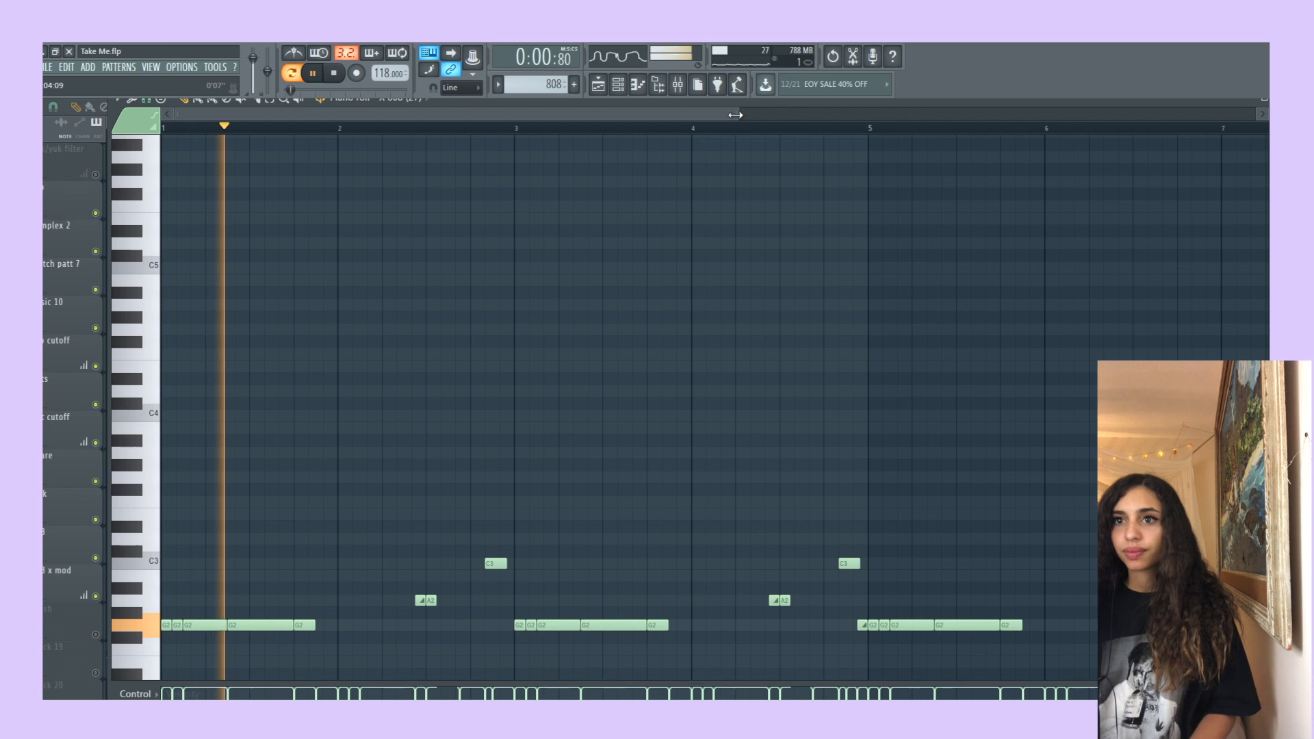
pyautogui.moveTo(737, 114); pyautogui.dragTo(984, 115)
pyautogui.scroll(-5, 835, 474)
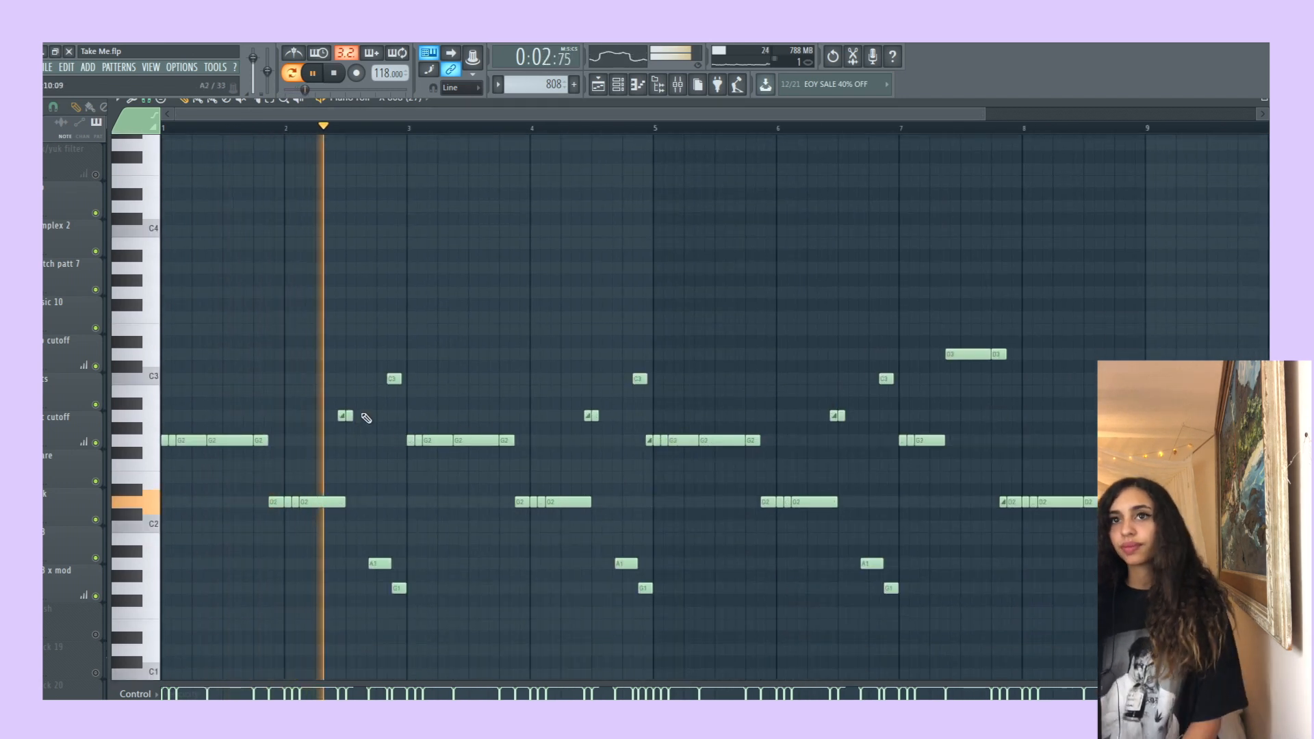
pyautogui.press('space')
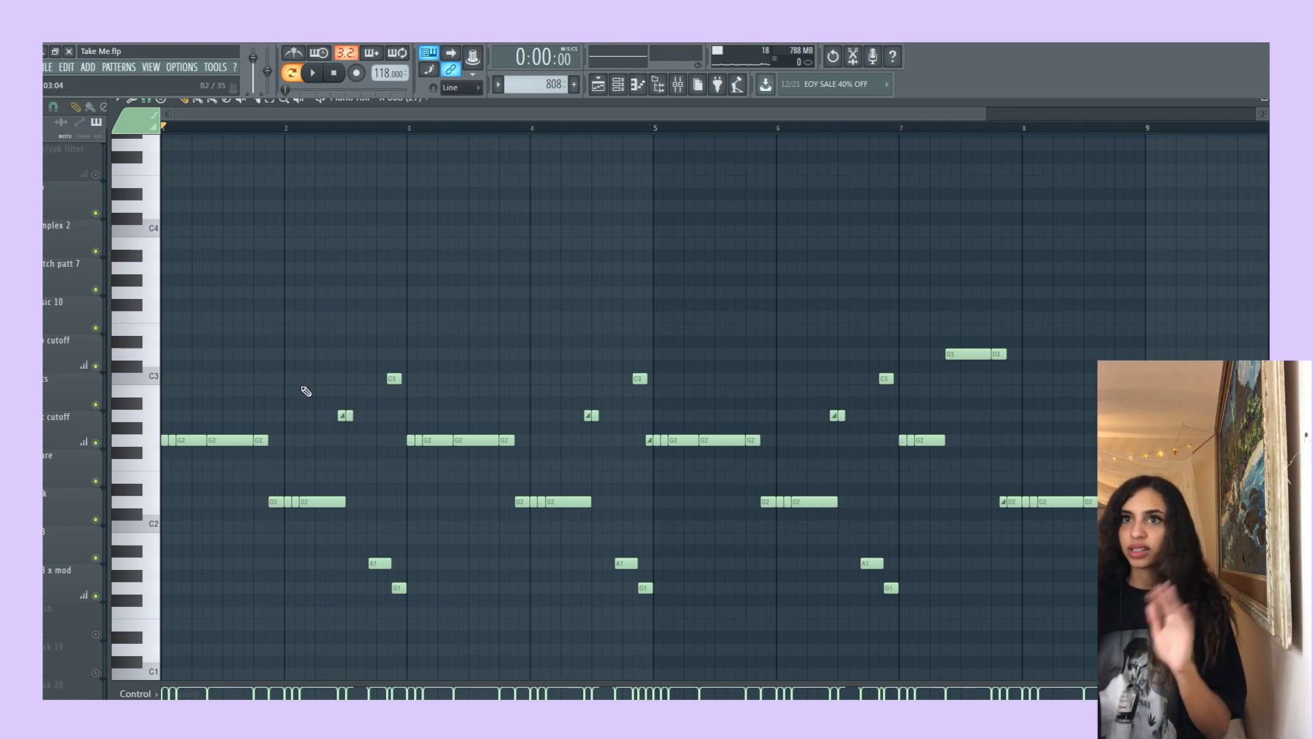
# Back in the tutorial project, start a new pattern and route the Closed Hat Flames_2 channel to mixer track 6.
pyautogui.click(598, 84)
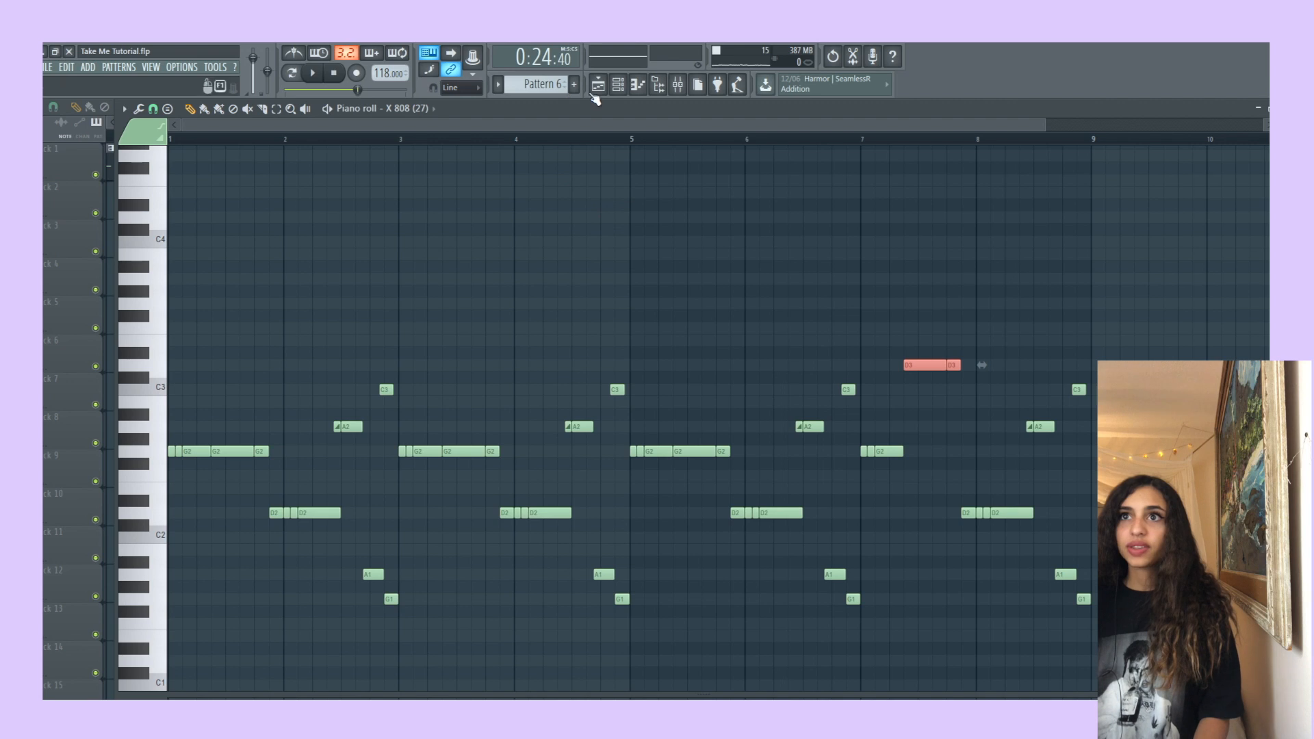
pyautogui.click(598, 84)
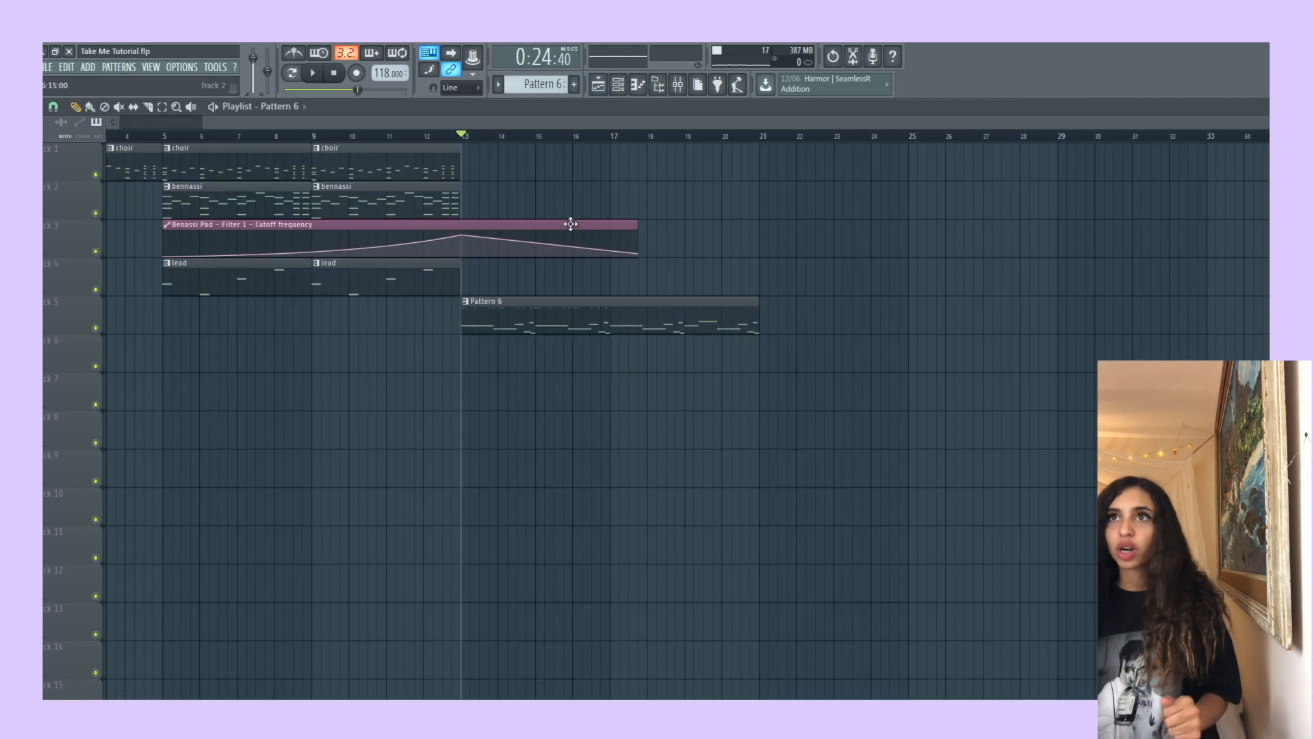
pyautogui.click(618, 84)
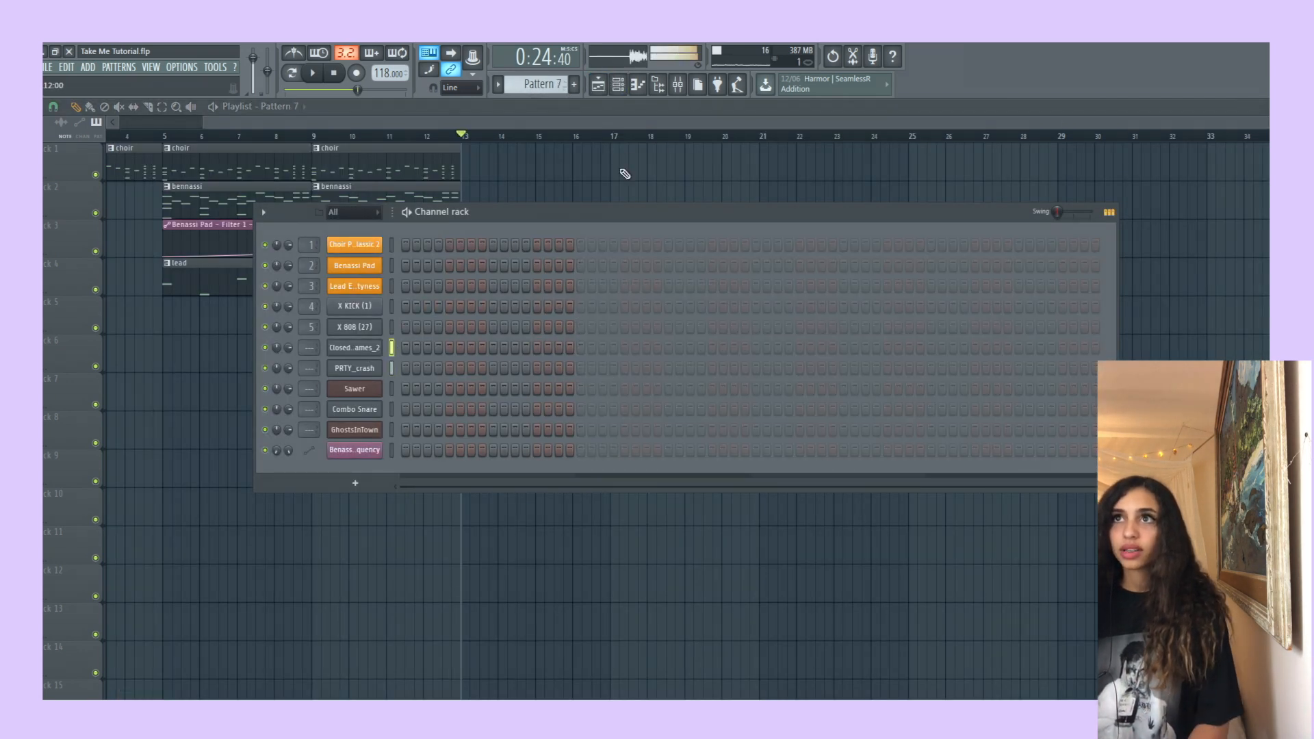
pyautogui.click(677, 84)
pyautogui.click(560, 311)
pyautogui.hotkey('ctrl', 'l')
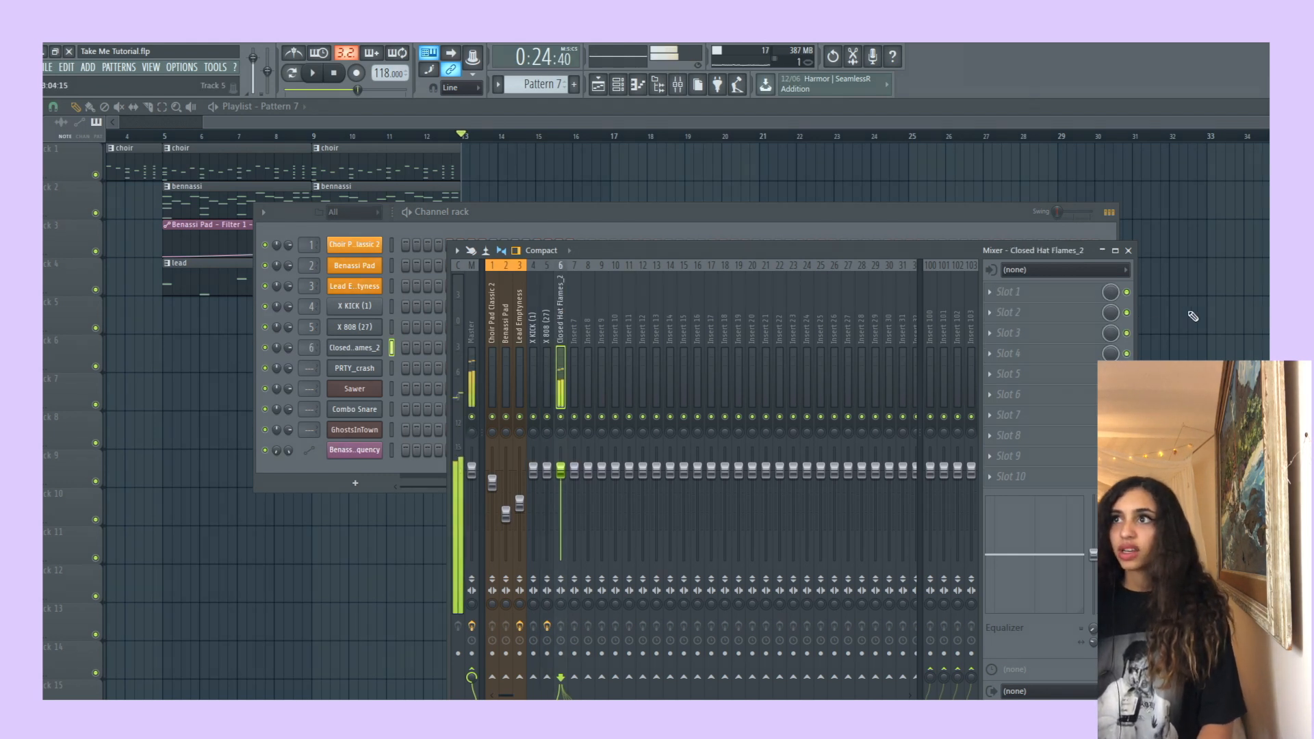
# Load Fruity Parametric EQ 2 in the hi-hat track's first slot and set band 7 to a low-pass filter.
pyautogui.click(1054, 291)
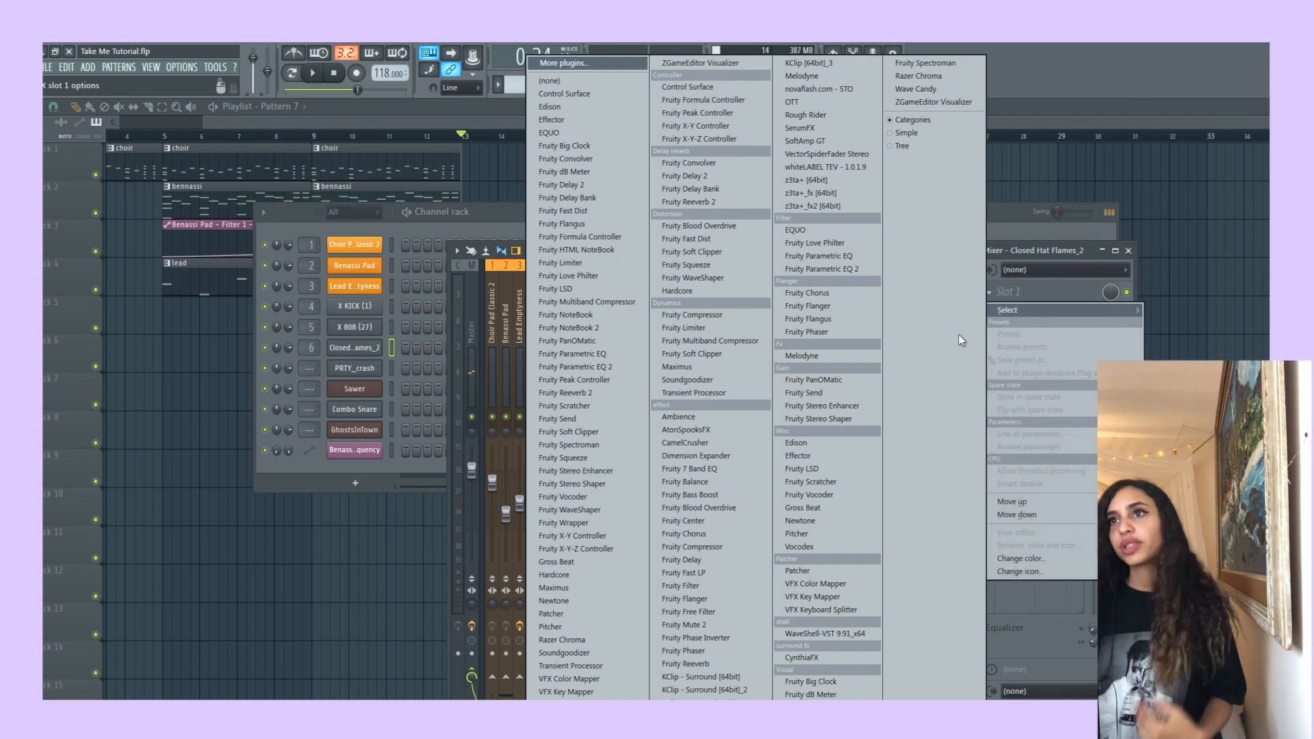
pyautogui.click(852, 270)
pyautogui.moveTo(851, 284); pyautogui.dragTo(851, 315)
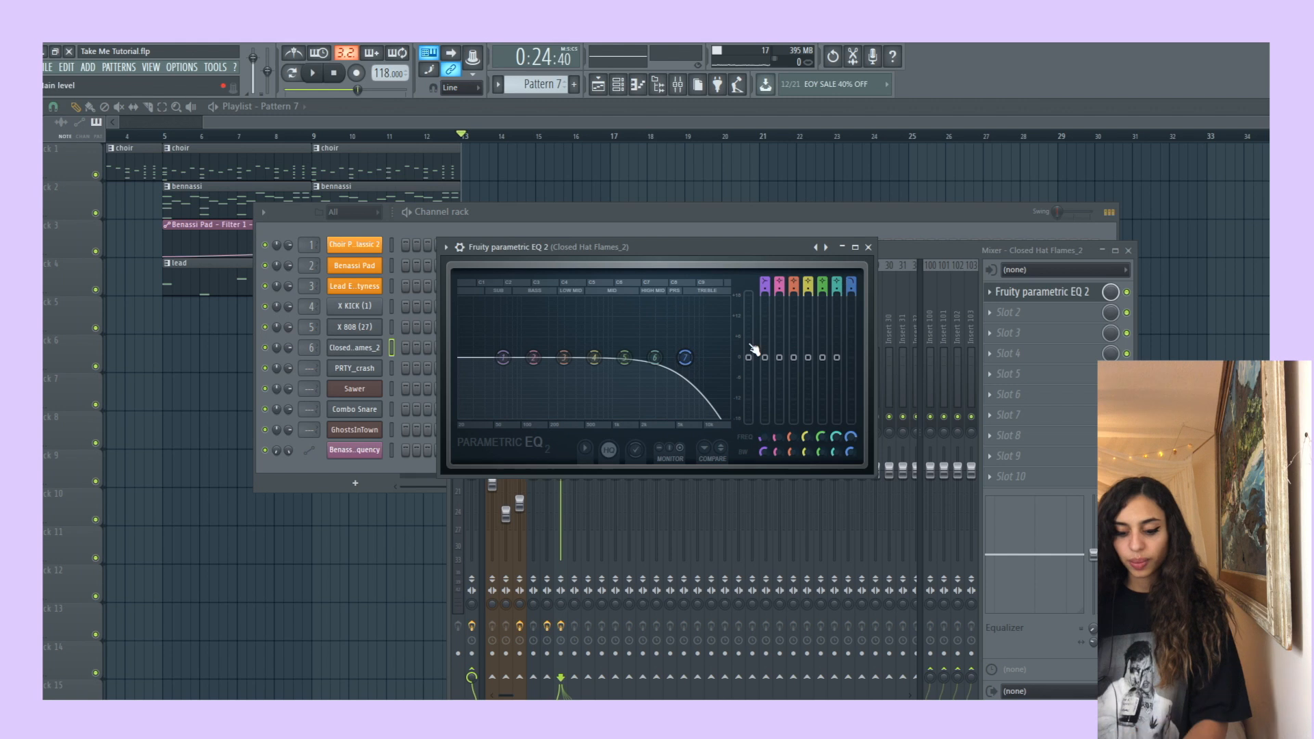
# Replace Fruity Parametric EQ 2 in the Closed Hat Flames_2 mixer track's first slot with Fruity Love Philter.
pyautogui.click(1003, 293)
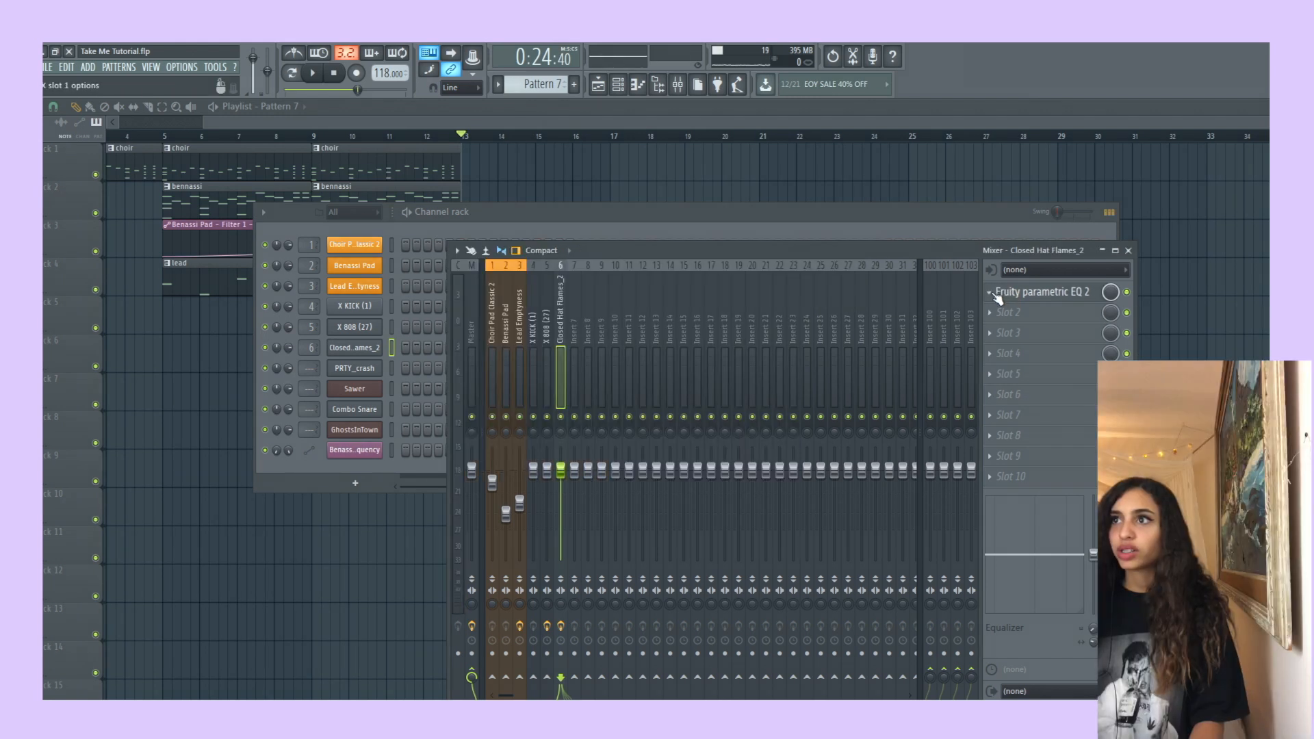
pyautogui.click(997, 294)
pyautogui.moveTo(996, 308)
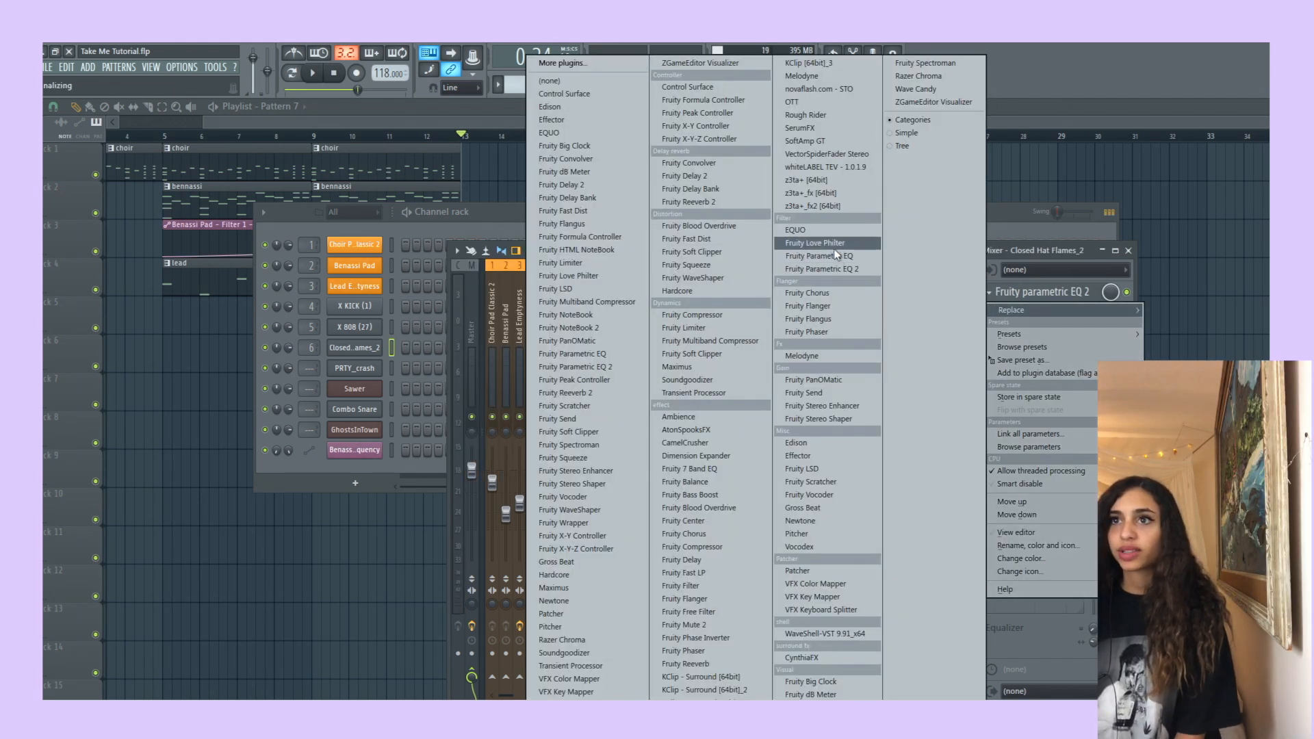
pyautogui.click(815, 243)
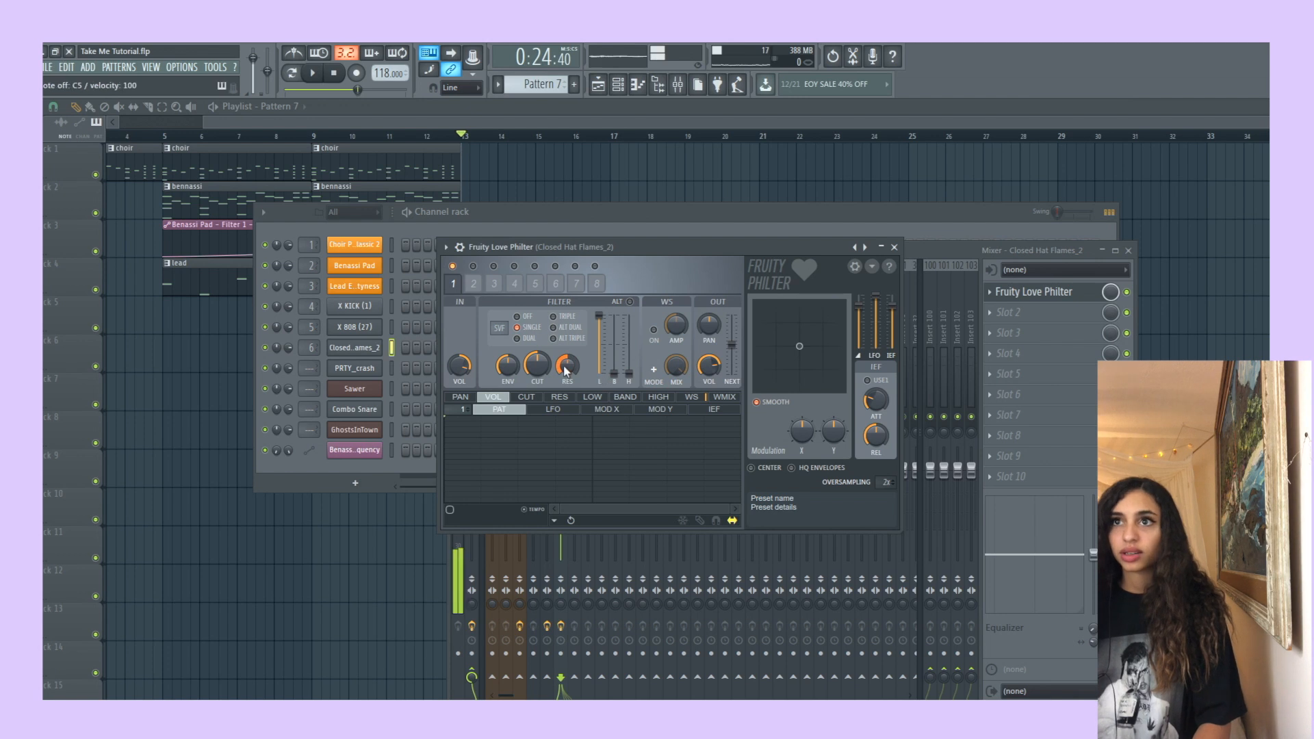
pyautogui.moveTo(602, 245); pyautogui.dragTo(600, 380)
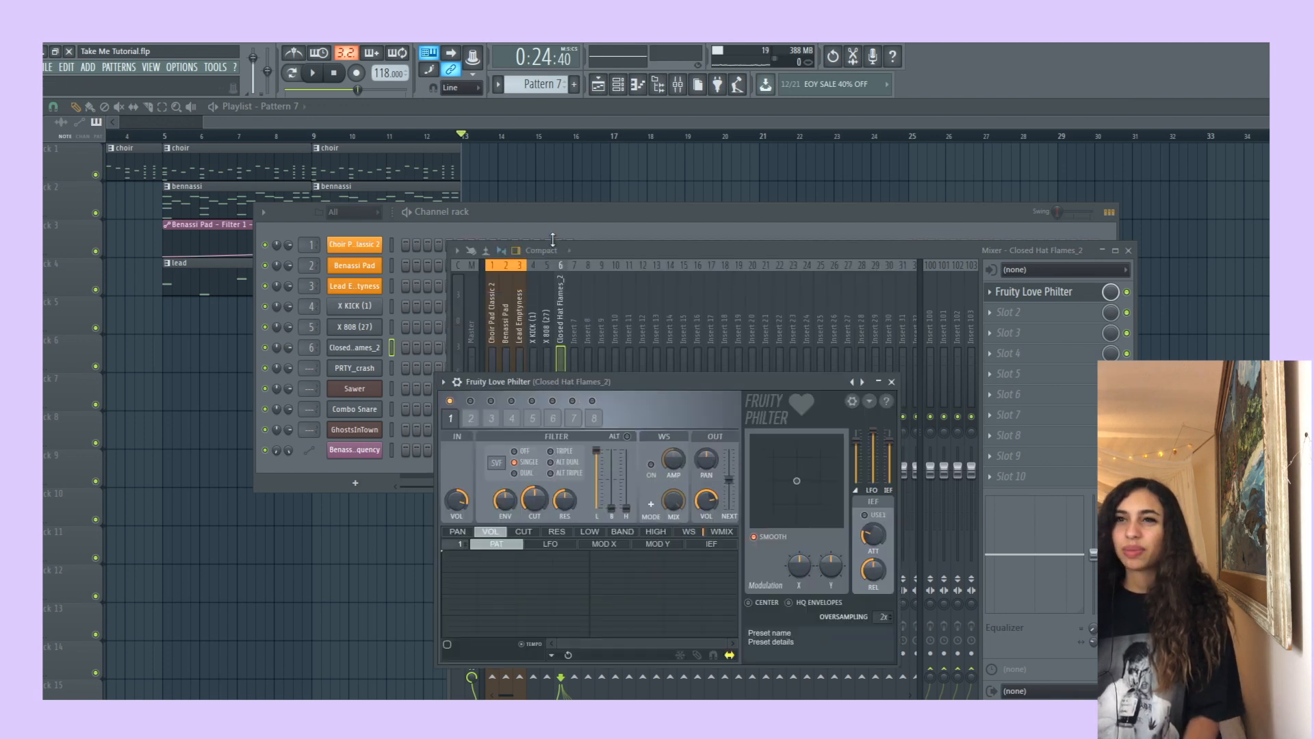
# Fill the Closed Hat Flames_2 channel every 2 steps and place Pattern 7 on playlist track 6 at bar 13.
pyautogui.click(544, 209)
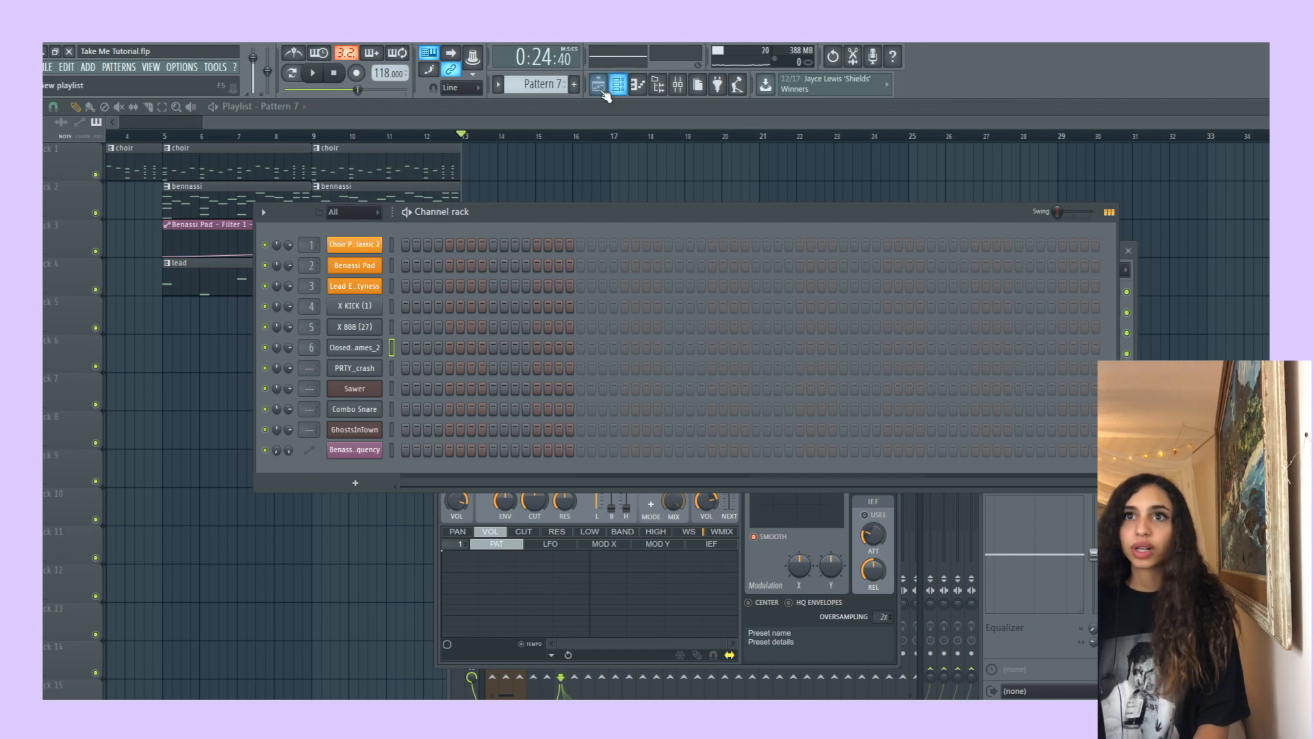
pyautogui.rightClick(370, 347)
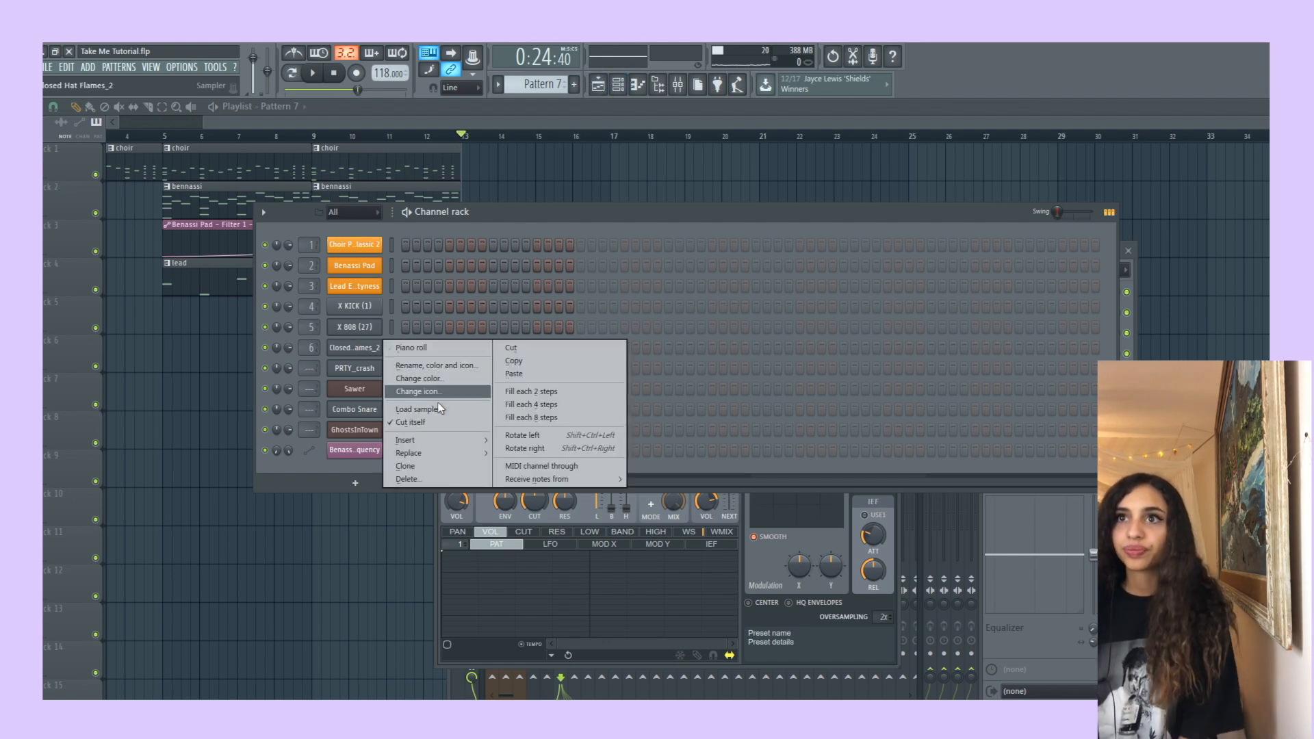
pyautogui.click(531, 392)
pyautogui.click(598, 90)
pyautogui.click(481, 358)
pyautogui.moveTo(592, 387); pyautogui.dragTo(596, 382)
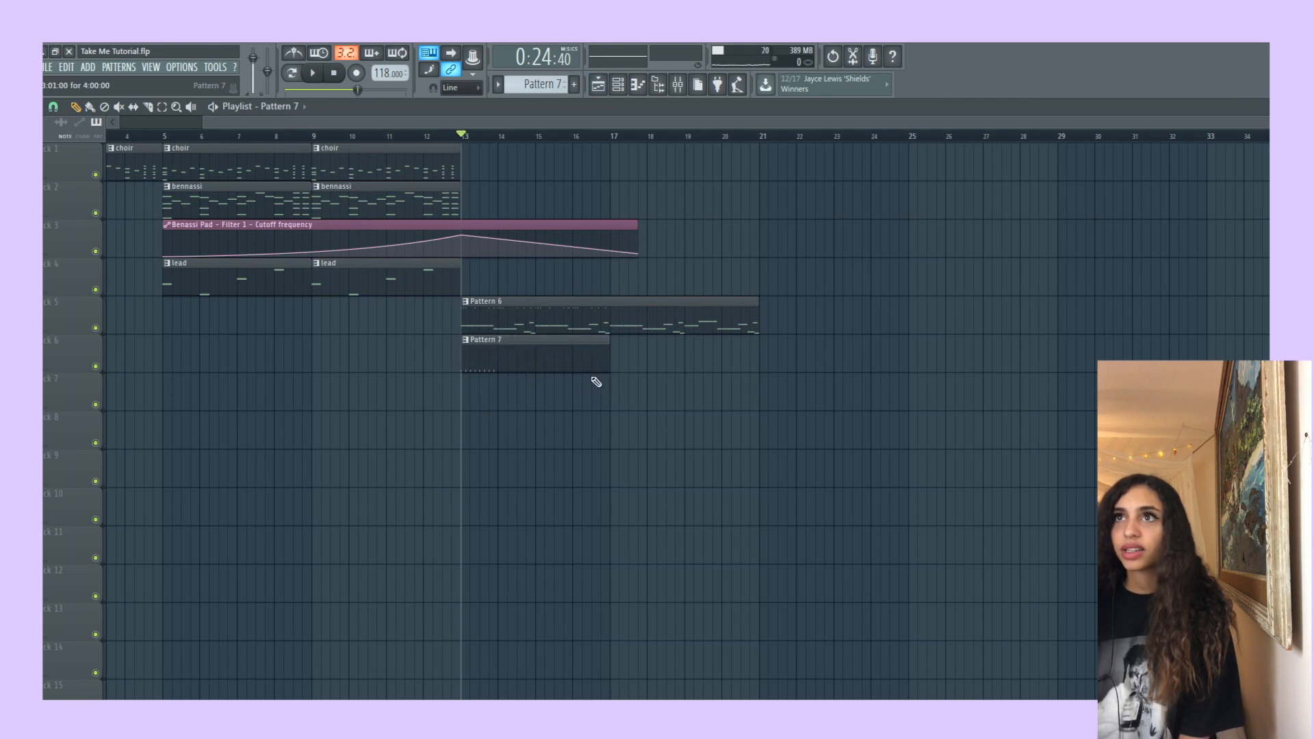
# Extend the Closed Hat Flames_2 fill of every 2 steps across 32 steps and open its notes in the piano roll.
pyautogui.click(618, 83)
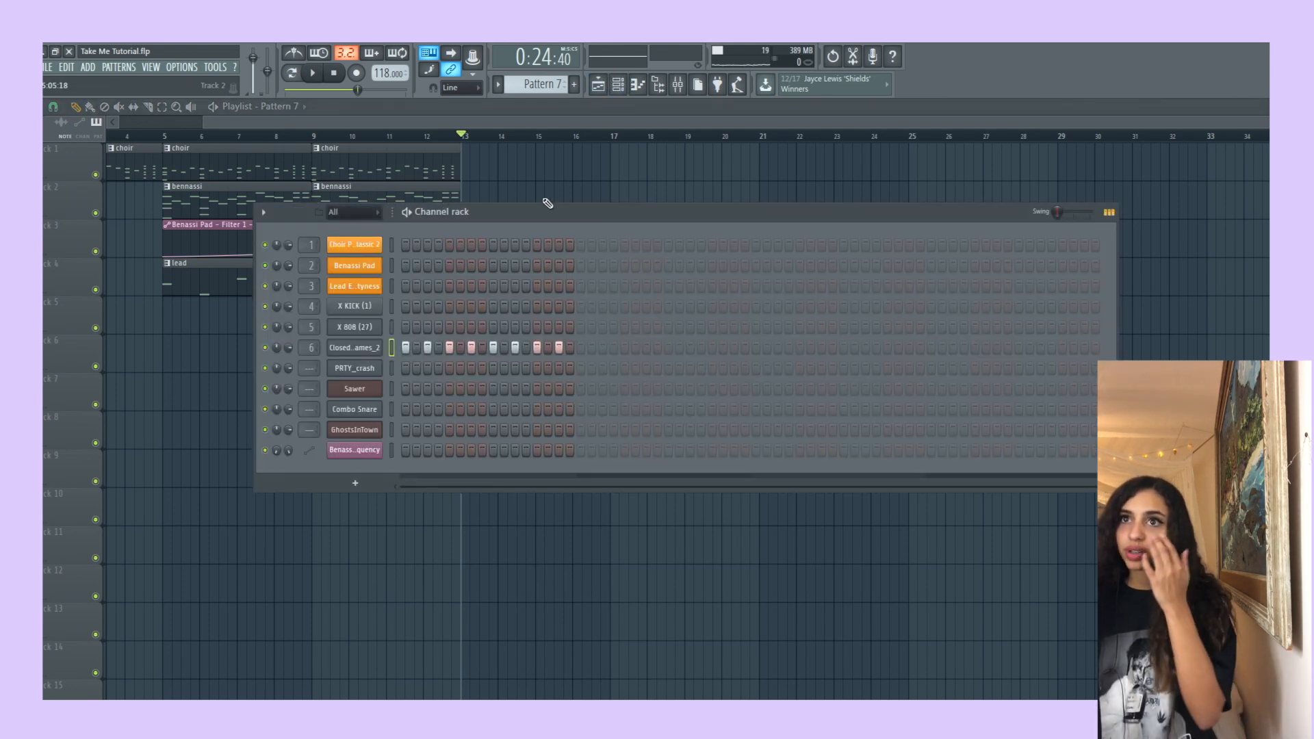
pyautogui.click(640, 84)
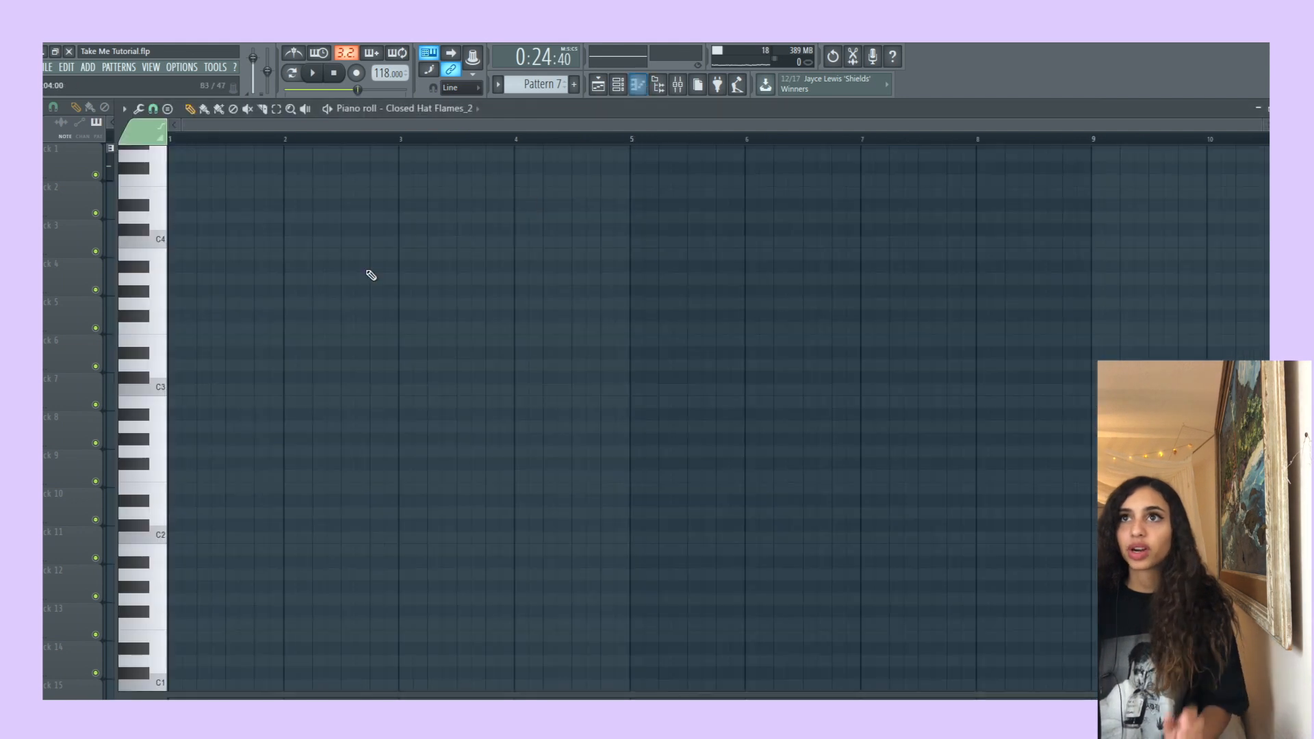
pyautogui.click(618, 84)
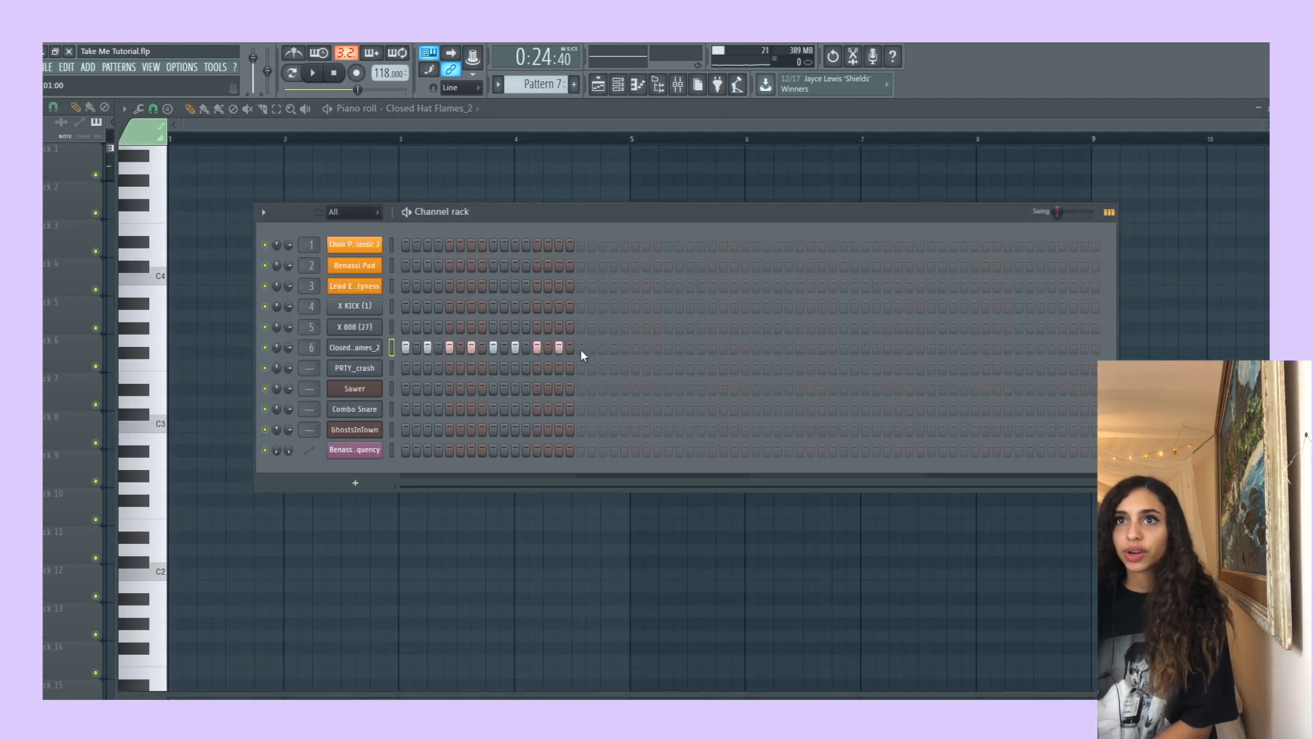
pyautogui.rightClick(373, 347)
pyautogui.click(544, 393)
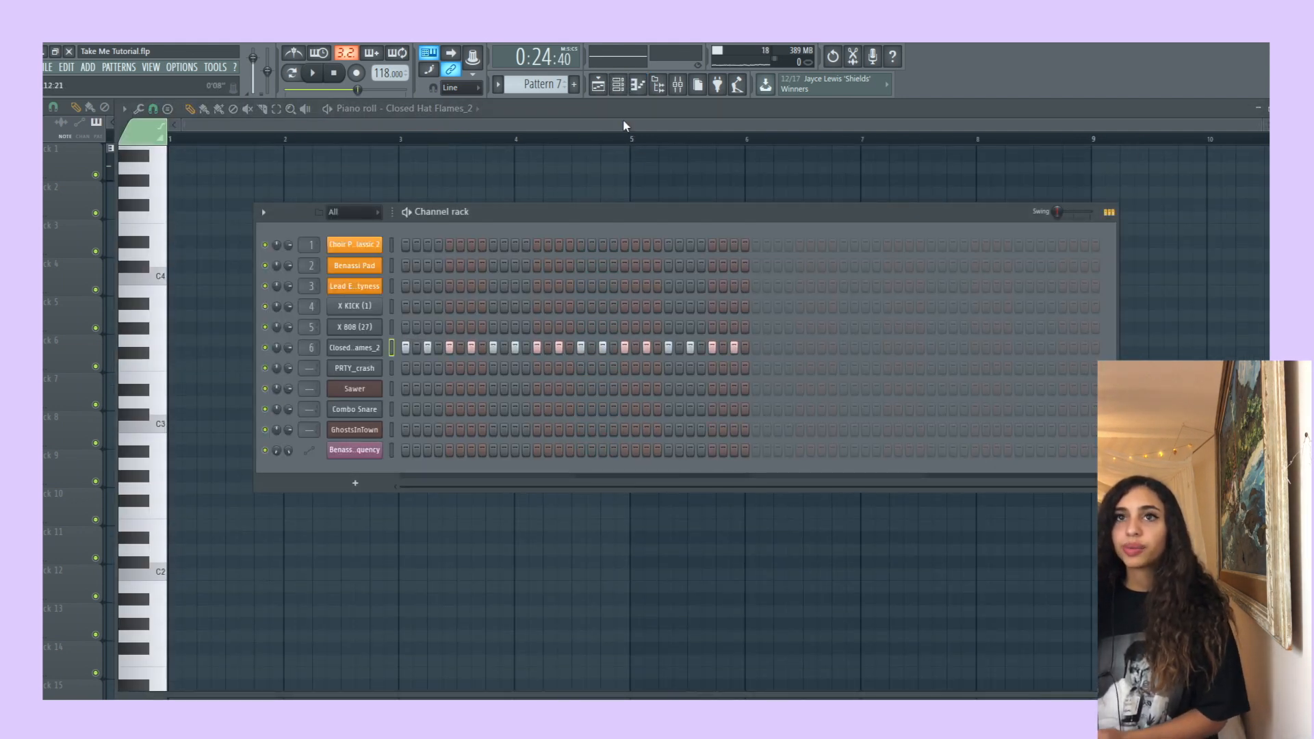
pyautogui.click(637, 83)
pyautogui.scroll(6, 443, 542)
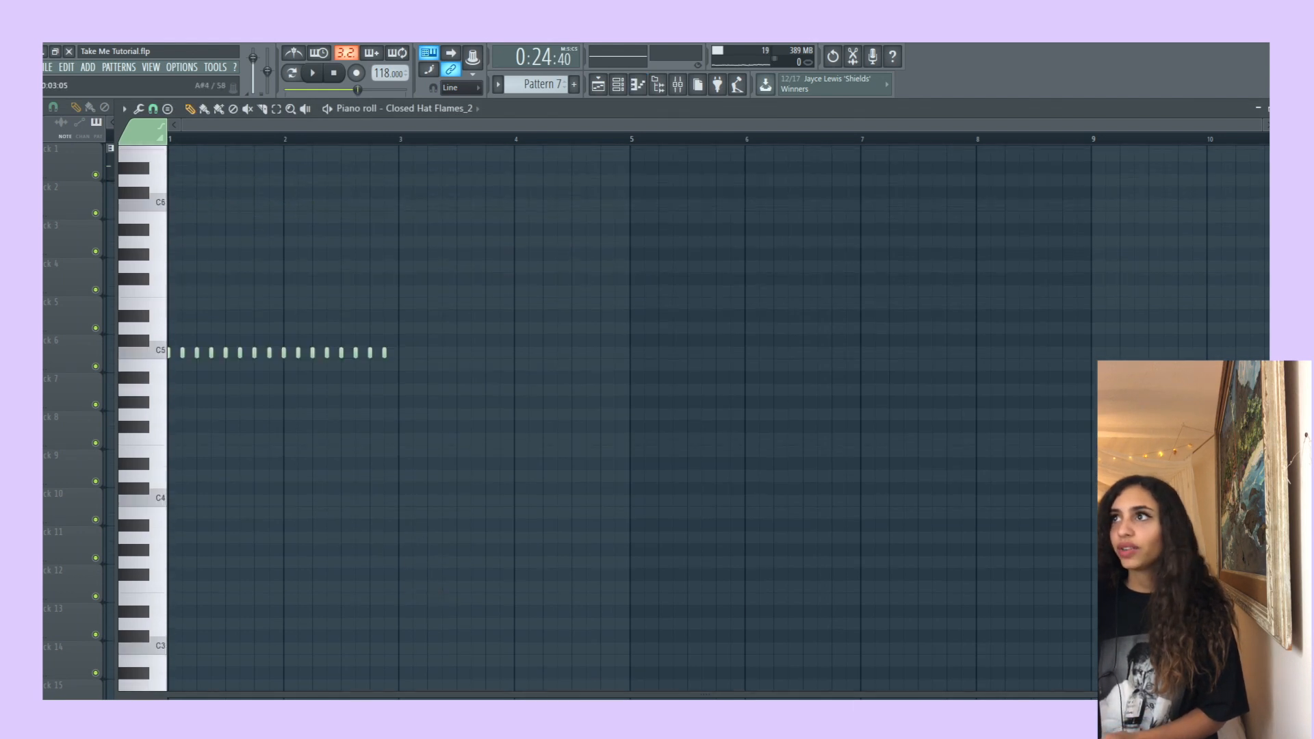
pyautogui.moveTo(1257, 125); pyautogui.dragTo(759, 185)
# Replace the first bar's hi-hat hits with one-third-beat C5 notes: seven in a row, a one-note gap, then two more.
pyautogui.click(155, 109)
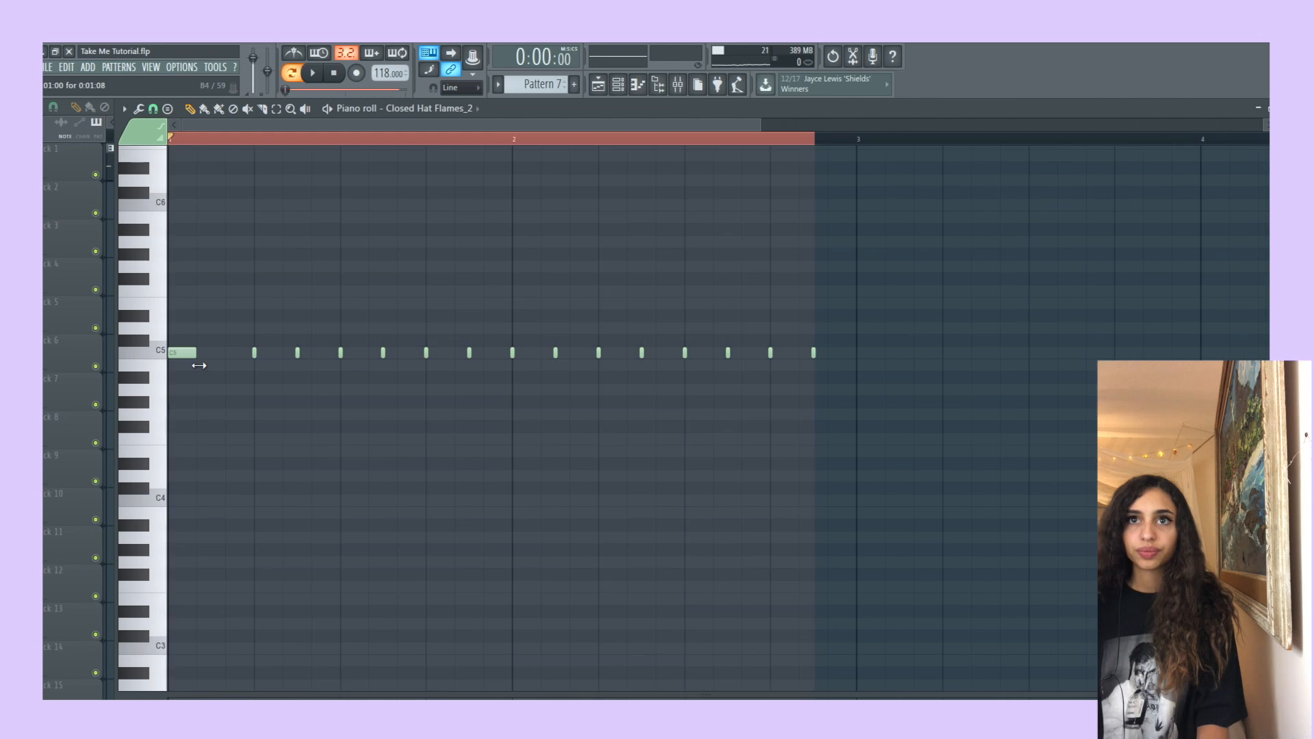
pyautogui.click(241, 354)
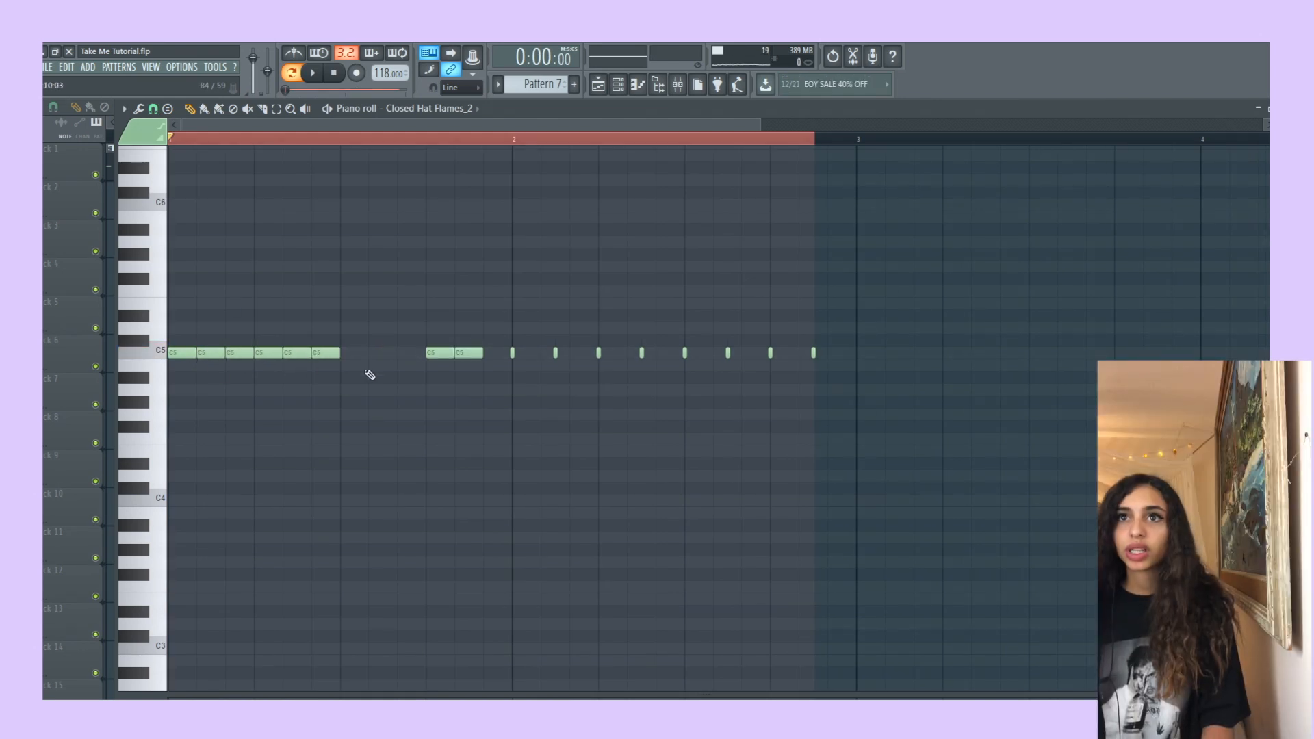
pyautogui.press('space')
pyautogui.click(345, 353)
pyautogui.click(377, 355)
pyautogui.press('space')
pyautogui.press('space')
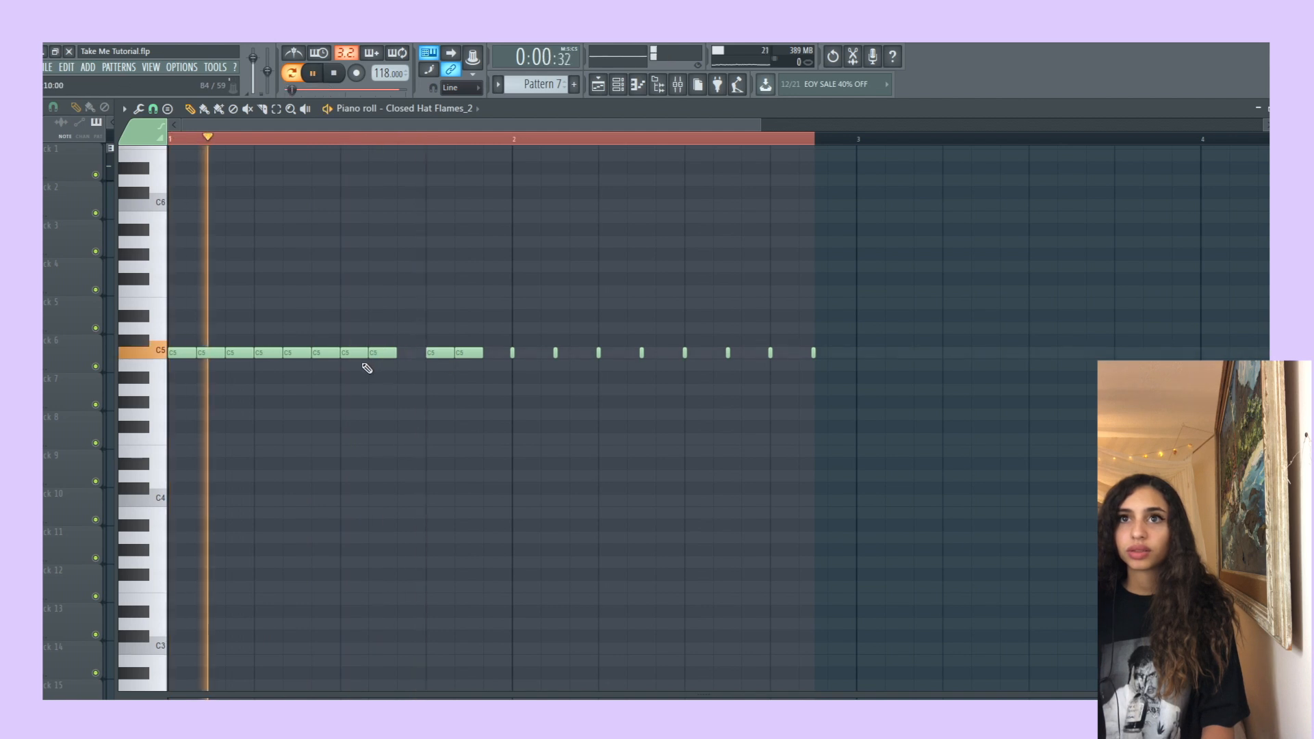
pyautogui.press('space')
pyautogui.press('space')
pyautogui.press('space')
pyautogui.press('space')
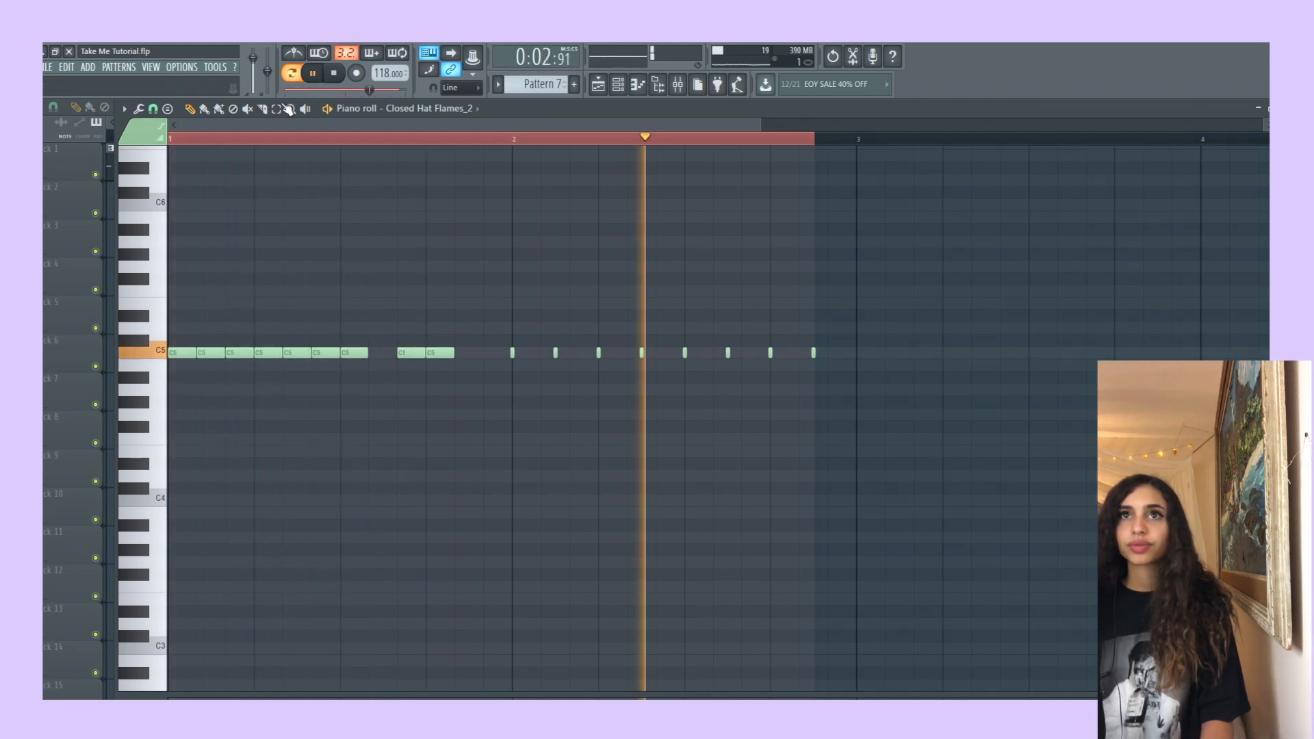
# Delete the leftover short hi-hat hits in the second bar.
pyautogui.press('space')
pyautogui.press('d')
pyautogui.press('Delete')
pyautogui.press('p')
# Duplicate the first bar's hi-hat notes to the start of bar 2 and clear the time selection.
pyautogui.hotkey('ctrl', 'a')
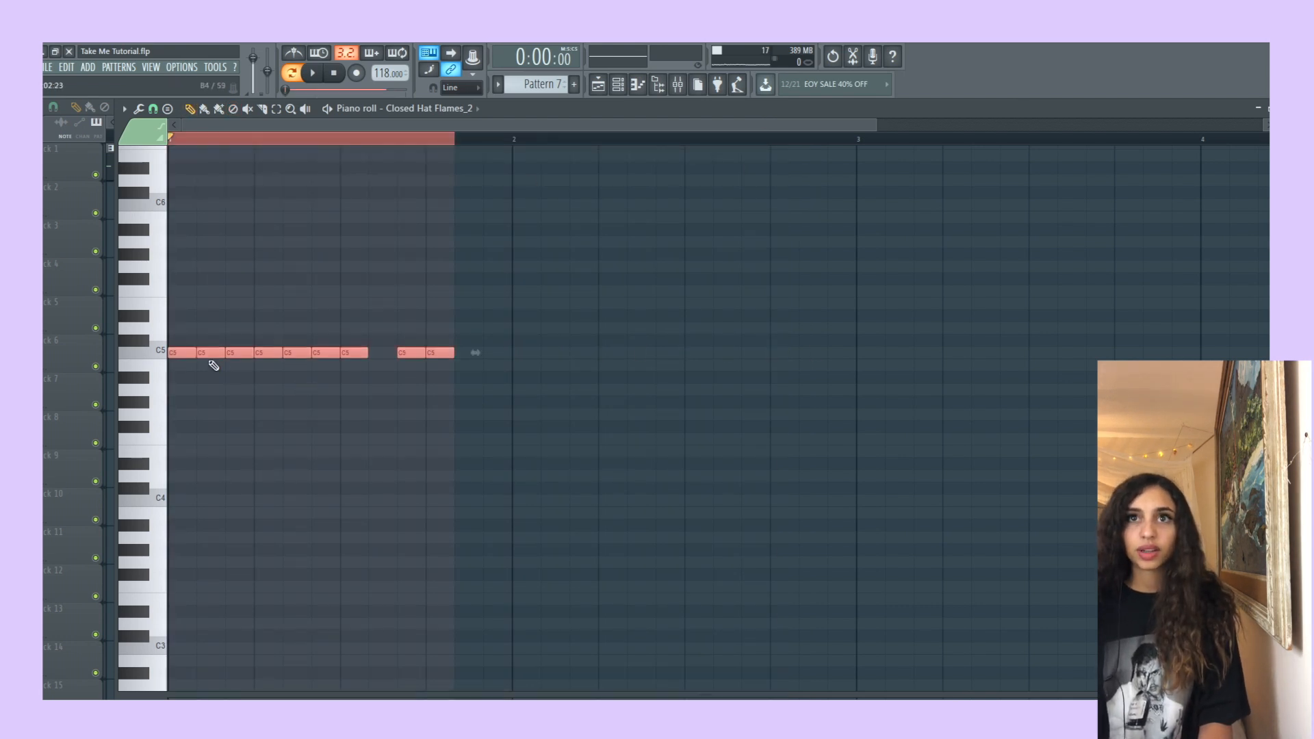
pyautogui.hotkey('ctrl', 'b')
pyautogui.press('space')
pyautogui.hotkey('ctrl', 'd')
pyautogui.click(277, 109)
pyautogui.click(285, 150)
pyautogui.click(190, 109)
pyautogui.press('space')
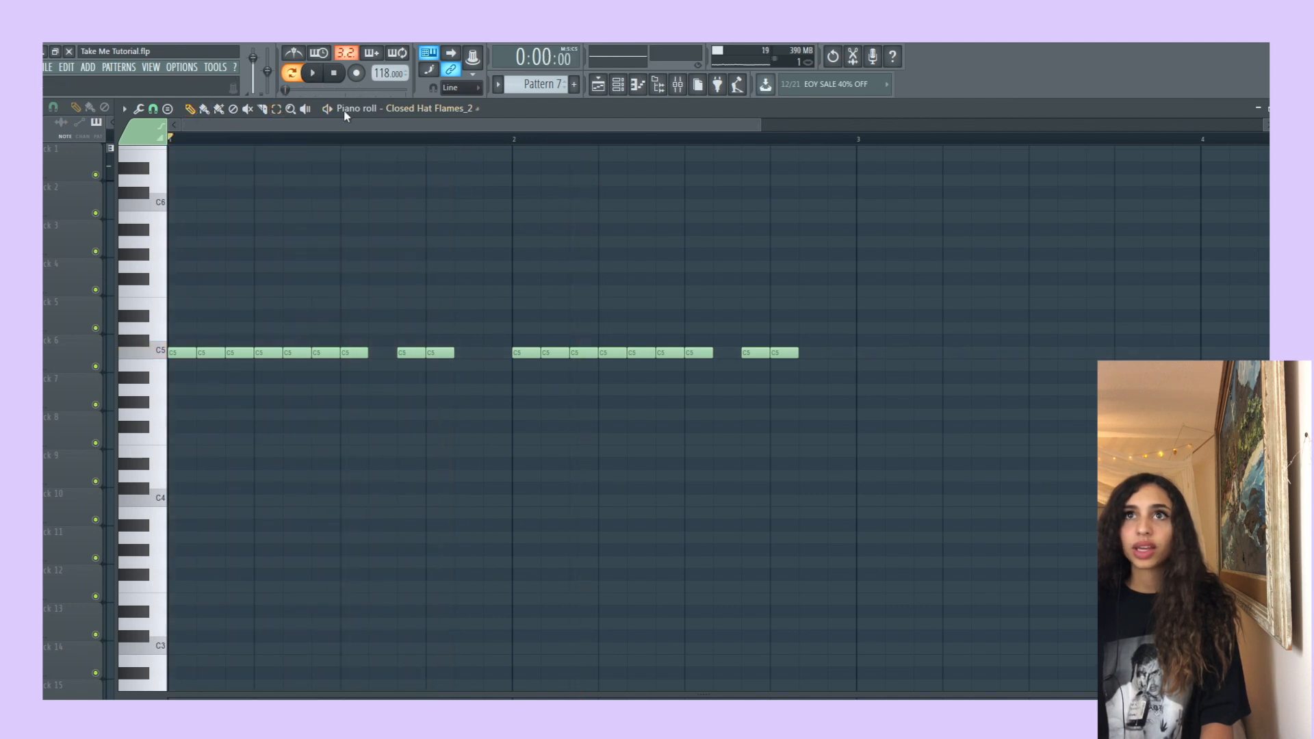
# Delete the fifth and sixth hi-hat notes of bar 2 and lengthen the fourth note to fill the gap.
pyautogui.click(277, 109)
pyautogui.moveTo(625, 344); pyautogui.dragTo(671, 390)
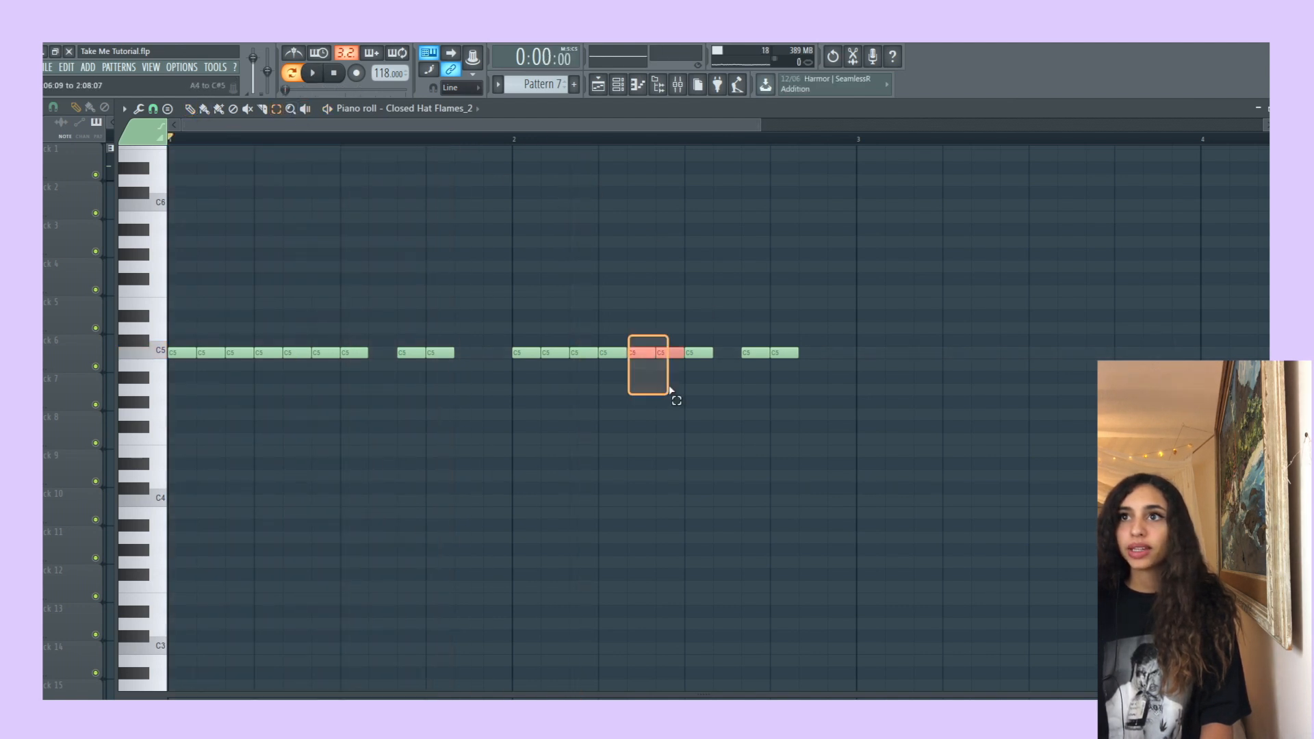
pyautogui.press('Delete')
pyautogui.click(190, 108)
pyautogui.click(604, 352)
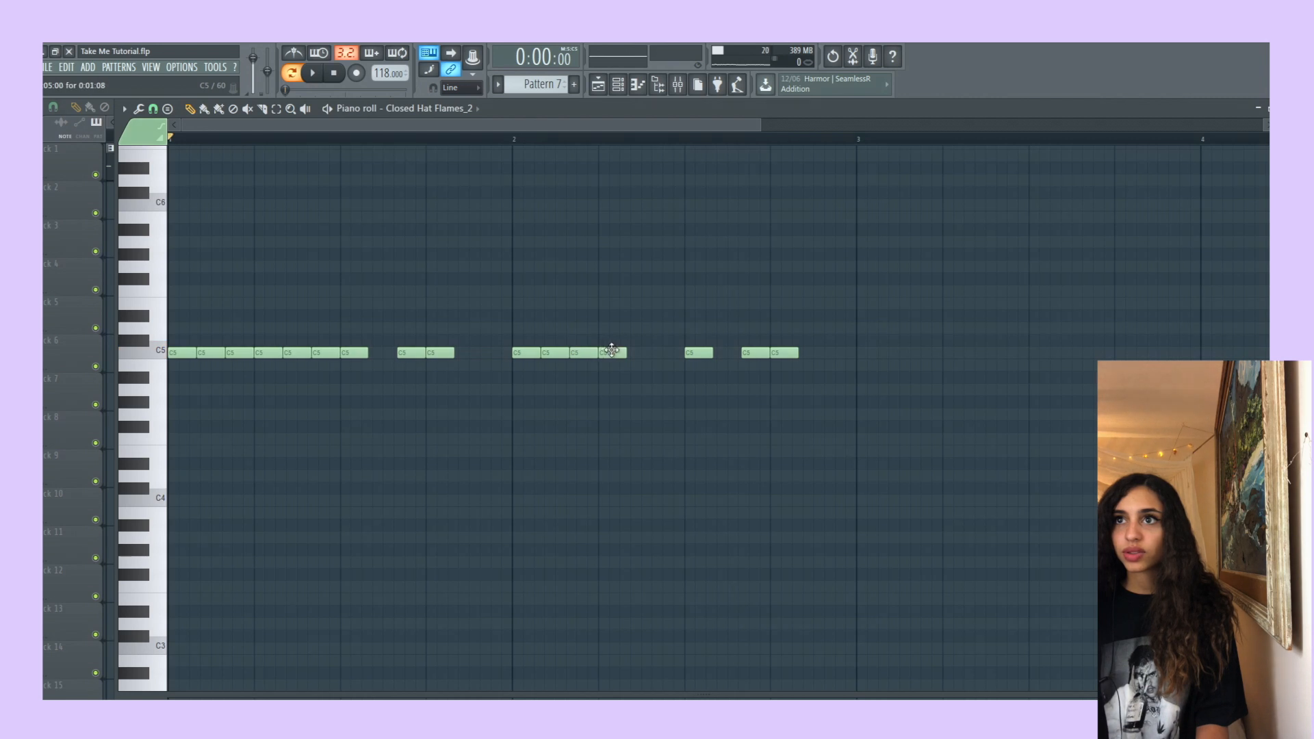
pyautogui.moveTo(637, 358); pyautogui.dragTo(690, 388)
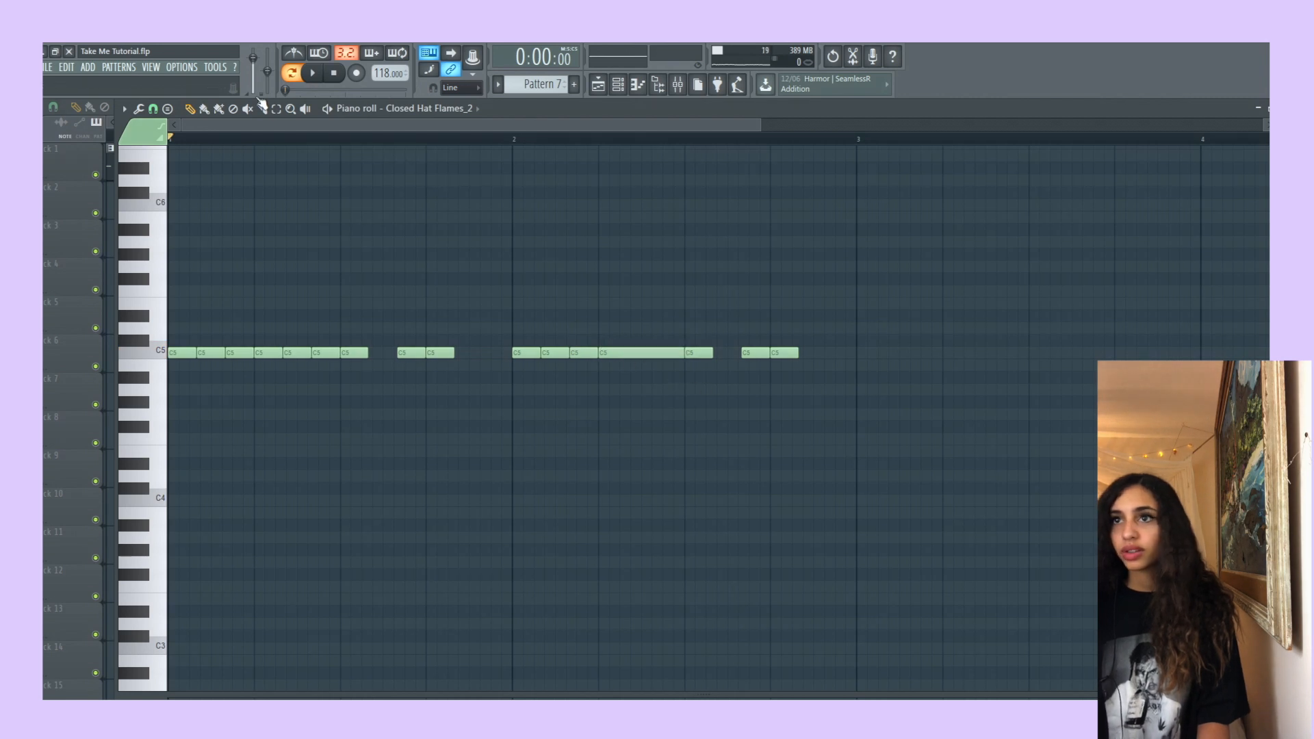
# Chop the long hi-hat note in bar 2 into eight equal hits as a roll and play the pattern.
pyautogui.moveTo(640, 275); pyautogui.dragTo(638, 416)
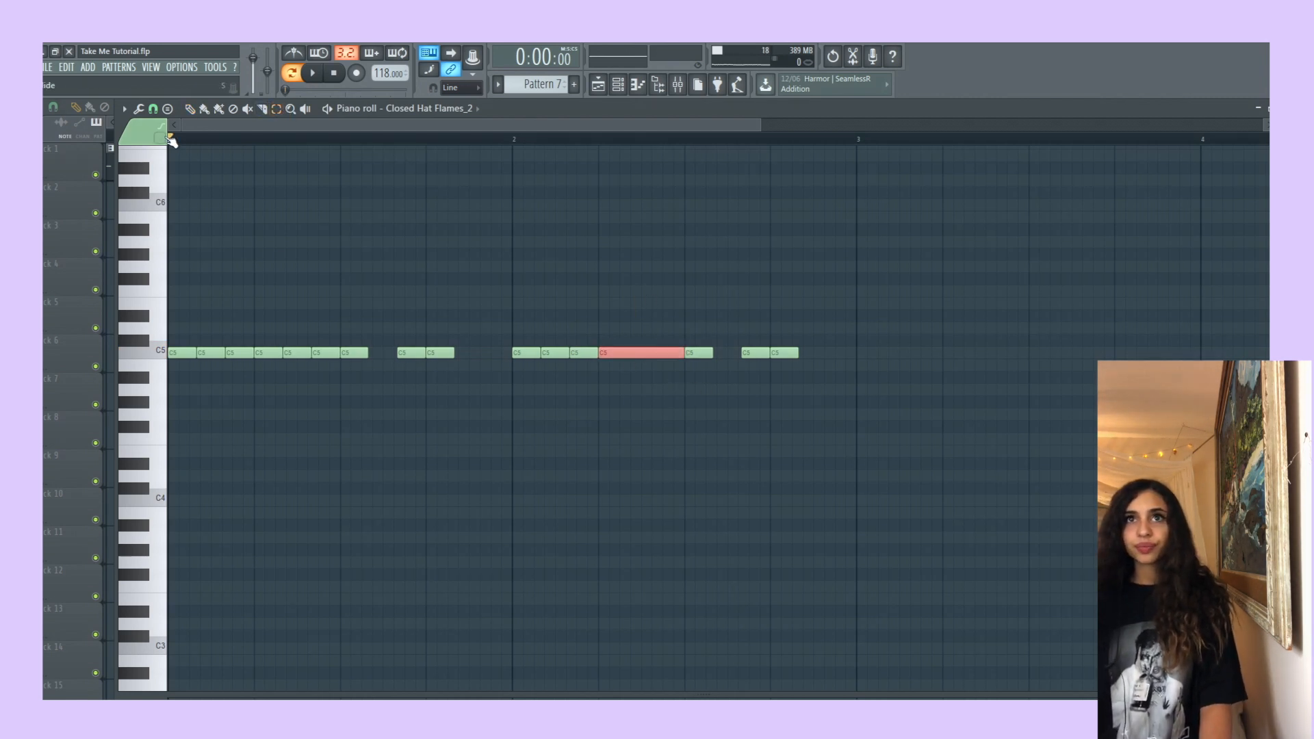
pyautogui.click(153, 109)
pyautogui.click(172, 226)
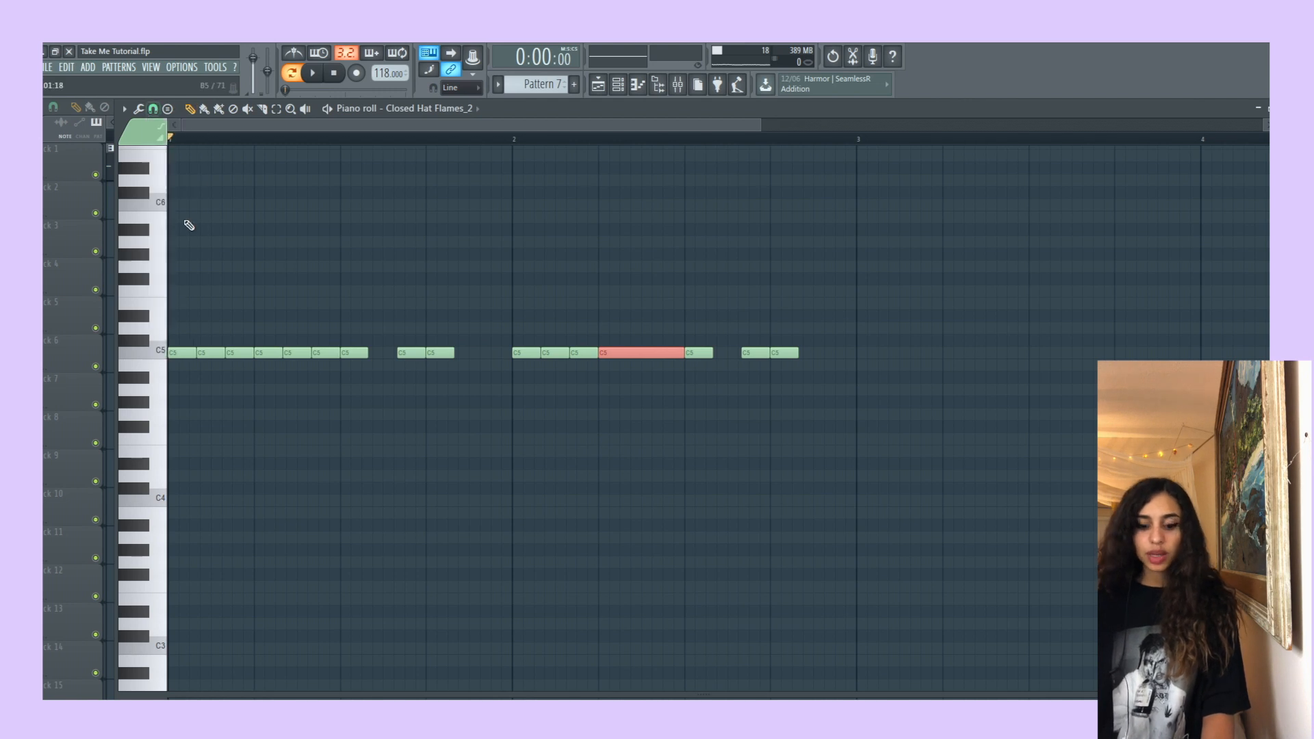
pyautogui.hotkey('ctrl', 'u')
pyautogui.press('space')
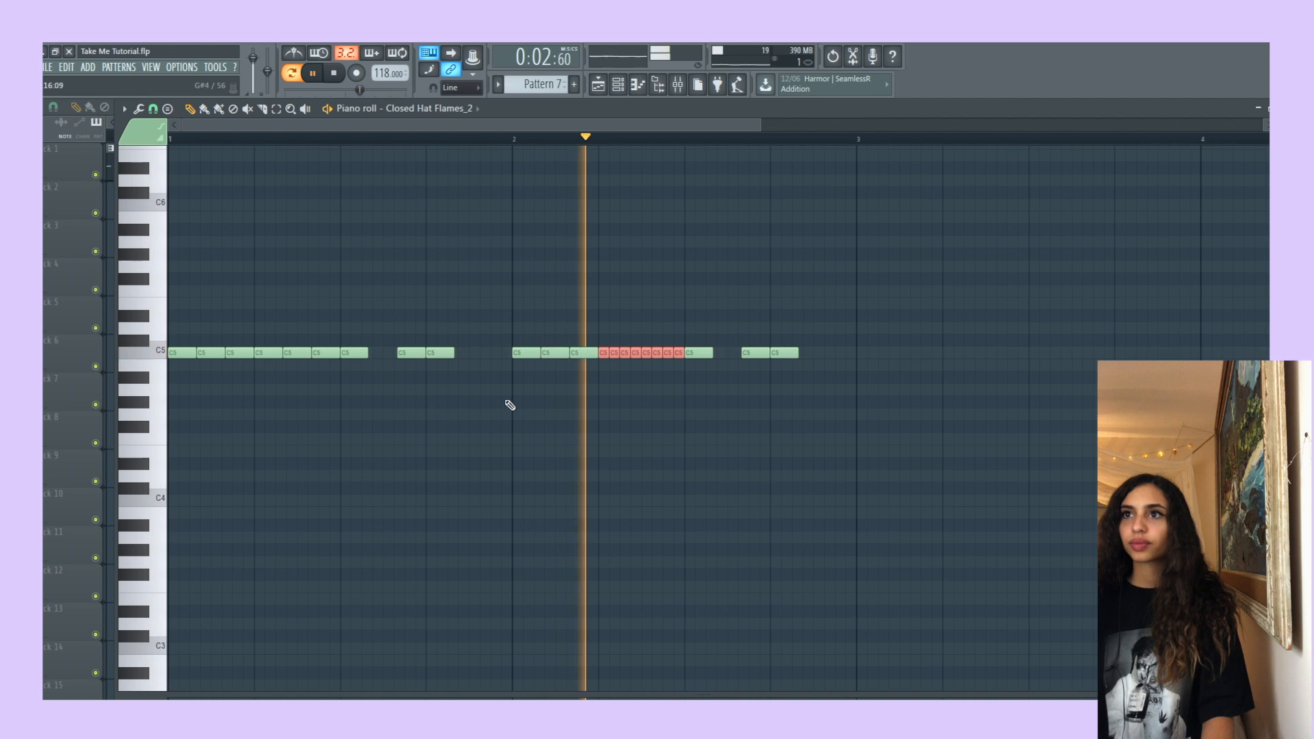
pyautogui.press('space')
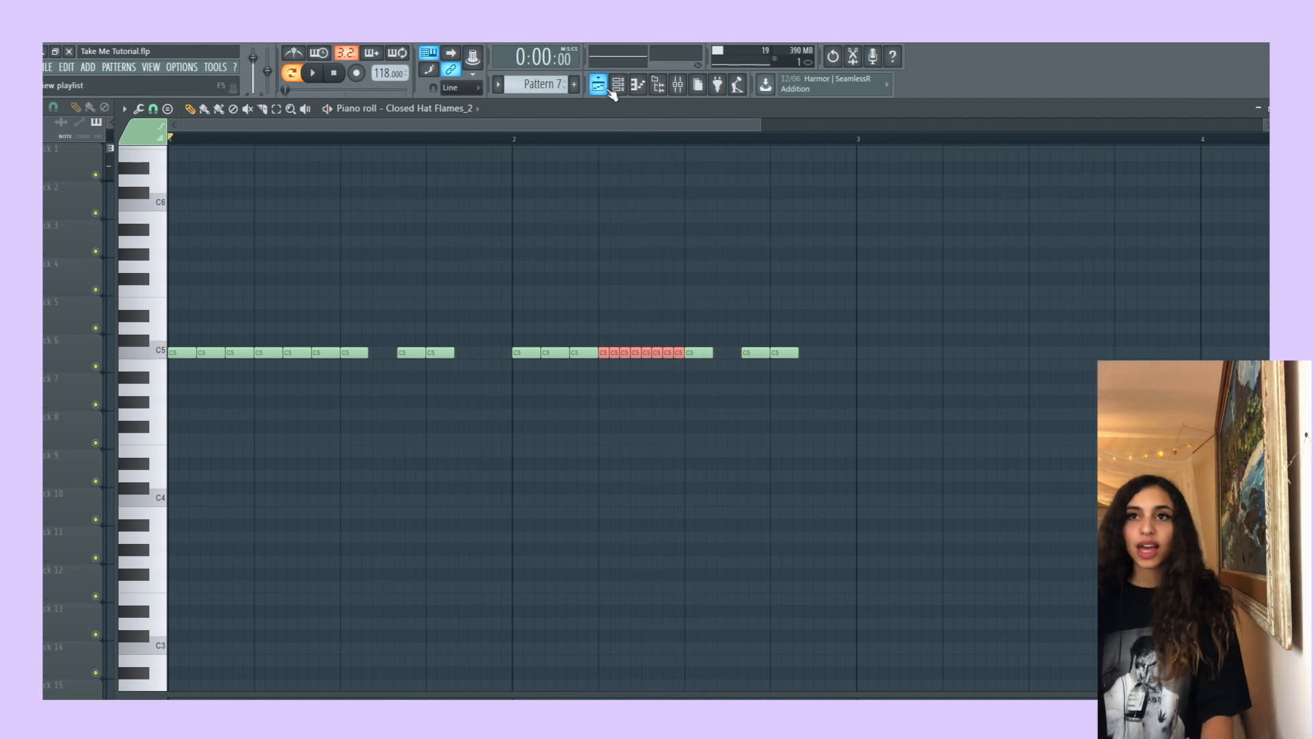
# Trim the Pattern 7 clip to two bars and repeat it on track 6 from bar 15 up to bar 21.
pyautogui.click(607, 90)
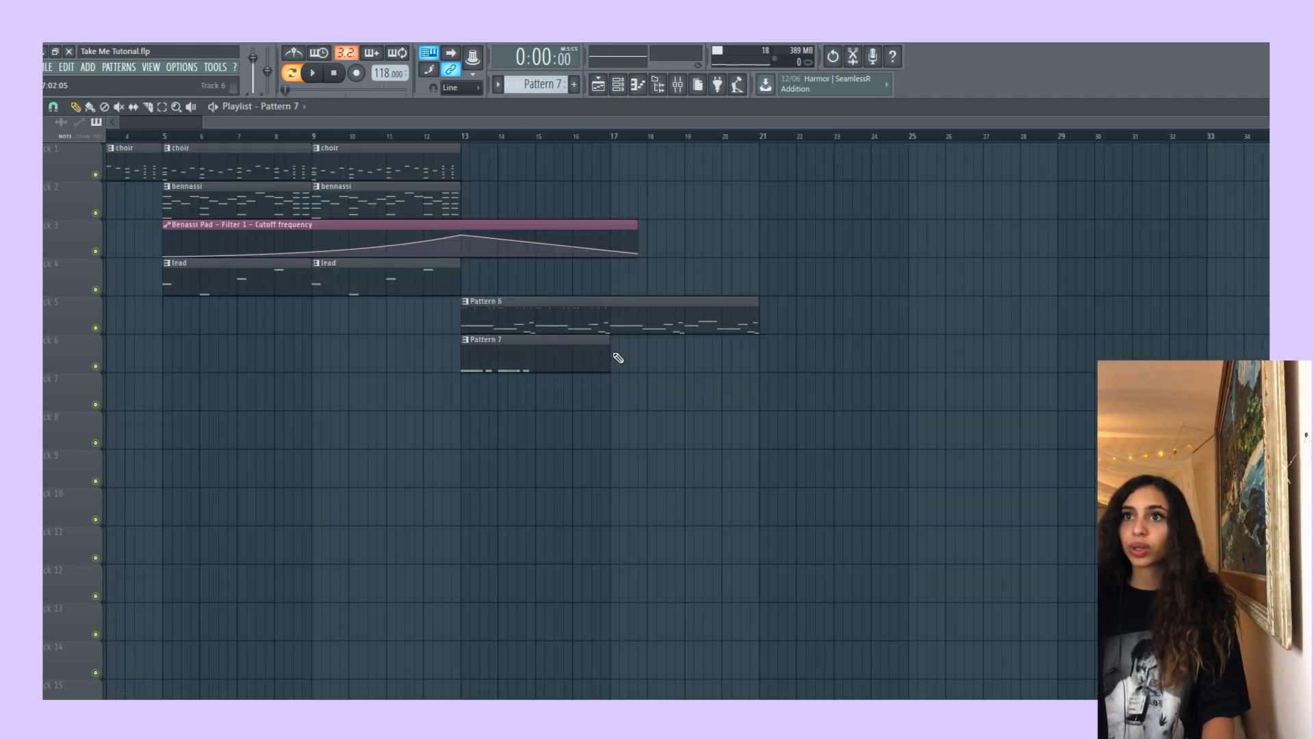
pyautogui.moveTo(609, 355); pyautogui.dragTo(537, 366)
pyautogui.click(536, 368)
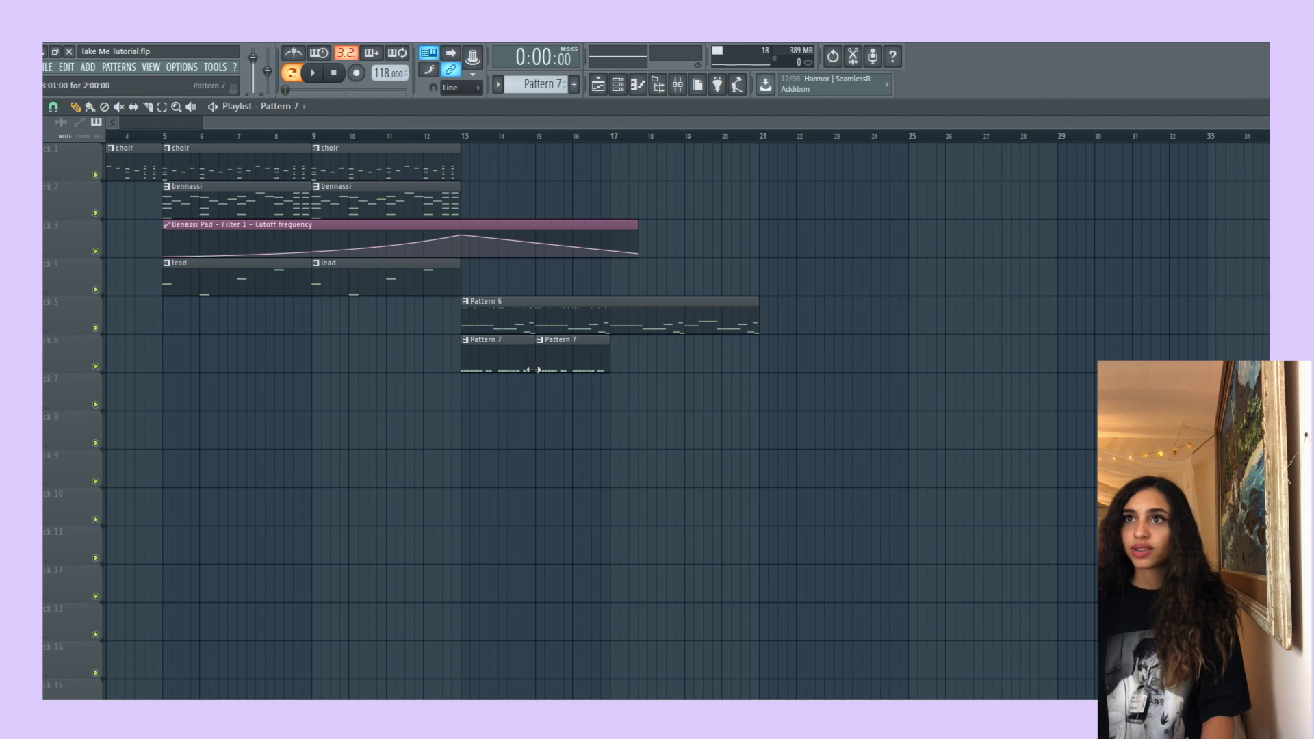
pyautogui.click(623, 370)
pyautogui.click(693, 364)
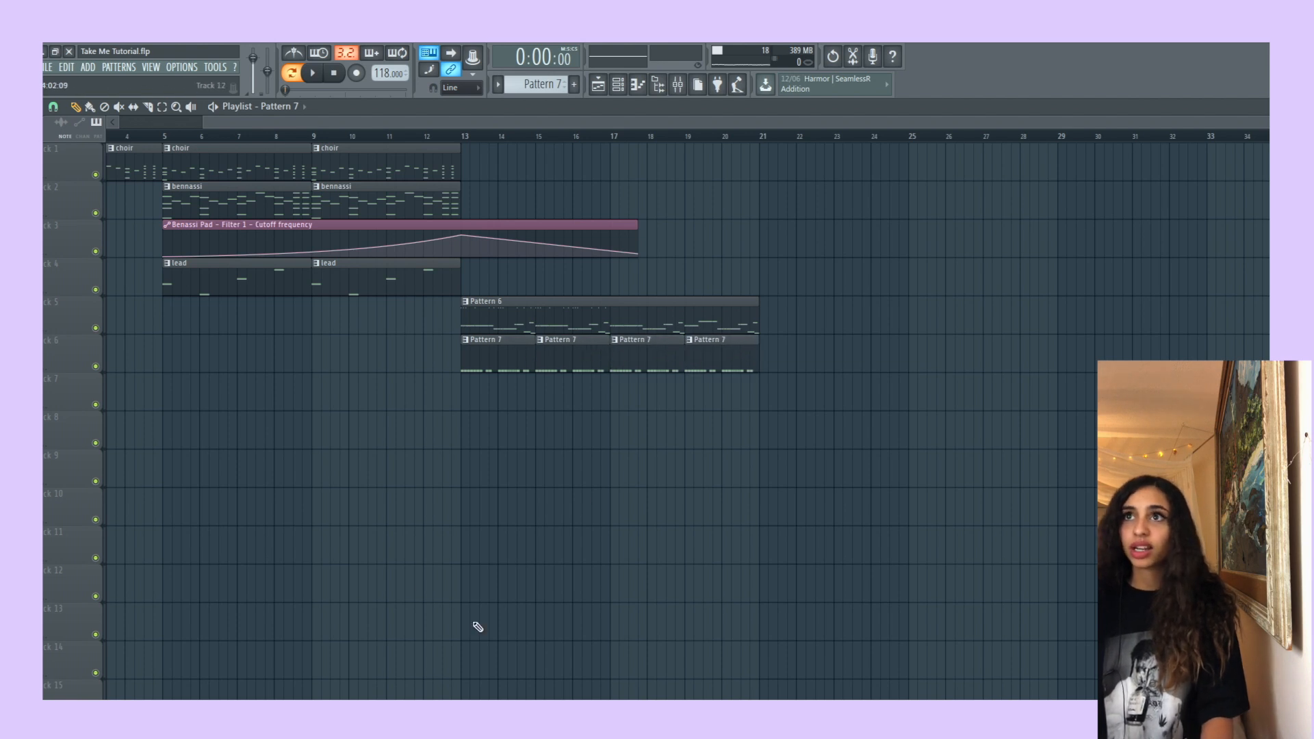
# Start Pattern 8 and add PRTY_crash hits on steps 1 and 13.
pyautogui.click(623, 87)
pyautogui.scroll(1, 555, 85)
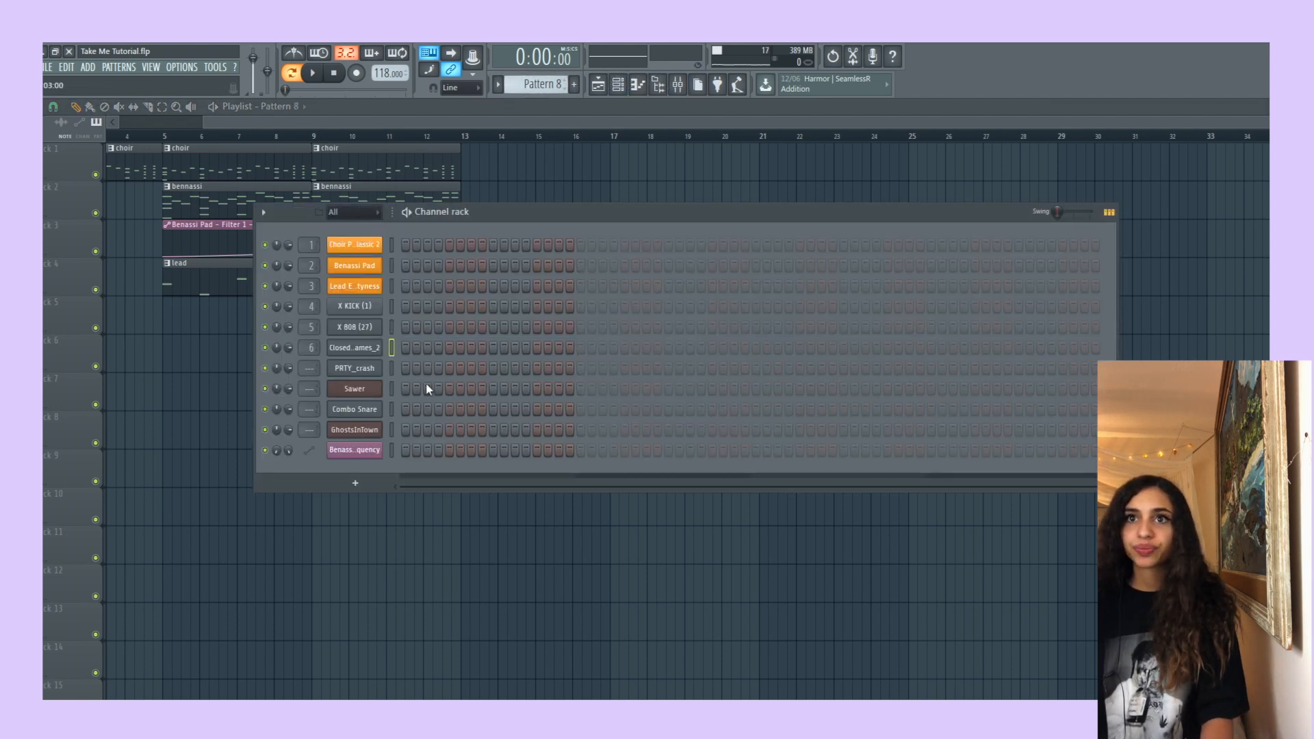
pyautogui.press('space')
pyautogui.press('space')
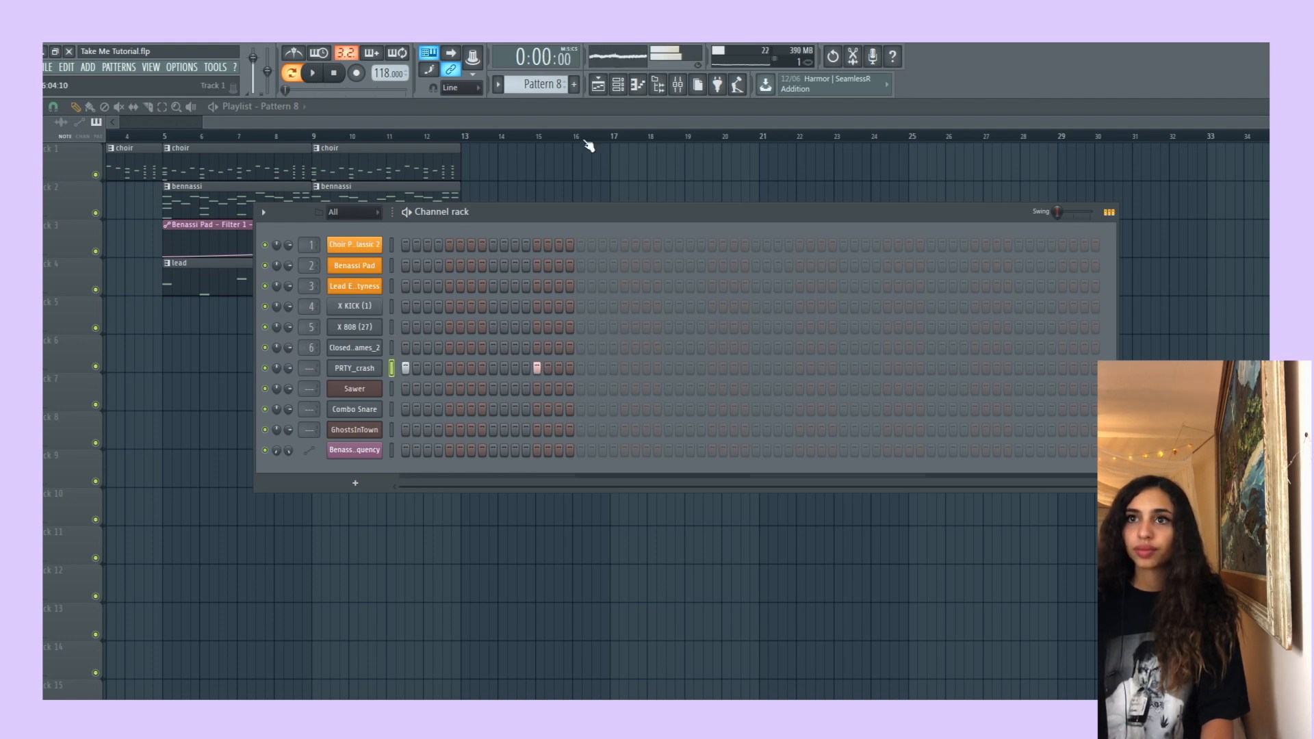
# Place a two-bar Pattern 8 clip on playlist track 7 at bar 13 and add three copies after it.
pyautogui.press('F6')
pyautogui.click(475, 398)
pyautogui.click(464, 135)
pyautogui.press('space')
pyautogui.moveTo(494, 402); pyautogui.dragTo(535, 402)
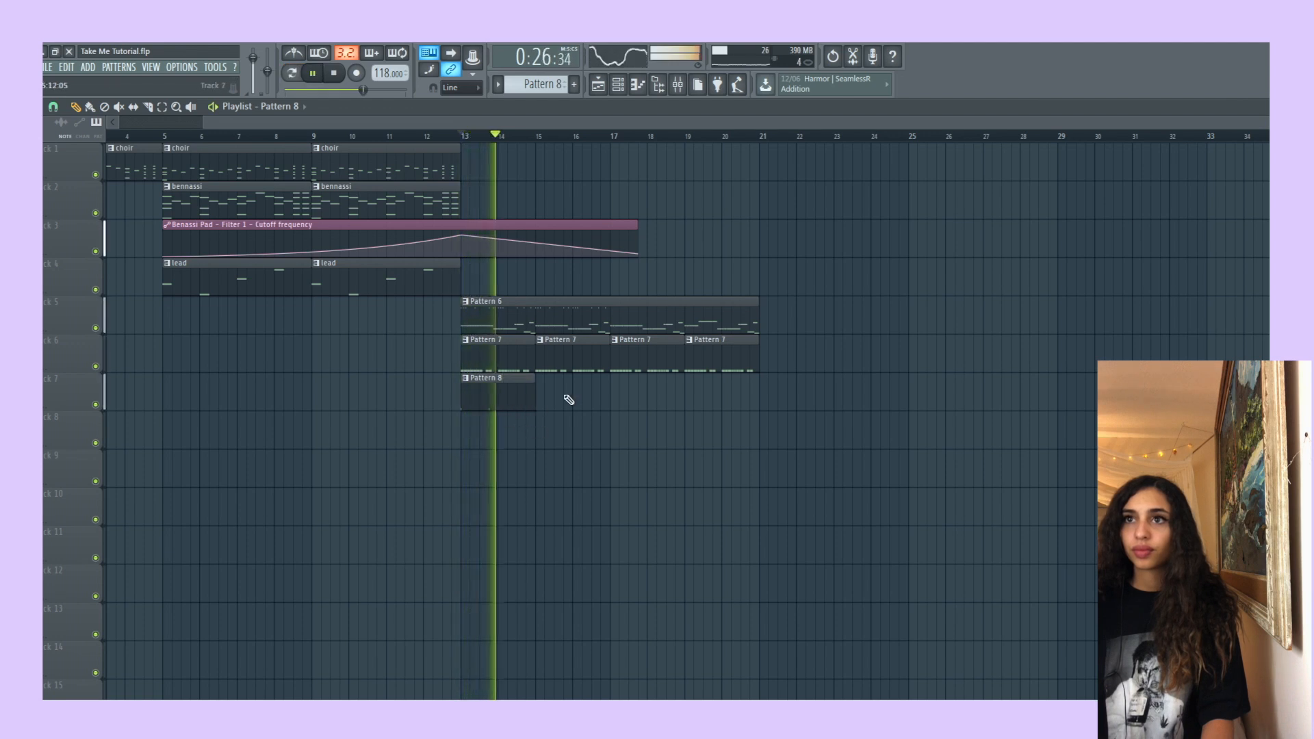
pyautogui.click(546, 396)
pyautogui.click(623, 402)
pyautogui.click(681, 400)
pyautogui.press('space')
# Route the PRTY_crash channel to mixer track 7.
pyautogui.press('F6')
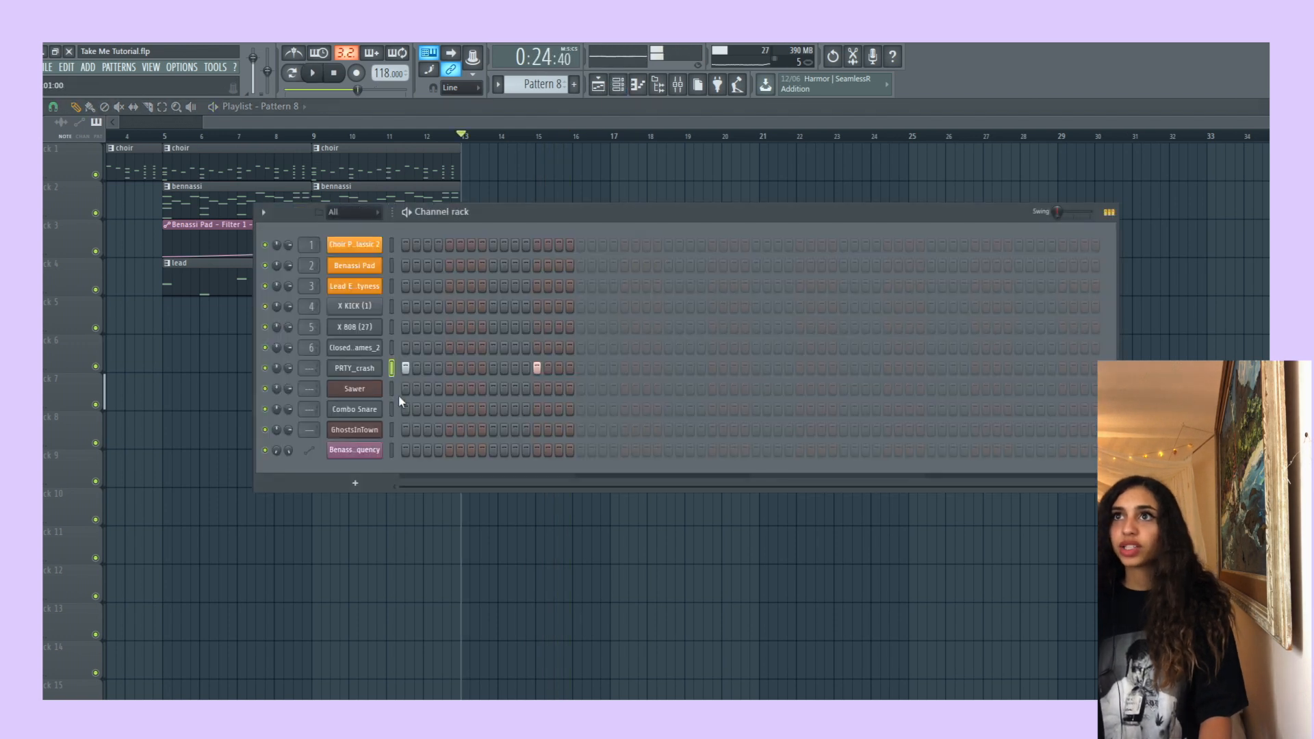
pyautogui.click(678, 84)
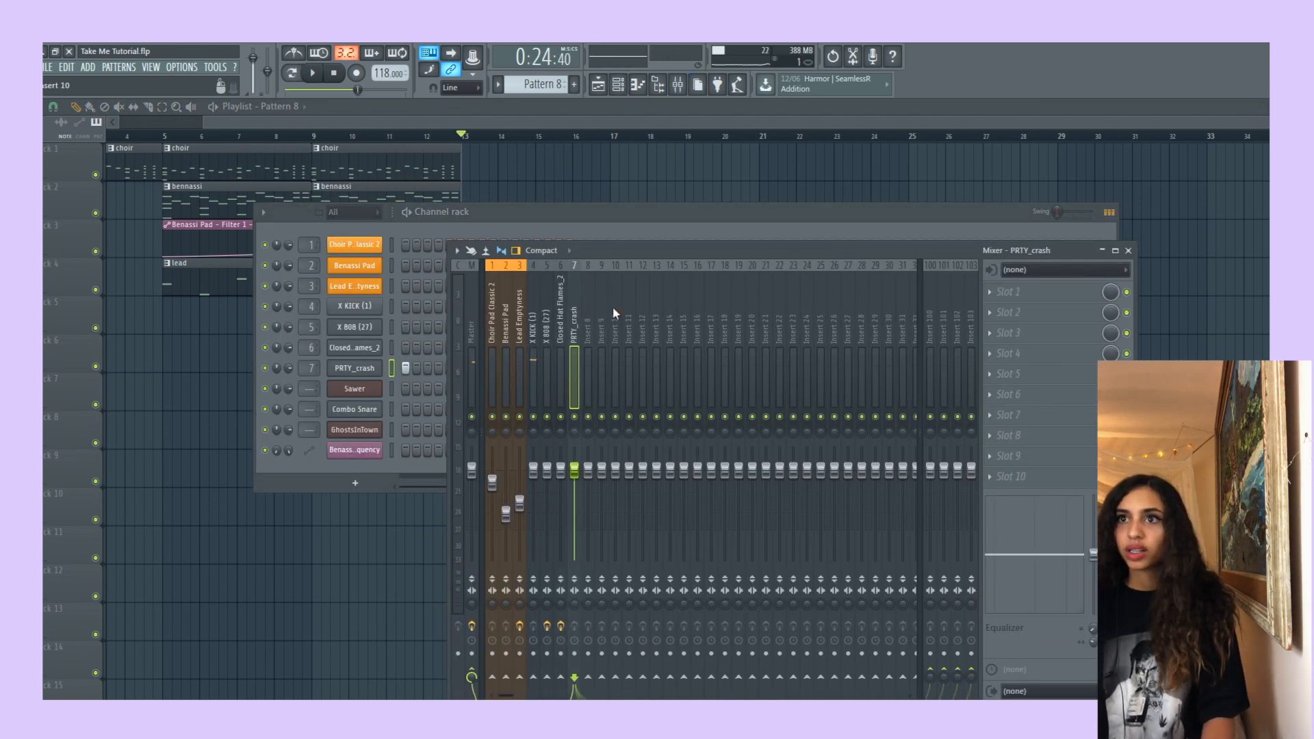
pyautogui.hotkey('ctrl', 'l')
# Lower the PRTY_crash and Closed Hat Flames_2 mixer levels and set X 808 (27) to about -5.4 dB during playback.
pyautogui.moveTo(574, 469); pyautogui.dragTo(574, 530)
pyautogui.moveTo(561, 469); pyautogui.dragTo(560, 498)
pyautogui.press('space')
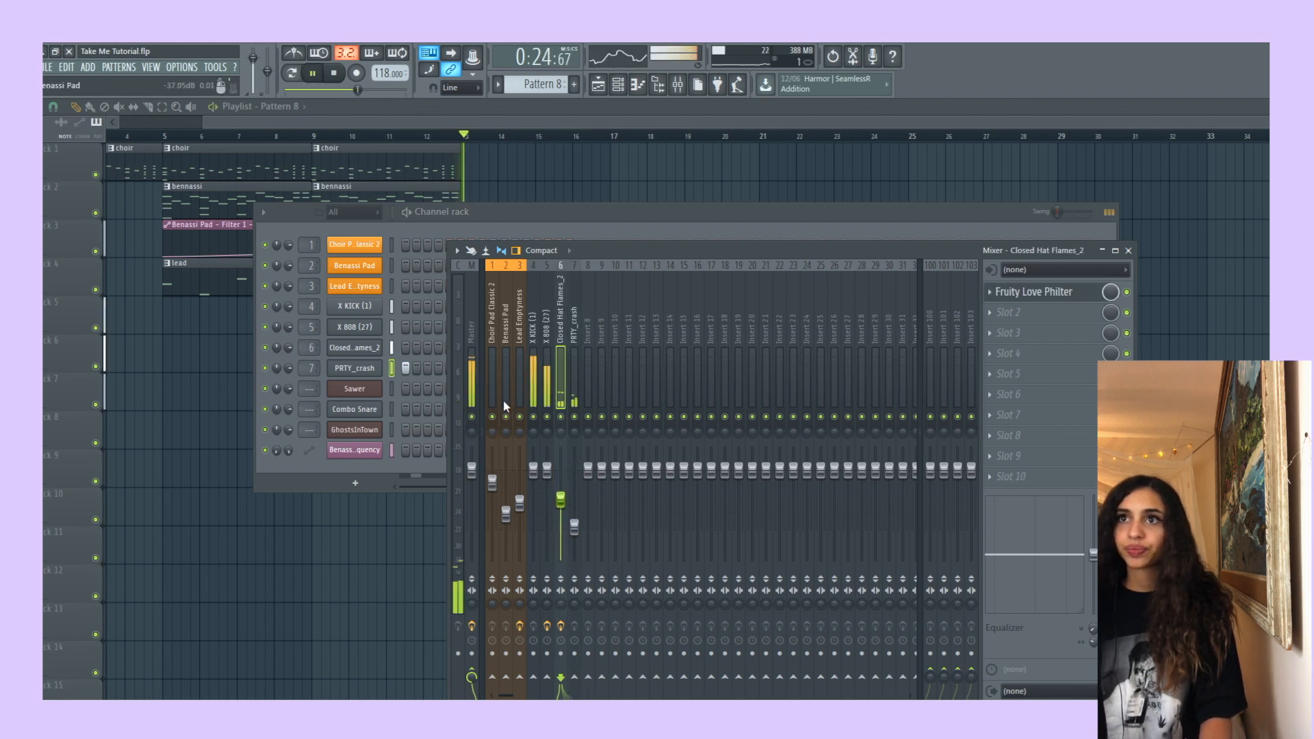
pyautogui.moveTo(547, 469); pyautogui.dragTo(547, 490)
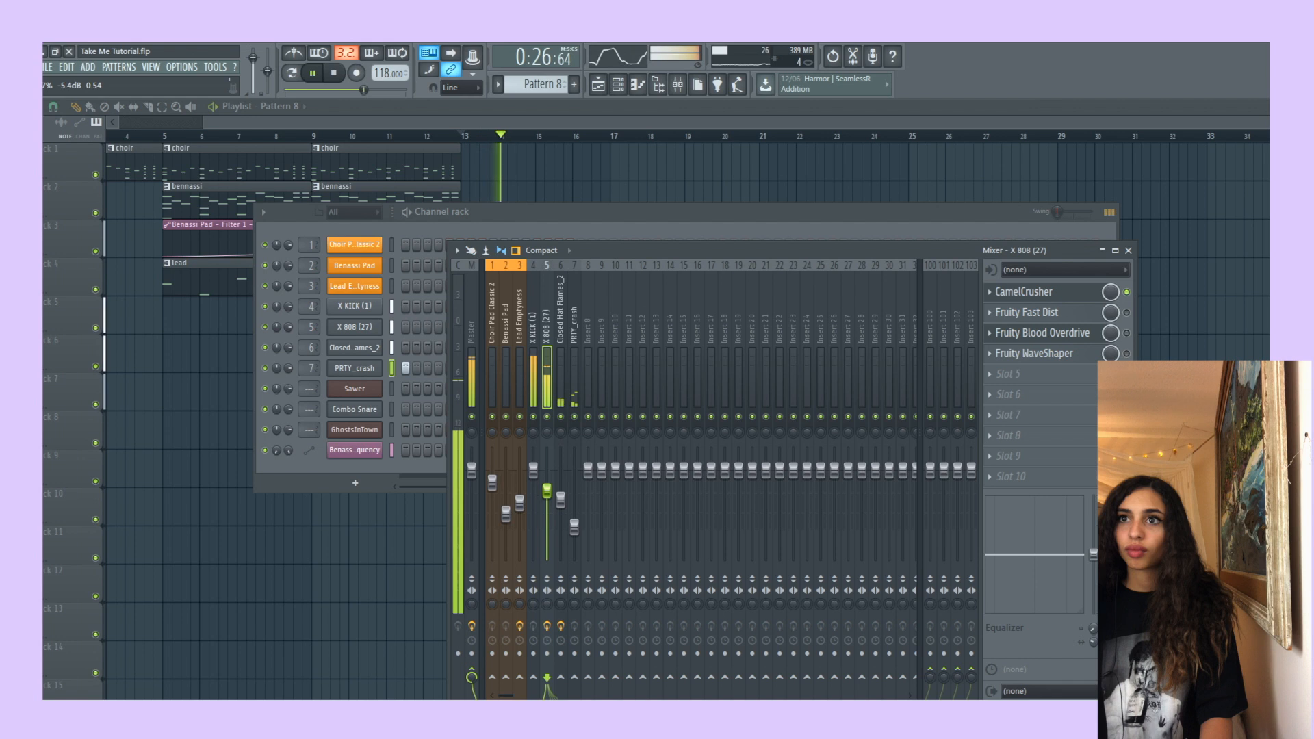
# Open CamelCrusher on the X 808 (27) mixer track and advance its preset from Annihilate to American HiGain during playback.
pyautogui.press('space')
pyautogui.click(1030, 292)
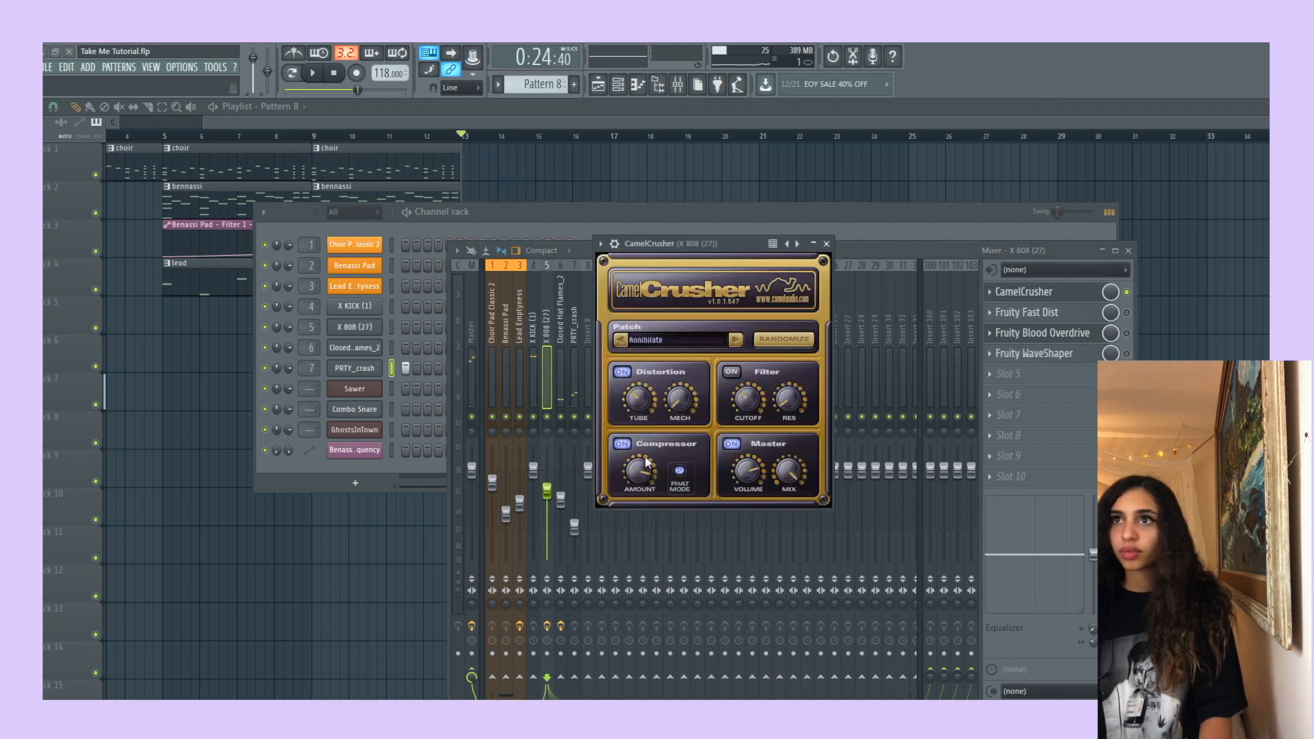
pyautogui.press('space')
pyautogui.click(797, 244)
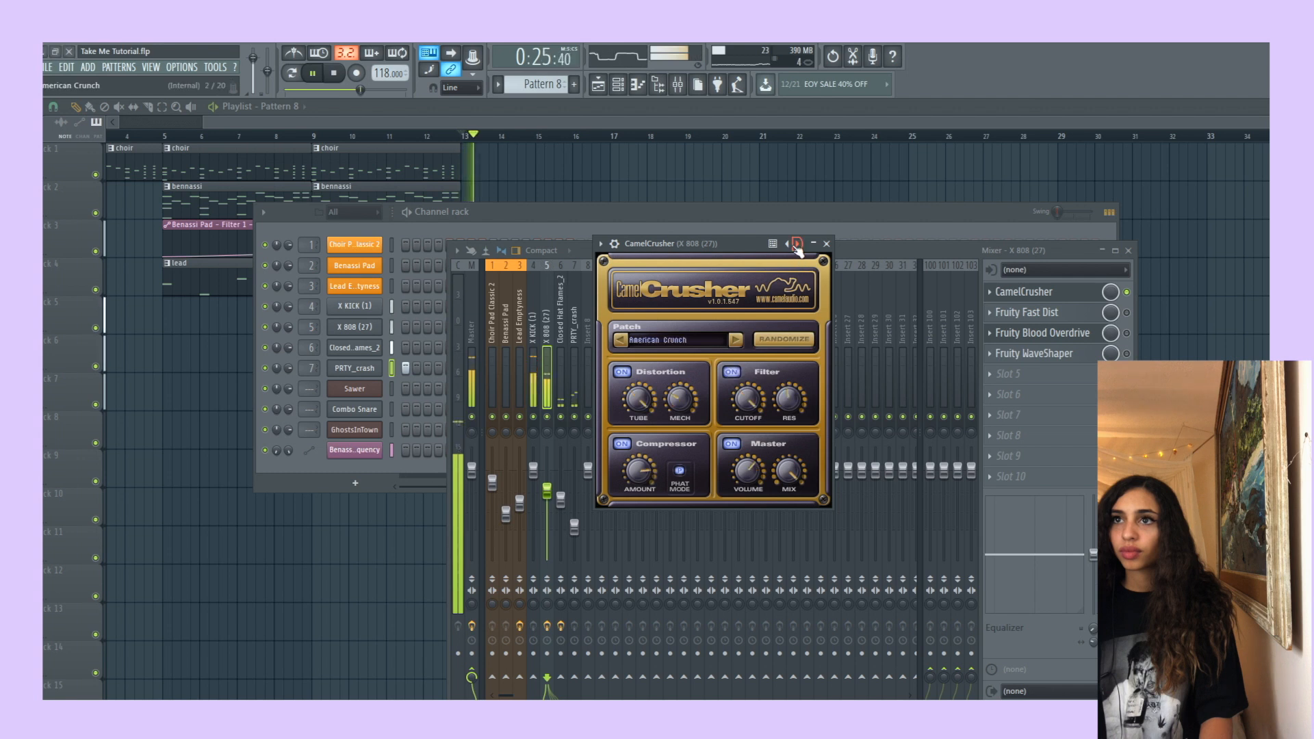
pyautogui.click(797, 245)
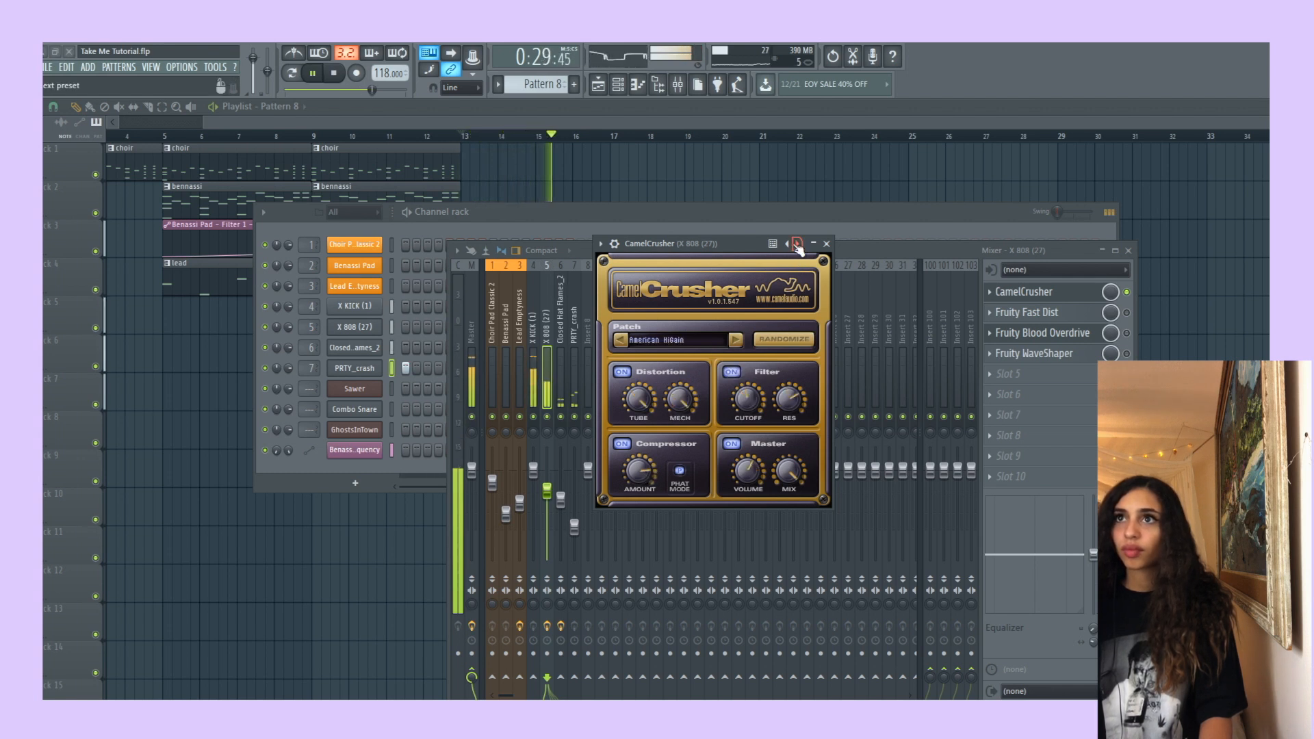
pyautogui.click(584, 218)
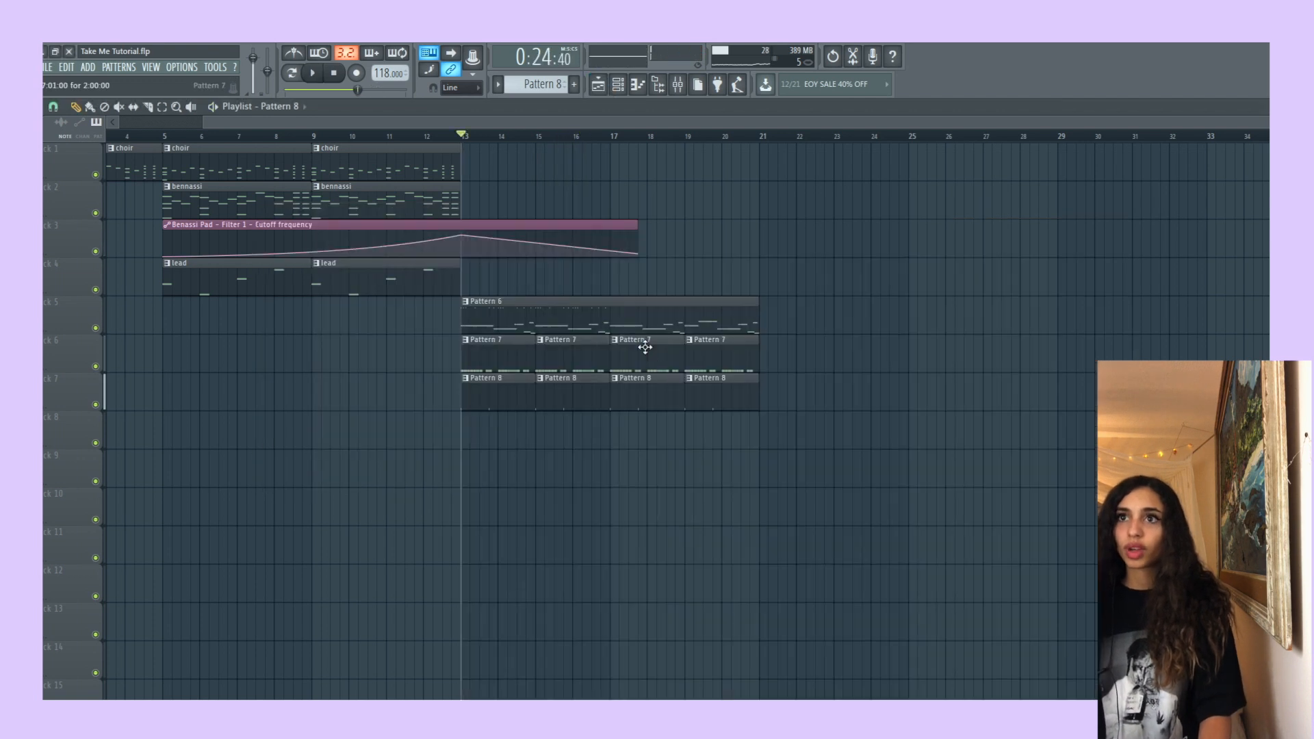
# Start Pattern 9 and place a two-bar clip of it on playlist track 8 at bar 13.
pyautogui.press('F6')
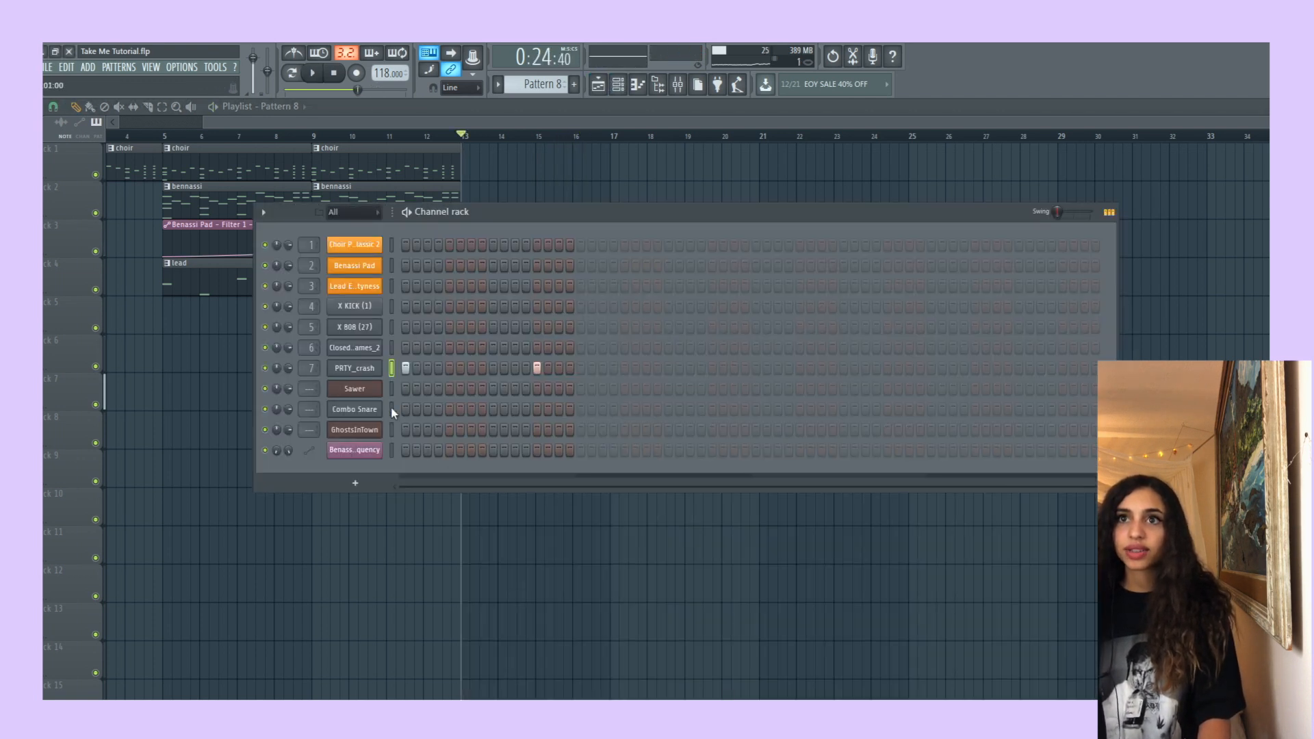
pyautogui.scroll(1, 538, 85)
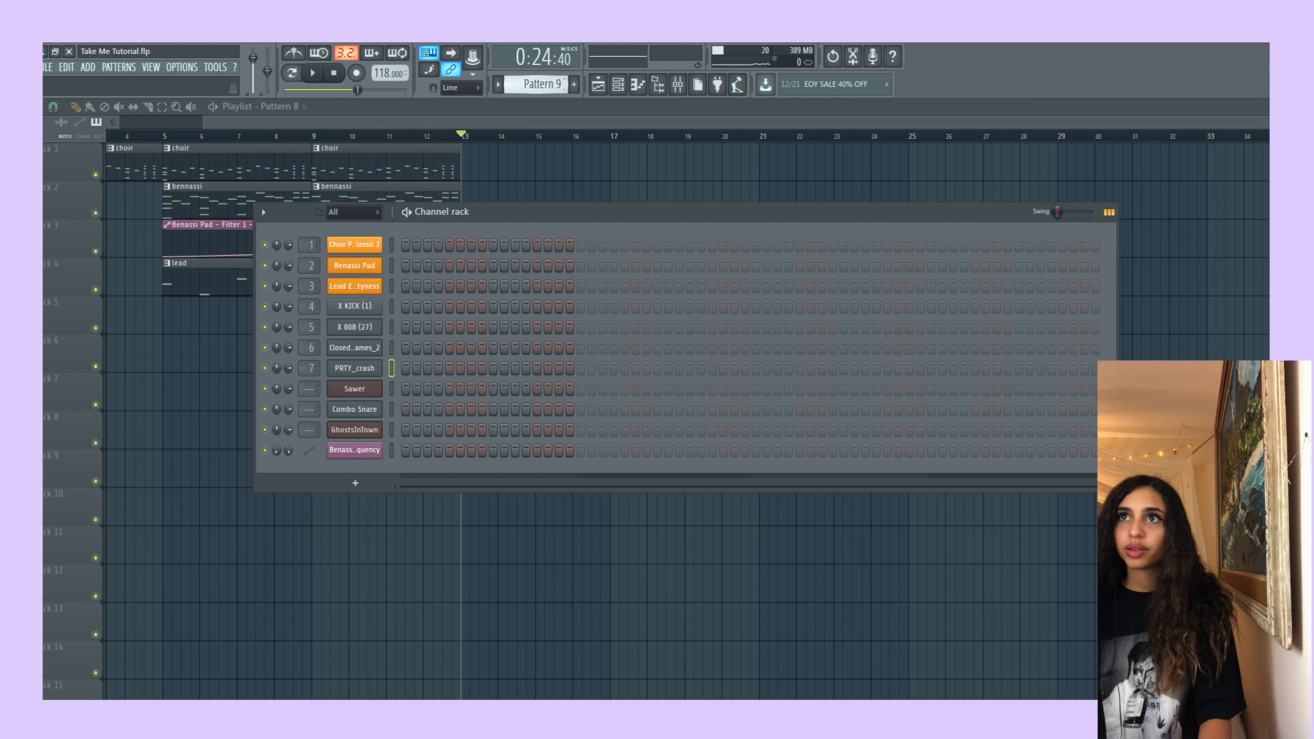
pyautogui.click(598, 85)
pyautogui.click(466, 433)
pyautogui.moveTo(500, 441); pyautogui.dragTo(522, 457)
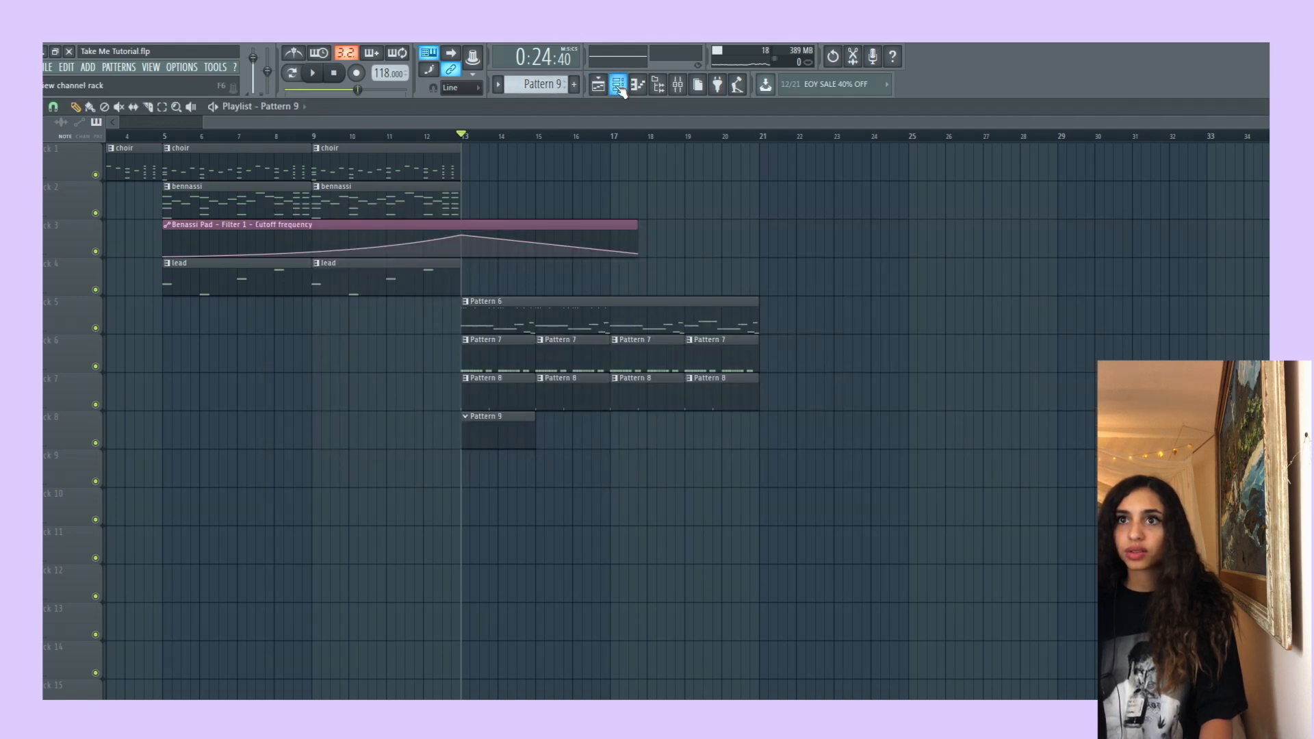
# Add a Combo Snare hit on step 9 of Pattern 9 while the song plays.
pyautogui.click(618, 86)
pyautogui.press('space')
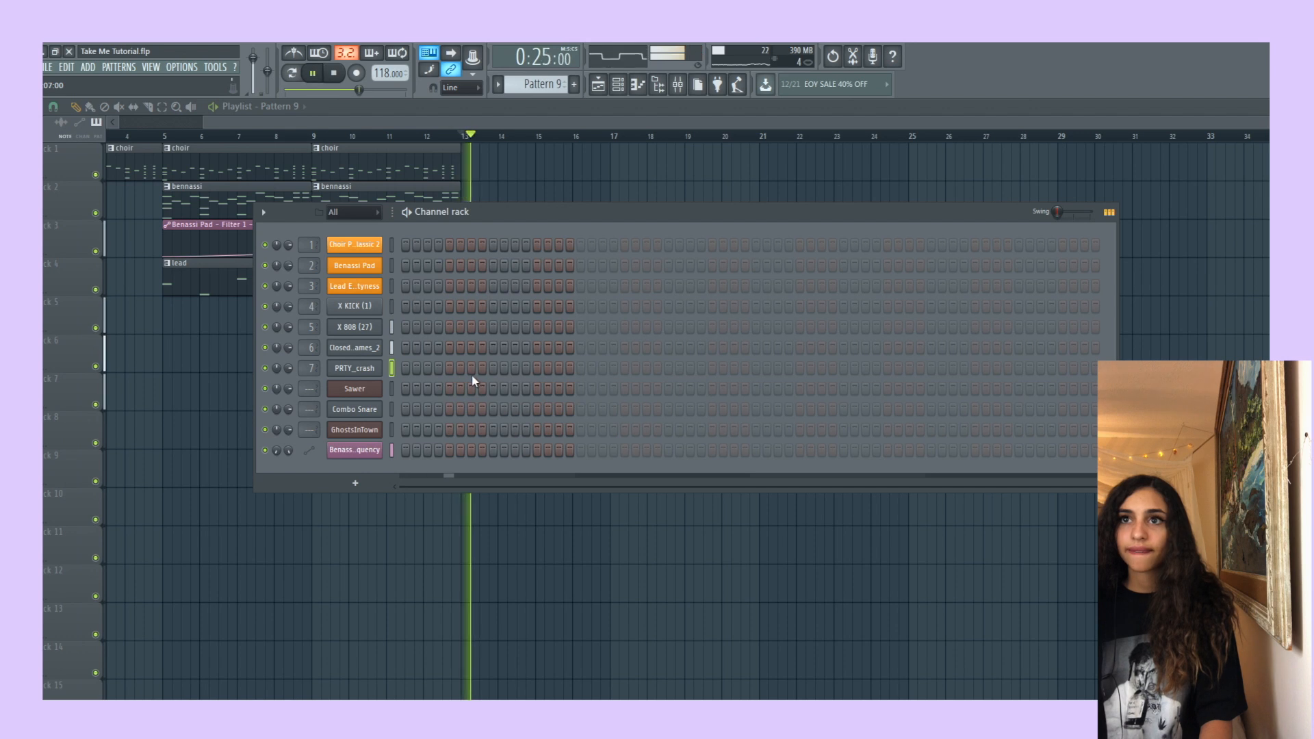
pyautogui.click(493, 408)
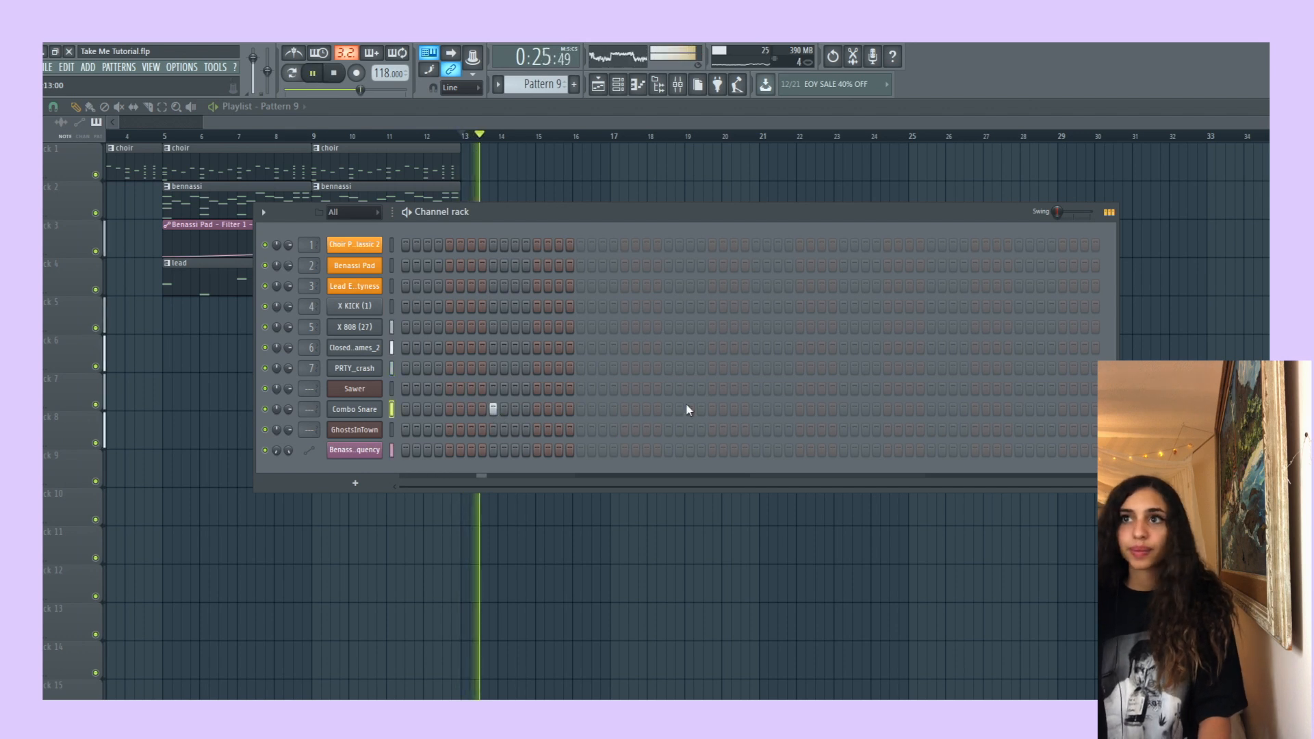
# Add three more Pattern 9 clips on playlist track 8 to fill the section up to bar 21.
pyautogui.click(597, 84)
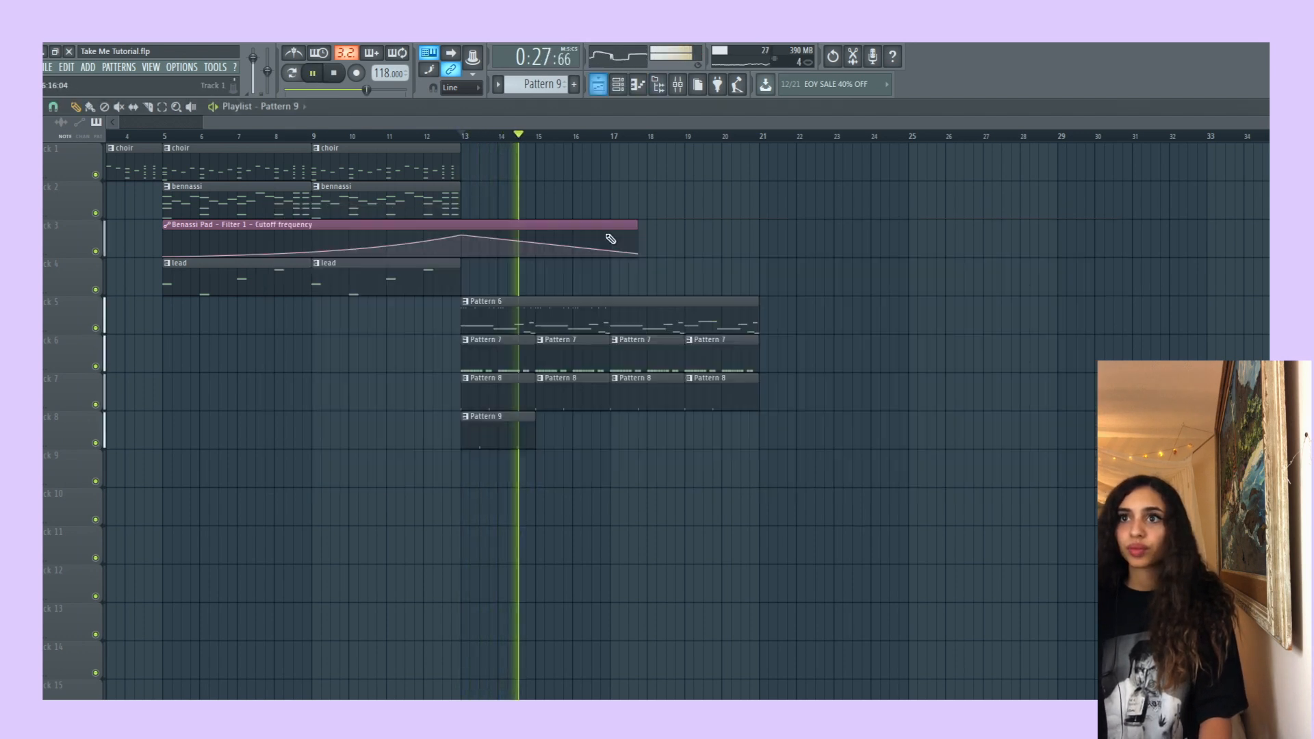
pyautogui.moveTo(556, 429); pyautogui.dragTo(690, 436)
pyautogui.press('space')
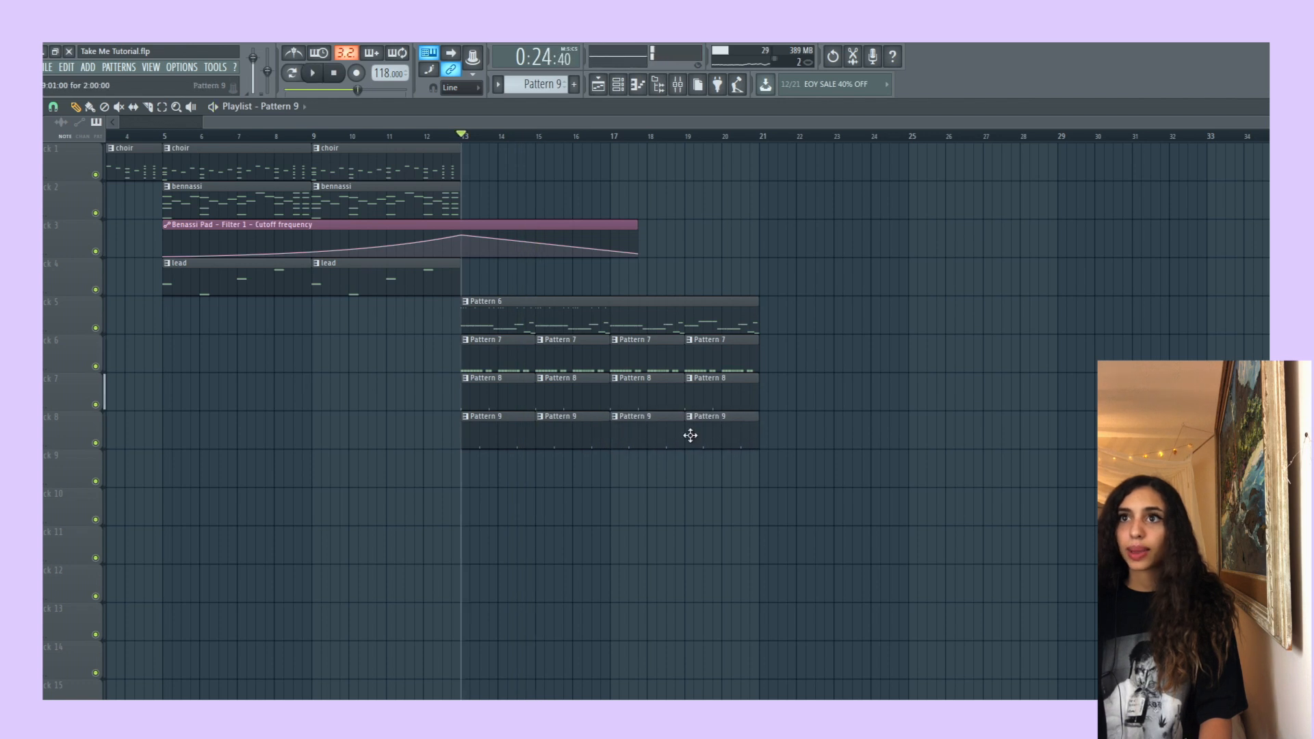
# Switch to the Take Me project and examine the step layout of its snare pattern.
pyautogui.click(617, 84)
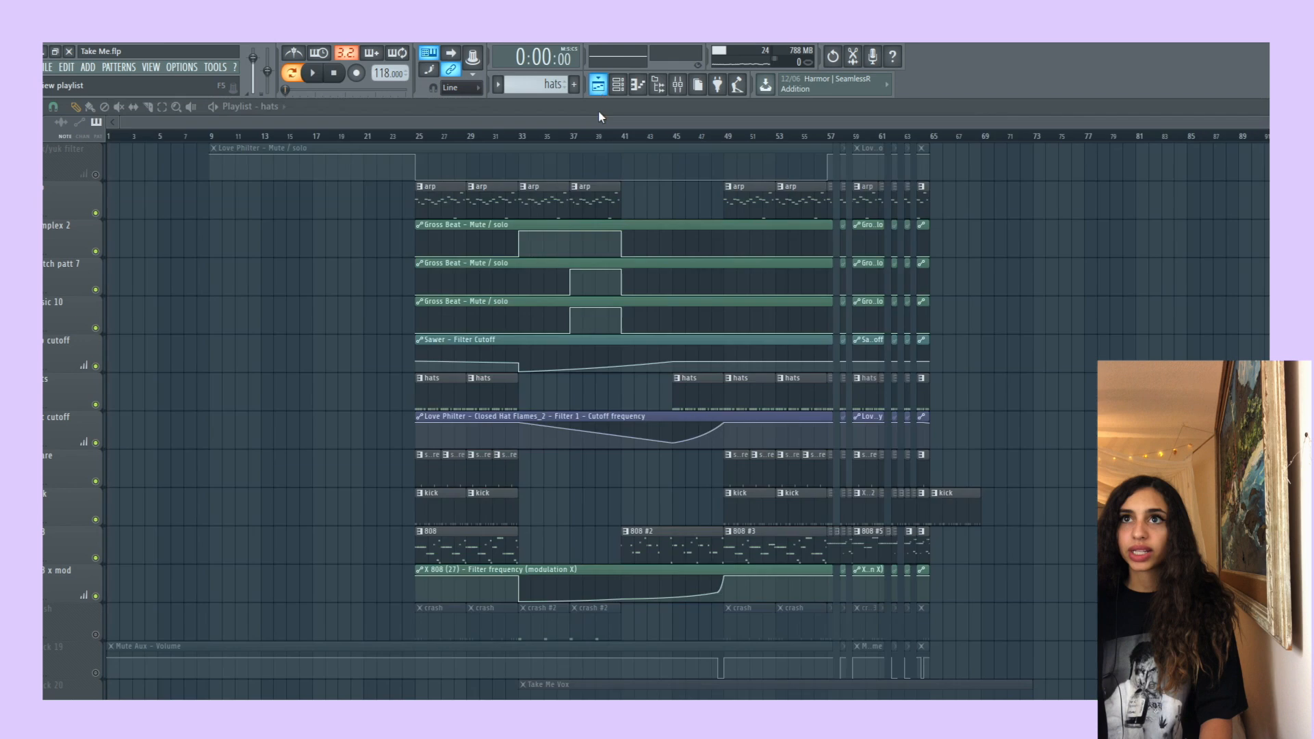
pyautogui.click(448, 478)
pyautogui.click(617, 83)
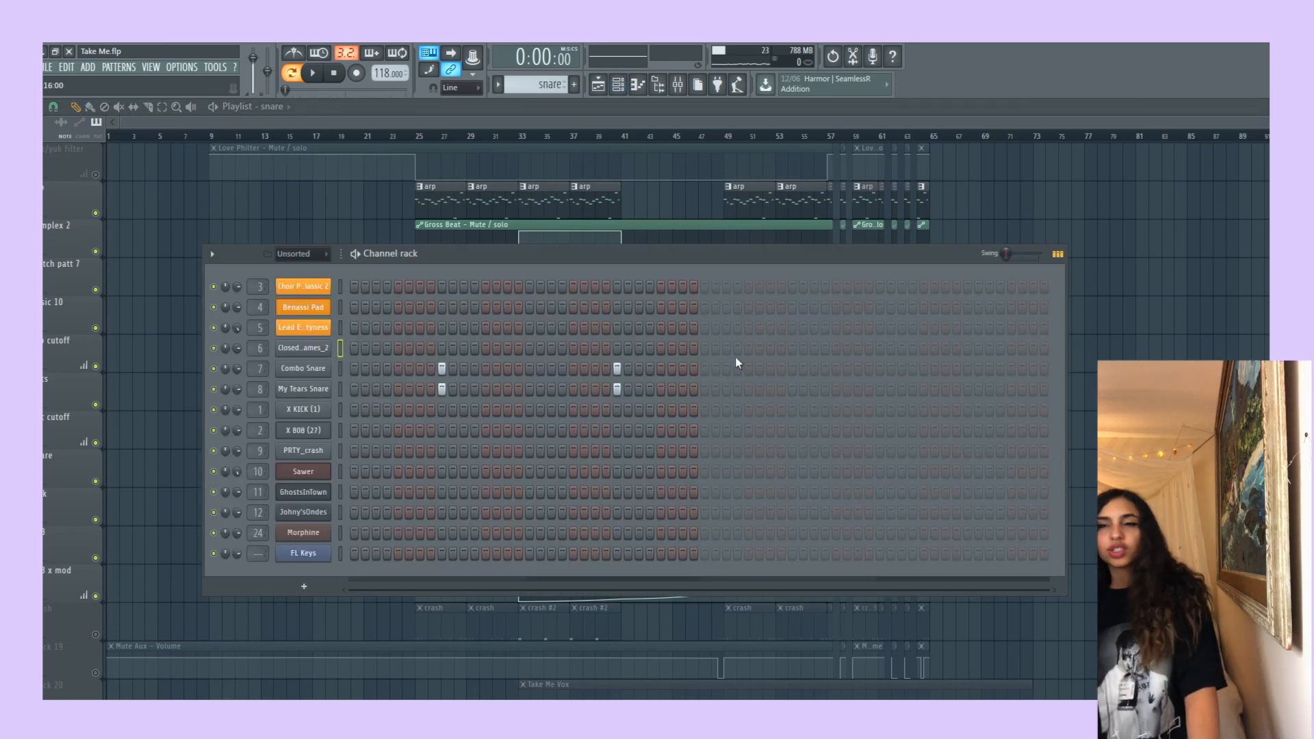
pyautogui.click(617, 84)
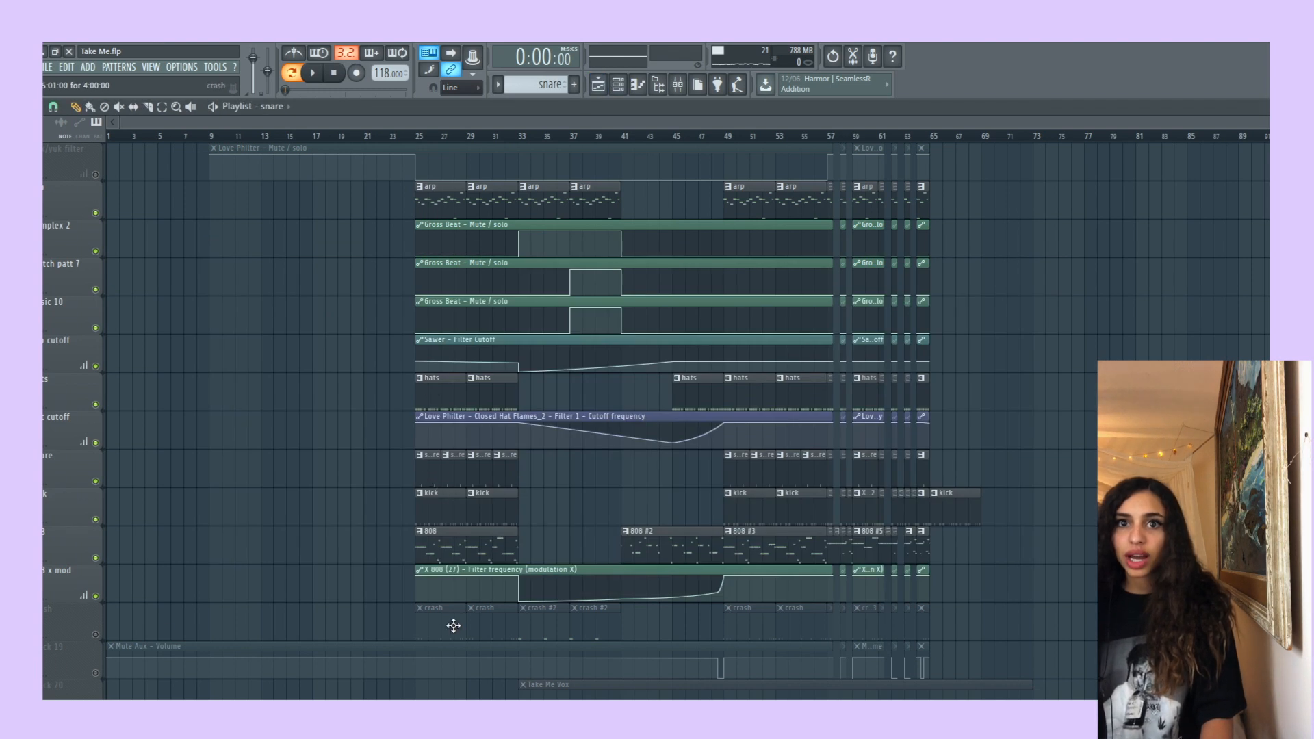
# Unmute the crash track in the Take Me playlist and audition the crash pattern with its steps shown.
pyautogui.click(96, 635)
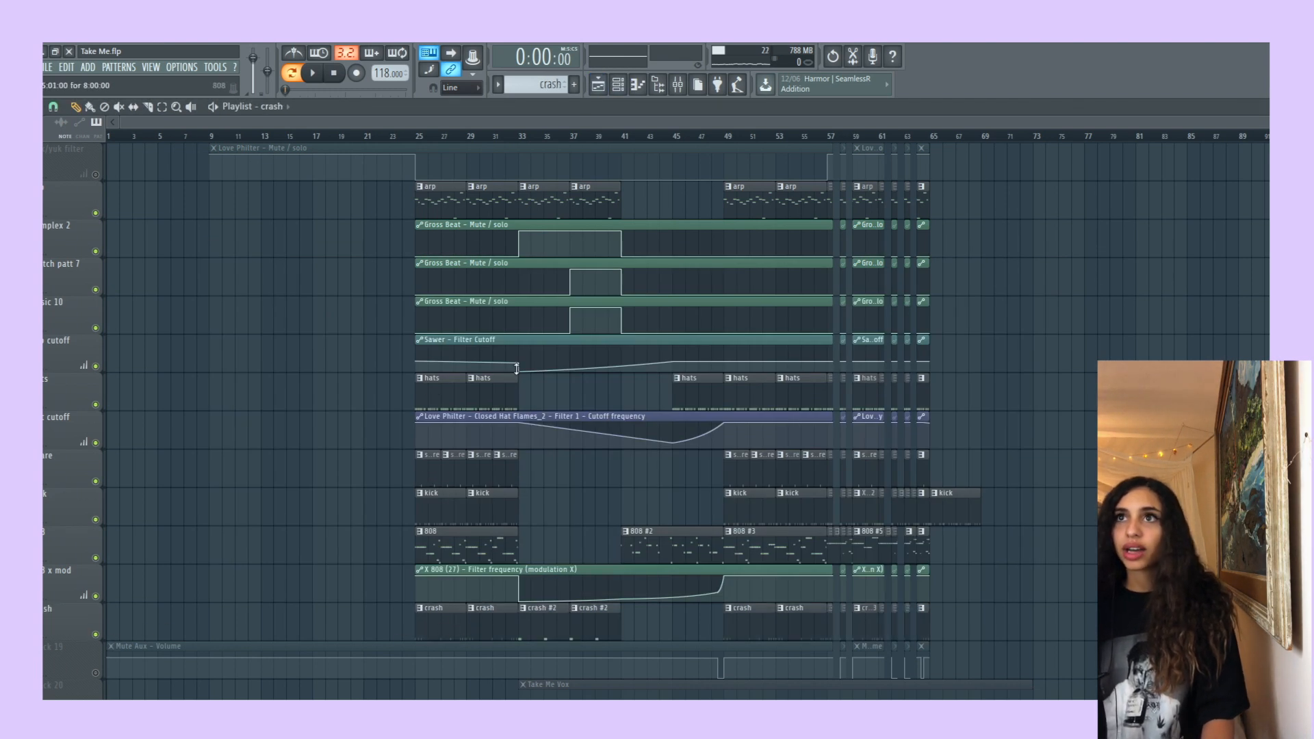
pyautogui.click(617, 84)
pyautogui.press('space')
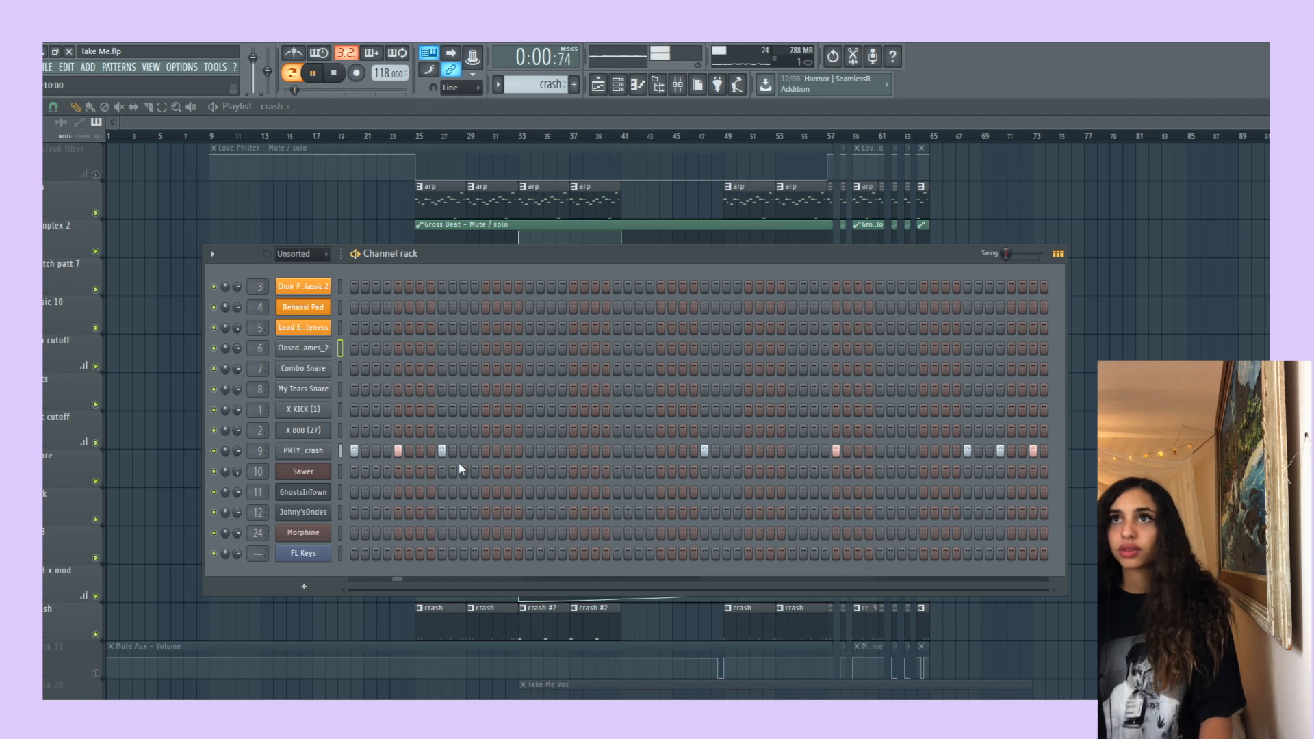
pyautogui.press('space')
pyautogui.click(598, 85)
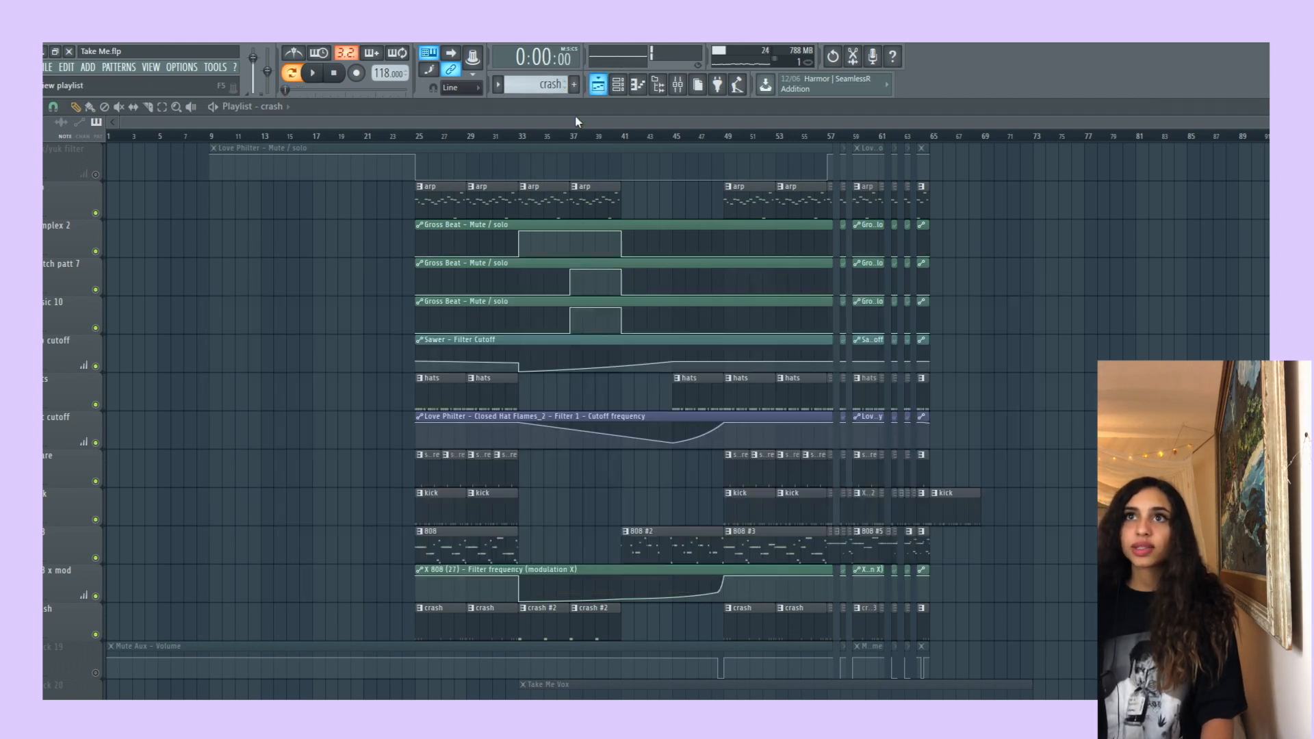
# Play the Take Me arrangement briefly from bar 25 in song mode.
pyautogui.click(419, 136)
pyautogui.press('space')
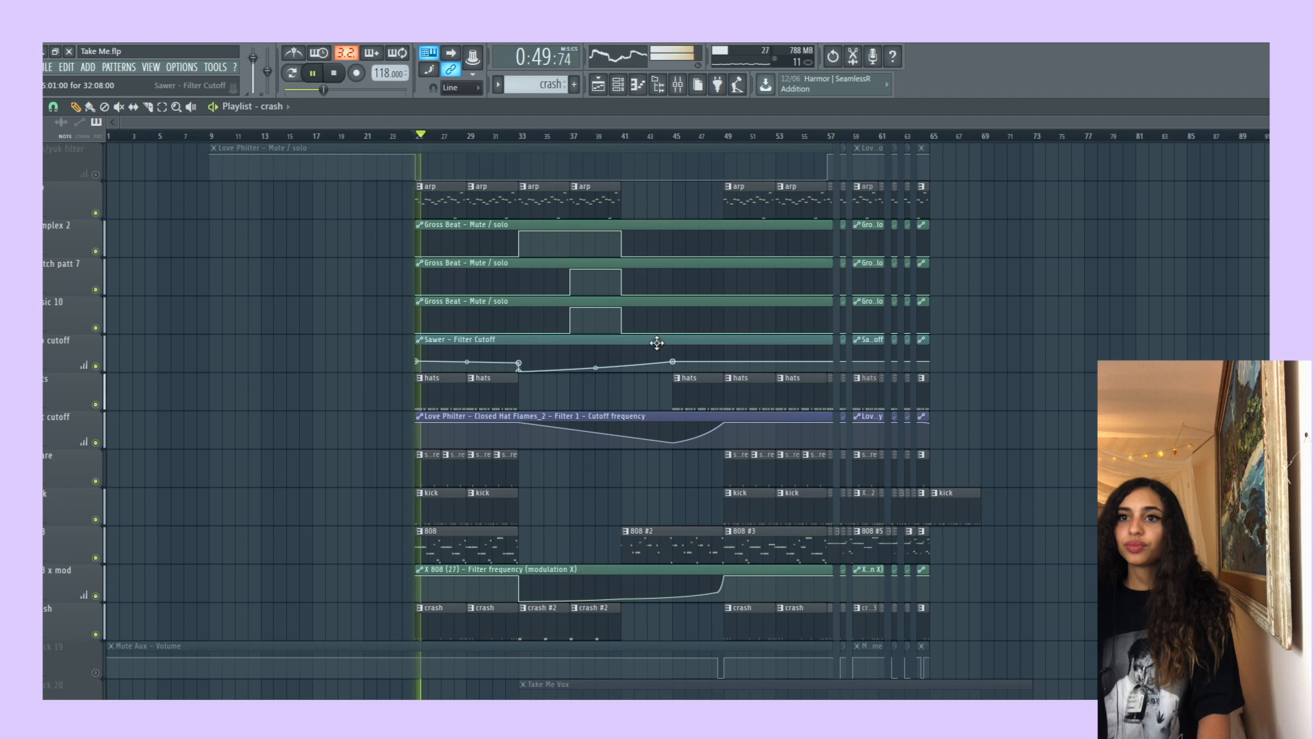
pyautogui.press('space')
# Unmute the remaining pad, lead and filter tracks in the playlist and set the playback position to bar 33.
pyautogui.scroll(4, 607, 335)
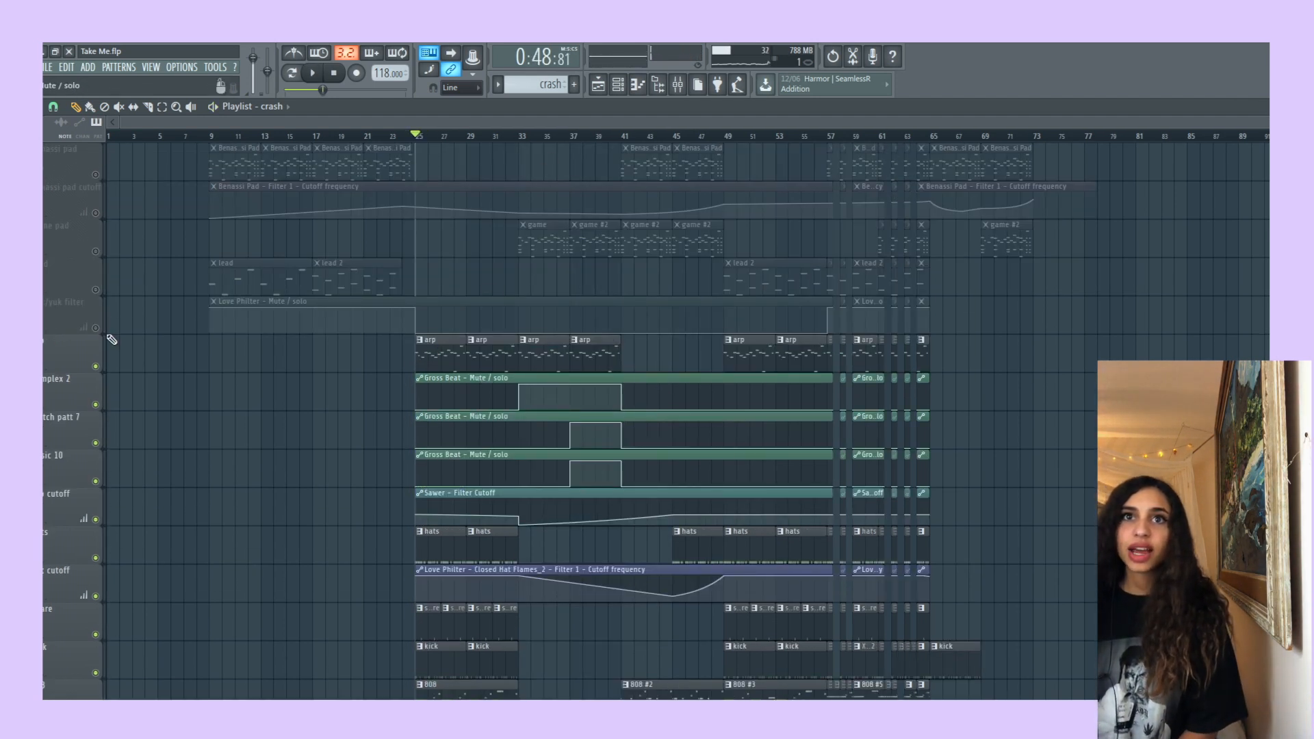
pyautogui.moveTo(105, 330); pyautogui.dragTo(100, 596)
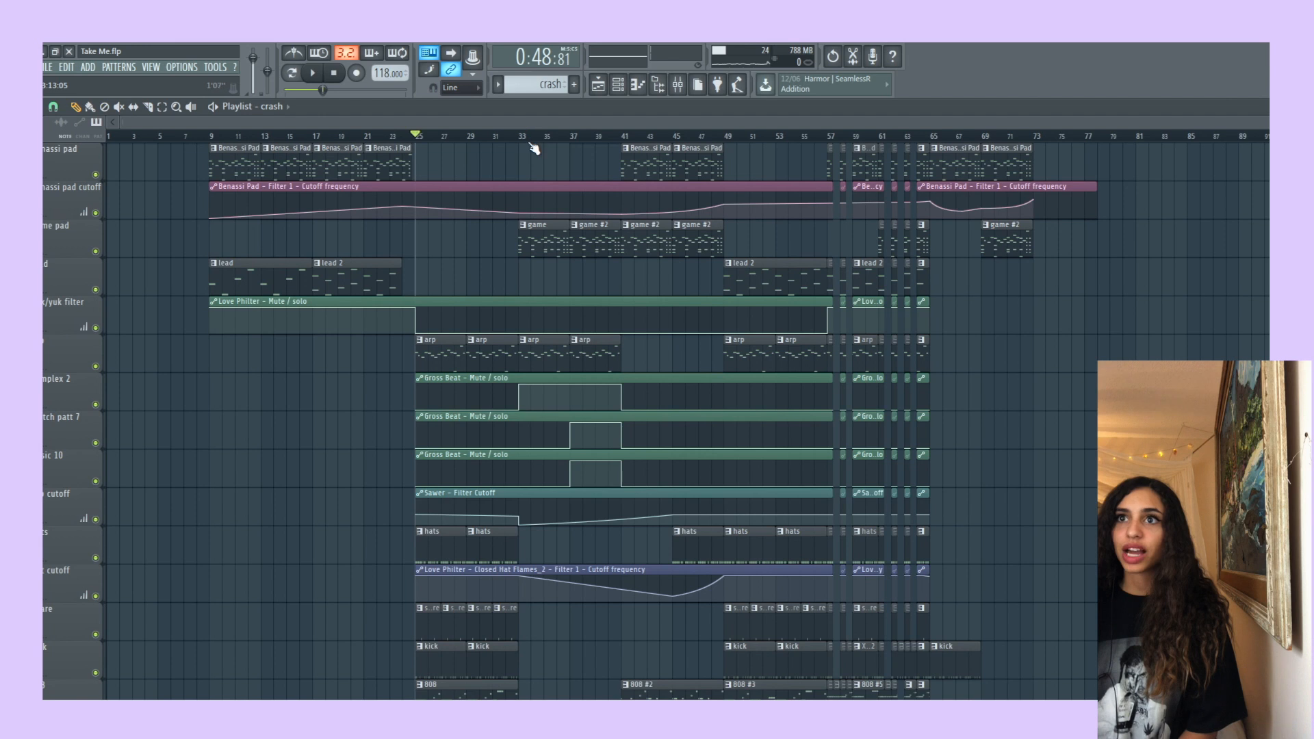
pyautogui.click(528, 139)
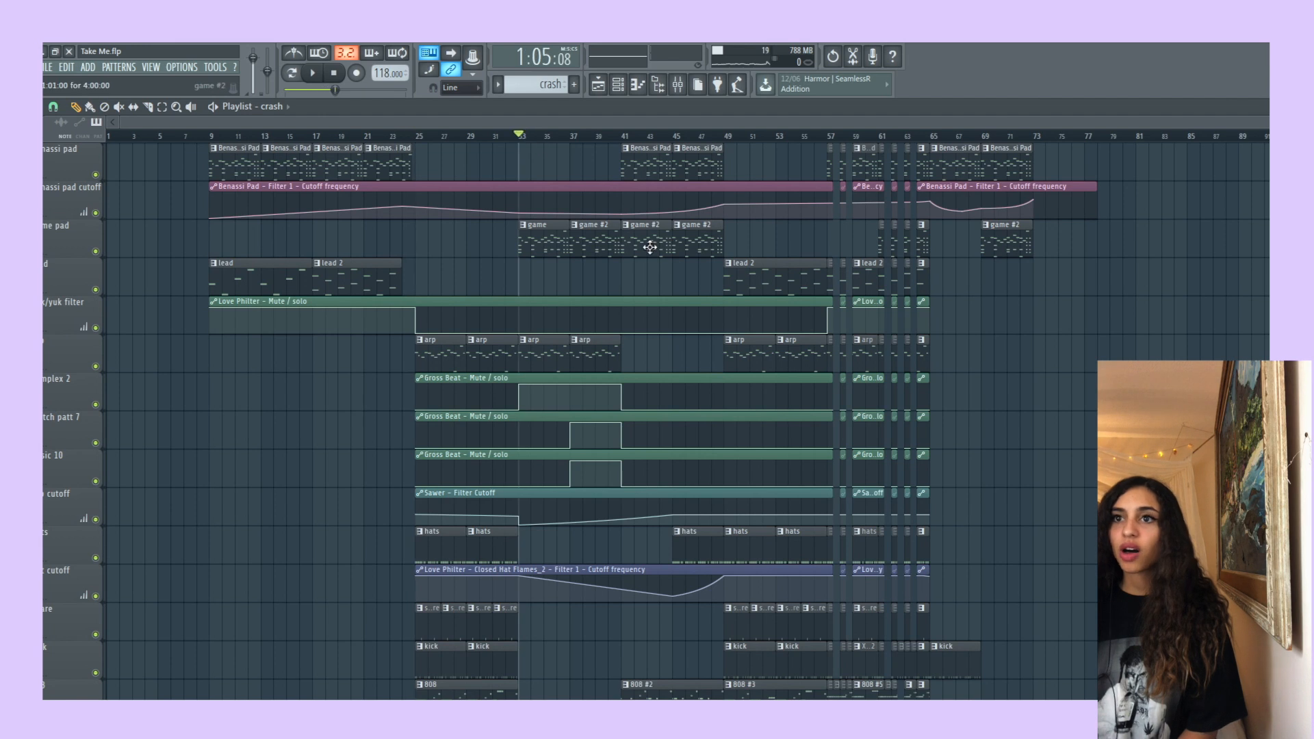
pyautogui.scroll(1, 619, 396)
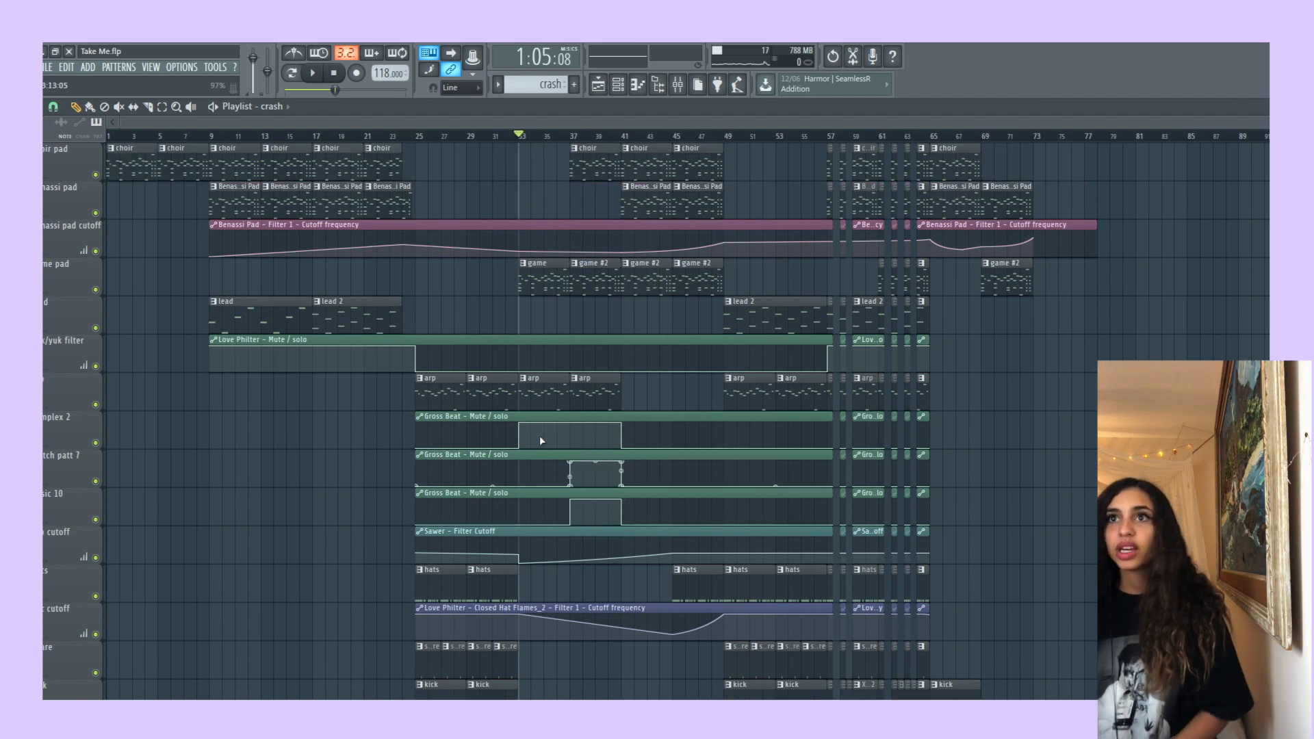
# Audition the game pattern alone in pattern mode and examine its GhostsInTown notes beside the playlist.
pyautogui.press('space')
pyautogui.press('l')
pyautogui.click(617, 84)
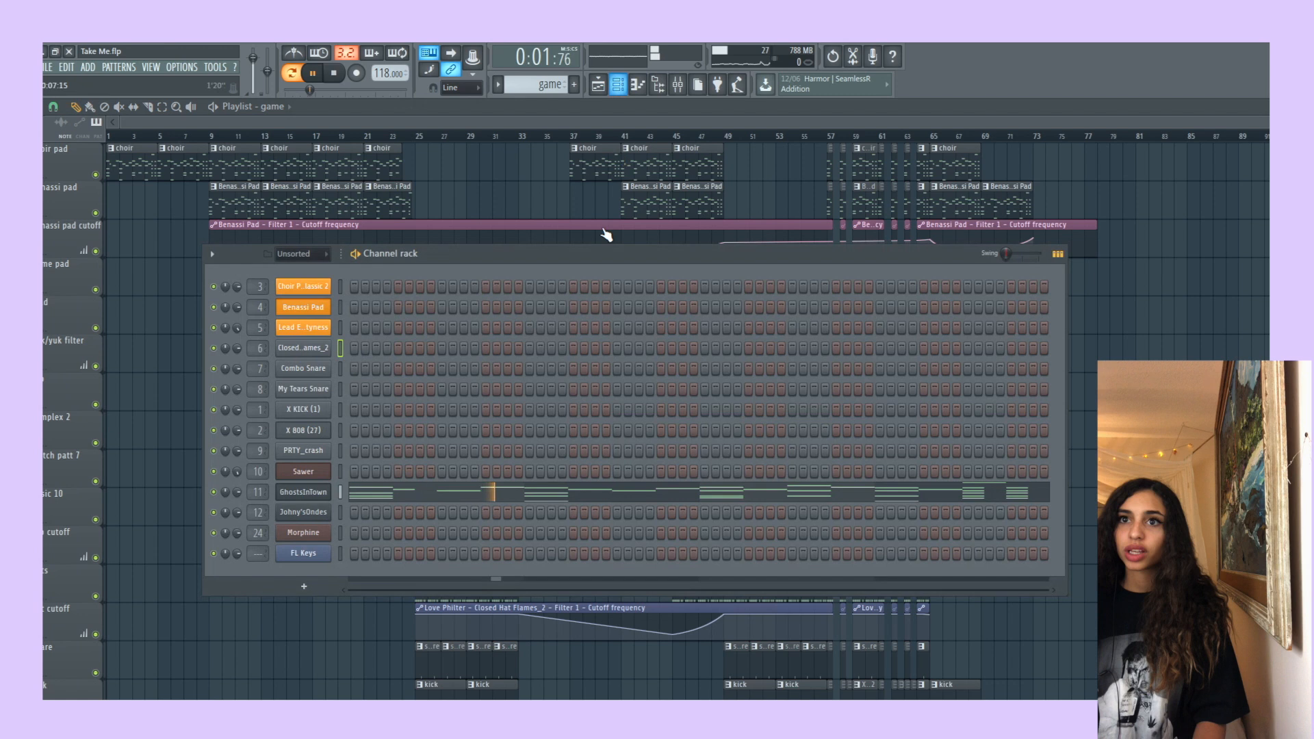
pyautogui.press('space')
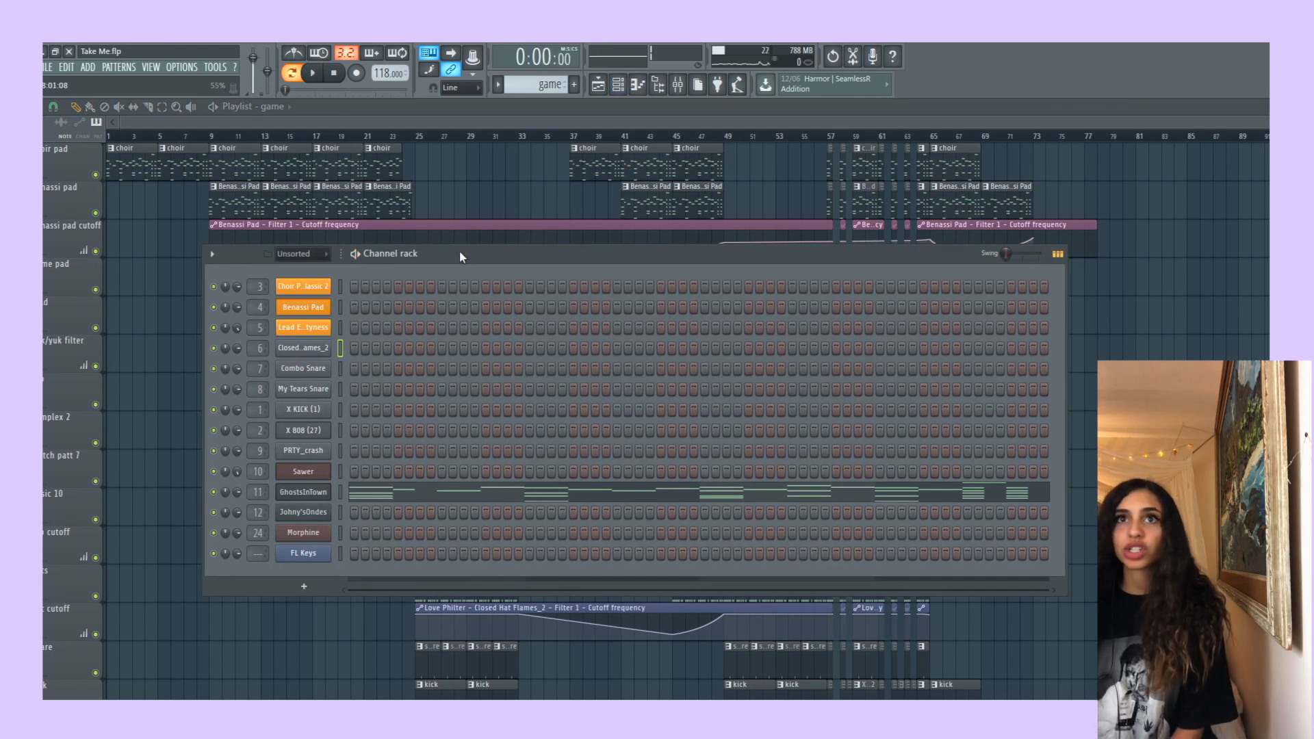
pyautogui.moveTo(538, 248); pyautogui.dragTo(919, 383)
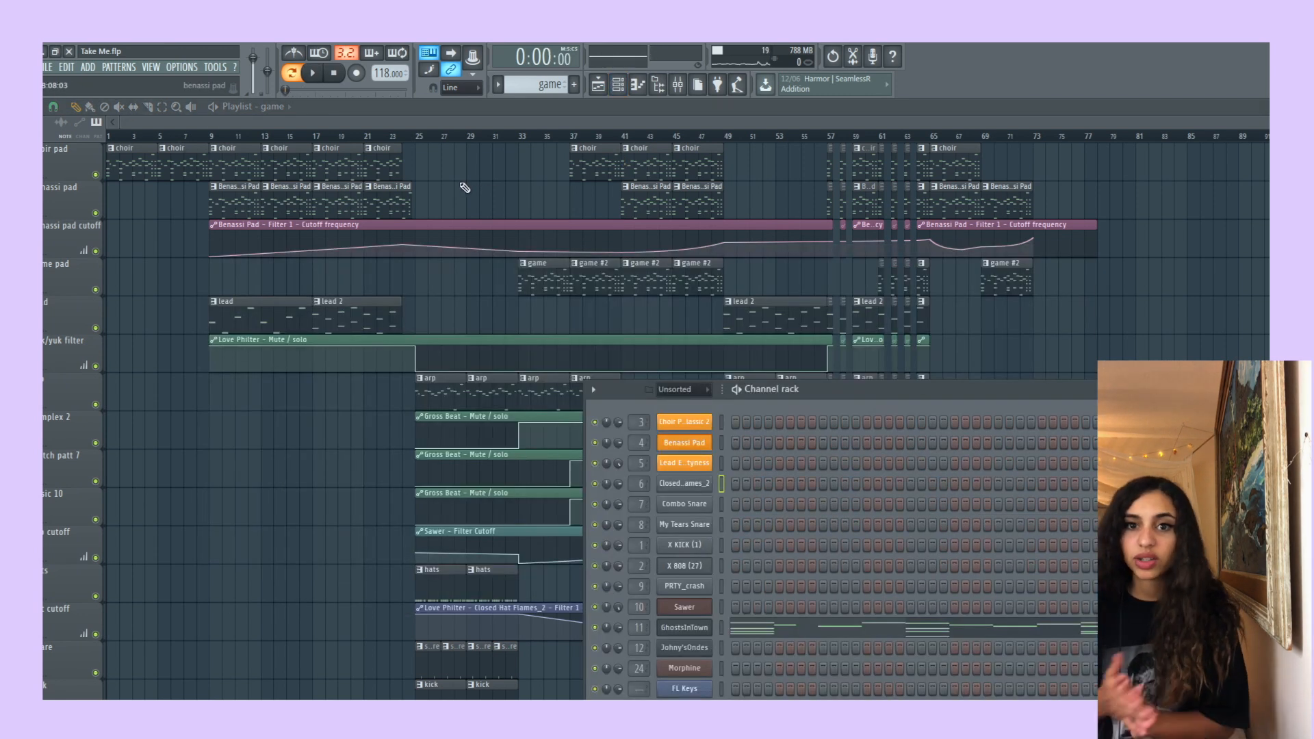
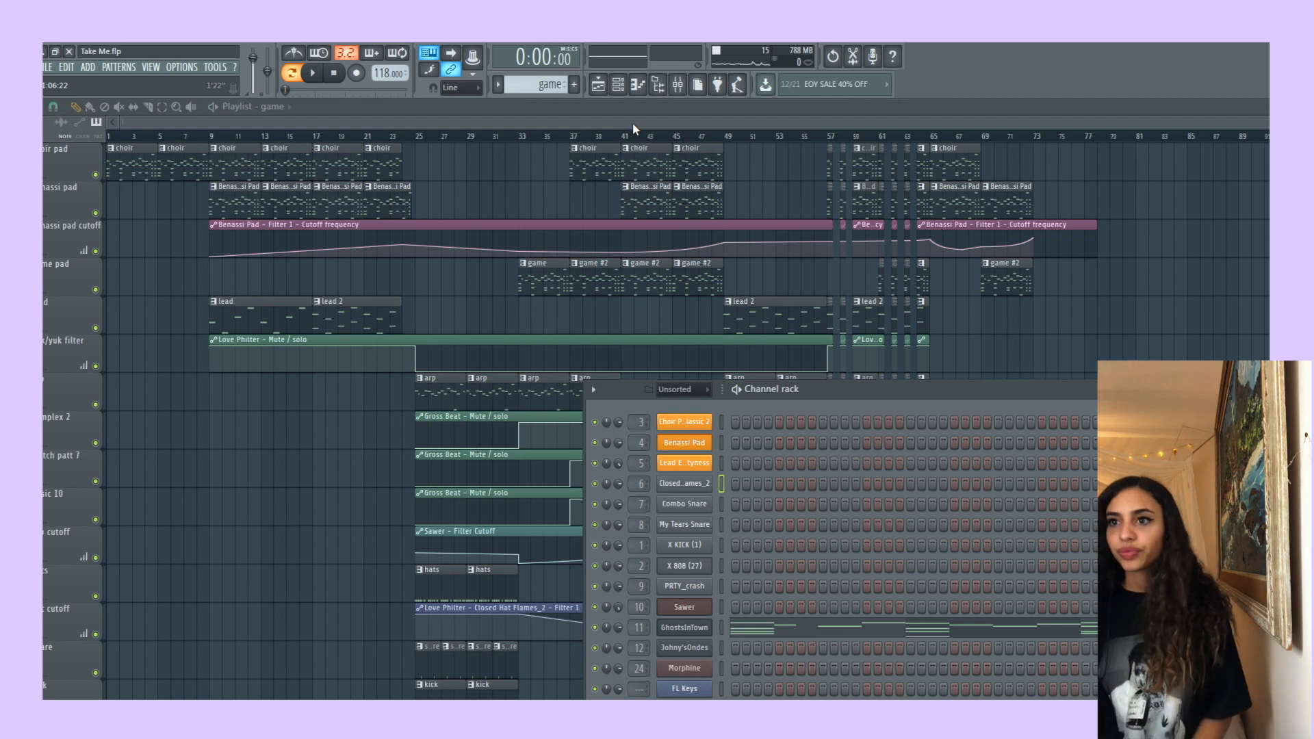
# Inspect the GhostsInTown instrument's Transistorhead settings and play the game pattern briefly.
pyautogui.click(684, 630)
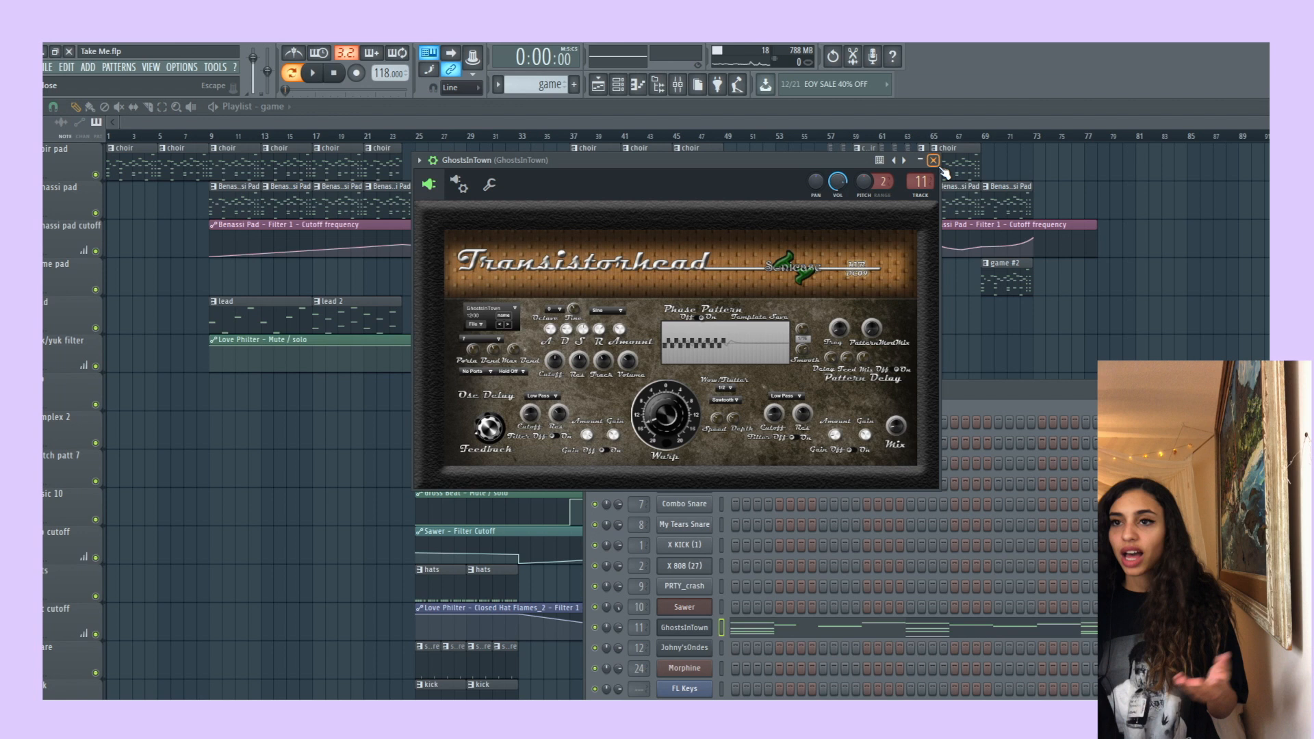
pyautogui.click(934, 161)
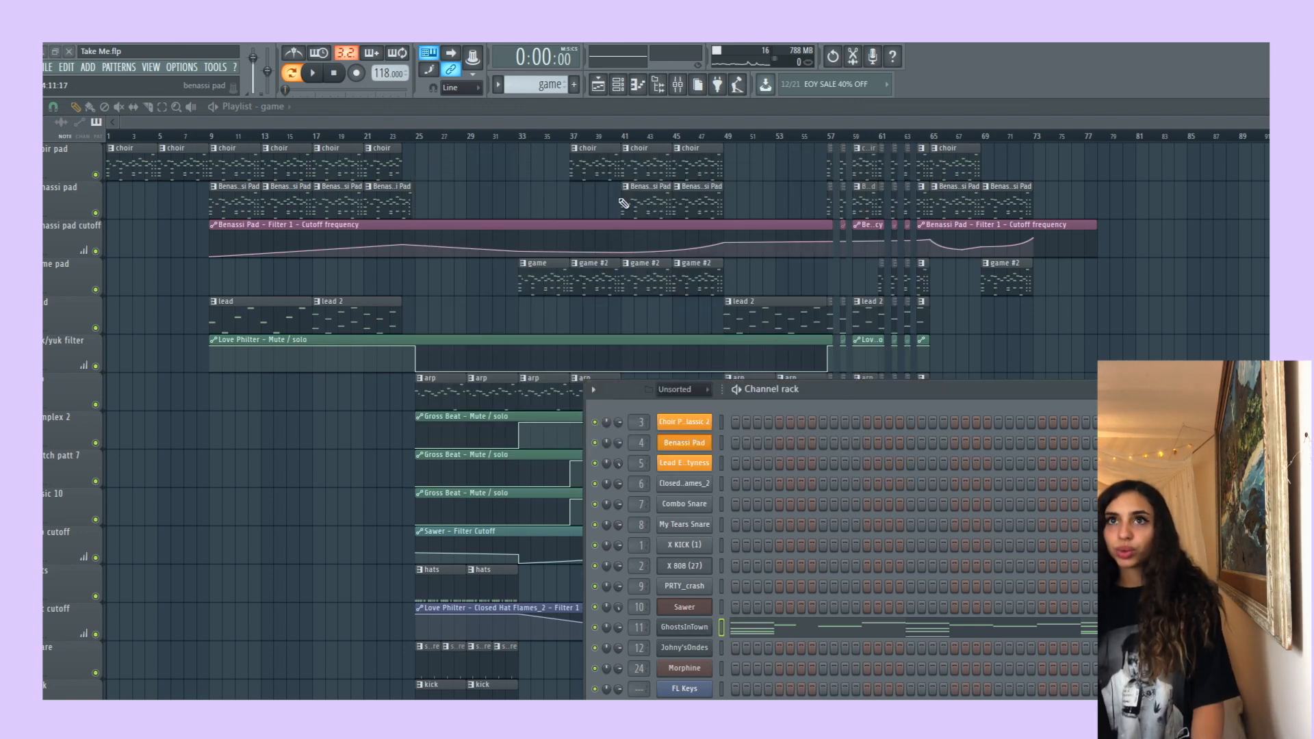
pyautogui.click(317, 73)
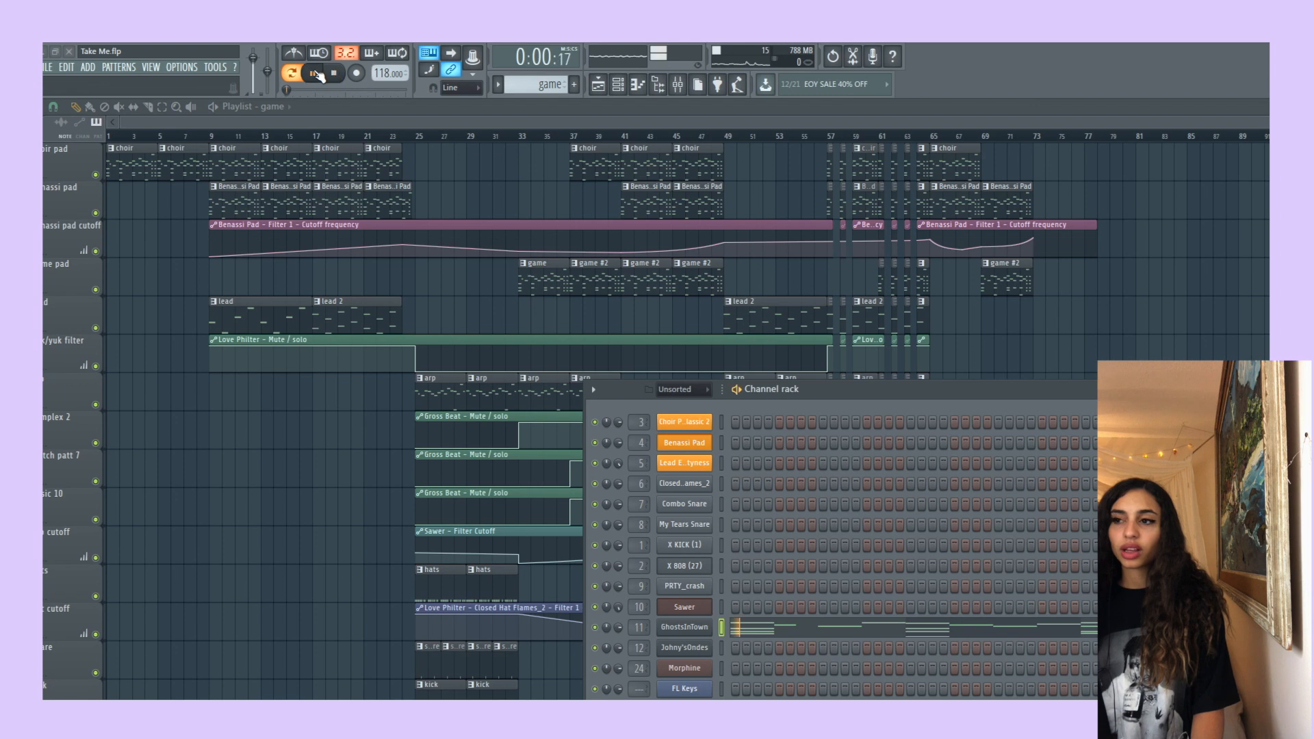
pyautogui.press('F6')
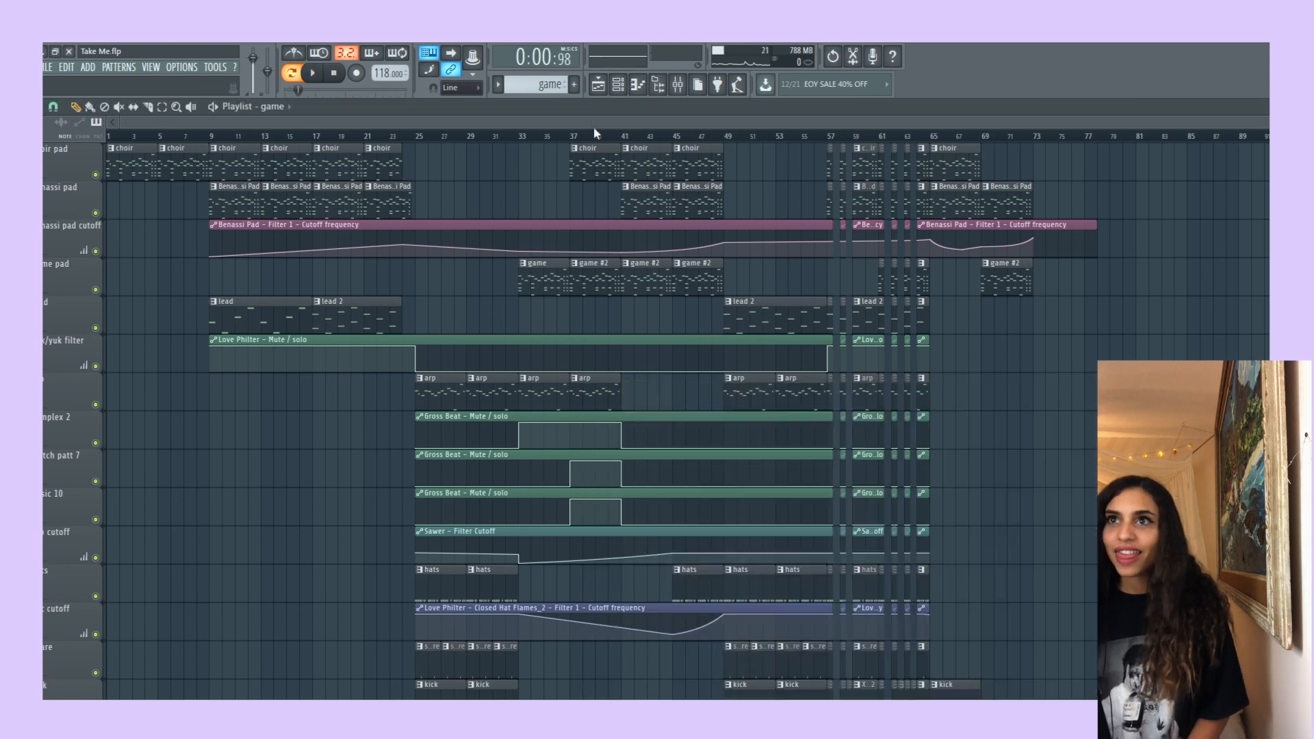
# Select the Take Me Vox clip, play the song from bar 33 and solo its playlist track 20.
pyautogui.scroll(-6, 643, 358)
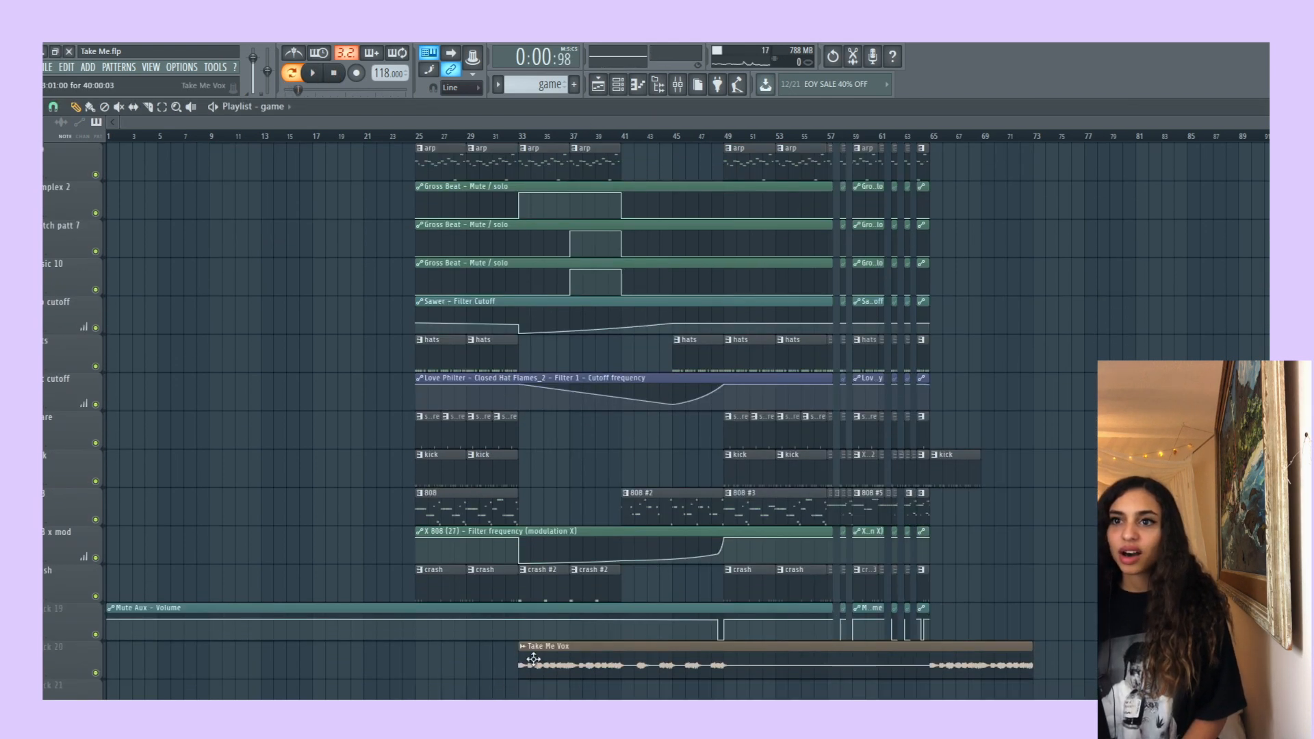
pyautogui.click(533, 659)
pyautogui.scroll(1, 533, 659)
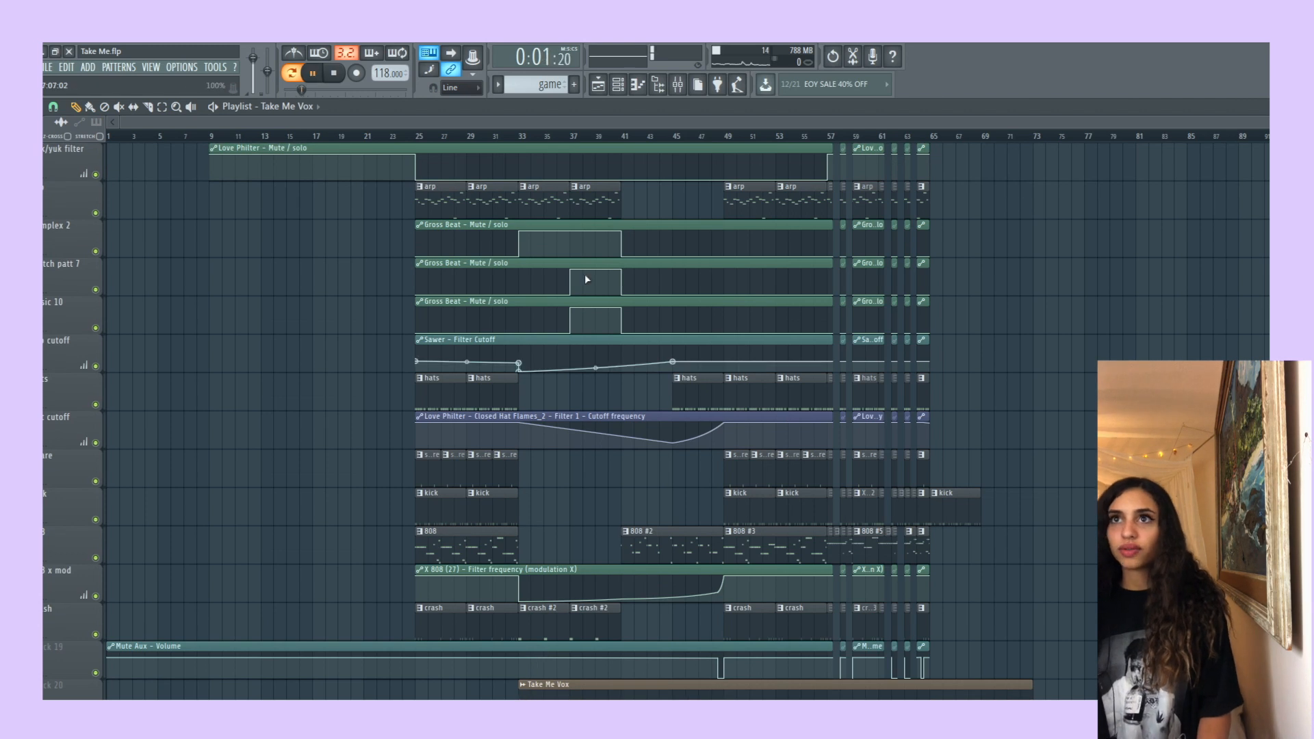
pyautogui.click(524, 137)
pyautogui.press('space')
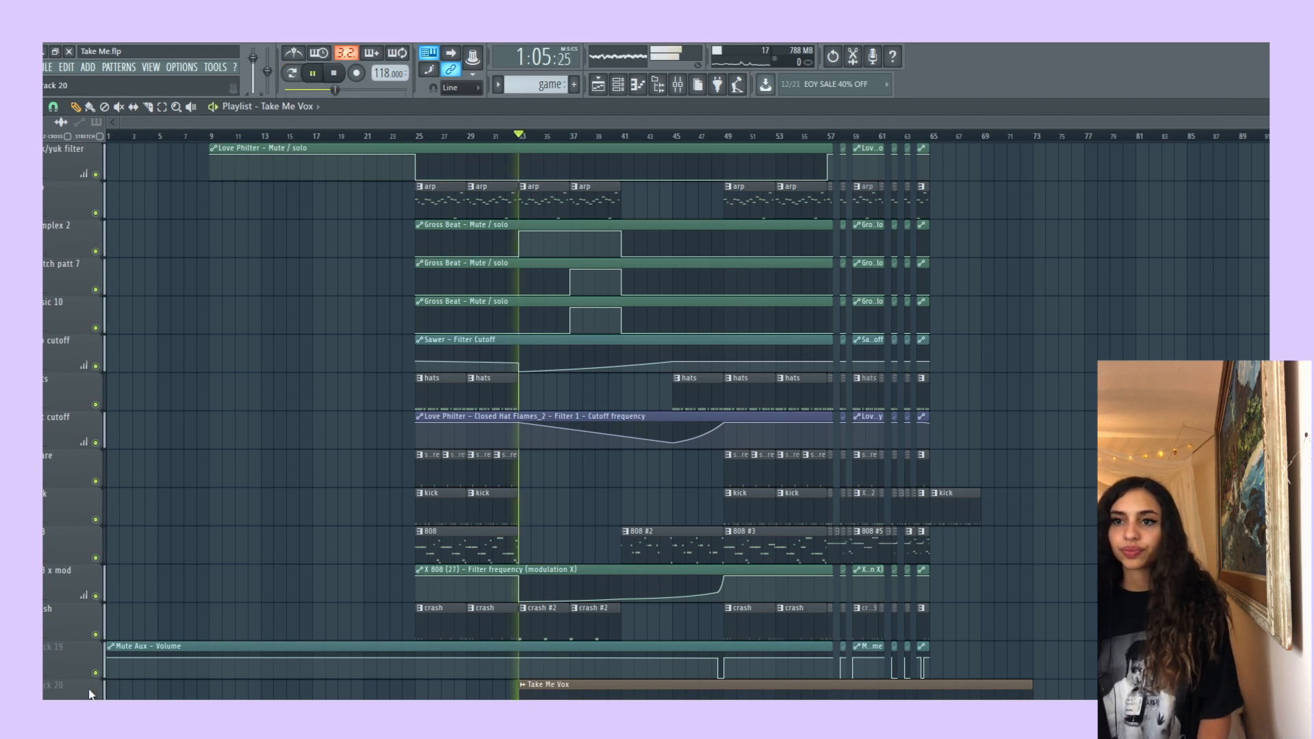
pyautogui.scroll(-4, 336, 601)
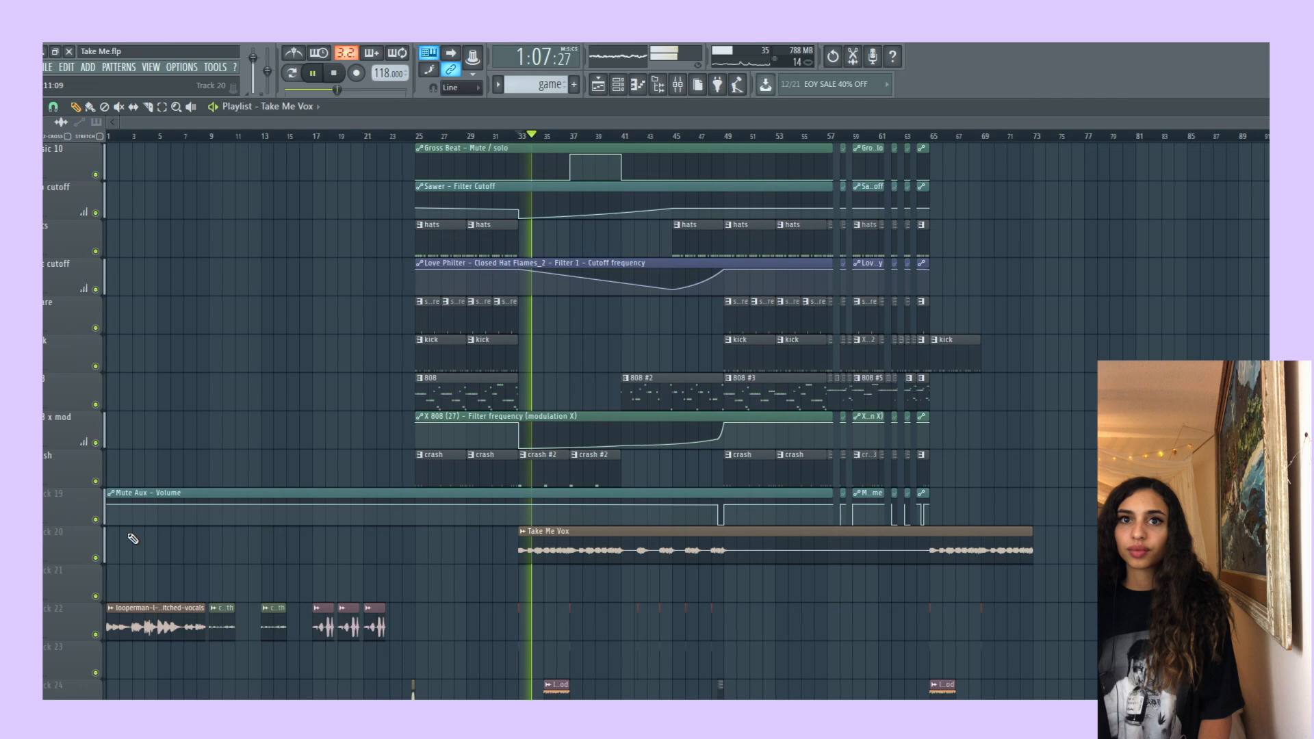
pyautogui.scroll(5, 625, 503)
pyautogui.scroll(3, 642, 486)
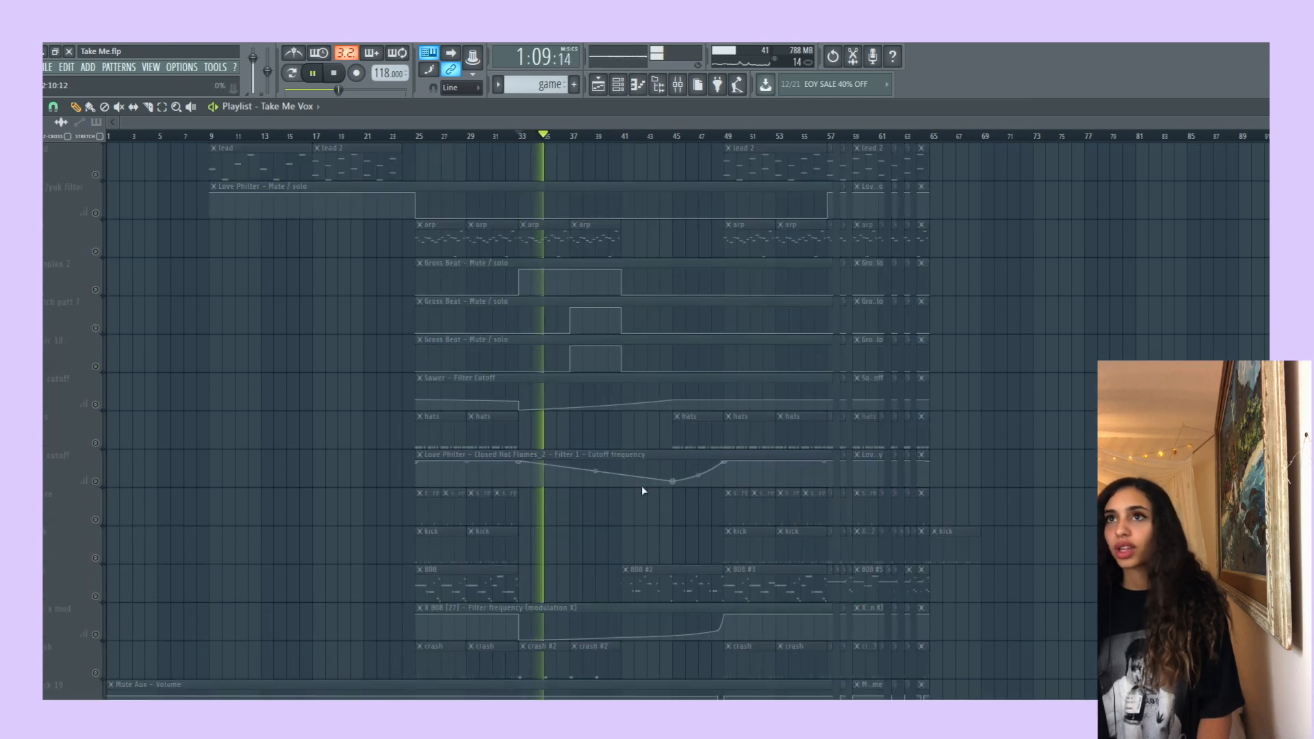
# Stop playback and open the Melodyne effect on the Vox mixer track to examine the vocal's pitch edits.
pyautogui.press('space')
pyautogui.click(677, 85)
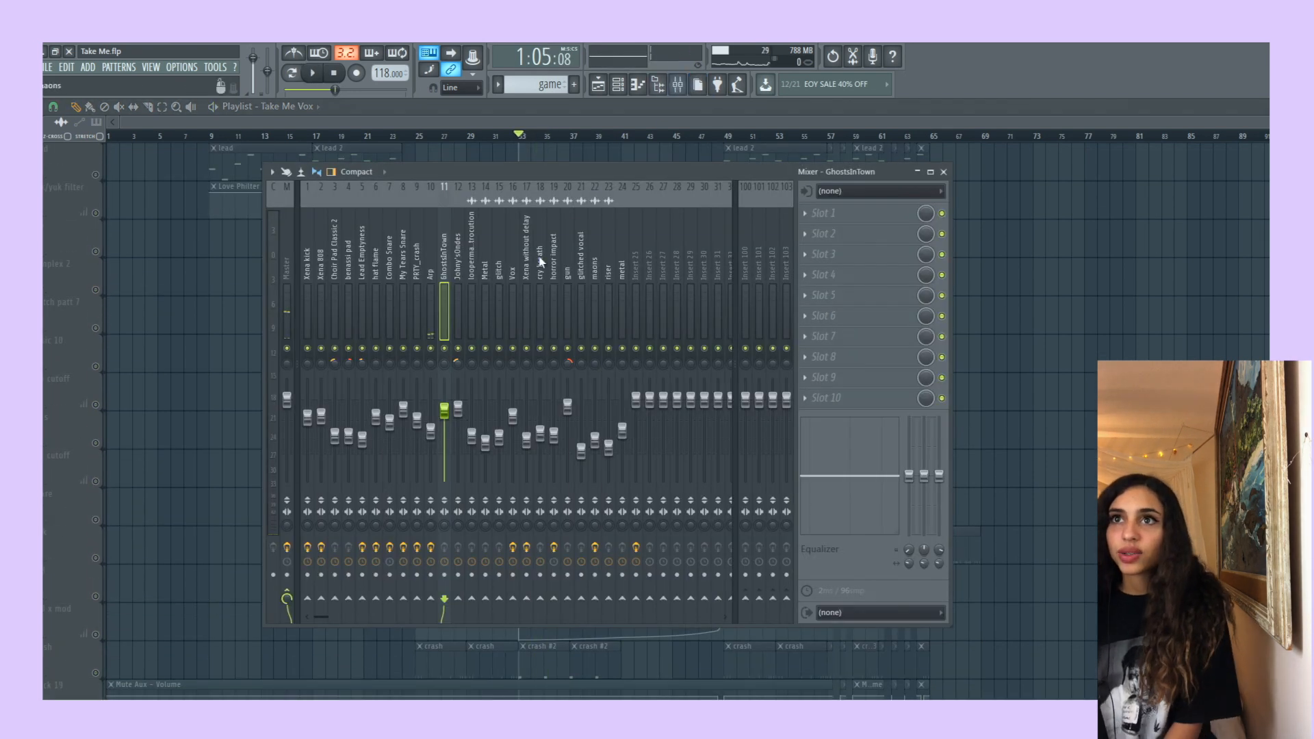
pyautogui.click(512, 273)
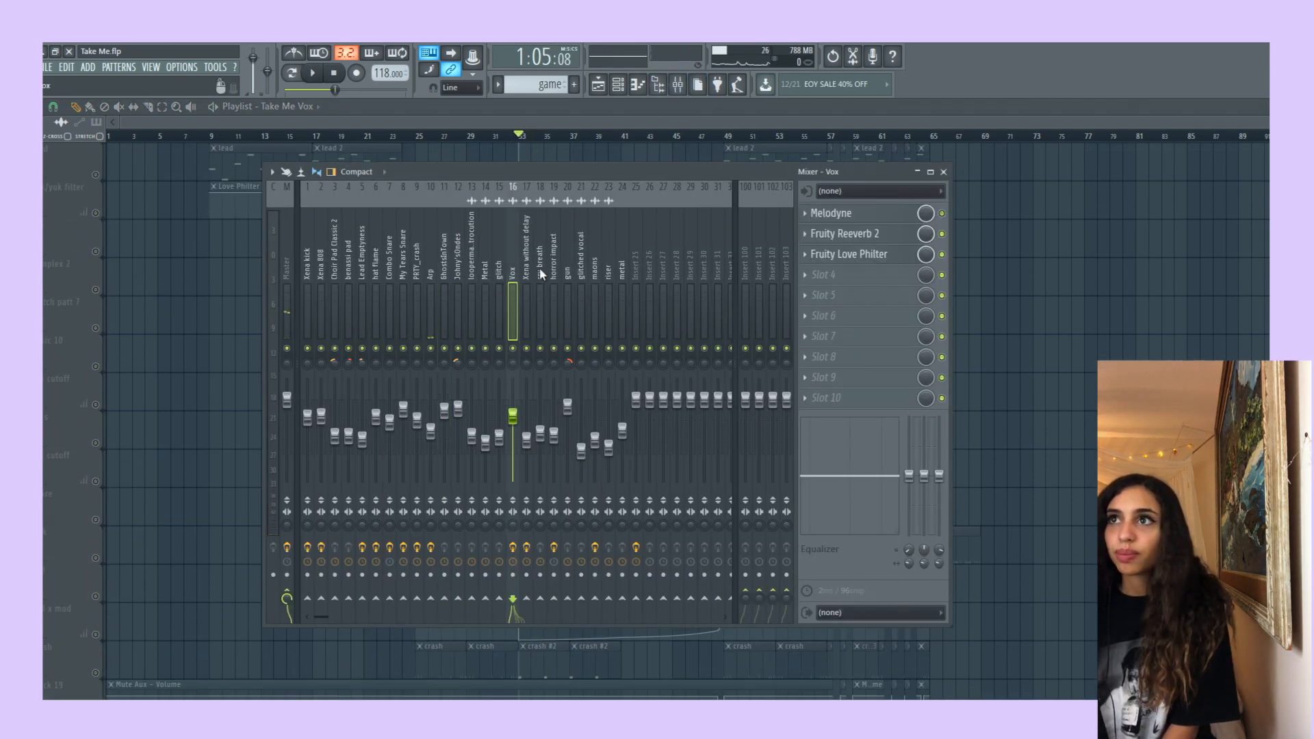
pyautogui.click(841, 215)
pyautogui.moveTo(804, 214); pyautogui.dragTo(761, 135)
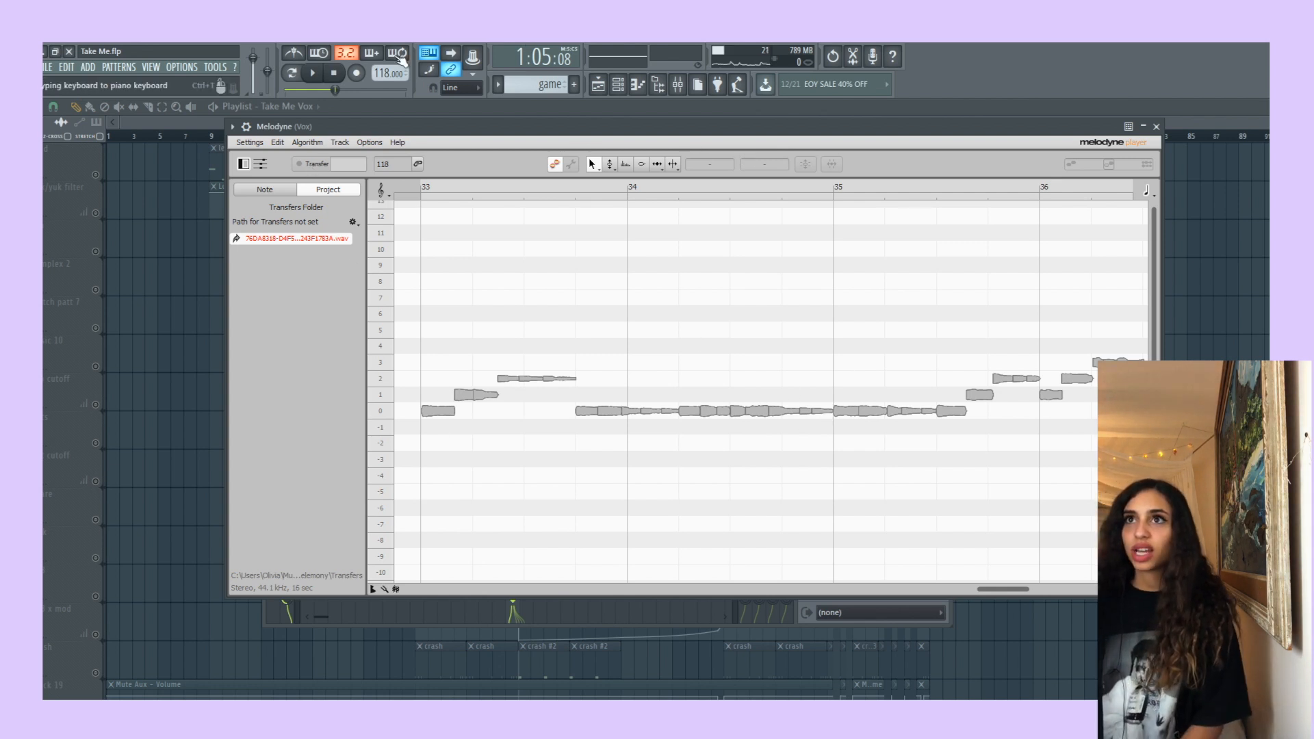
# Return to the playlist and play the soloed Take Me Vox clip from bar 33 briefly.
pyautogui.click(604, 89)
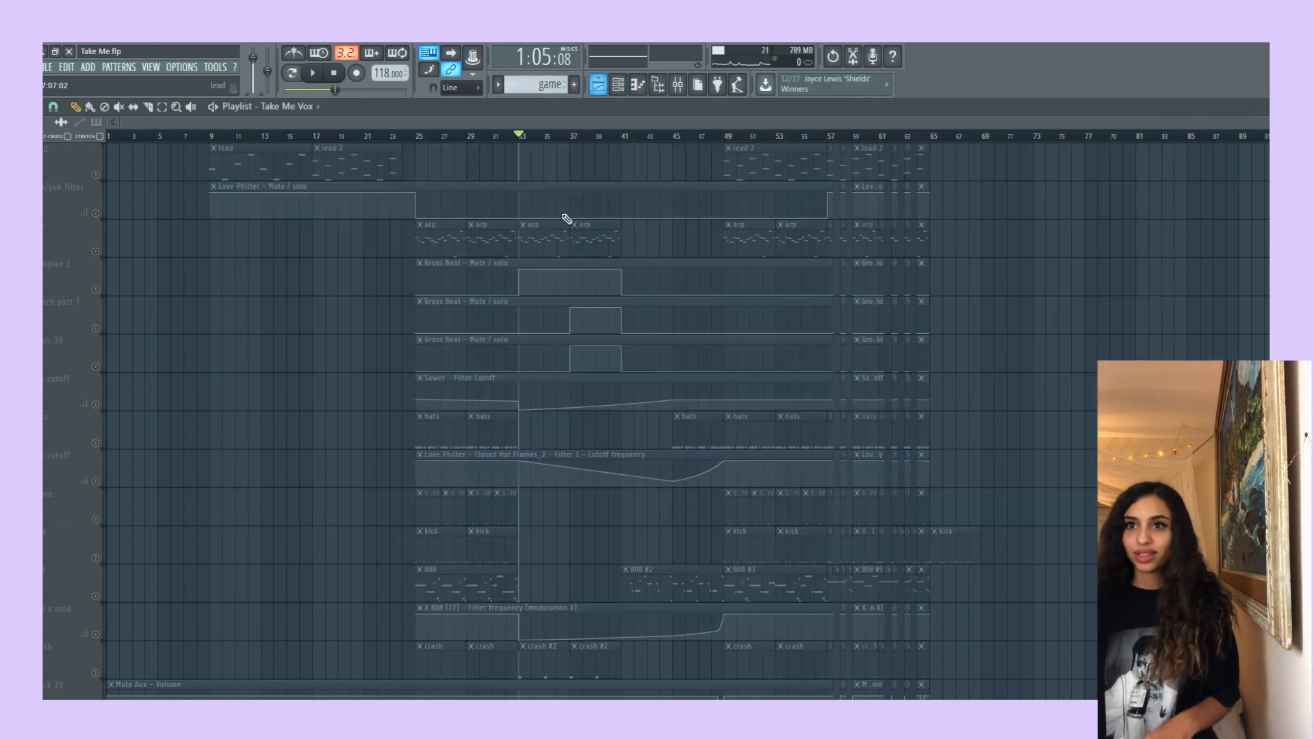
pyautogui.scroll(-1, 561, 674)
pyautogui.press('space')
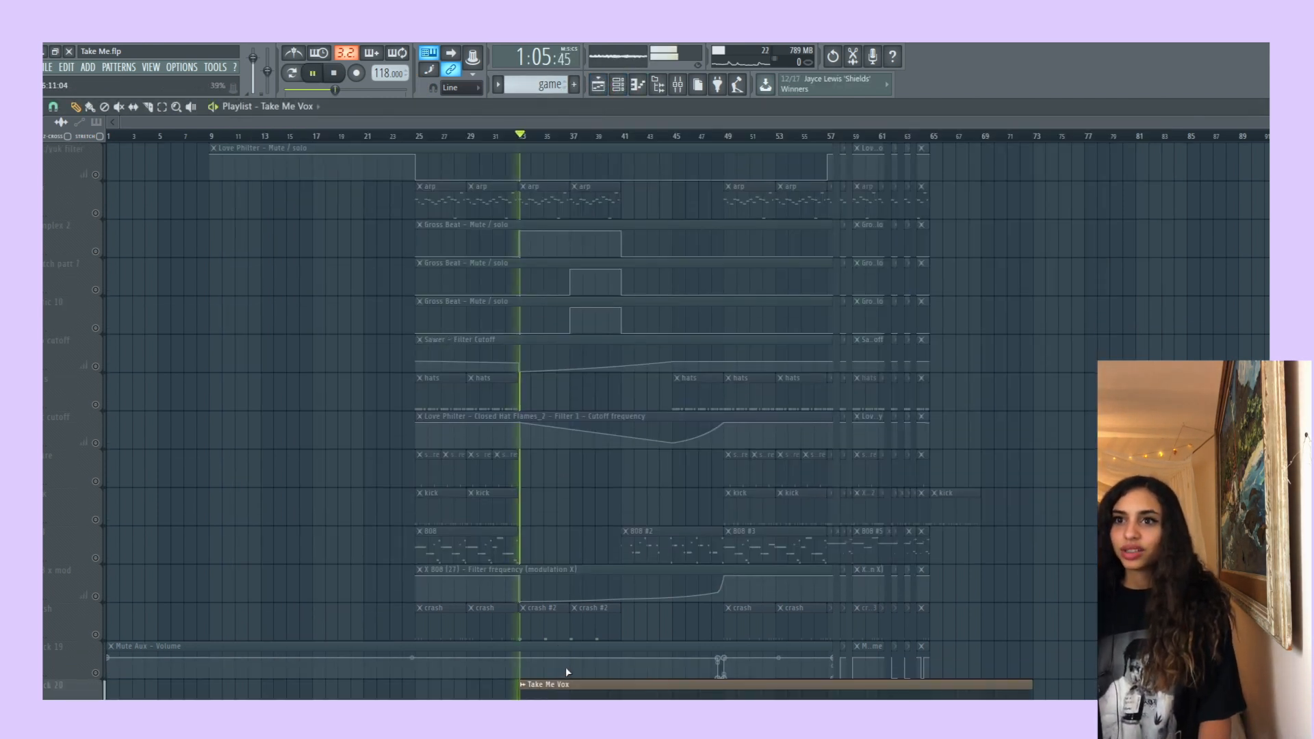
pyautogui.scroll(1, 565, 666)
pyautogui.press('space')
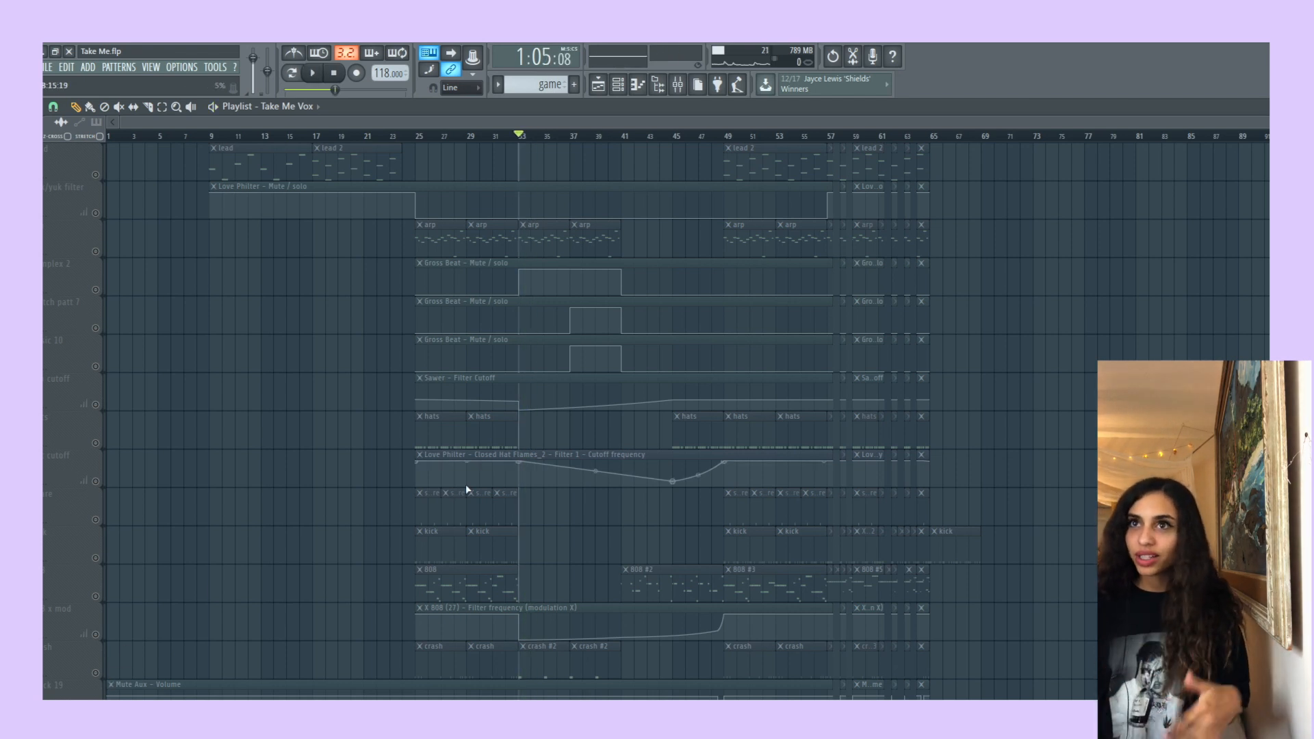
# Unsolo the vocal so all playlist tracks are active and set the playback position to bar 37.
pyautogui.scroll(4, 494, 310)
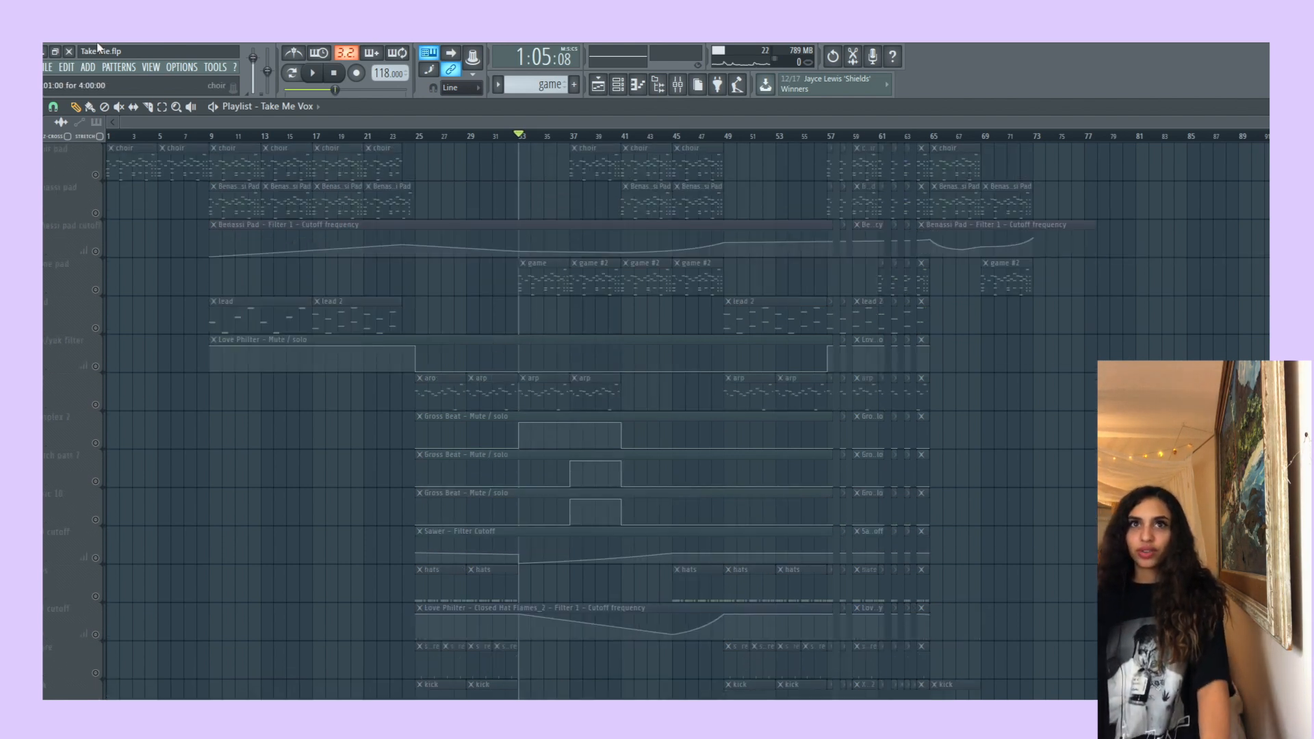
pyautogui.rightClick(95, 213)
pyautogui.rightClick(96, 213)
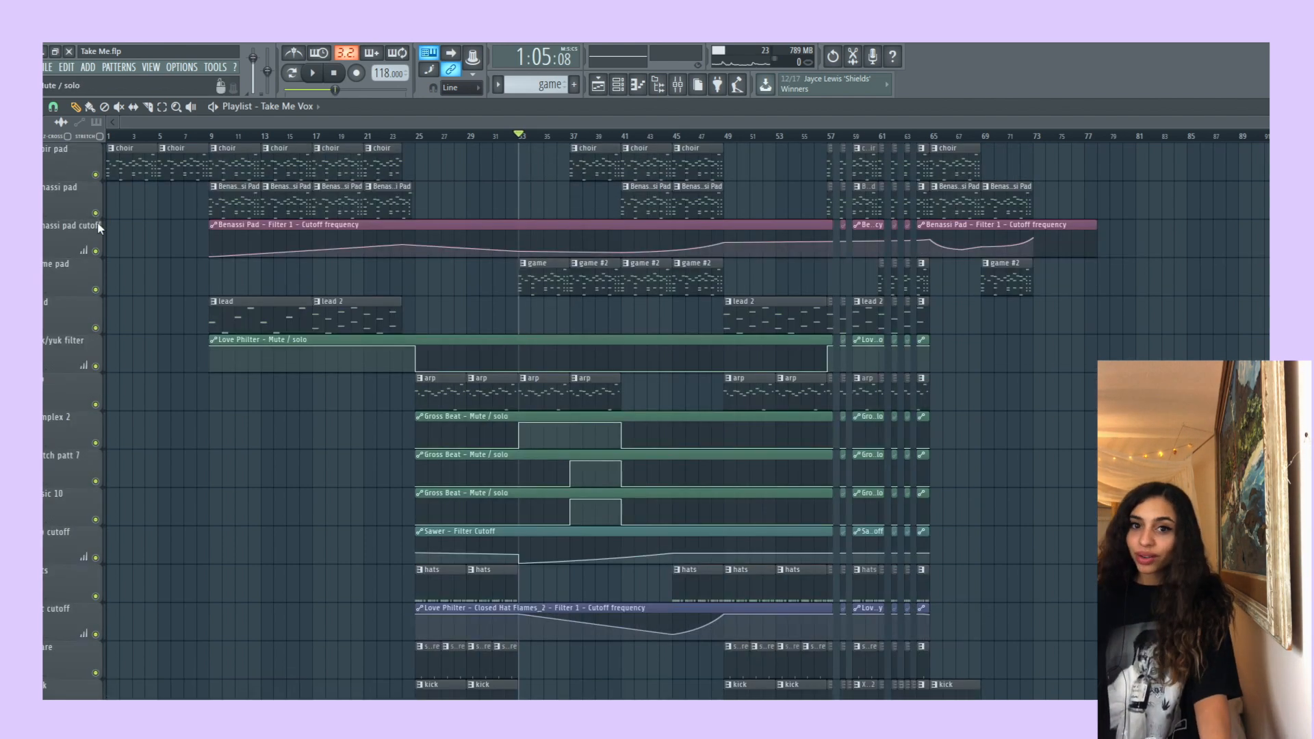
pyautogui.click(585, 136)
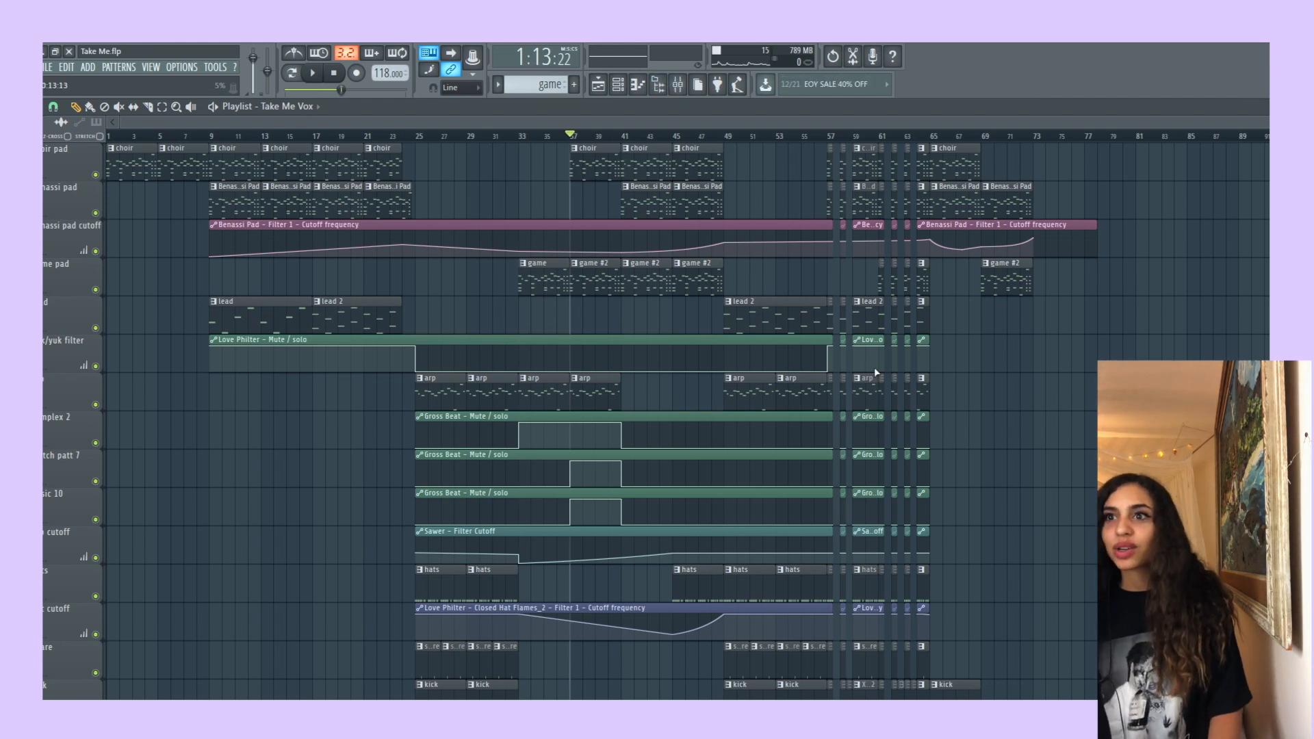
# Examine the chopped clips between bars 57 and 65 and play the song from bar 57 briefly.
pyautogui.scroll(-5, 877, 380)
pyautogui.scroll(5, 871, 390)
pyautogui.moveTo(707, 126); pyautogui.dragTo(918, 126)
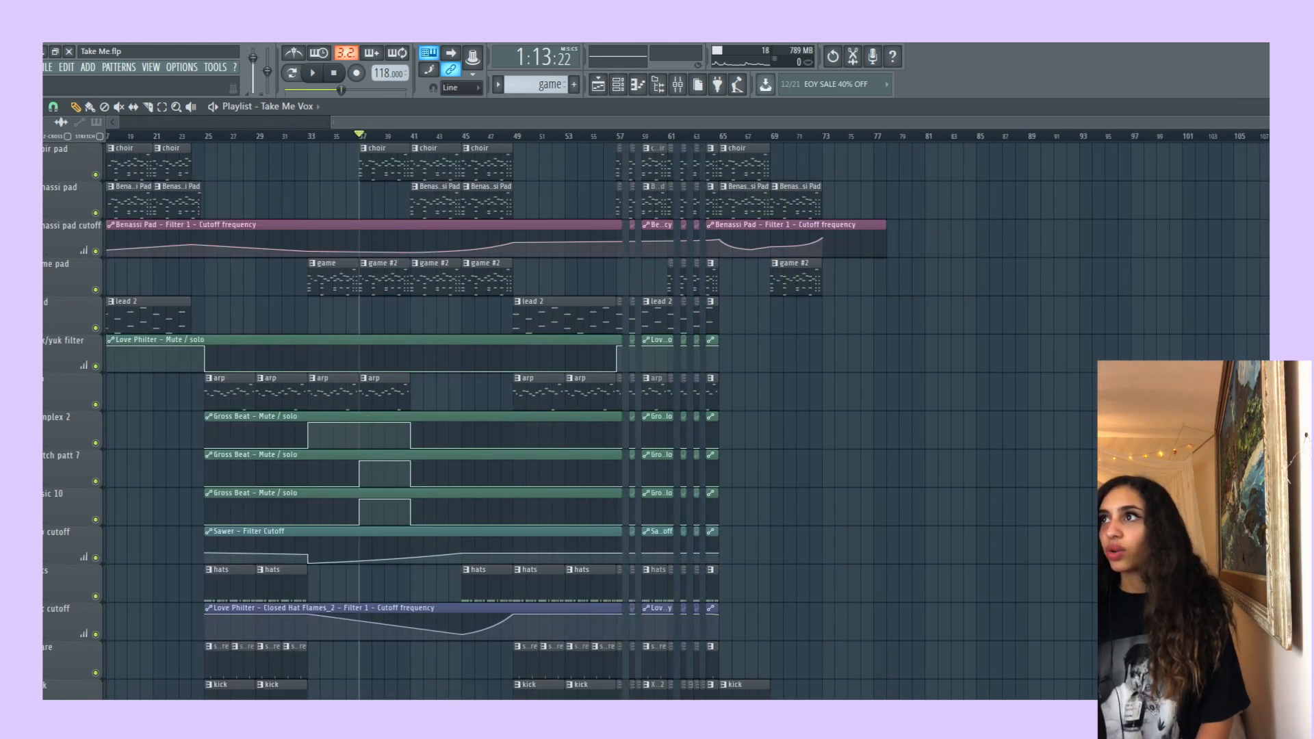
pyautogui.moveTo(1269, 123); pyautogui.dragTo(1134, 154)
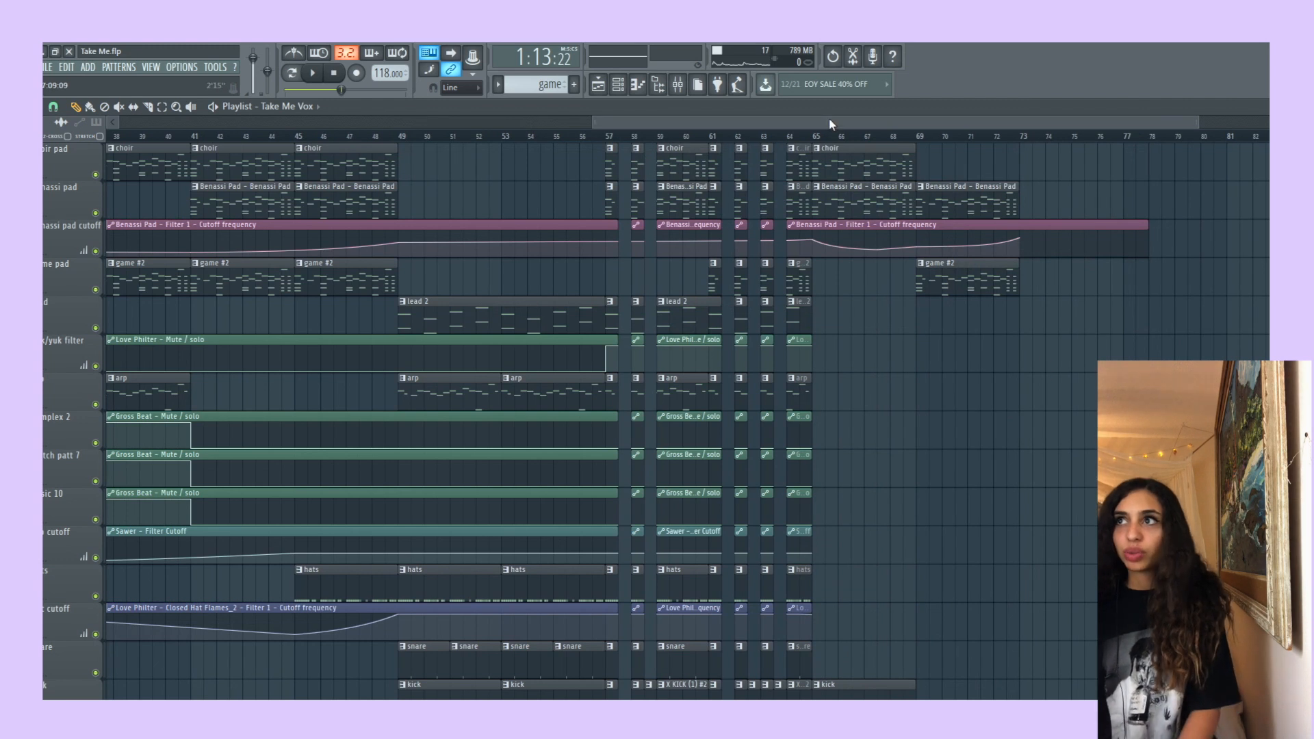
pyautogui.moveTo(832, 123); pyautogui.dragTo(976, 138)
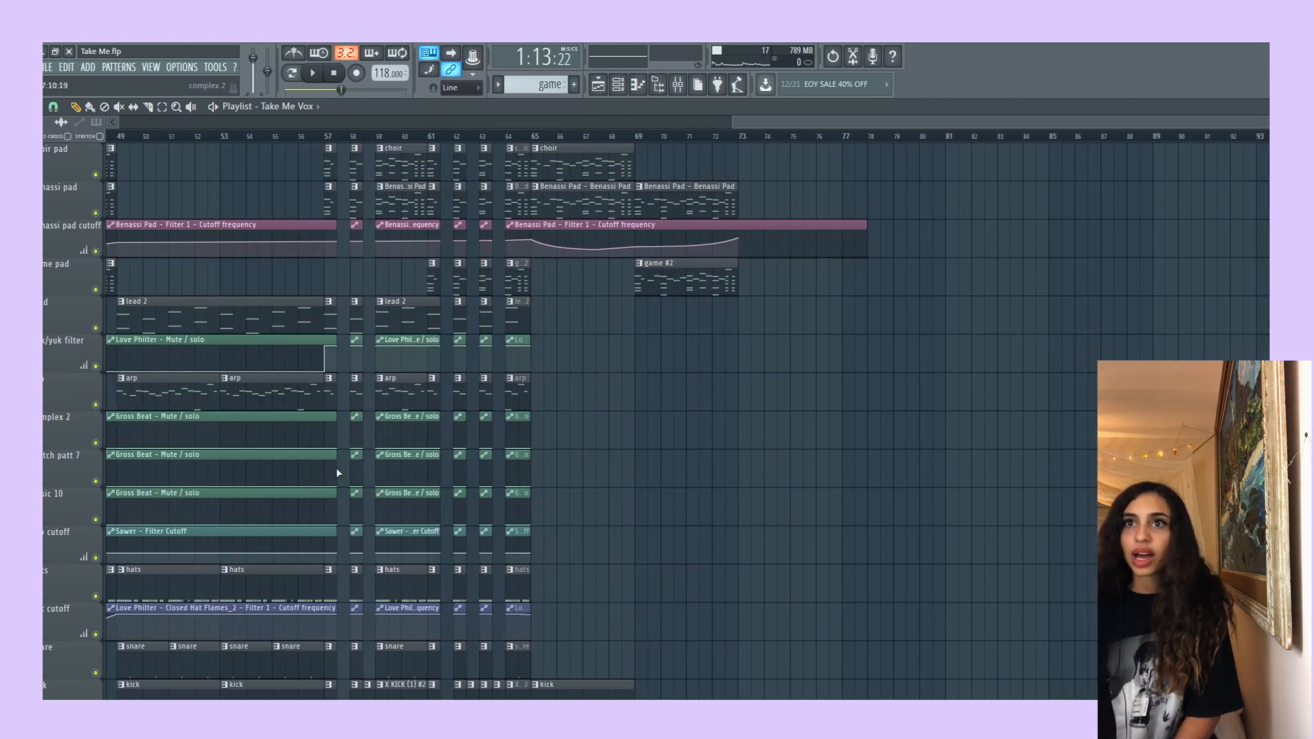
pyautogui.scroll(-2, 338, 472)
pyautogui.moveTo(1313, 123); pyautogui.dragTo(1048, 125)
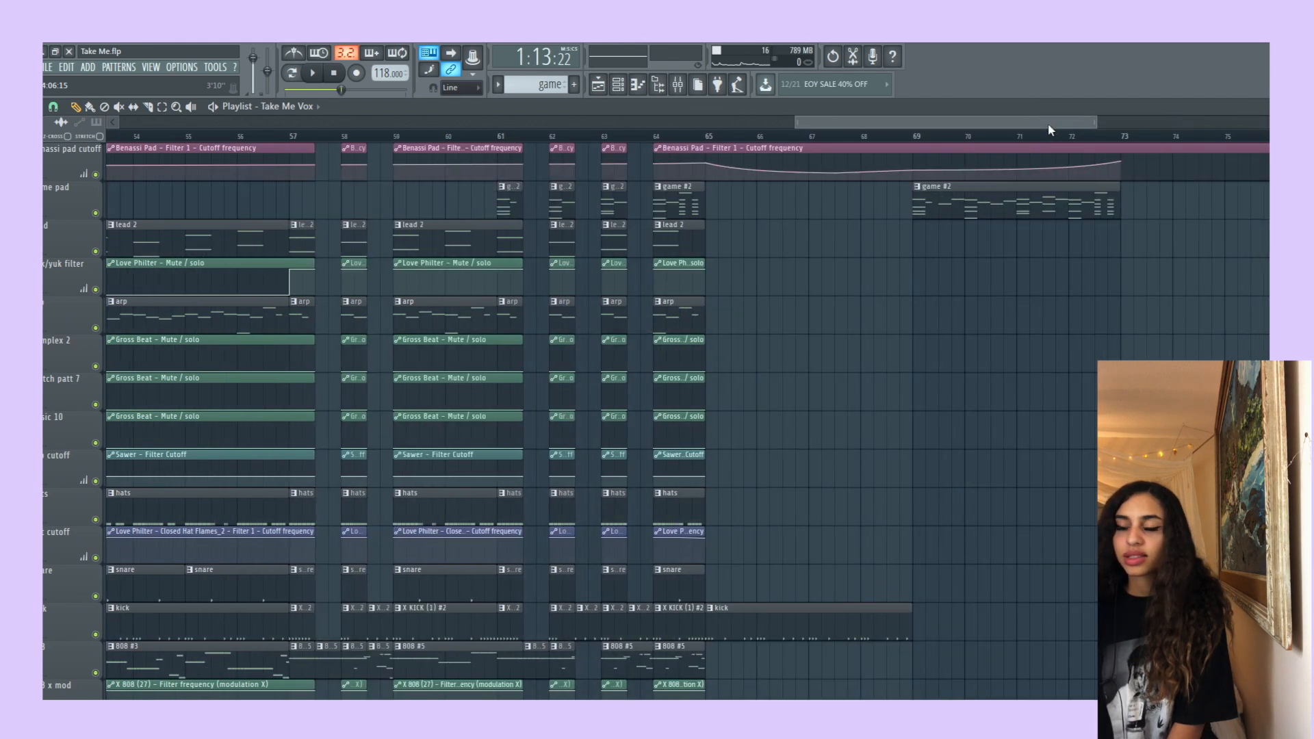
pyautogui.scroll(-2, 654, 520)
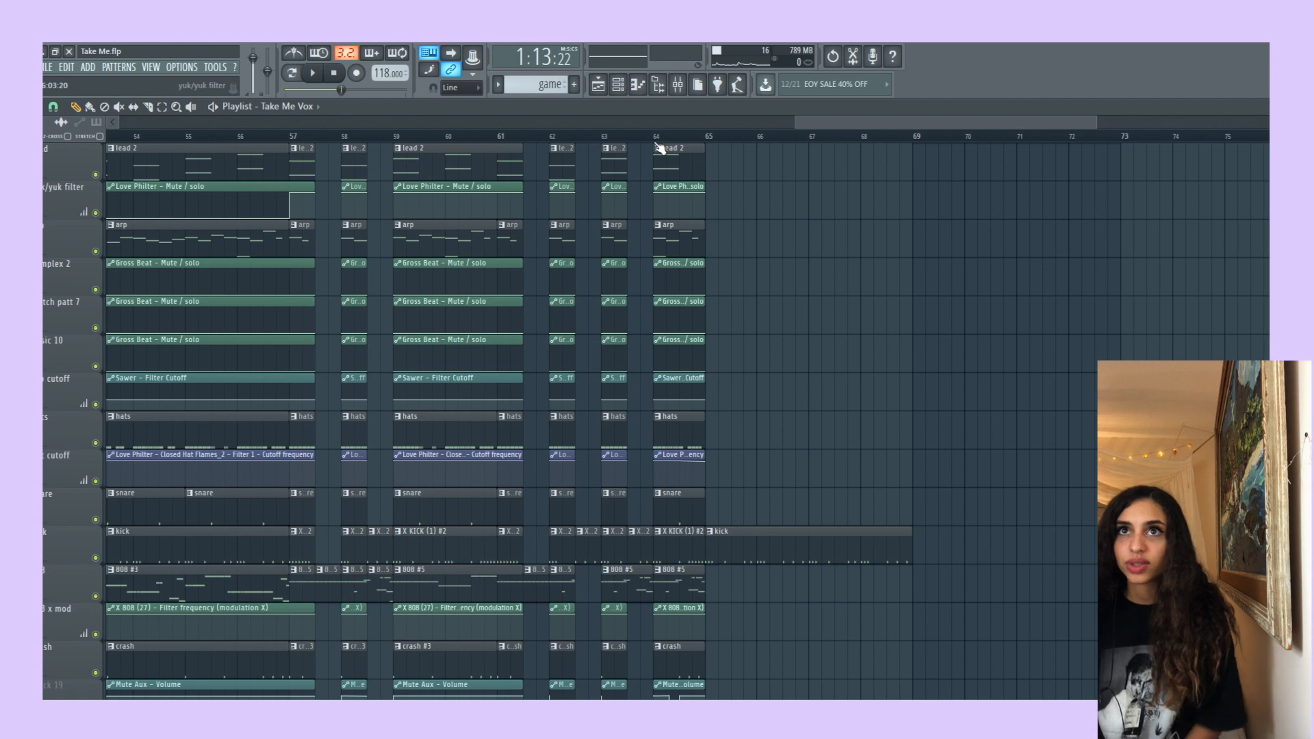
pyautogui.click(293, 137)
pyautogui.press('space')
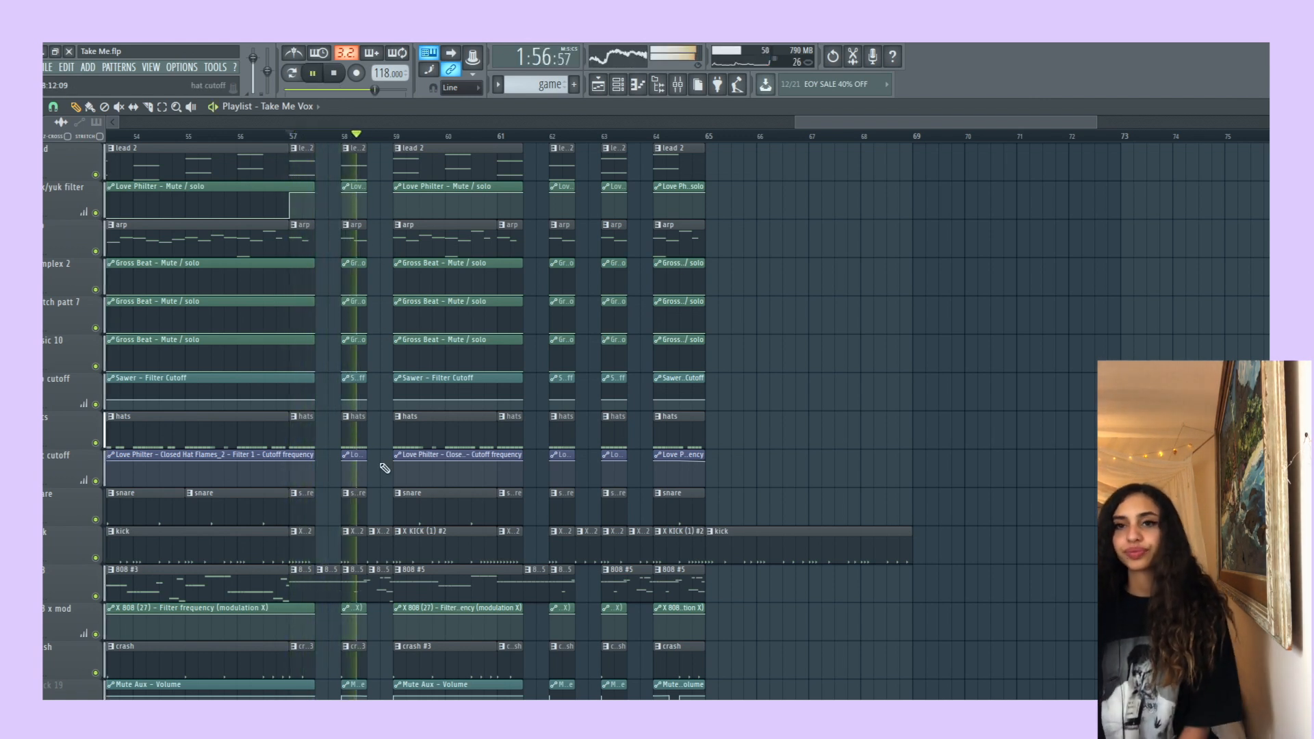
pyautogui.press('space')
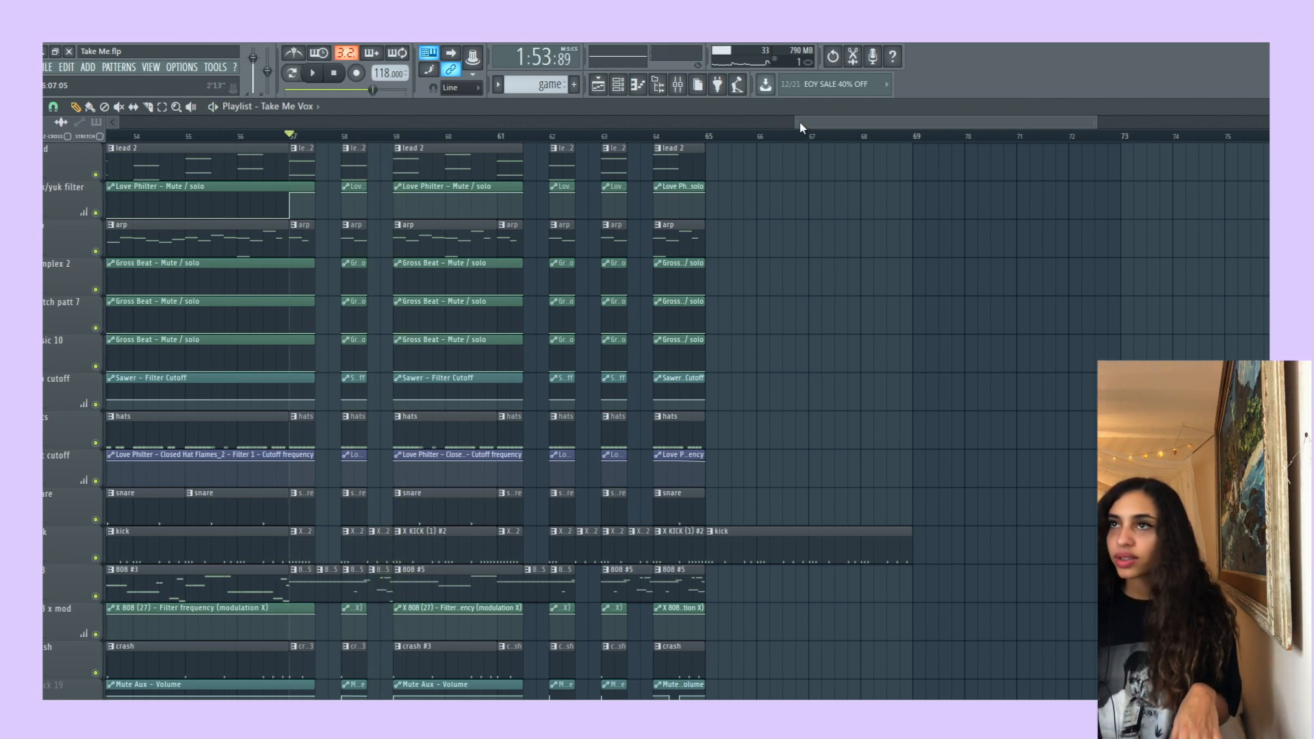
# Look back over the middle of the arrangement and set the playback position to bar 45.
pyautogui.moveTo(799, 121); pyautogui.dragTo(291, 122)
pyautogui.moveTo(247, 203); pyautogui.dragTo(243, 203)
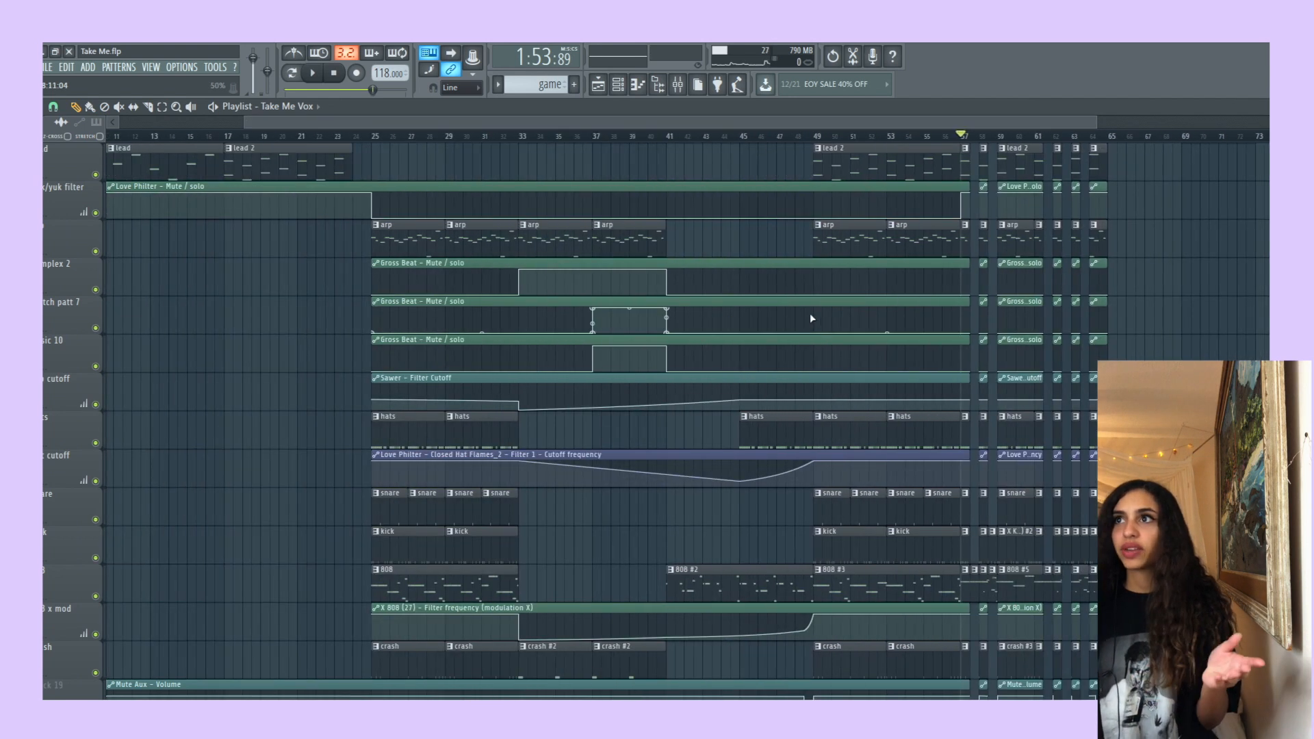
pyautogui.scroll(4, 821, 274)
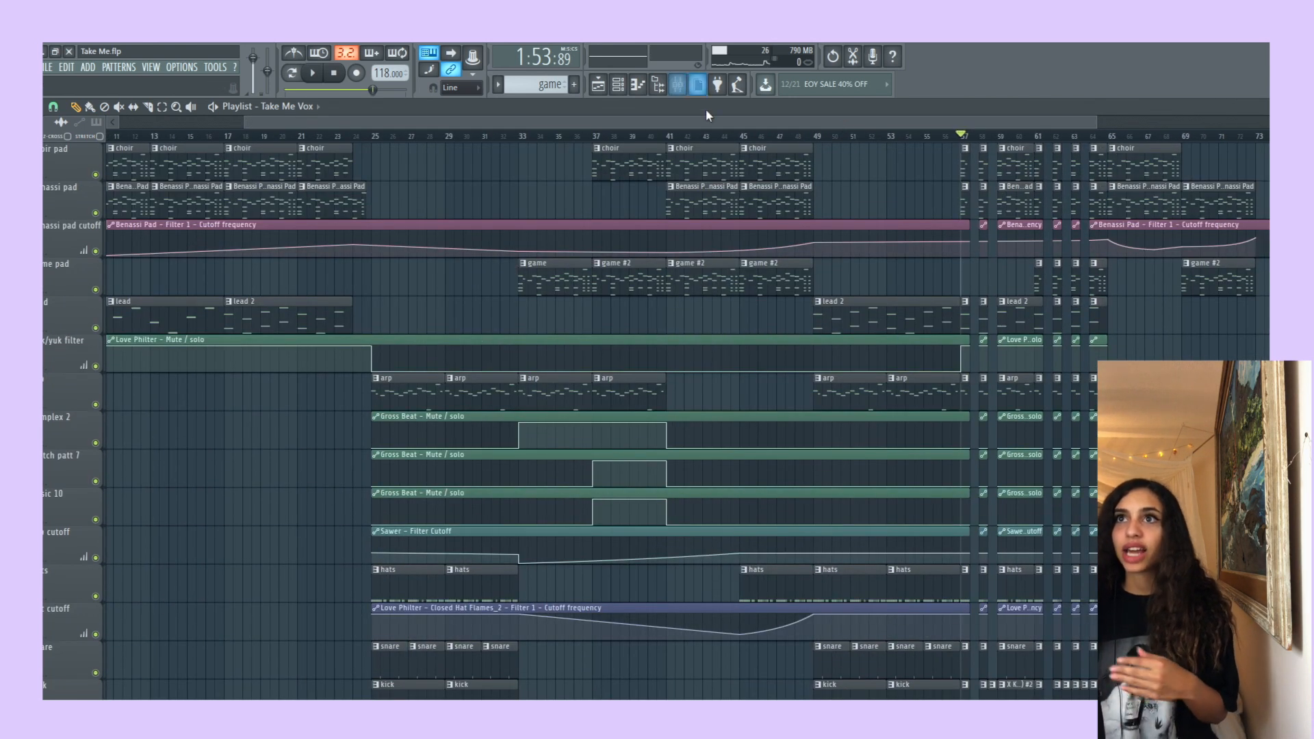
pyautogui.moveTo(654, 117); pyautogui.dragTo(535, 116)
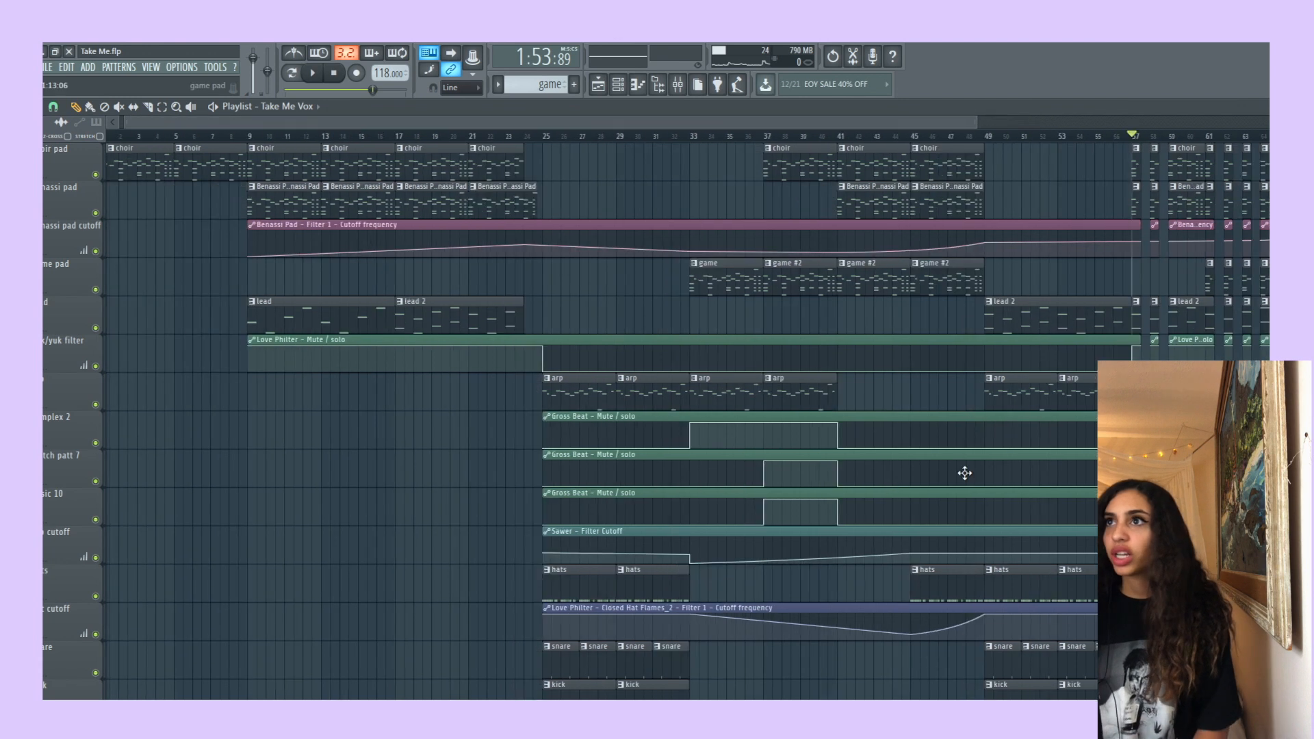
pyautogui.click(921, 136)
pyautogui.moveTo(924, 122); pyautogui.dragTo(1135, 123)
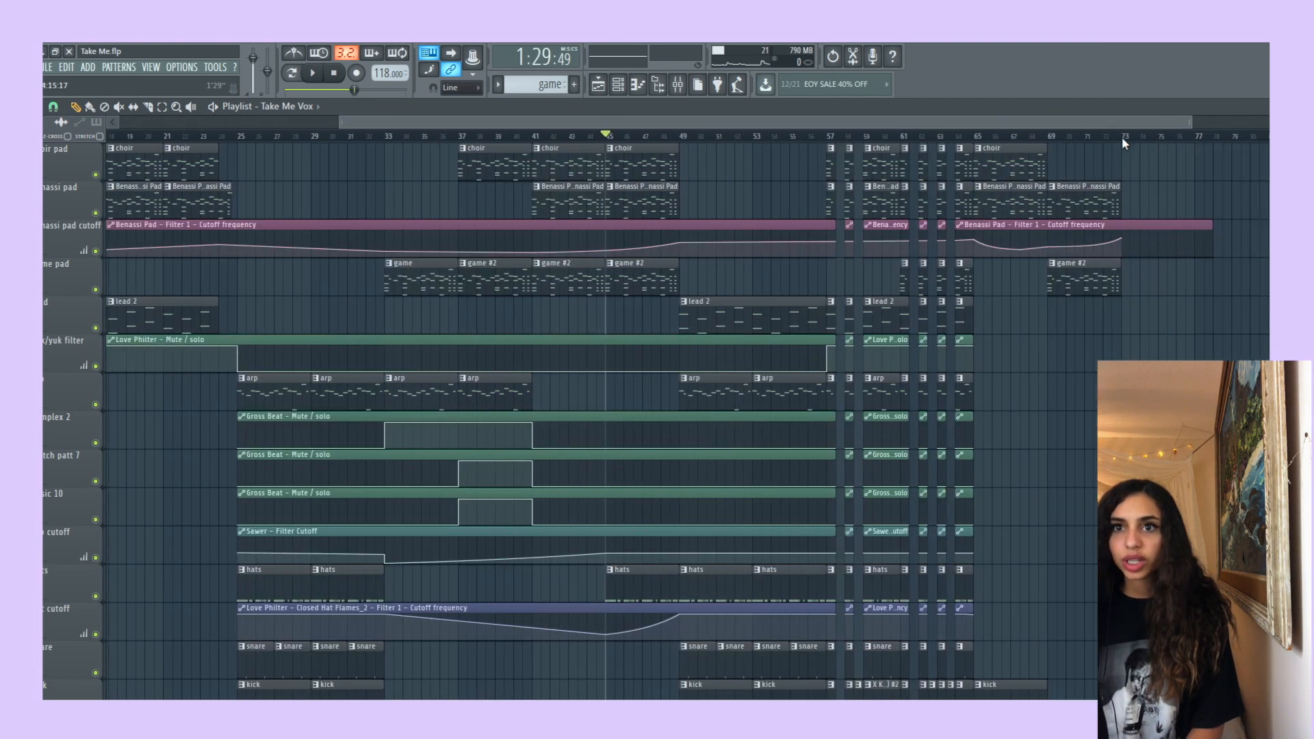
# Play from bar 45 and straighten the Closed Hat Flames_2 cutoff automation curve between bars 45 and 49.
pyautogui.click(445, 609)
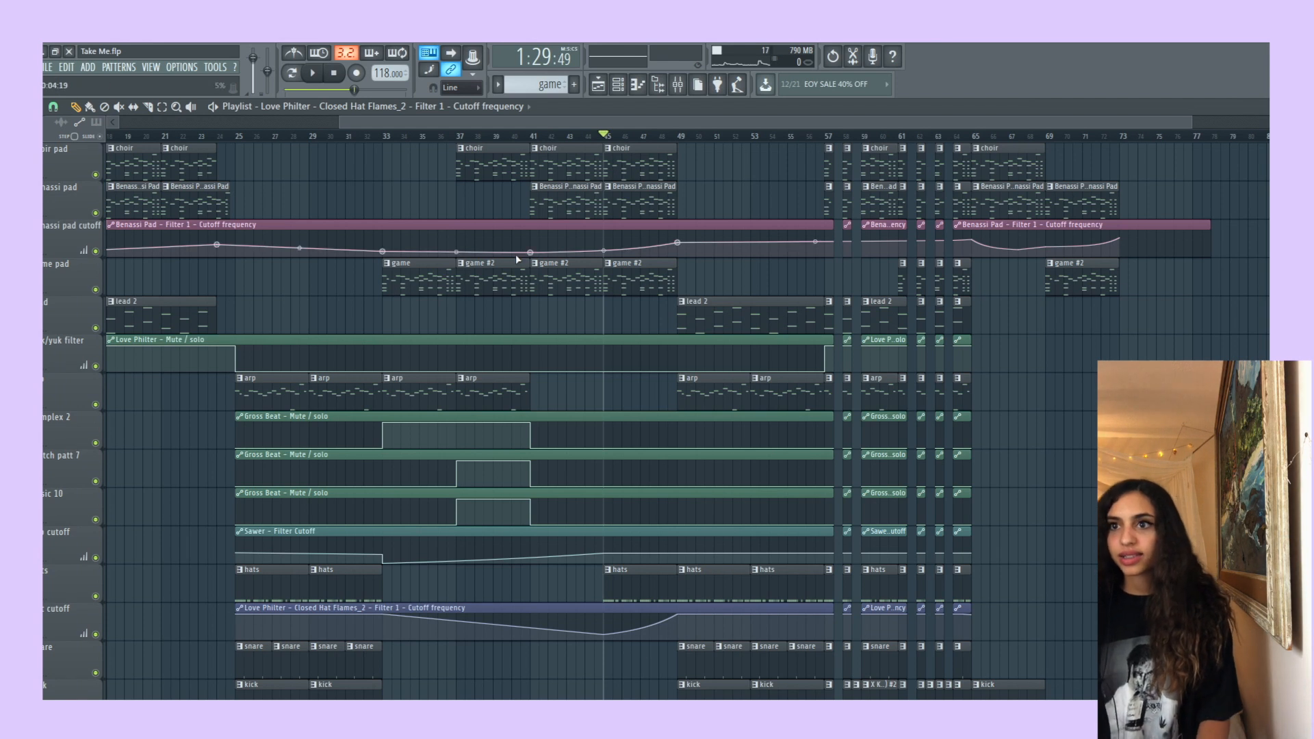
pyautogui.press('space')
pyautogui.moveTo(640, 628); pyautogui.dragTo(604, 636)
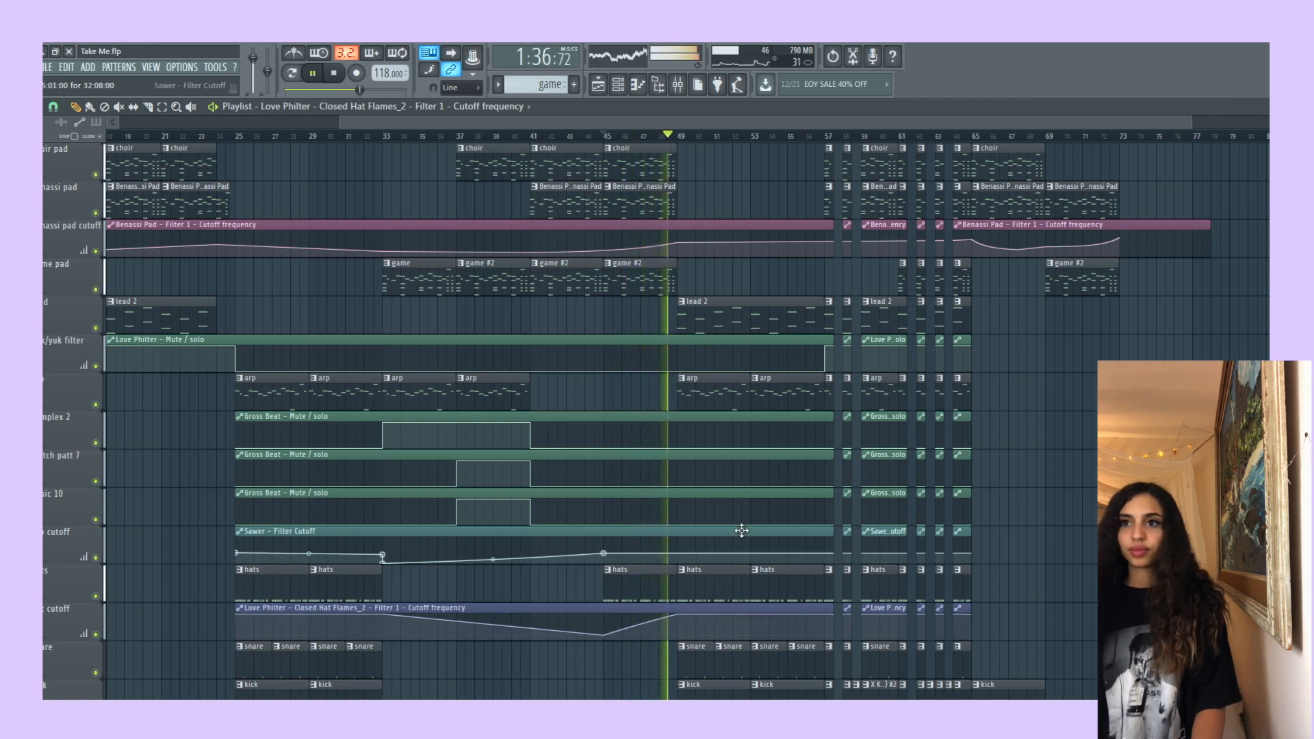
pyautogui.press('space')
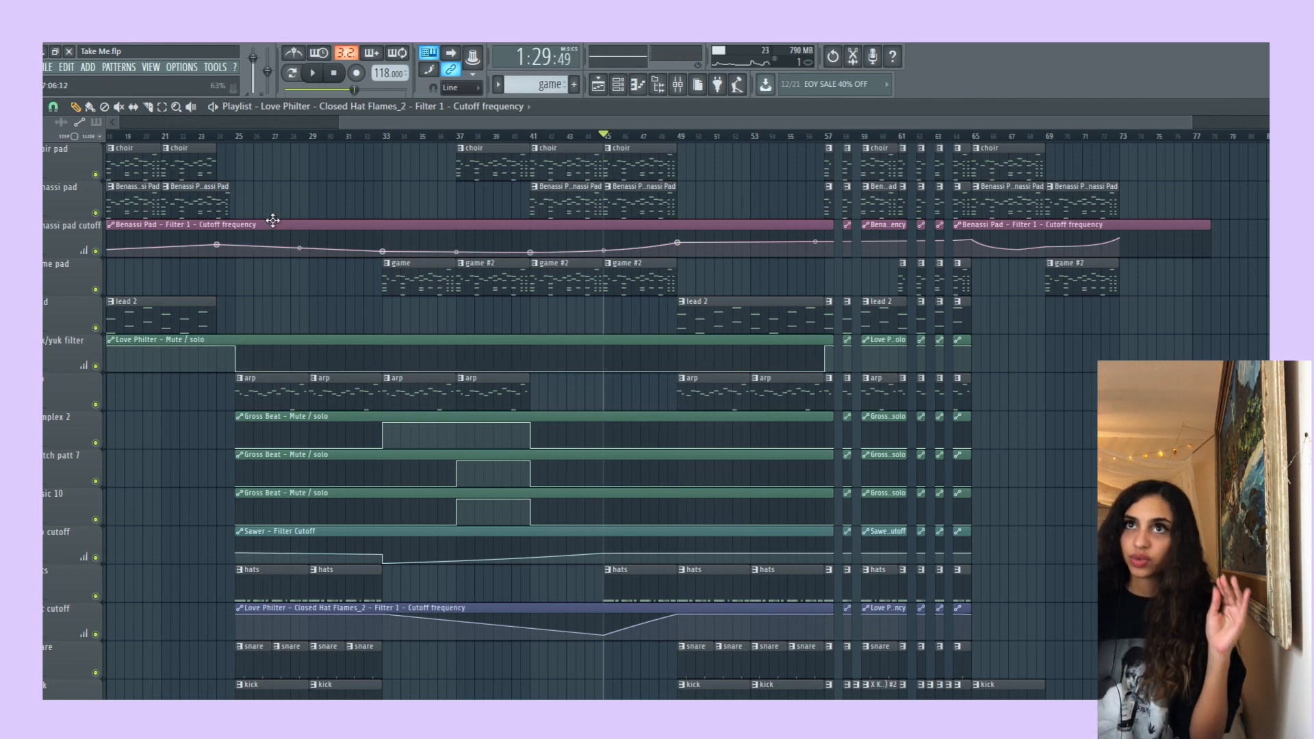
pyautogui.moveTo(396, 122); pyautogui.dragTo(321, 122)
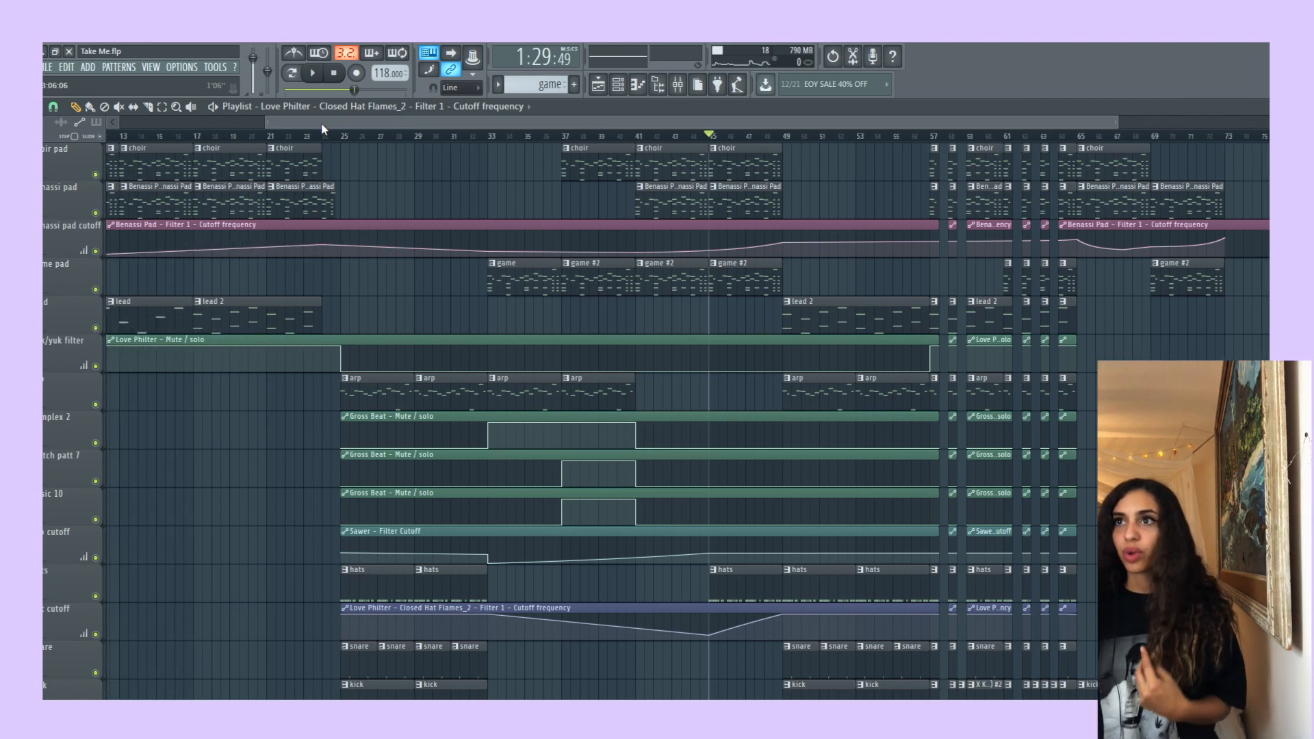
pyautogui.moveTo(832, 120); pyautogui.dragTo(689, 122)
pyautogui.scroll(-6, 747, 445)
pyautogui.scroll(6, 747, 445)
# In the Take Me Tutorial project, select the Pattern 6 clip and show its steps in the channel rack.
pyautogui.click(617, 84)
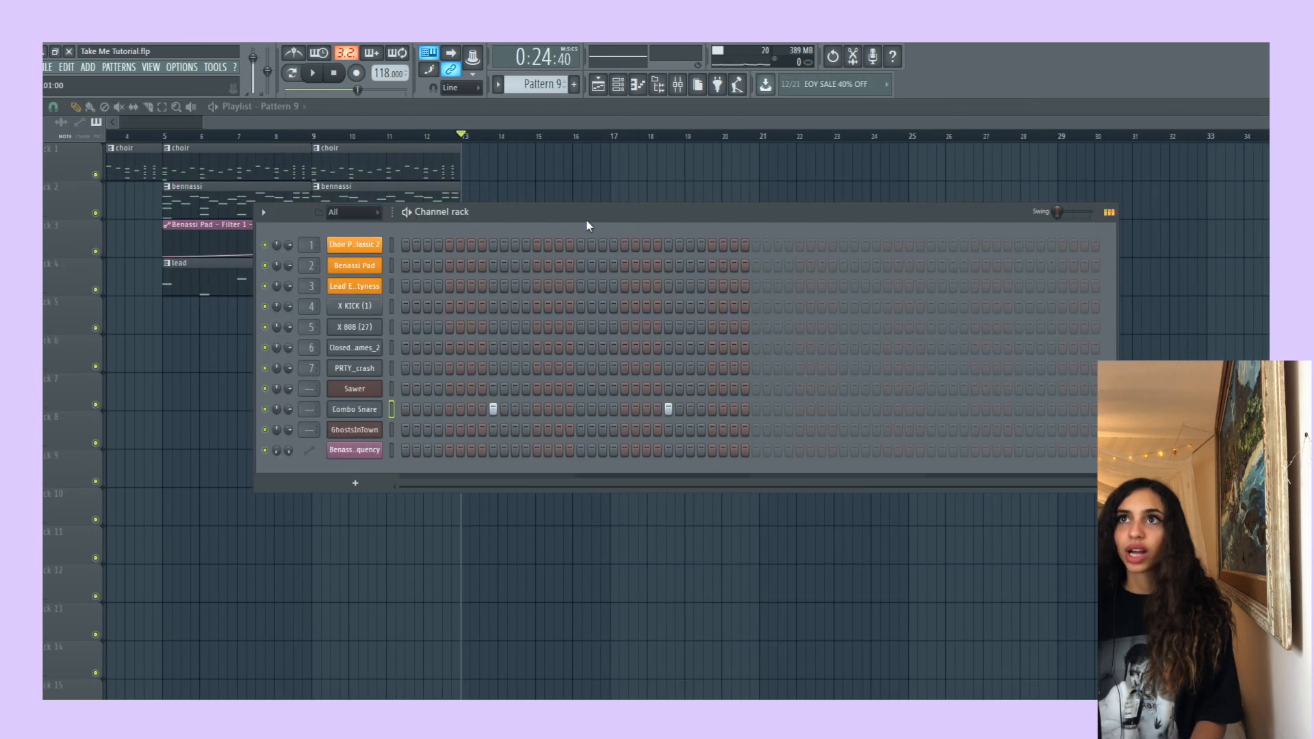
pyautogui.click(619, 84)
pyautogui.click(619, 84)
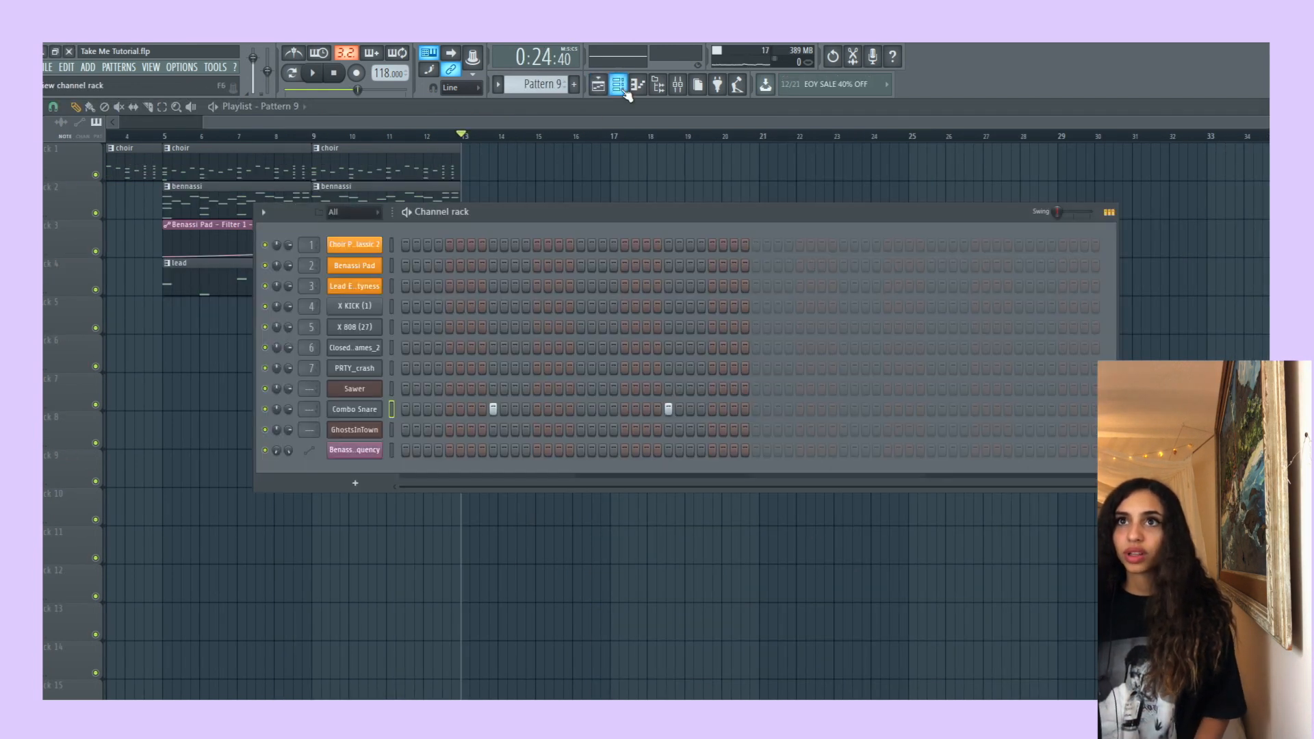
pyautogui.moveTo(512, 208); pyautogui.dragTo(651, 462)
pyautogui.click(496, 302)
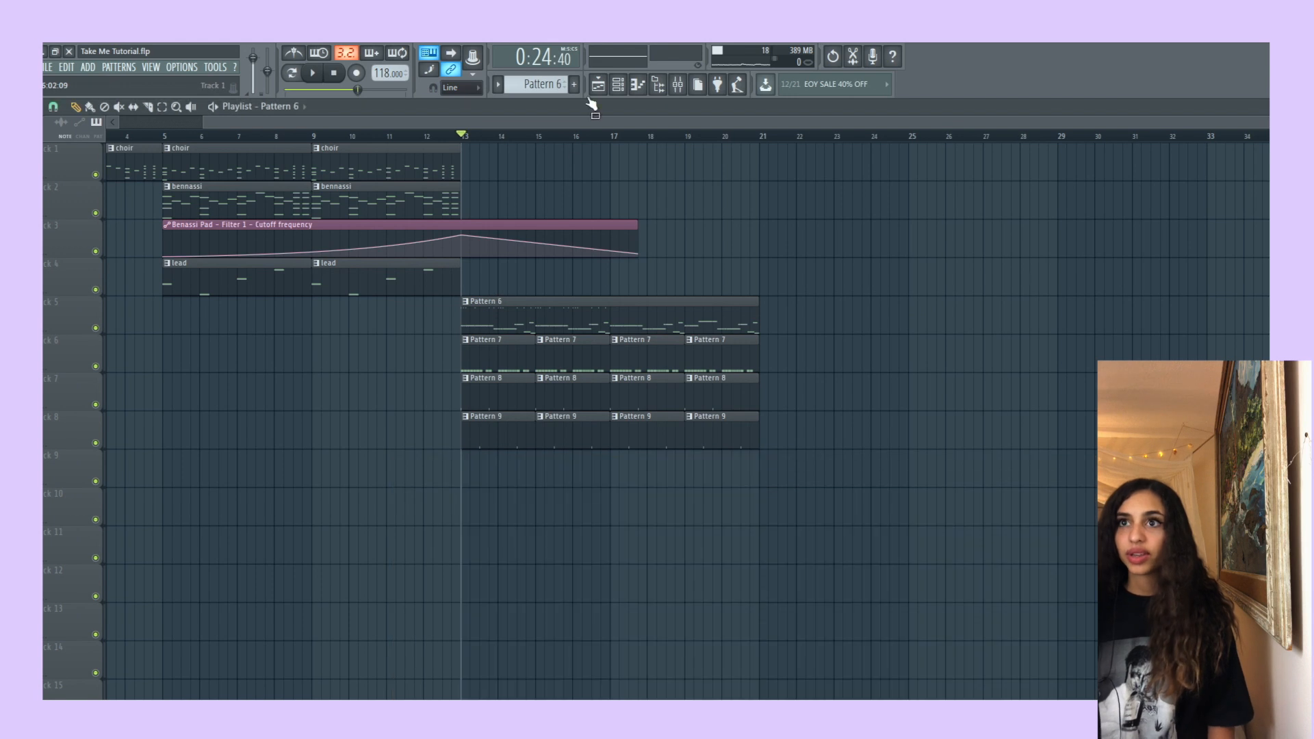
pyautogui.click(618, 84)
pyautogui.moveTo(653, 459); pyautogui.dragTo(529, 324)
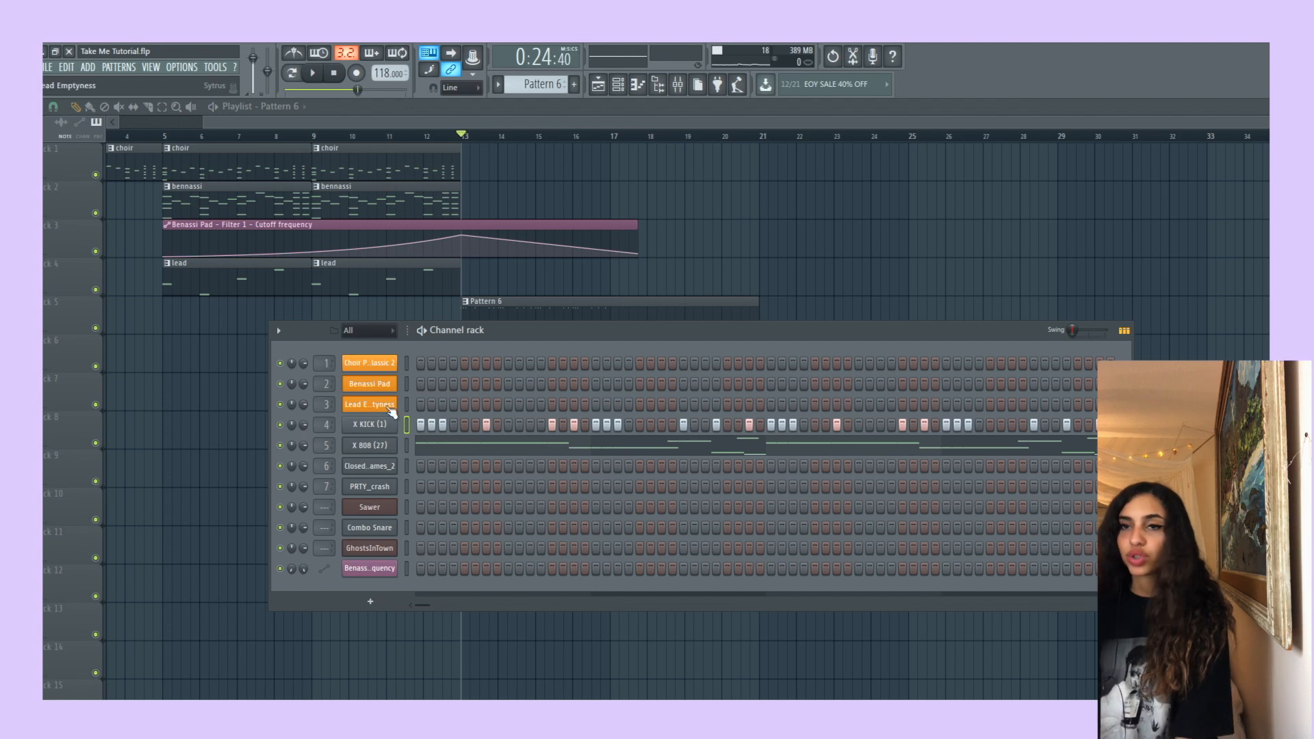
# Examine the X 808 (27) notes of Pattern 6 in the piano roll and return to the playlist and channel rack.
pyautogui.click(655, 457)
pyautogui.moveTo(471, 124); pyautogui.dragTo(908, 125)
pyautogui.scroll(-5, 616, 480)
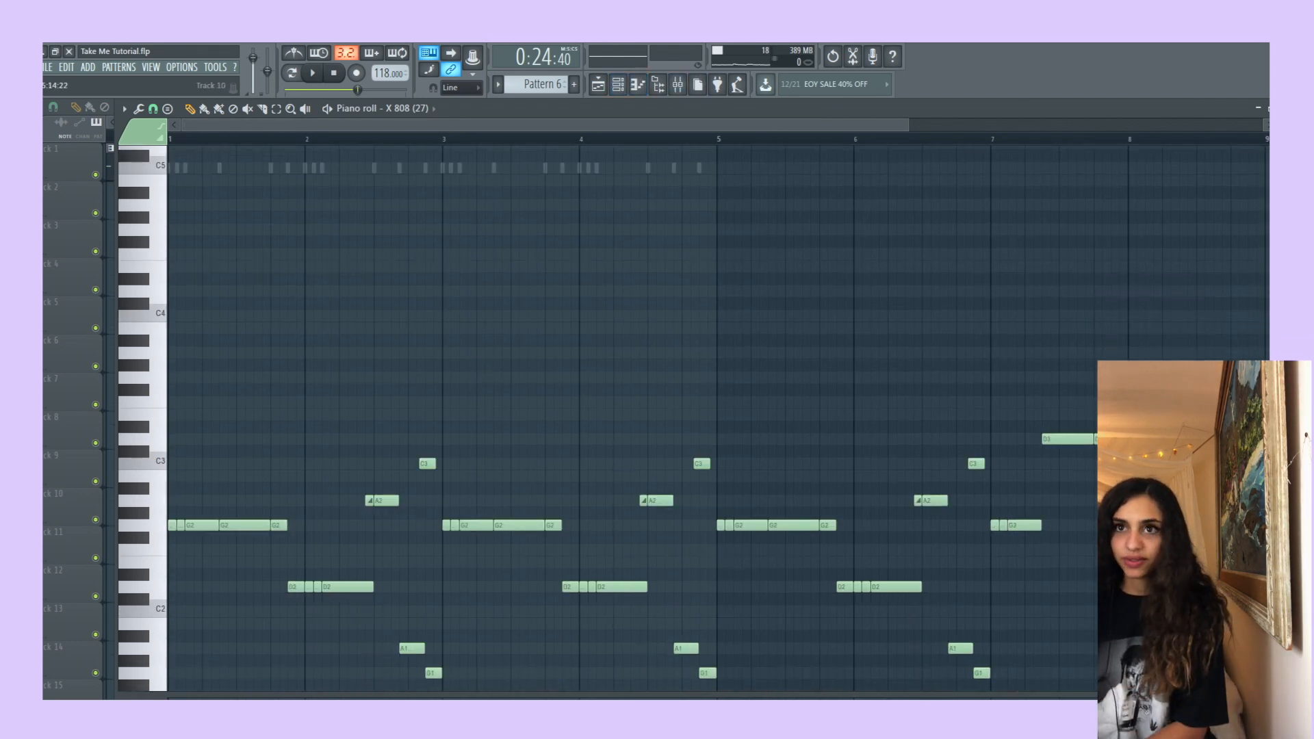
pyautogui.scroll(-1, 529, 438)
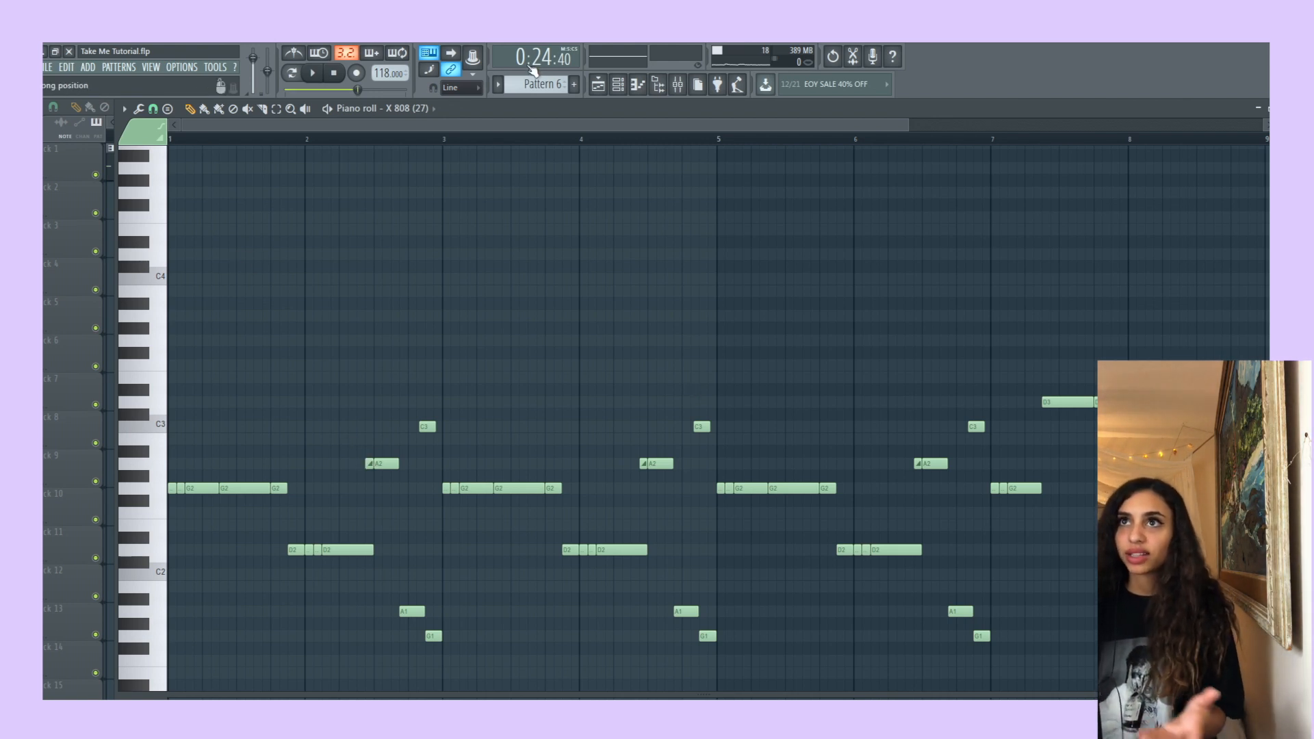
pyautogui.click(598, 83)
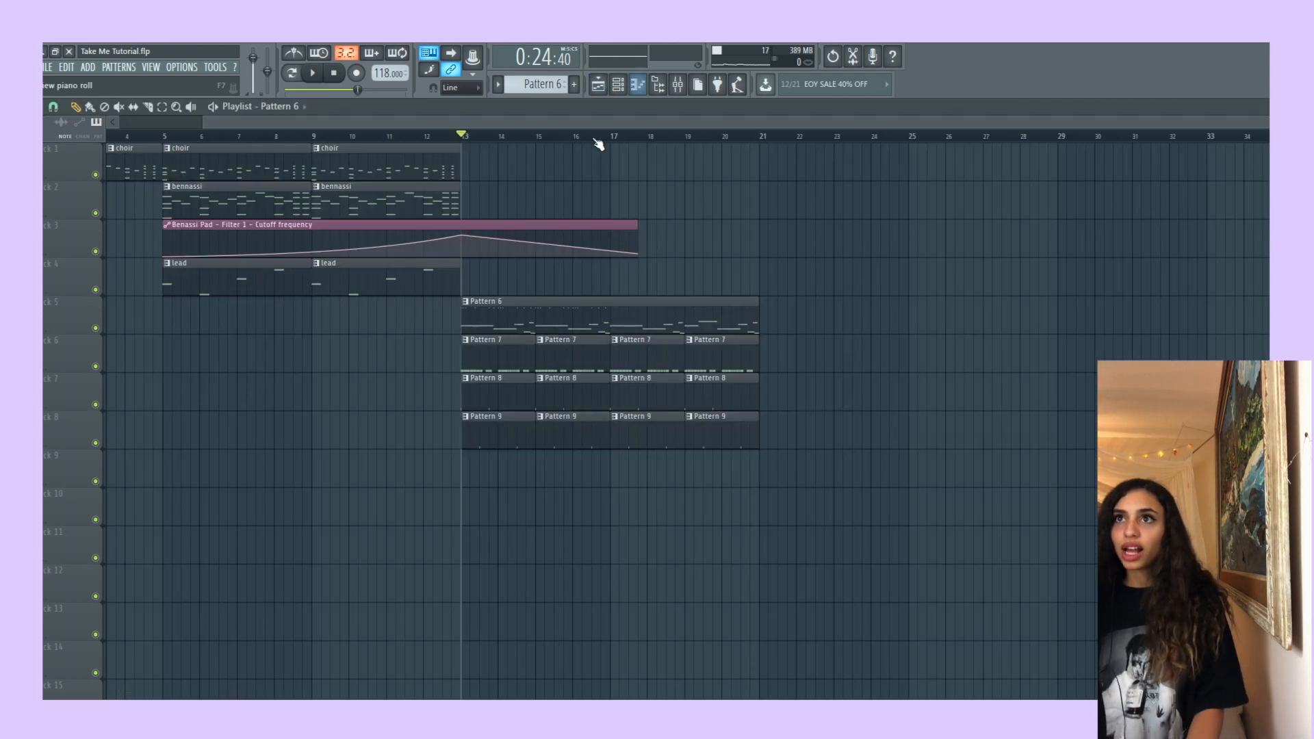
pyautogui.click(616, 85)
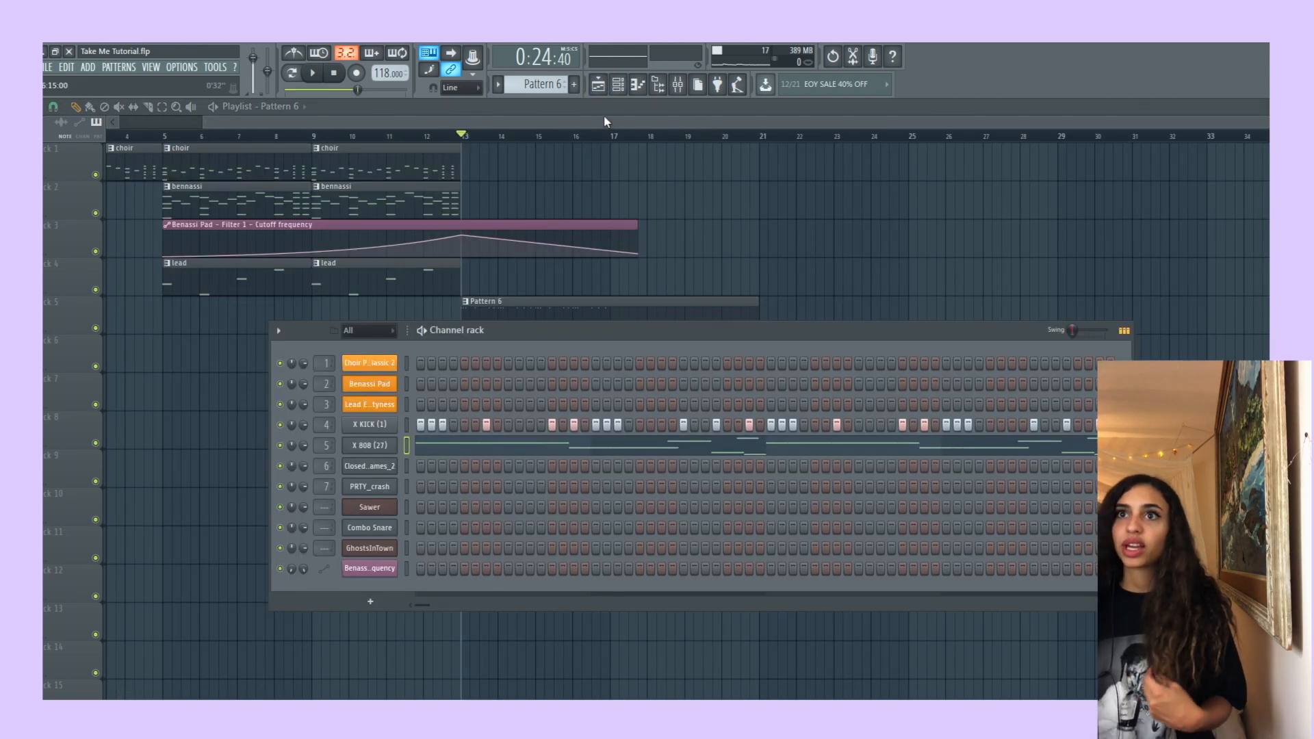
pyautogui.click(604, 121)
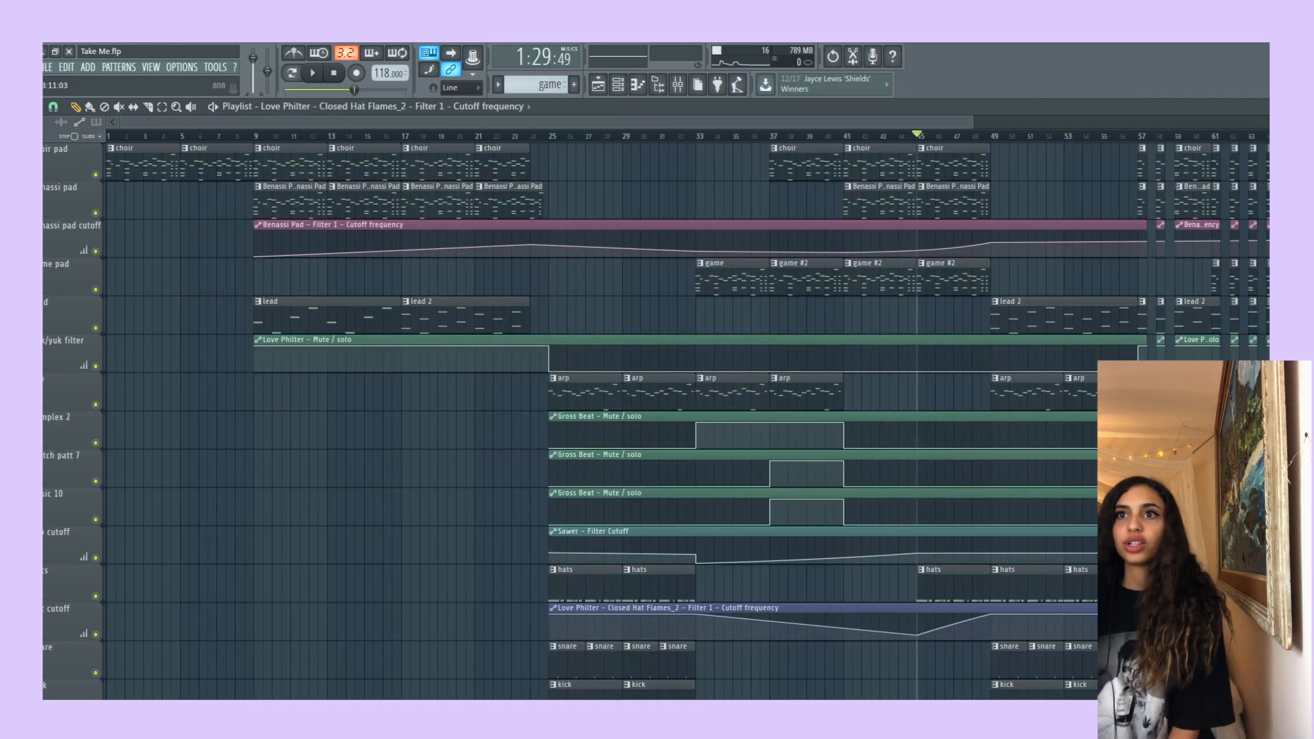
# Select the arp clip's pattern and show the notes of its Sawer channel in the piano roll.
pyautogui.click(572, 399)
pyautogui.click(637, 85)
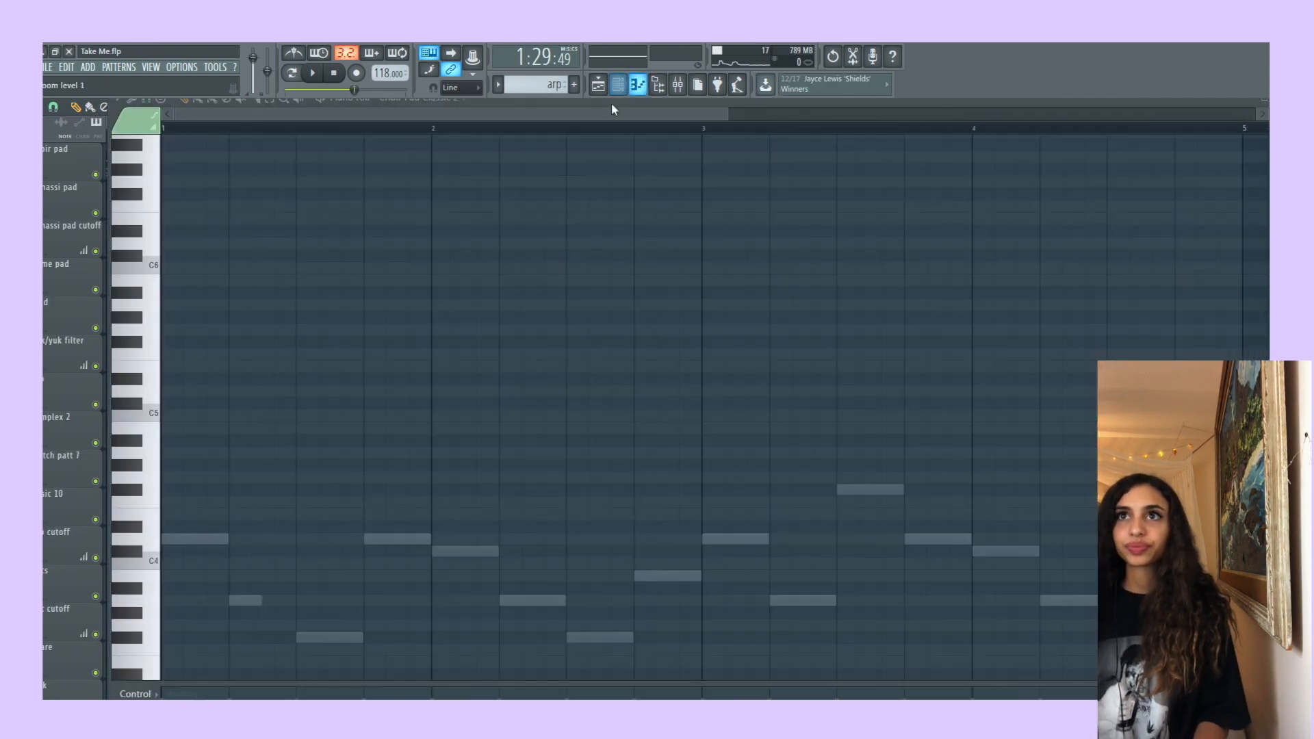
pyautogui.click(457, 102)
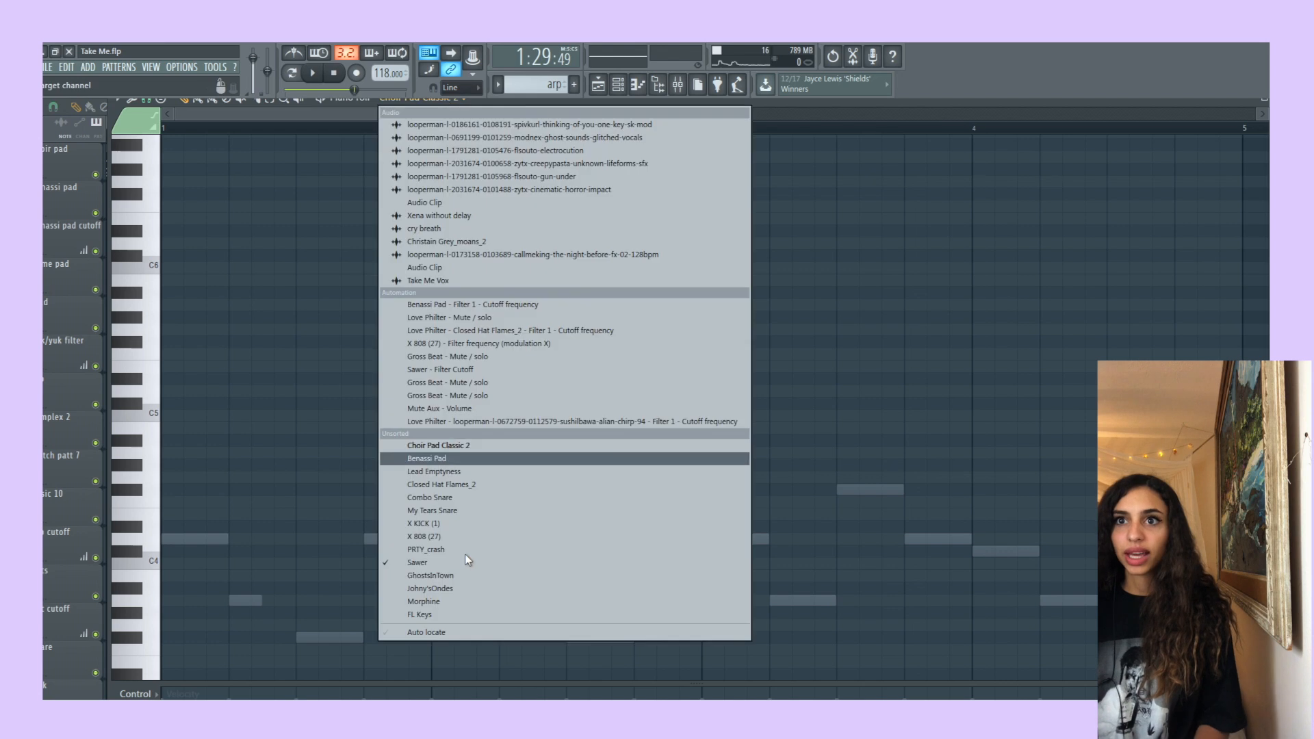
pyautogui.click(425, 553)
pyautogui.click(411, 99)
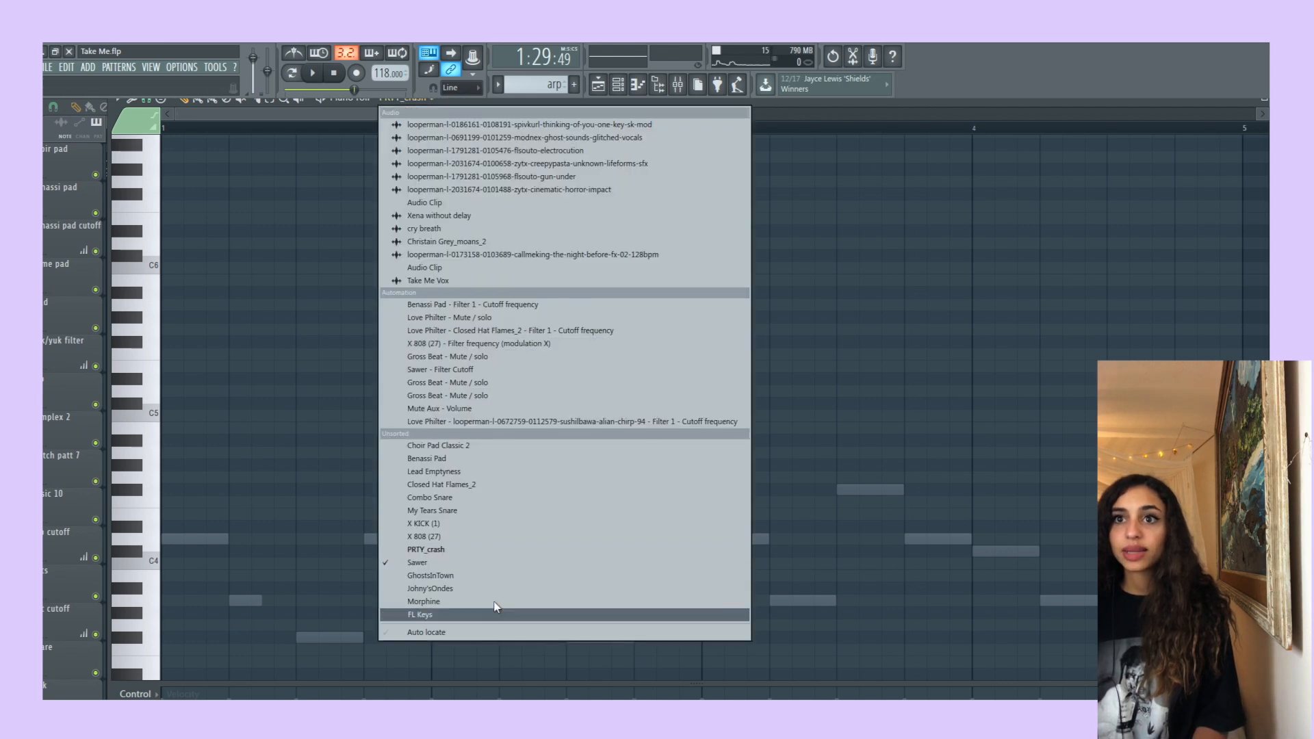
pyautogui.click(565, 562)
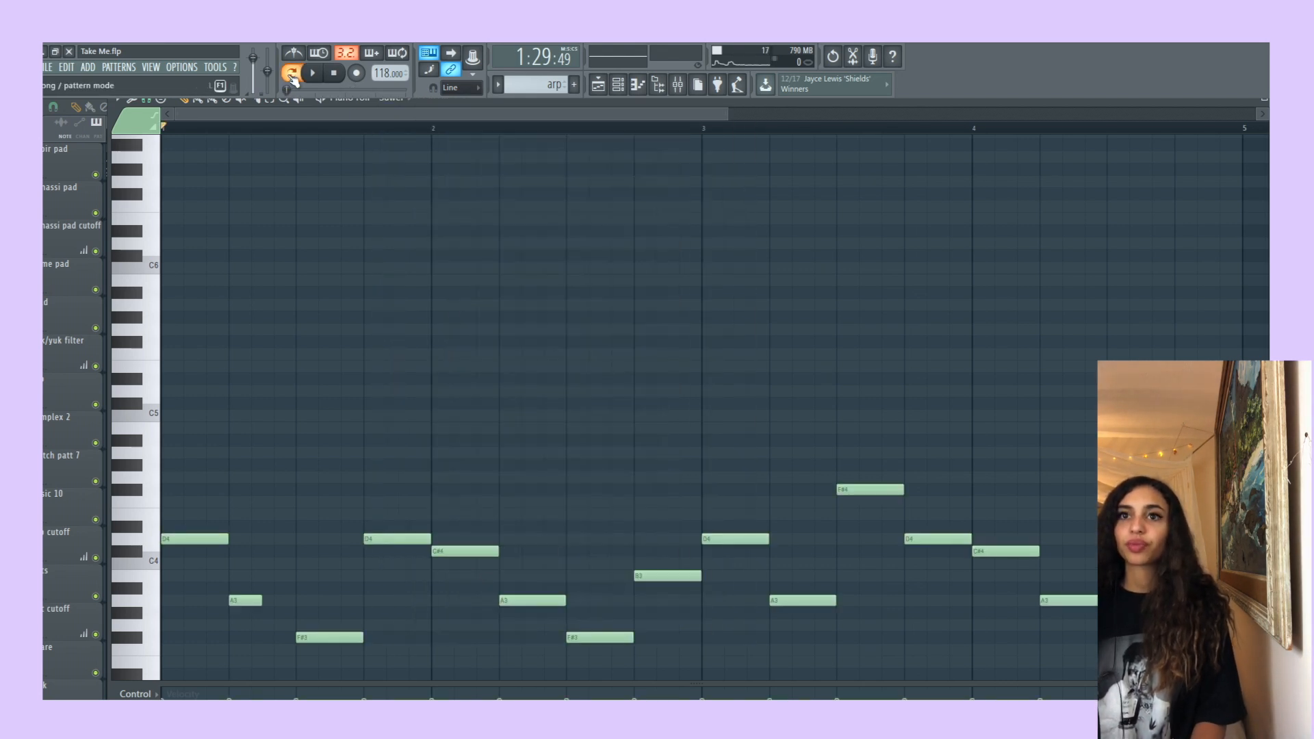
# Play the arp pattern while viewing its complete Sawer melody, stop playback and return to the playlist.
pyautogui.press('space')
pyautogui.scroll(-3, 425, 264)
pyautogui.moveTo(725, 113); pyautogui.dragTo(970, 114)
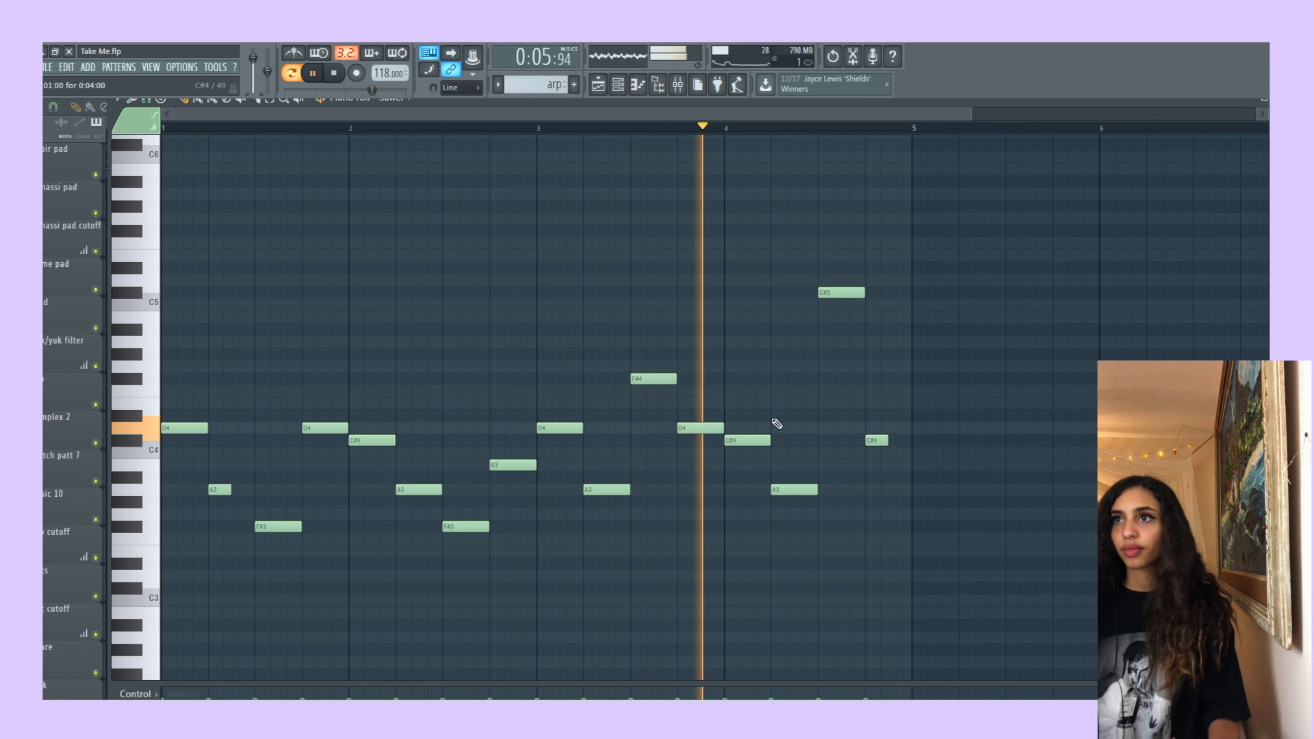
pyautogui.press('space')
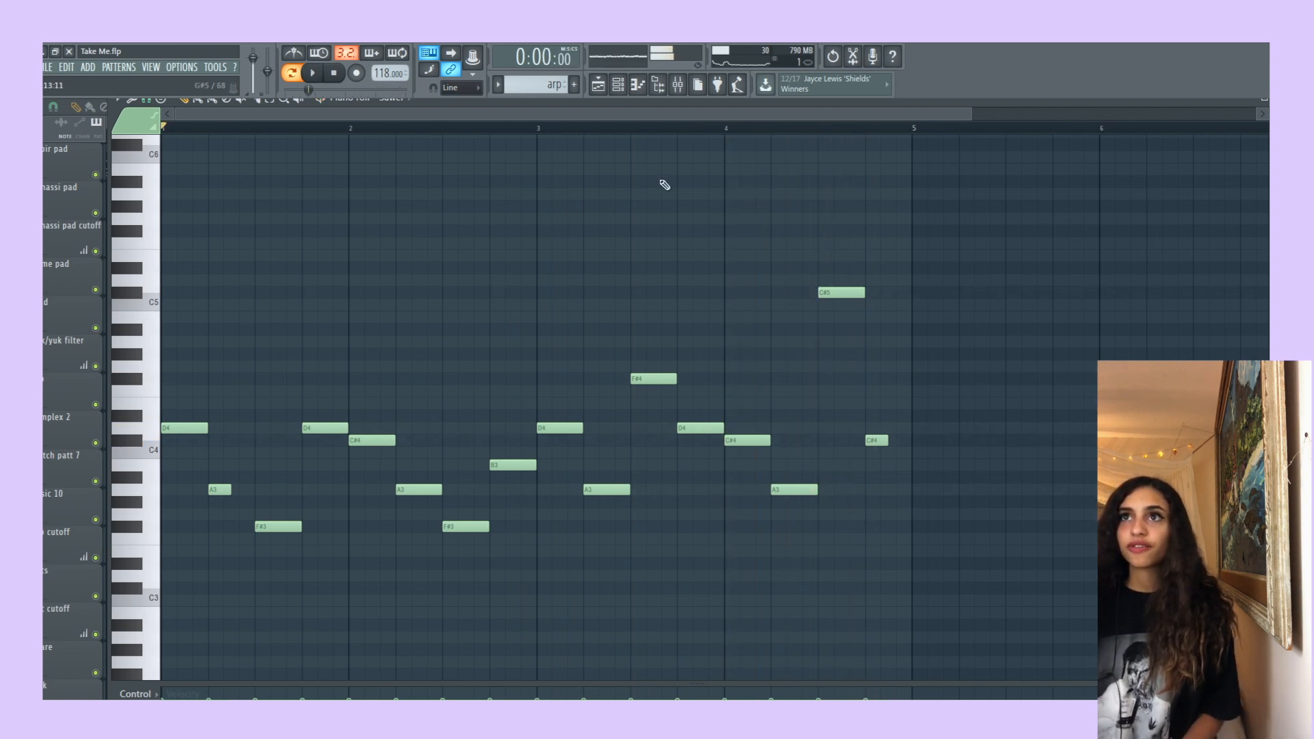
pyautogui.click(598, 84)
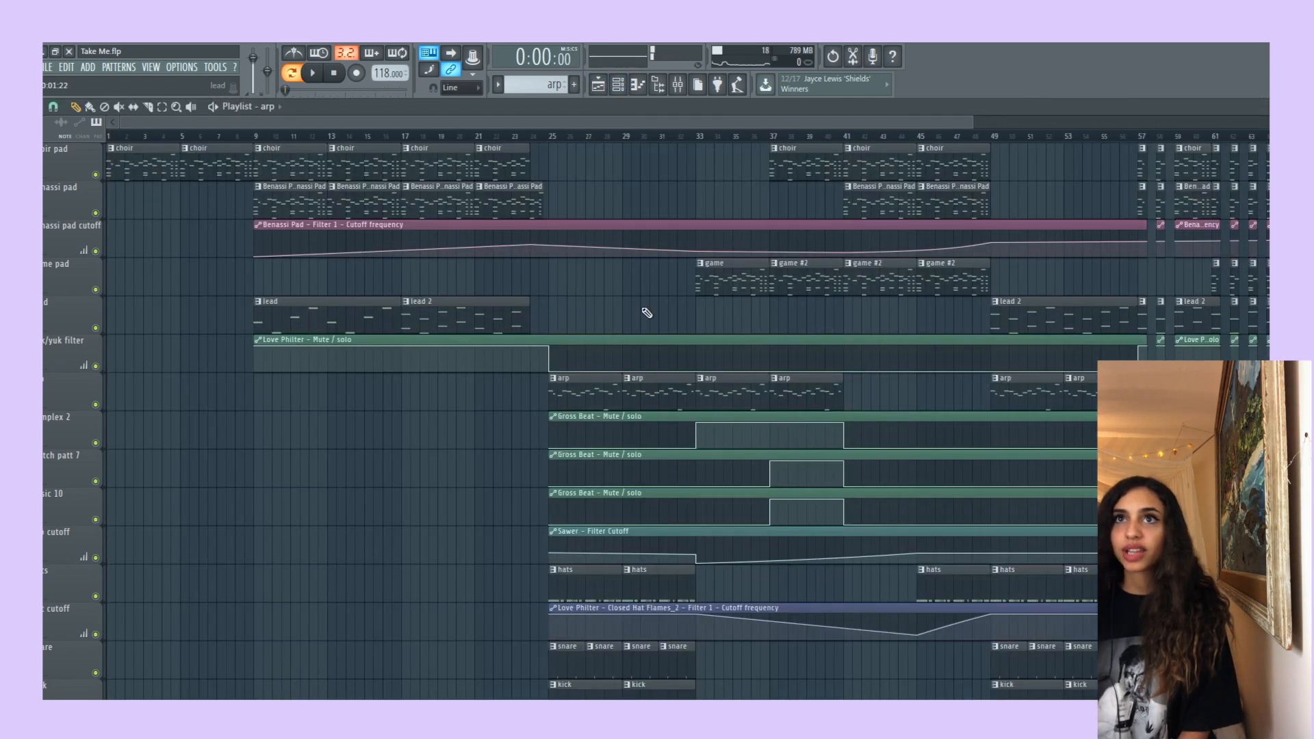
# Look over the whole arrangement from the choir pad tracks down to the Take Me Vox track.
pyautogui.moveTo(967, 121)
pyautogui.mouseDown()
pyautogui.moveTo(1163, 140)
pyautogui.moveTo(1139, 158)
pyautogui.moveTo(1166, 137)
pyautogui.moveTo(1164, 123)
pyautogui.moveTo(1221, 178)
pyautogui.mouseUp()
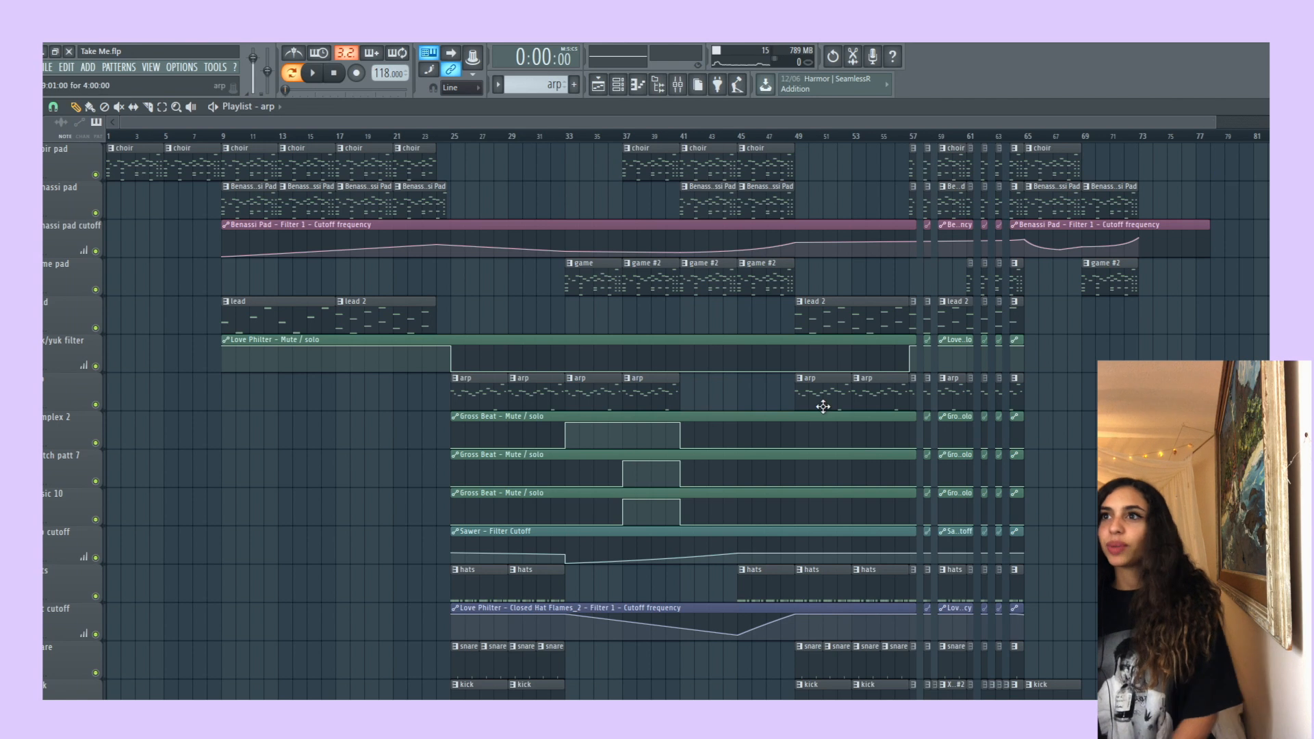
pyautogui.scroll(-1, 822, 401)
pyautogui.scroll(1, 851, 411)
pyautogui.scroll(-6, 370, 369)
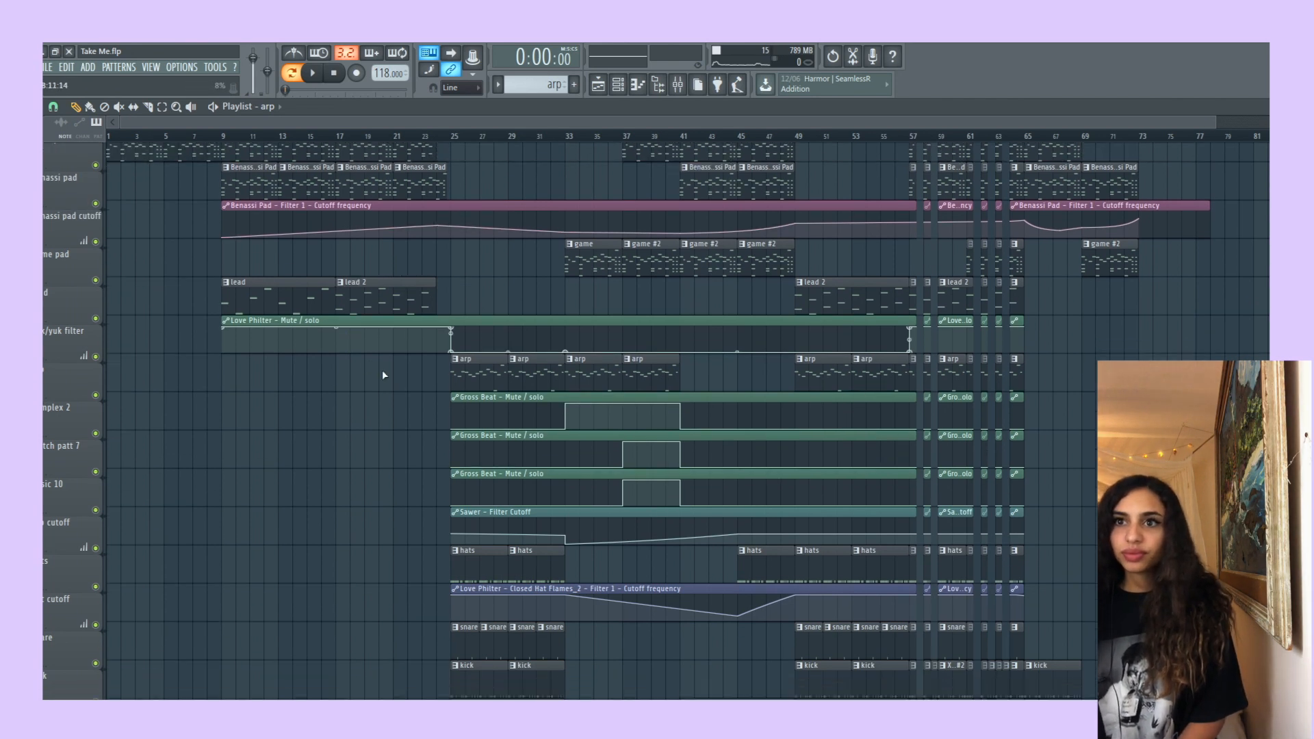
# Show the mixer with the Master track's effects and shift the mixer window slightly aside.
pyautogui.click(679, 86)
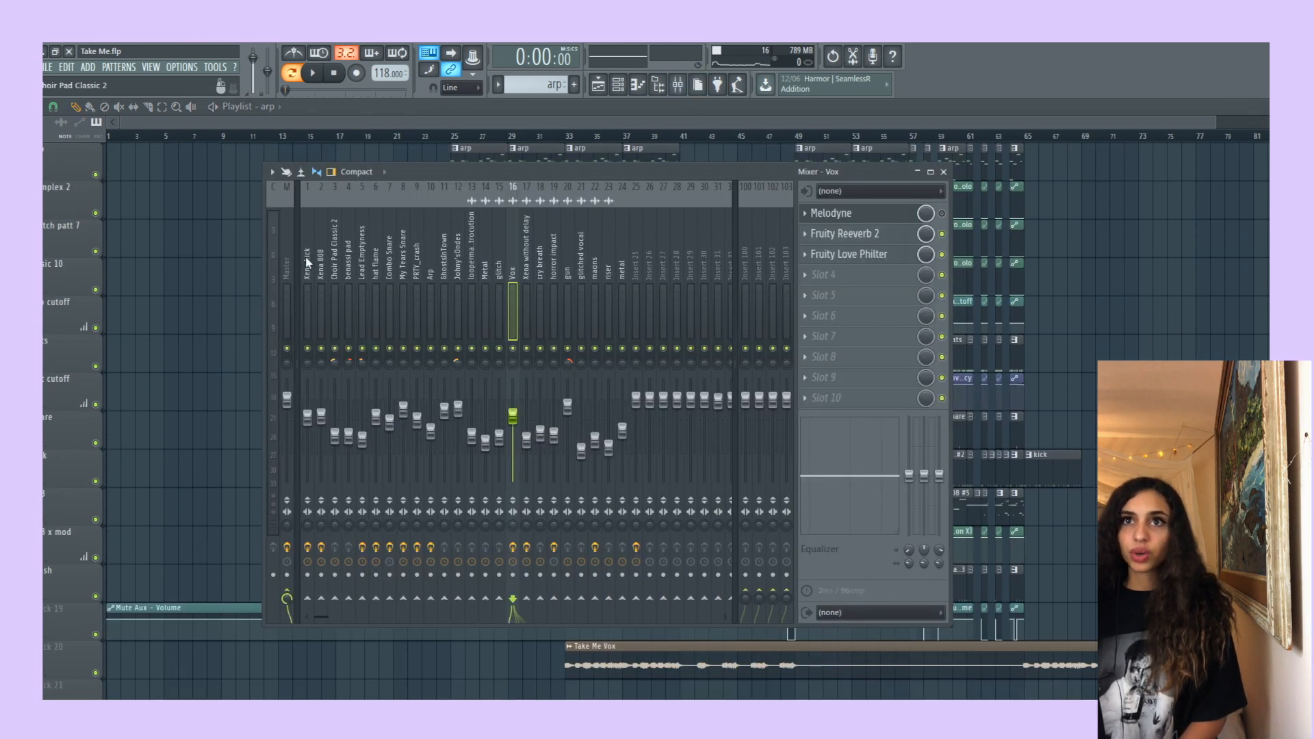
pyautogui.click(283, 236)
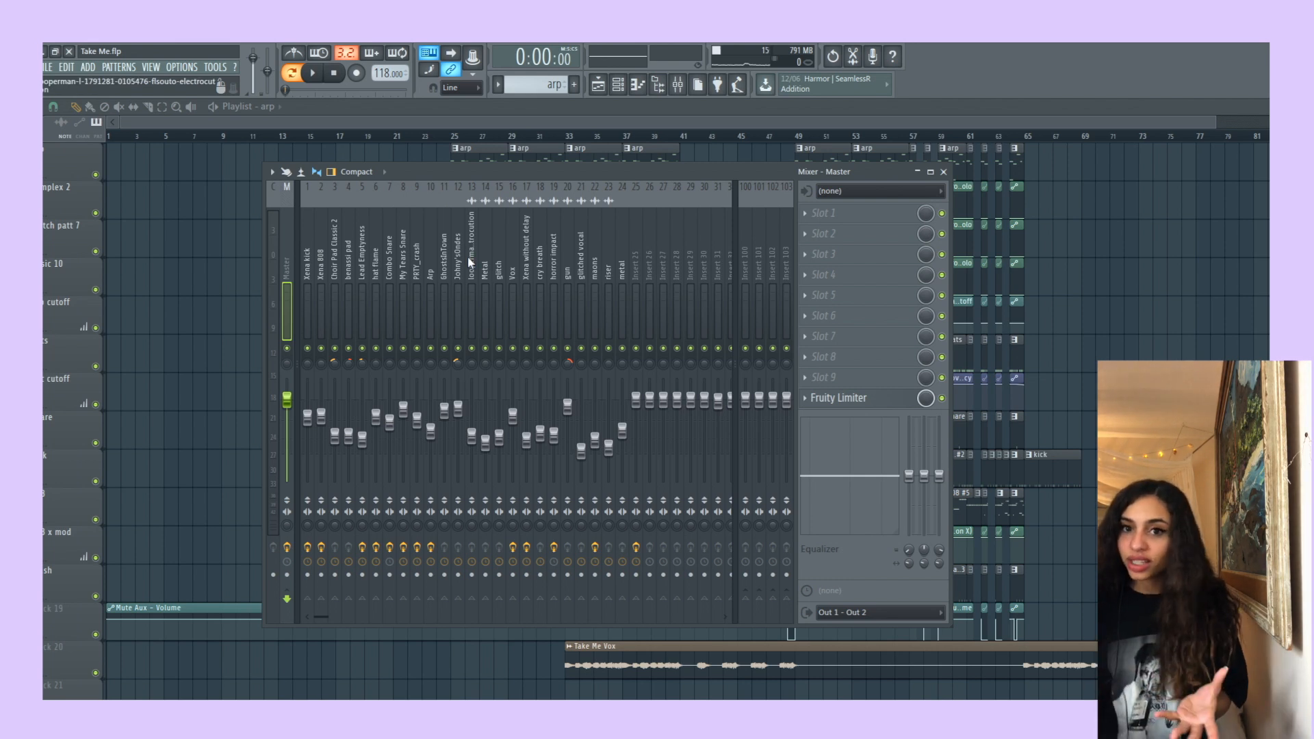
pyautogui.moveTo(428, 173); pyautogui.dragTo(483, 164)
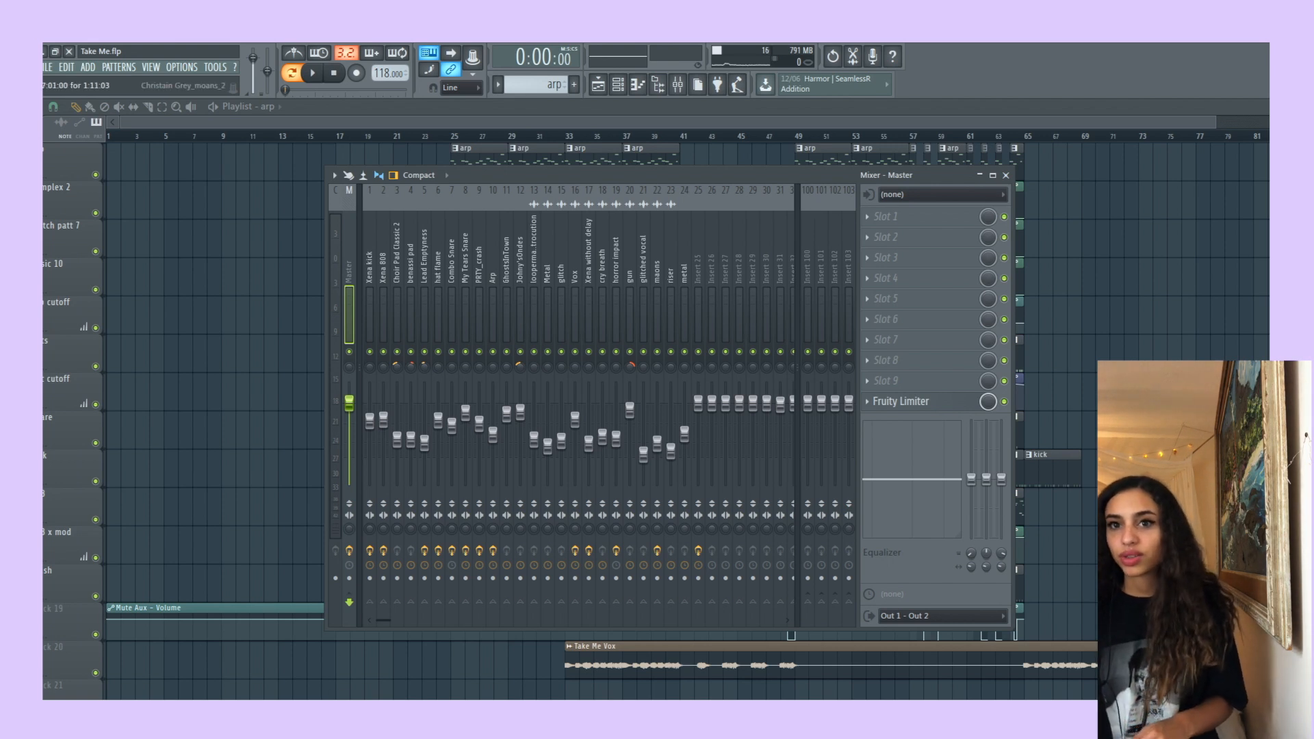
# Switch to Chrome's YouTube page for "Hanislip & Xëna - TAKE ME", expand its description and cue the video to 0:52.
pyautogui.hotkey('alt', 'Tab')
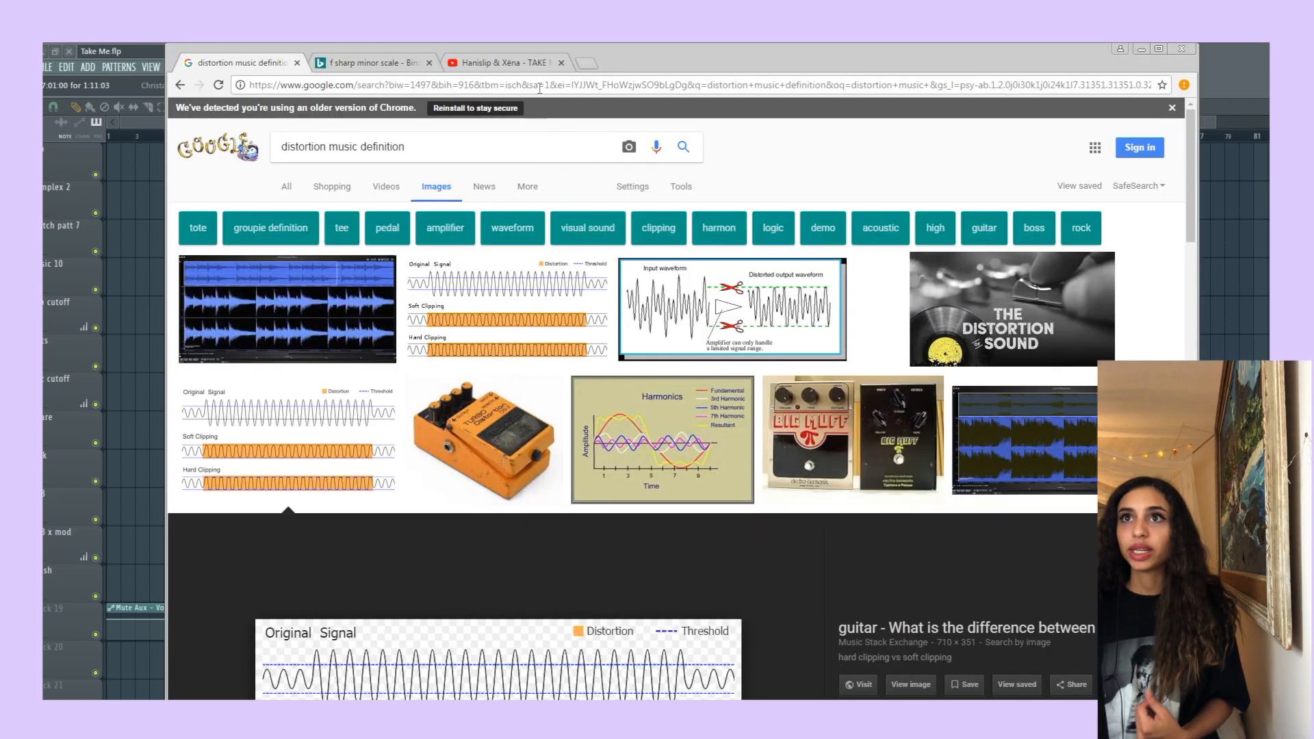
pyautogui.click(472, 64)
pyautogui.click(403, 457)
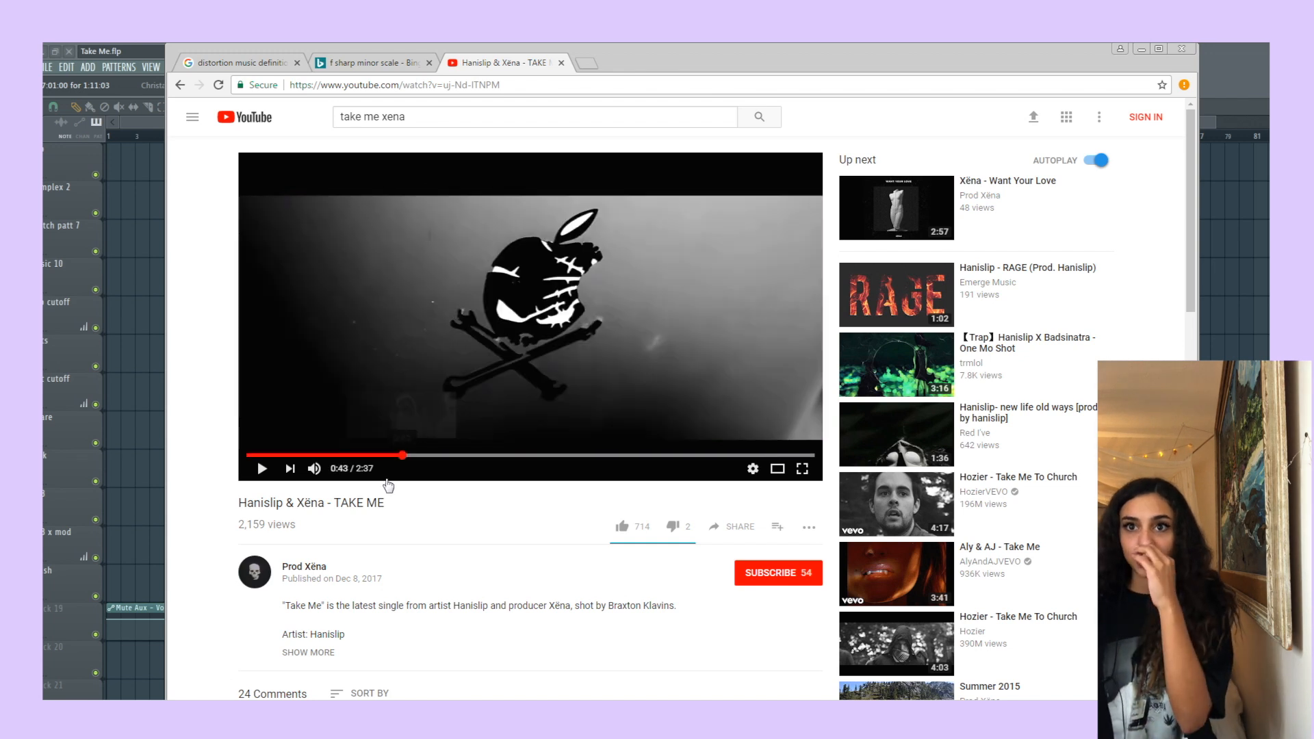
pyautogui.click(308, 652)
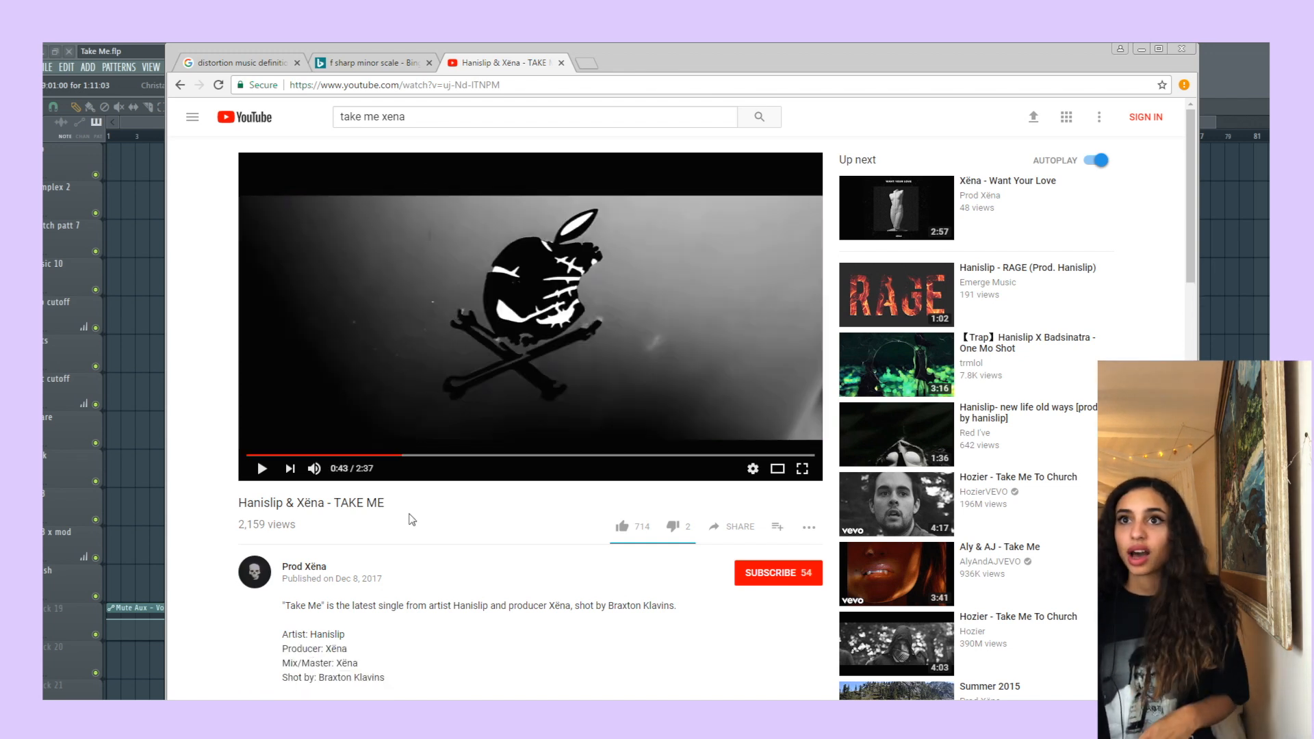
pyautogui.click(438, 456)
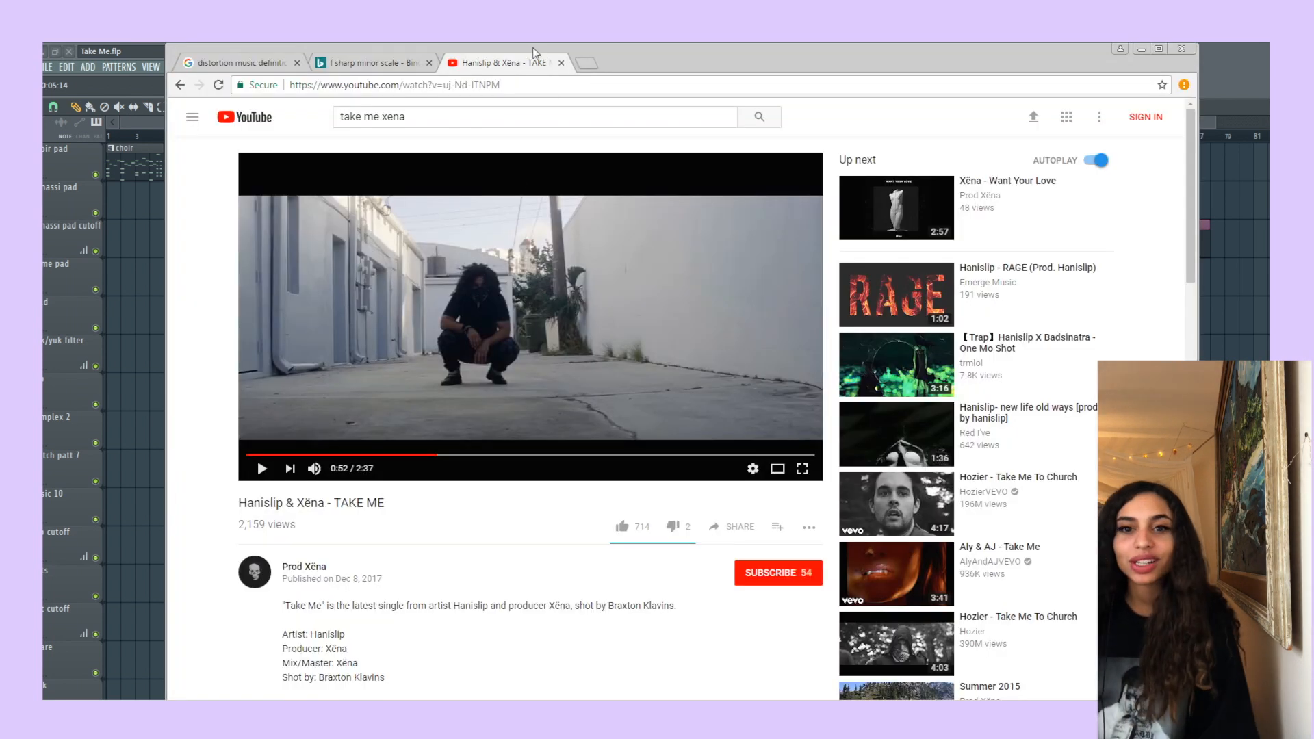
# Read the credits and artist links in the video description, and return to the playlist in FL Studio.
pyautogui.moveTo(535, 52); pyautogui.dragTo(551, 129)
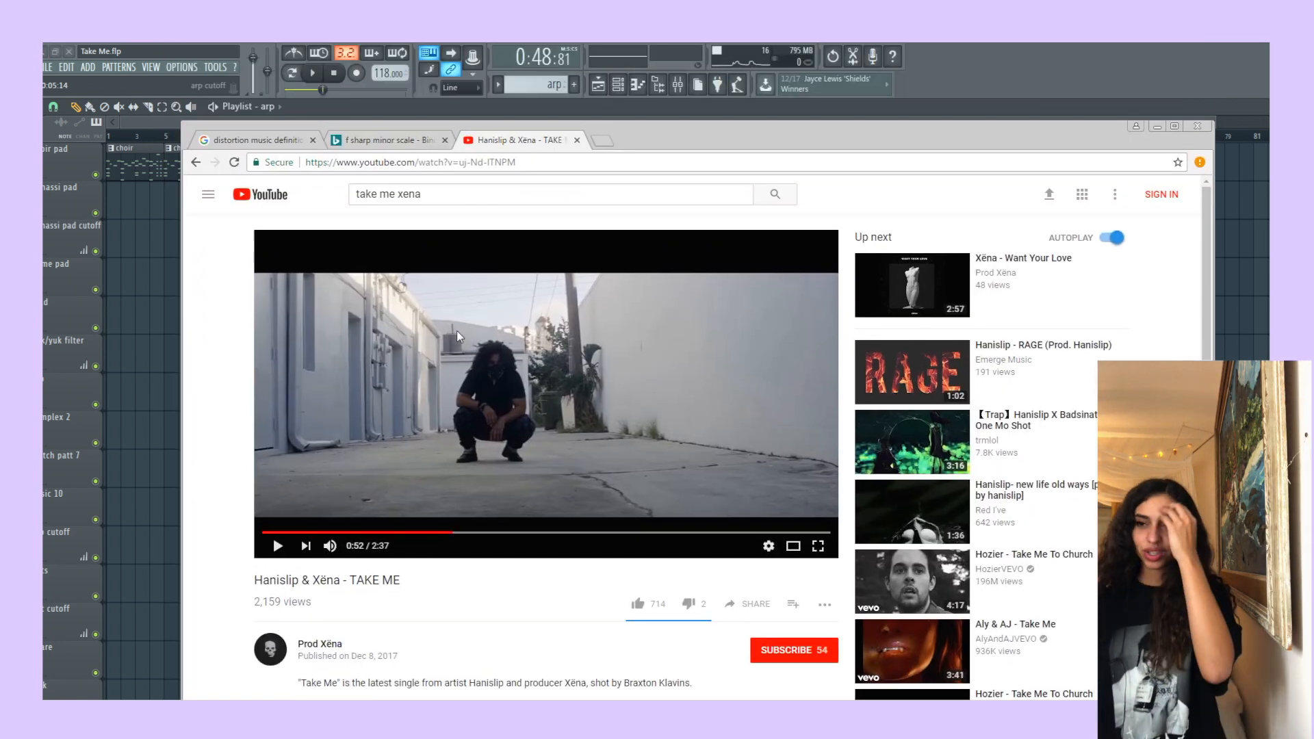
pyautogui.scroll(-2, 582, 548)
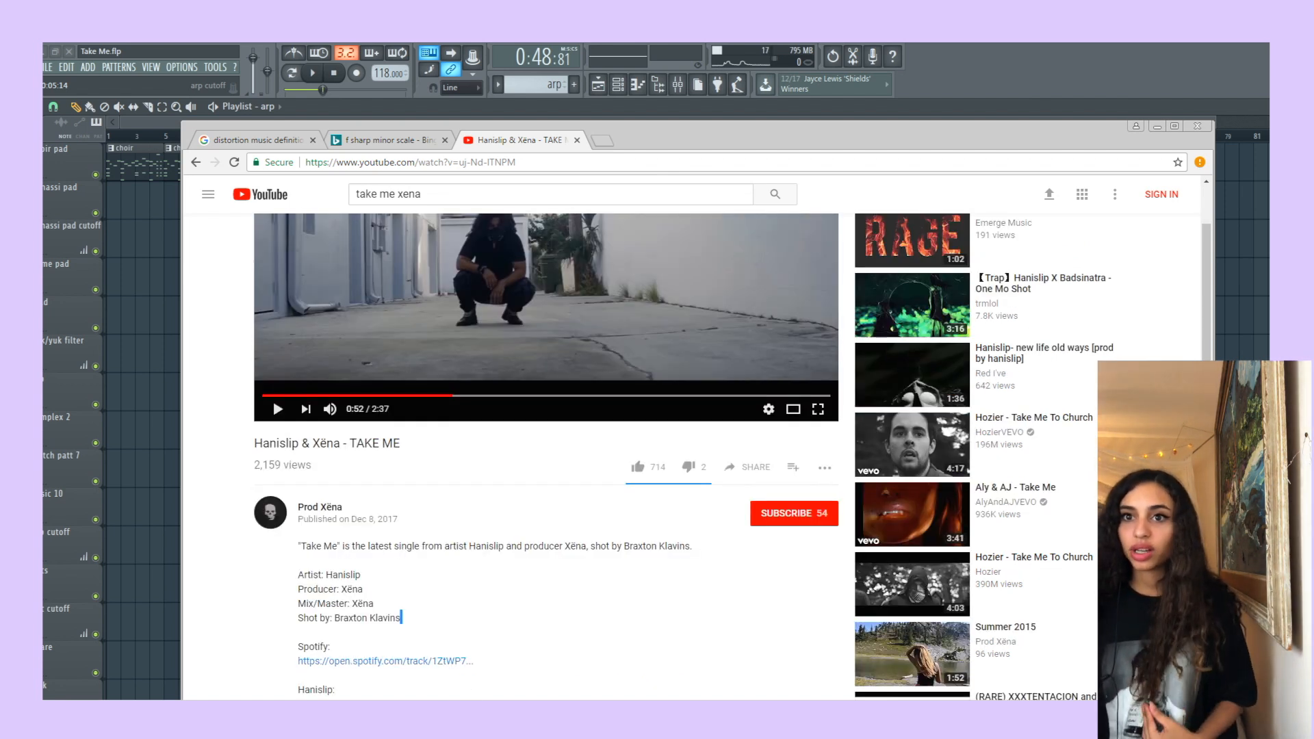
pyautogui.scroll(-2, 360, 687)
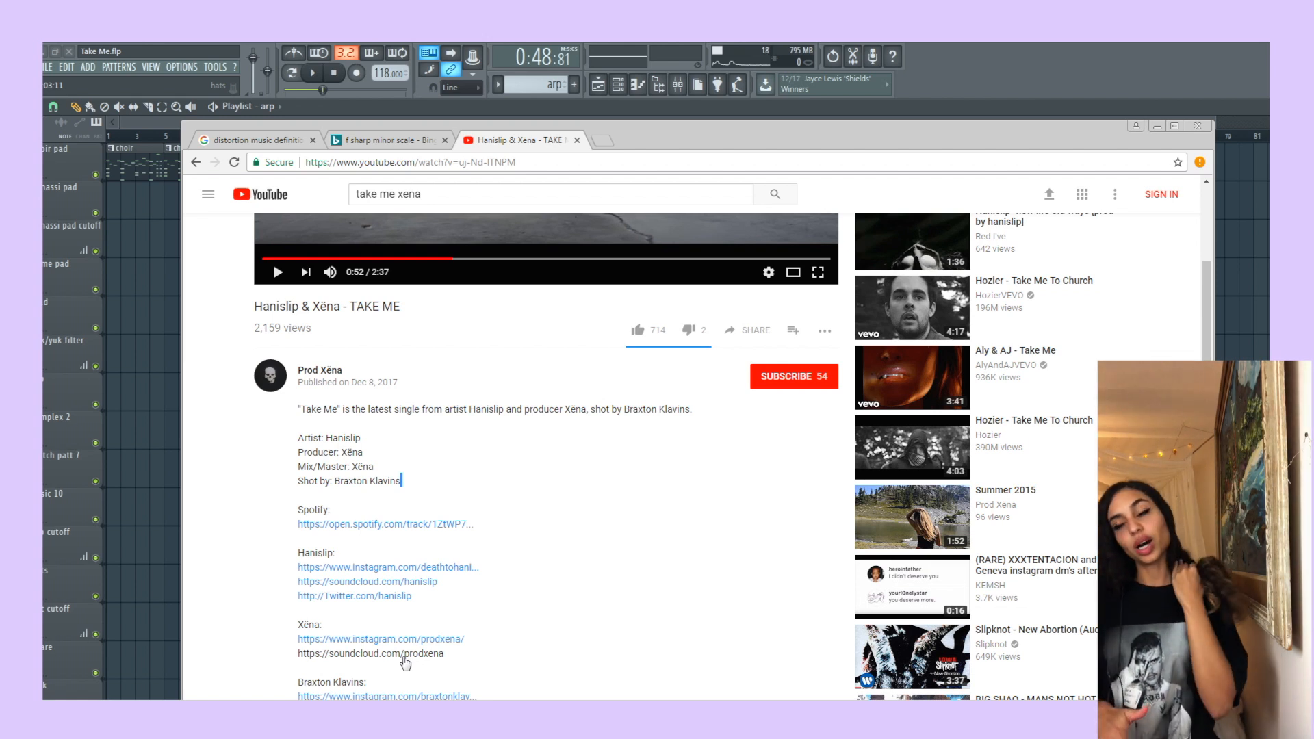
pyautogui.scroll(4, 405, 548)
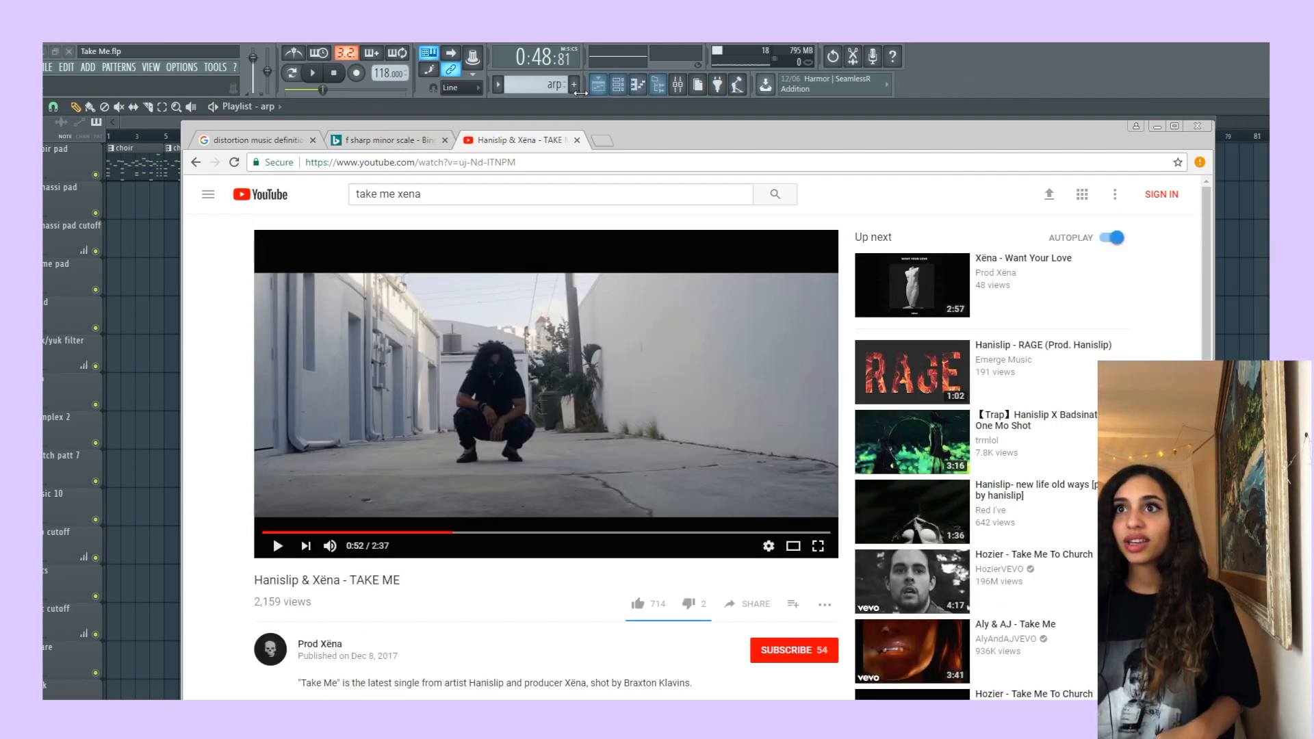
pyautogui.click(600, 85)
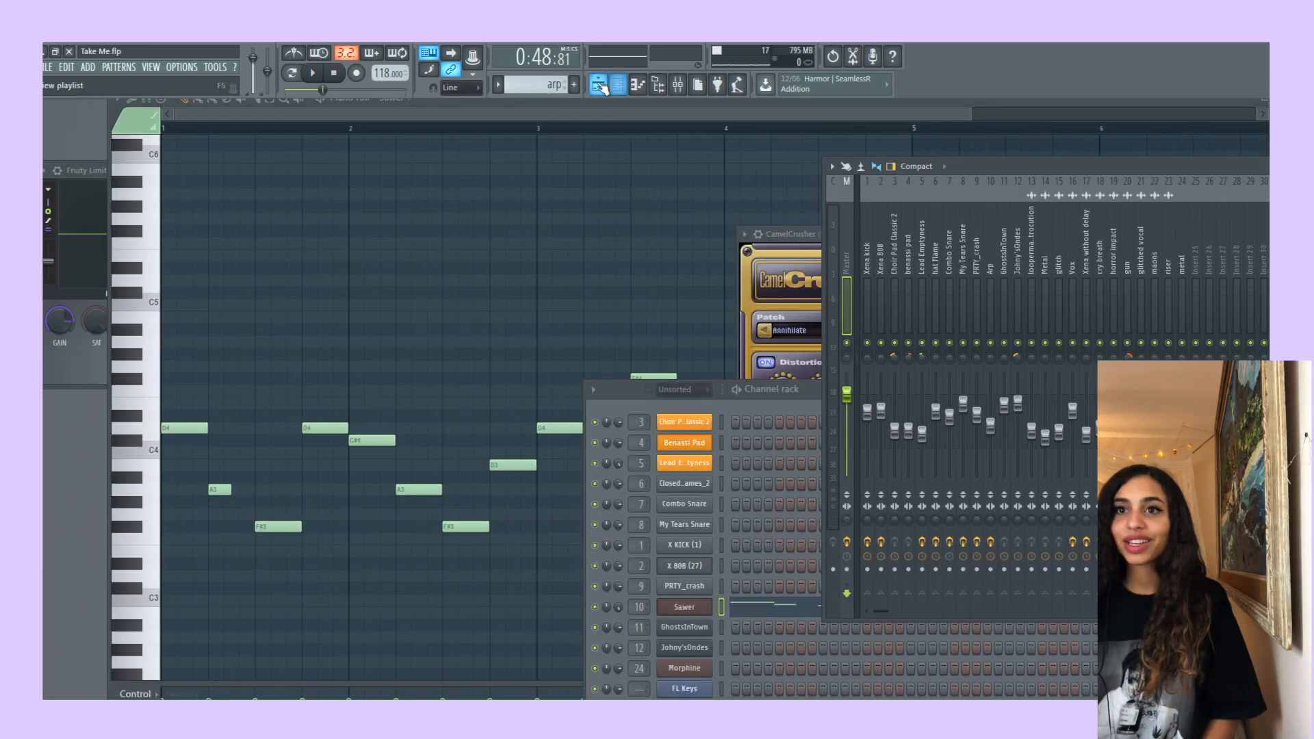
pyautogui.click(600, 84)
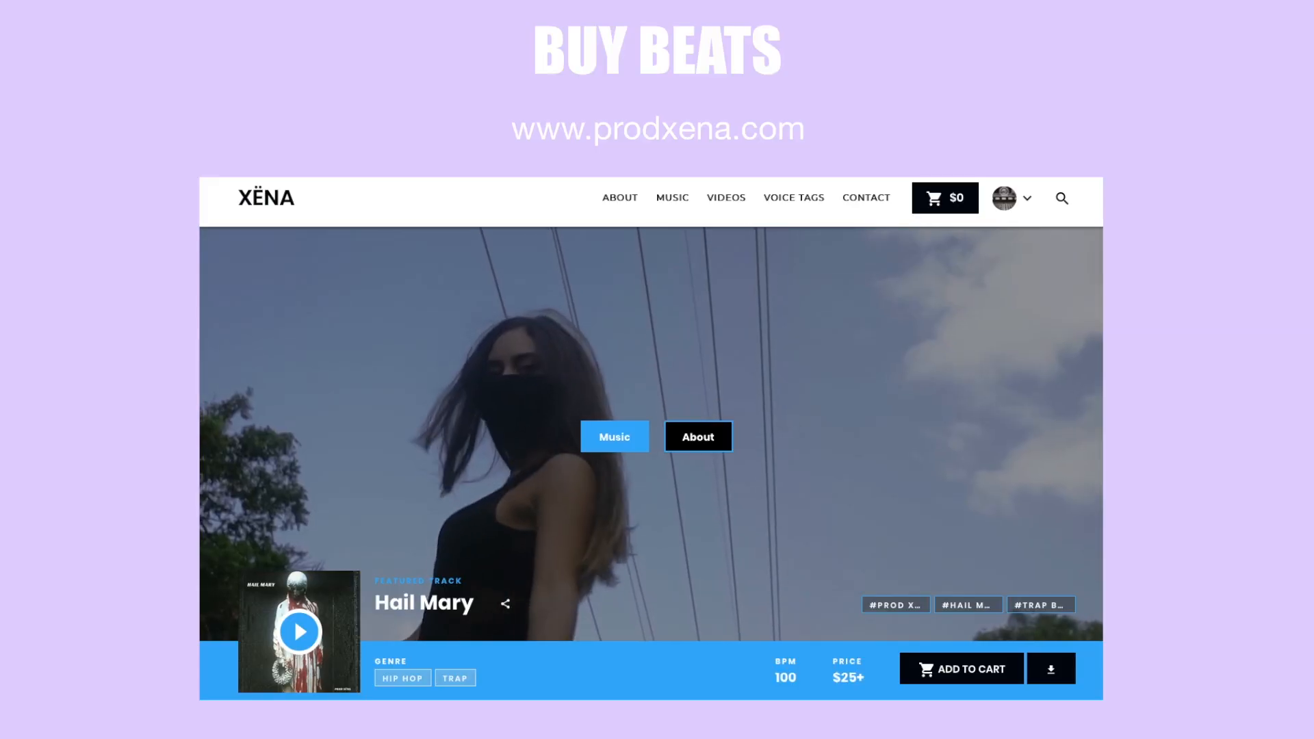